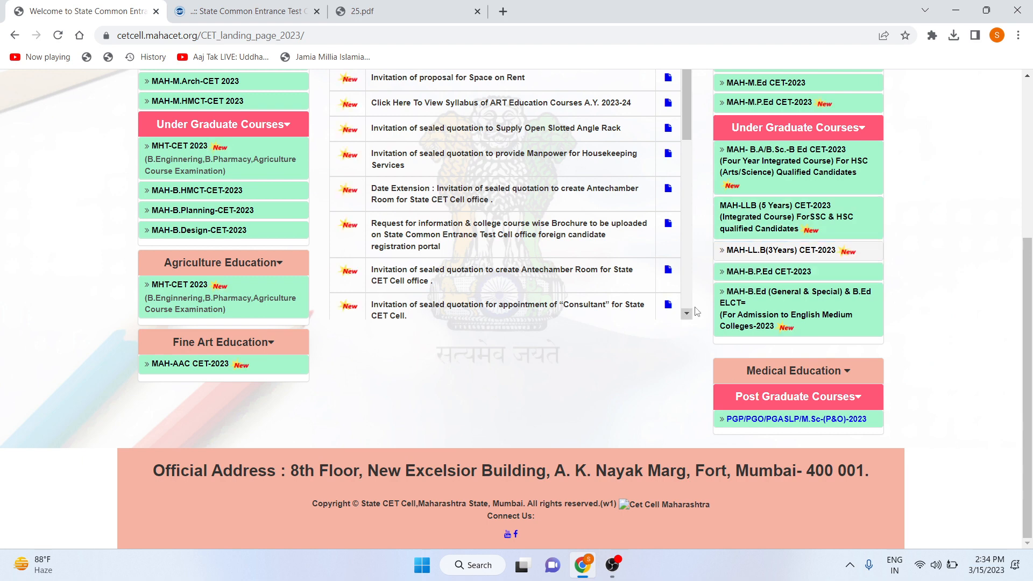
- Leave the CET landing page for the MAH-LL.B 3-year CET 2023 portal tab
{"action": "scroll", "coordinate": [444, 186], "scroll_direction": "up", "scroll_amount": 4}
{"action": "scroll", "coordinate": [444, 187], "scroll_direction": "up", "scroll_amount": 1}
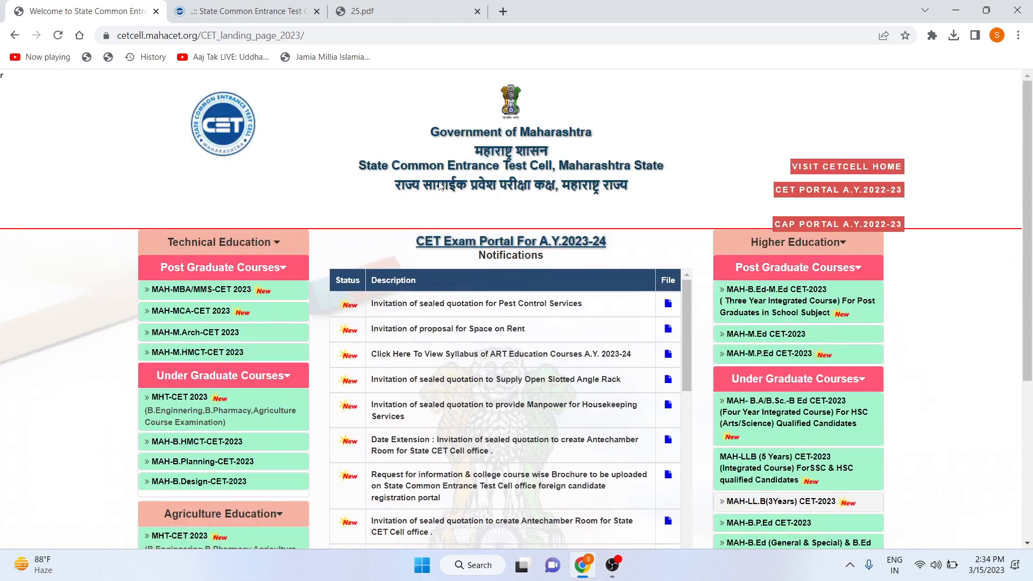
{"action": "scroll", "coordinate": [436, 103], "scroll_direction": "down", "scroll_amount": 4}
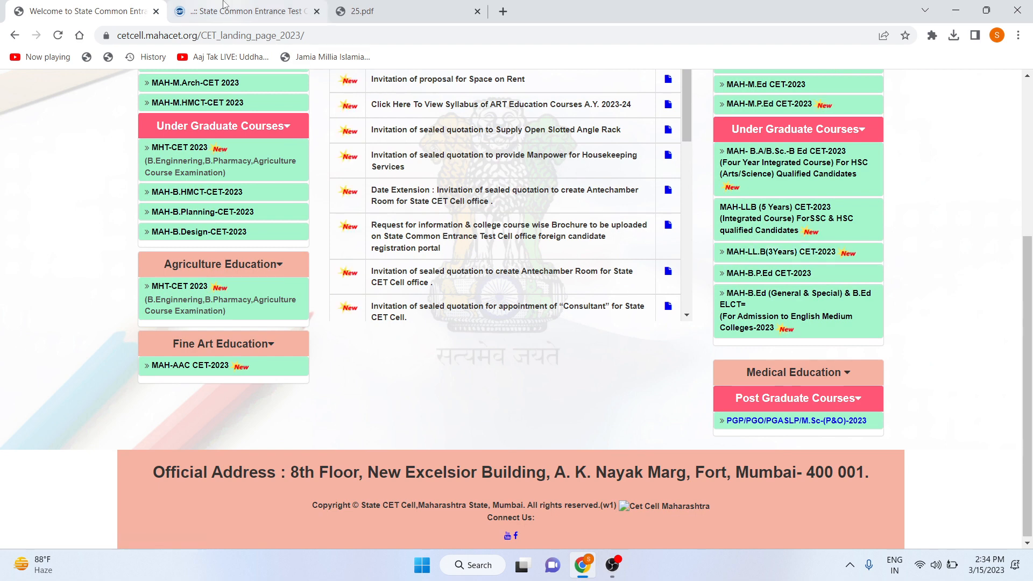
{"action": "left_click", "coordinate": [242, 11]}
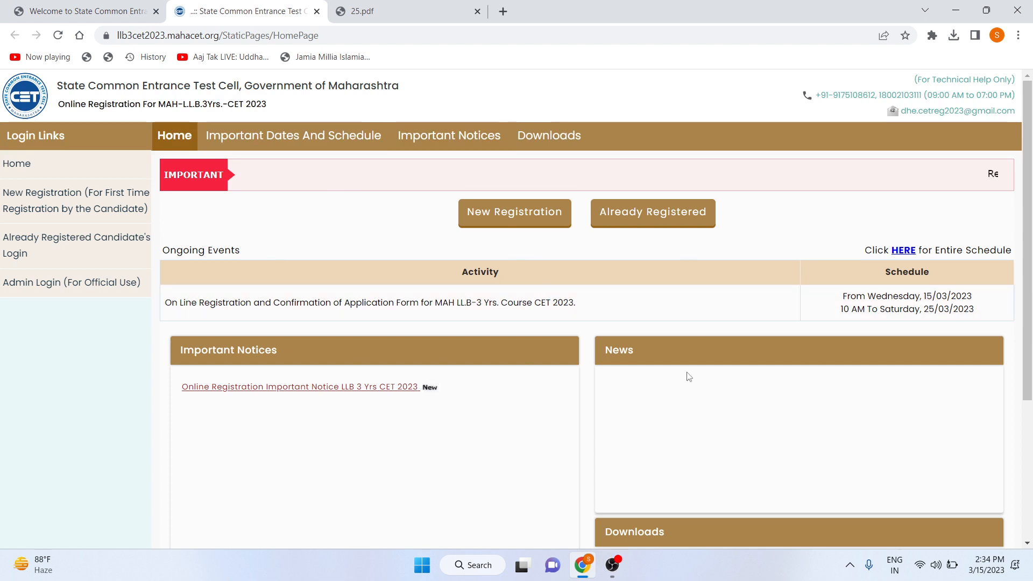
- Review the 15/03/2023–25/03/2023 registration schedule, then switch to the 25.pdf user manual
{"action": "left_click_drag", "start_coordinate": [832, 295], "coordinate": [974, 310]}
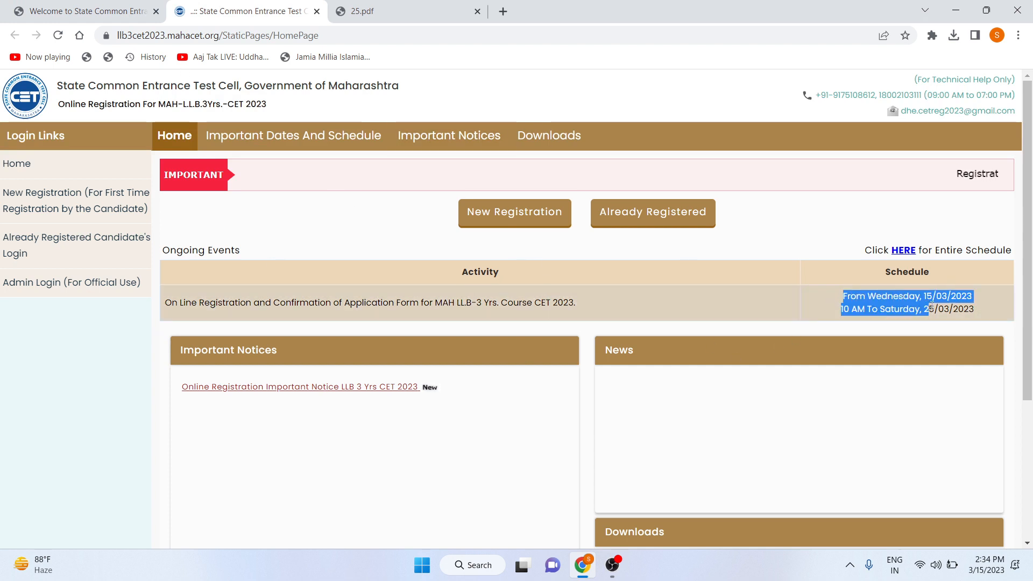
{"action": "left_click", "coordinate": [954, 331]}
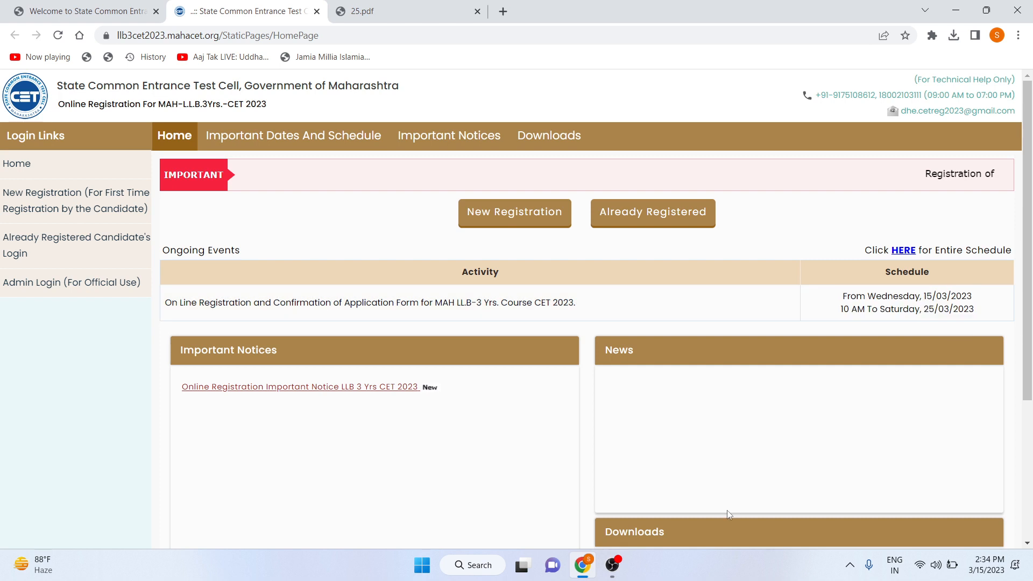
{"action": "scroll", "coordinate": [686, 417], "scroll_direction": "down", "scroll_amount": 3}
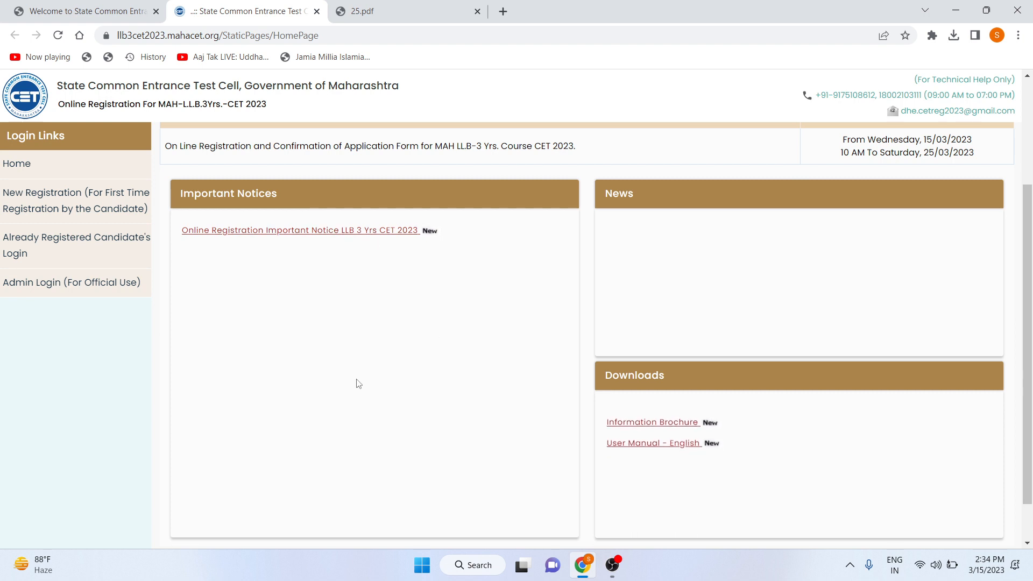
{"action": "scroll", "coordinate": [358, 385], "scroll_direction": "up", "scroll_amount": 3}
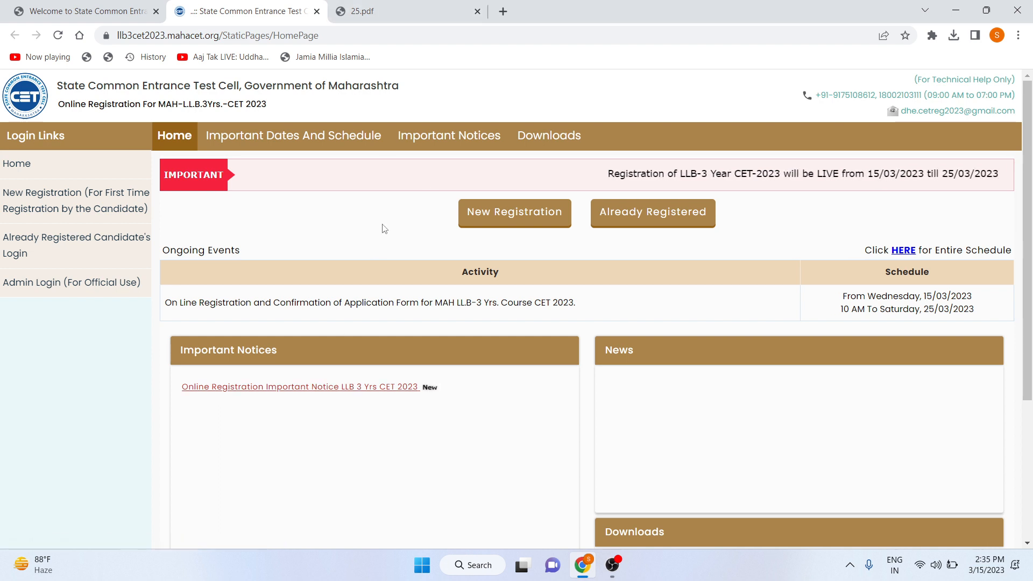
{"action": "left_click", "coordinate": [414, 10]}
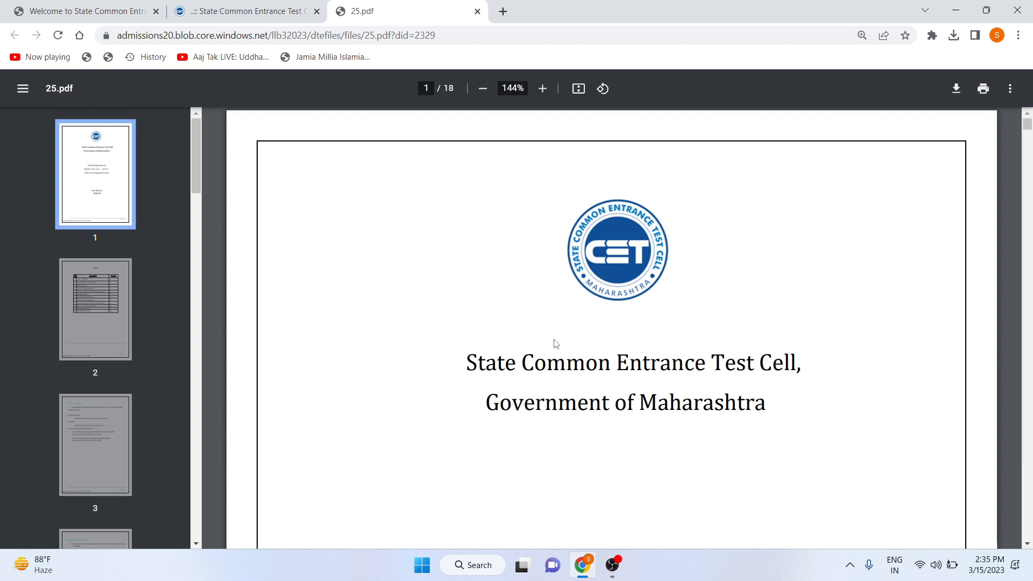
- Scroll 25.pdf from the cover to the page 2 Index, listing sections through page 18
{"action": "scroll", "coordinate": [556, 343], "scroll_direction": "down", "scroll_amount": 8}
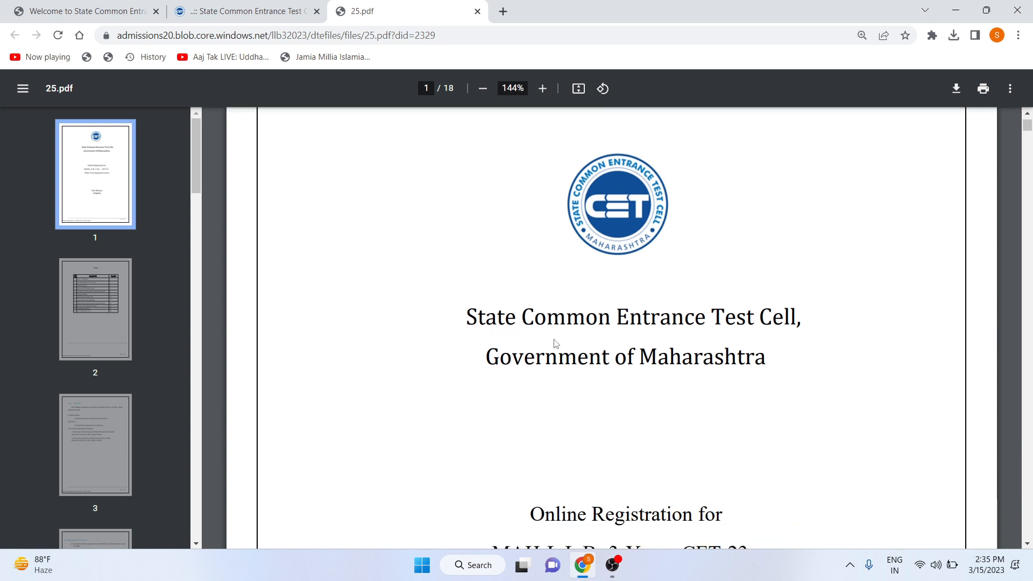
{"action": "scroll", "coordinate": [556, 343], "scroll_direction": "down", "scroll_amount": 4}
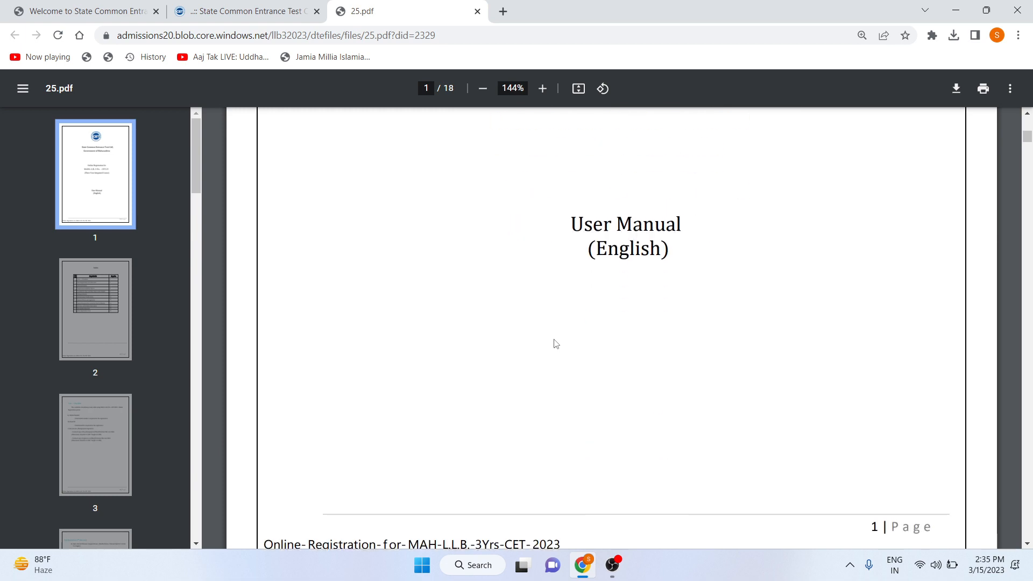
{"action": "scroll", "coordinate": [556, 344], "scroll_direction": "down", "scroll_amount": 13}
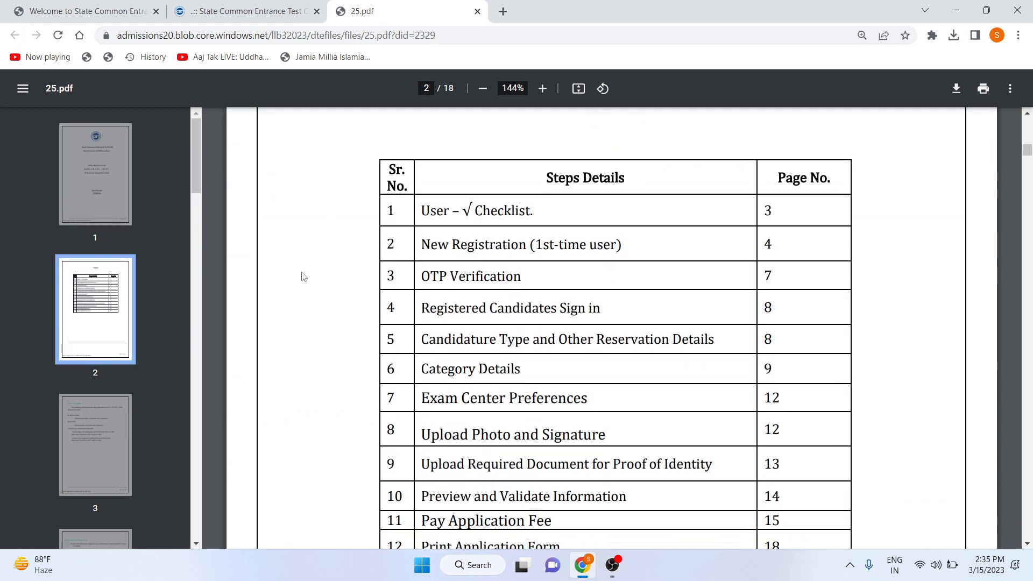
{"action": "scroll", "coordinate": [300, 277], "scroll_direction": "down", "scroll_amount": 2}
{"action": "scroll", "coordinate": [467, 221], "scroll_direction": "up", "scroll_amount": 2}
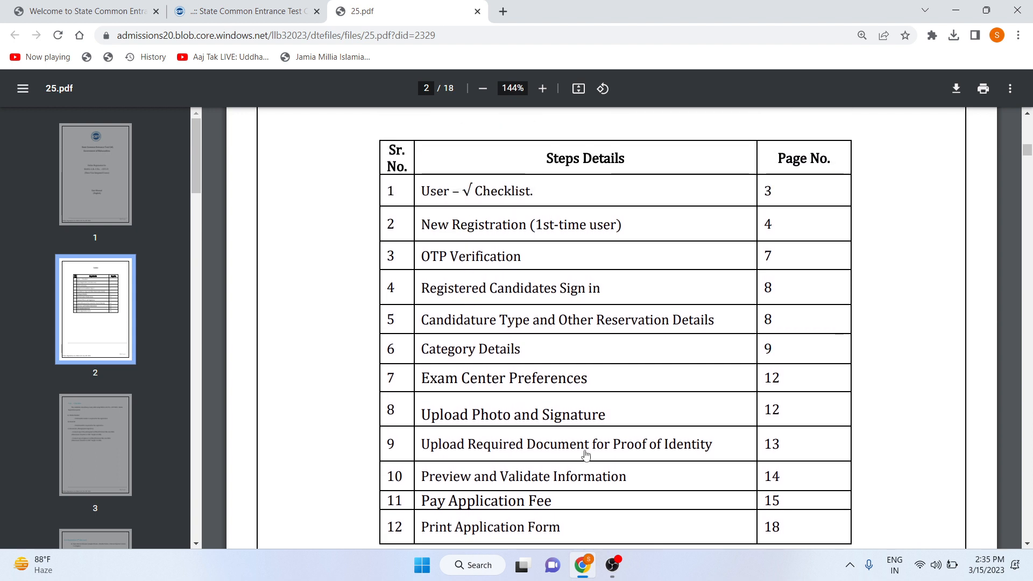
{"action": "left_click_drag", "start_coordinate": [460, 86], "coordinate": [431, 81]}
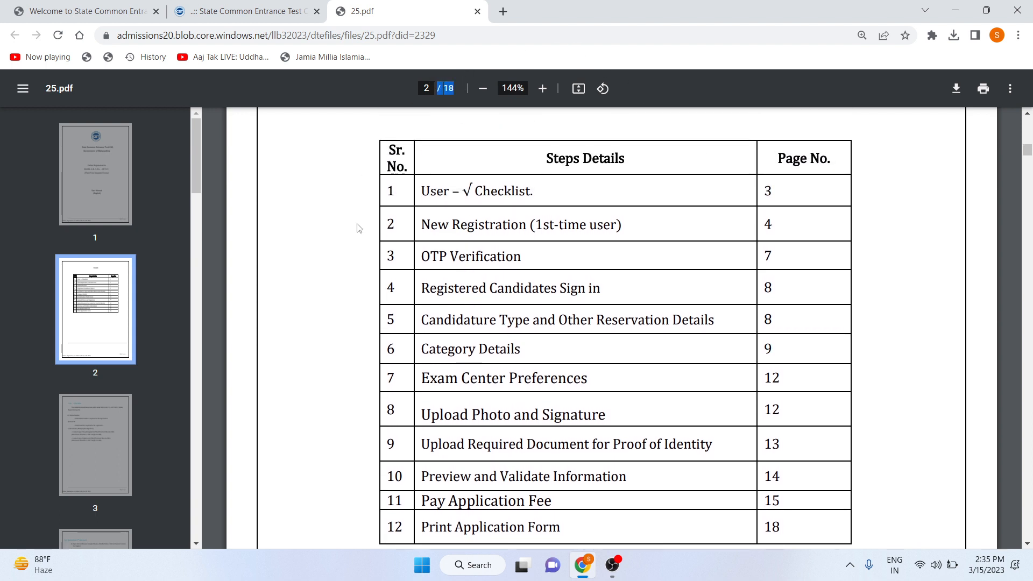
{"action": "left_click", "coordinate": [367, 223]}
{"action": "scroll", "coordinate": [288, 276], "scroll_direction": "down", "scroll_amount": 3}
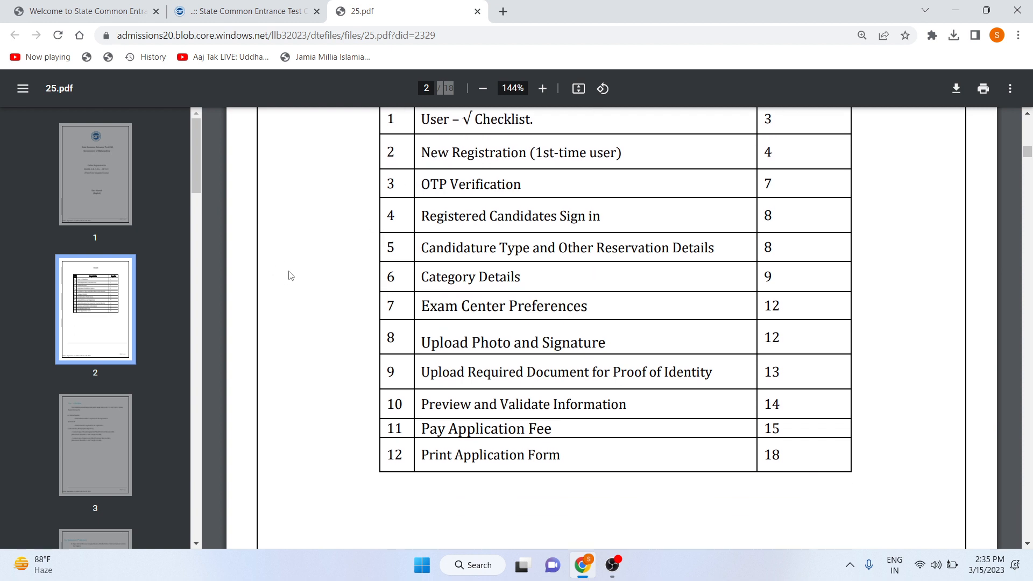
{"action": "scroll", "coordinate": [291, 275], "scroll_direction": "down", "scroll_amount": 2}
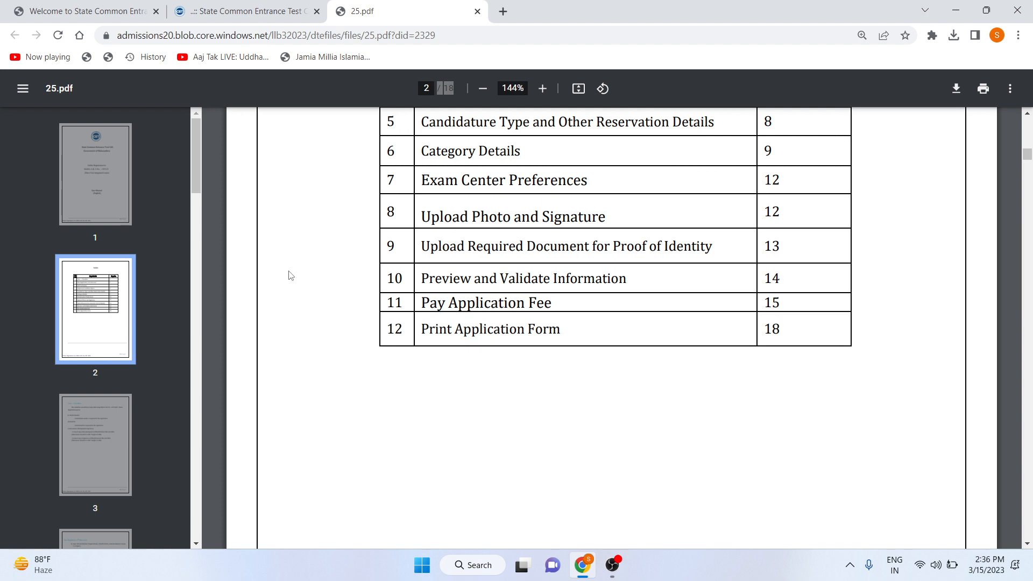
- Scroll to page 3's User Checklist and mark the 50kb photo size limit
{"action": "scroll", "coordinate": [291, 276], "scroll_direction": "down", "scroll_amount": 15}
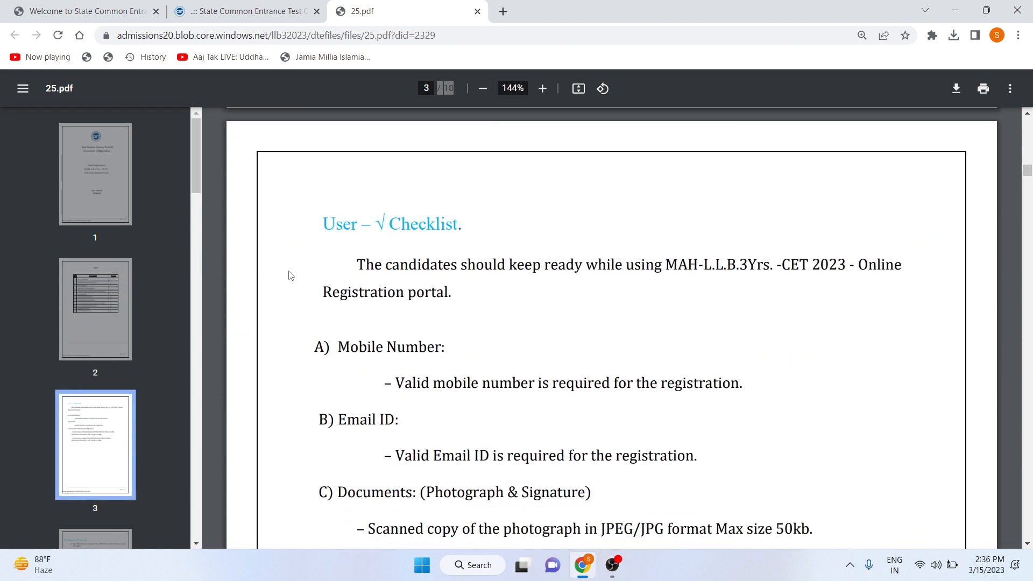
{"action": "scroll", "coordinate": [323, 333], "scroll_direction": "down", "scroll_amount": 1}
{"action": "scroll", "coordinate": [519, 407], "scroll_direction": "down", "scroll_amount": 1}
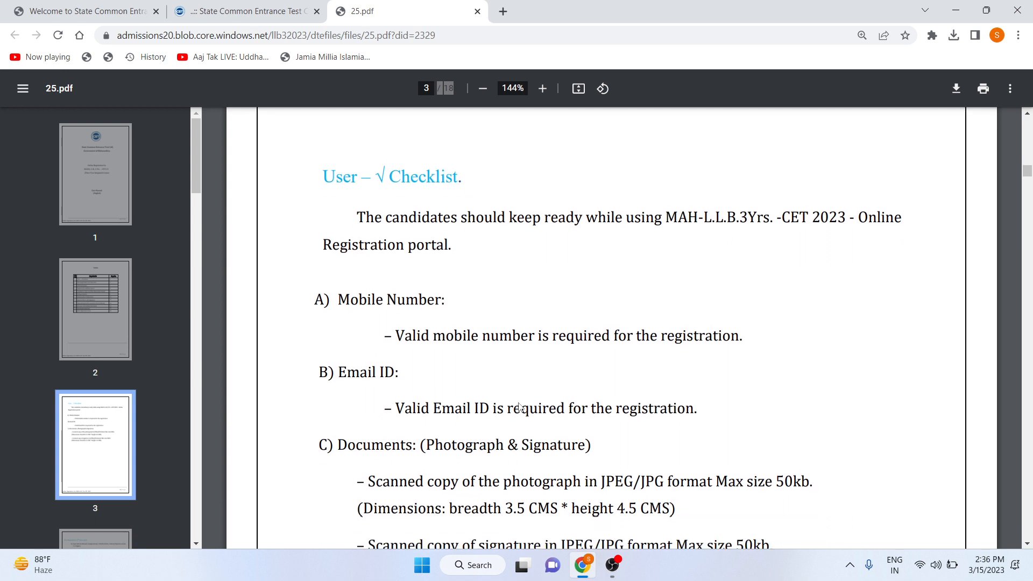
{"action": "scroll", "coordinate": [519, 407], "scroll_direction": "down", "scroll_amount": 2}
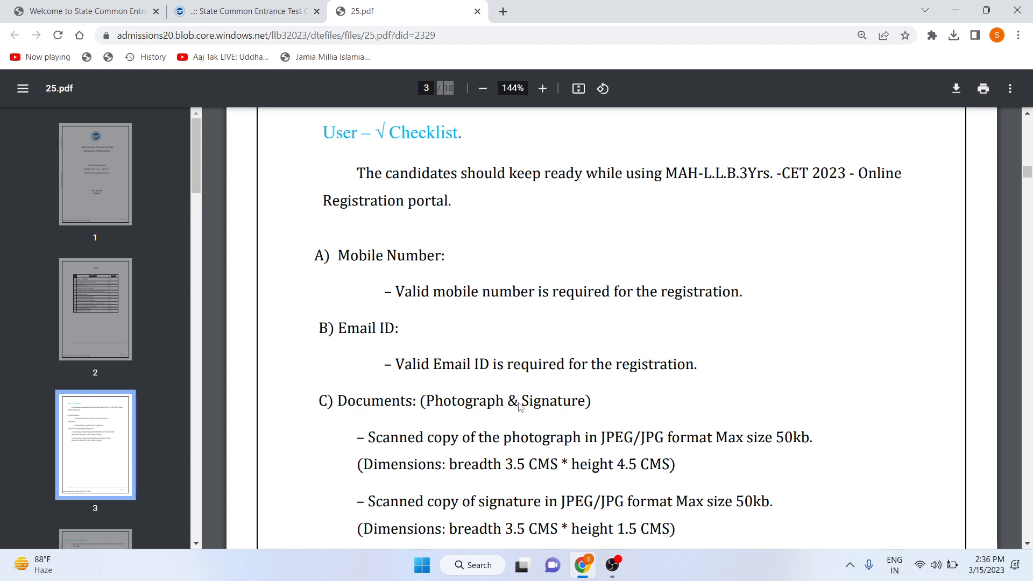
{"action": "scroll", "coordinate": [520, 408], "scroll_direction": "down", "scroll_amount": 4}
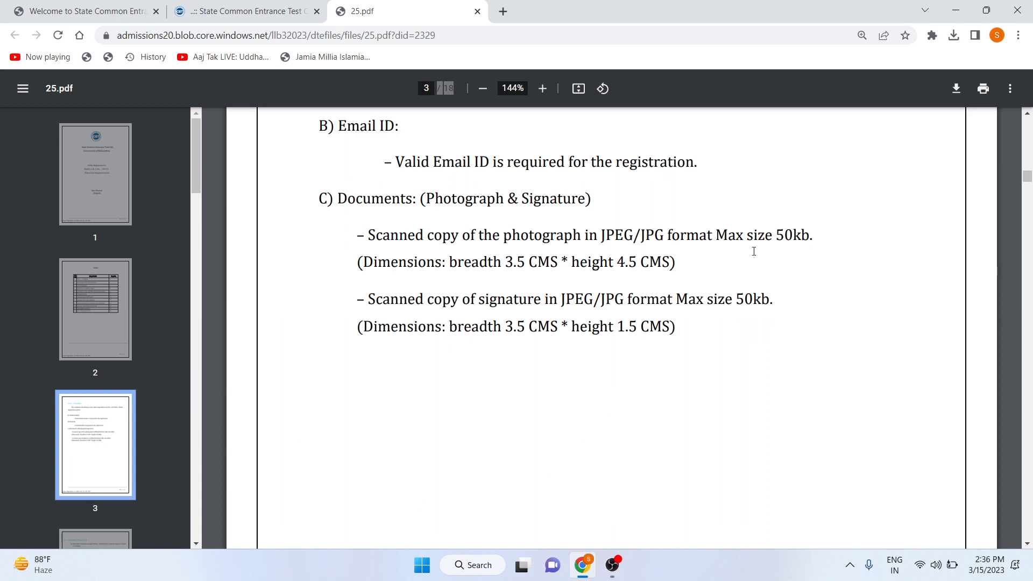
{"action": "left_click_drag", "start_coordinate": [797, 236], "coordinate": [777, 236]}
- Highlight the photograph's 50kb maximum, then continue to page 4's New Registration steps
{"action": "scroll", "coordinate": [601, 240], "scroll_direction": "down", "scroll_amount": 15}
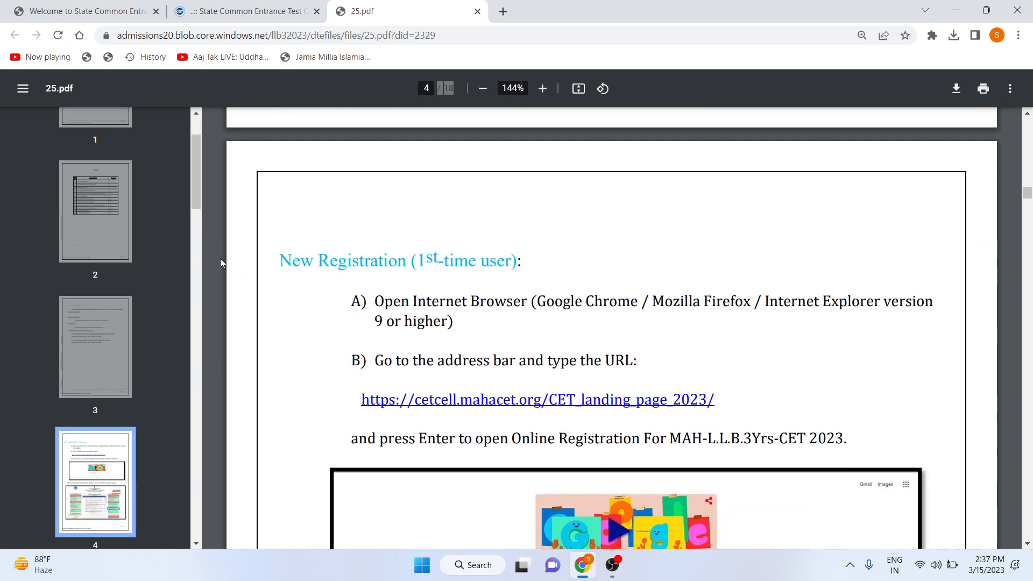
{"action": "scroll", "coordinate": [614, 179], "scroll_direction": "up", "scroll_amount": 15}
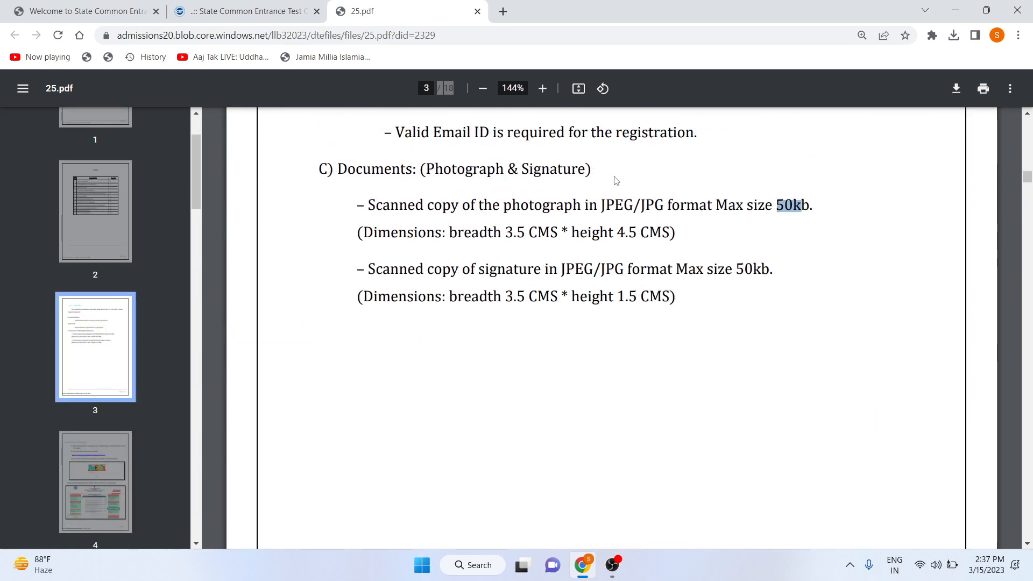
{"action": "scroll", "coordinate": [616, 180], "scroll_direction": "up", "scroll_amount": 2}
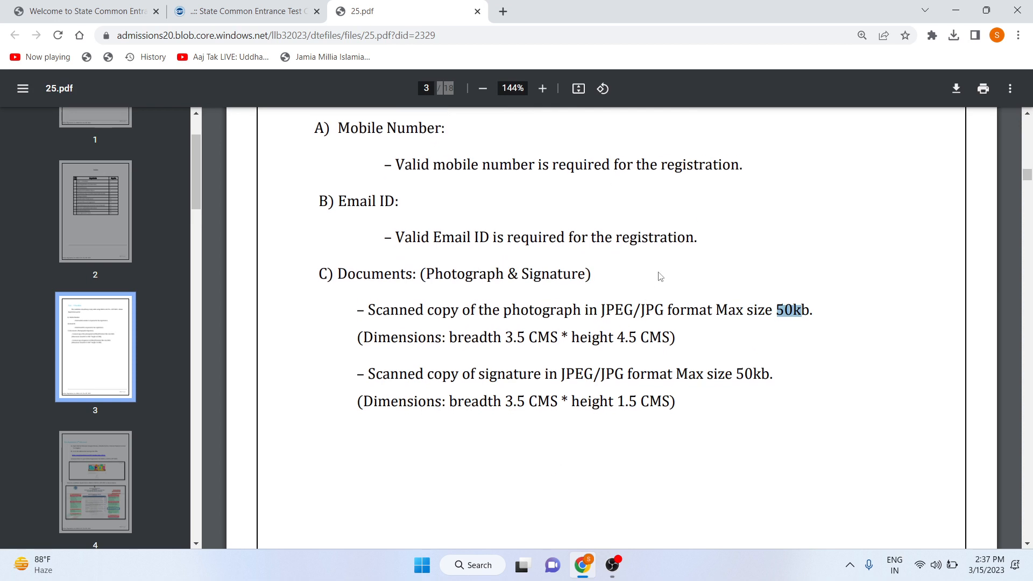
{"action": "scroll", "coordinate": [660, 276], "scroll_direction": "down", "scroll_amount": 1}
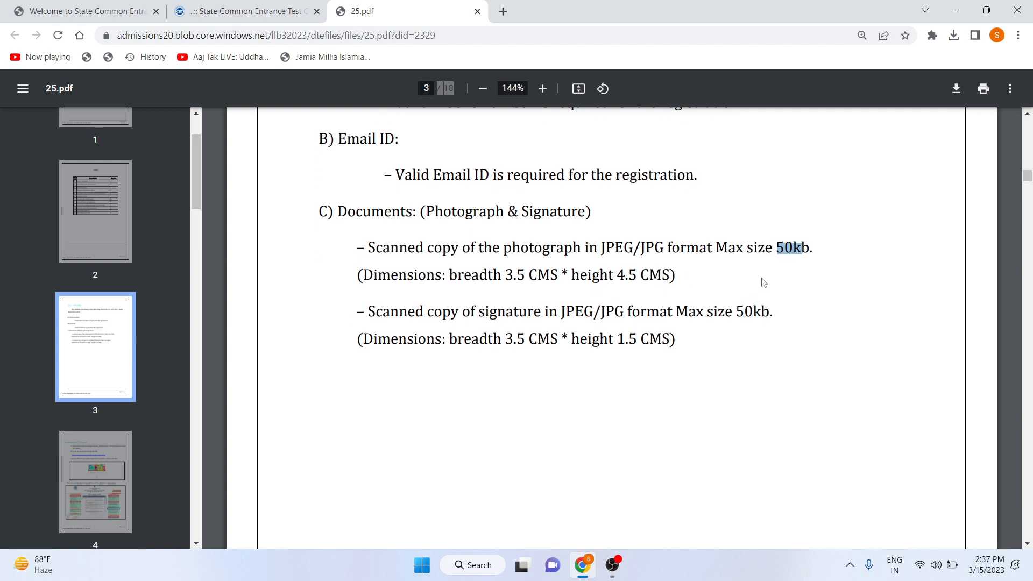
{"action": "mouse_move", "coordinate": [810, 248]}
{"action": "left_mouse_down"}
{"action": "mouse_move", "coordinate": [733, 256]}
{"action": "mouse_move", "coordinate": [601, 319]}
{"action": "left_mouse_up"}
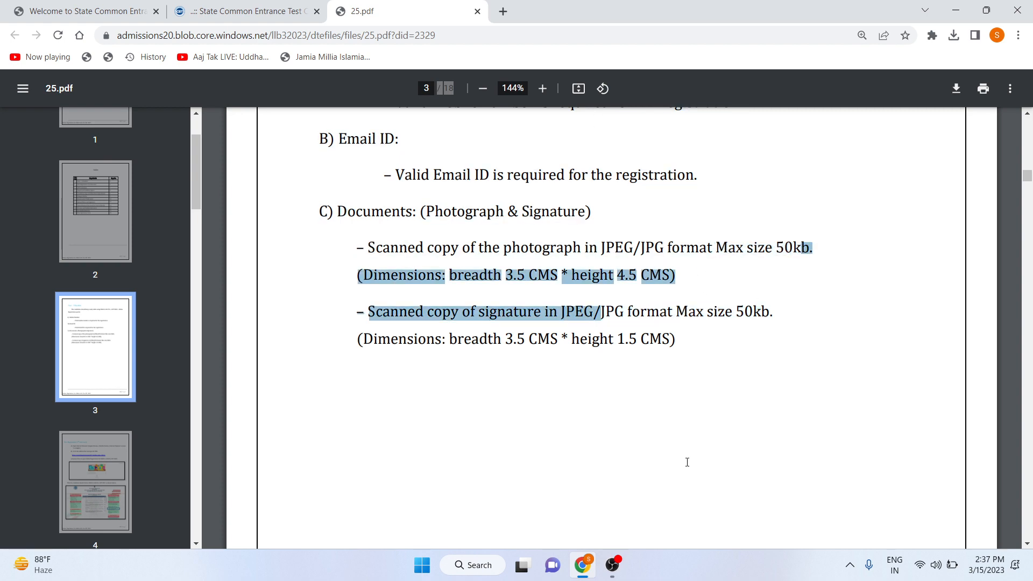
{"action": "left_click", "coordinate": [732, 469]}
{"action": "scroll", "coordinate": [732, 469], "scroll_direction": "down", "scroll_amount": 4}
{"action": "scroll", "coordinate": [732, 469], "scroll_direction": "down", "scroll_amount": 10}
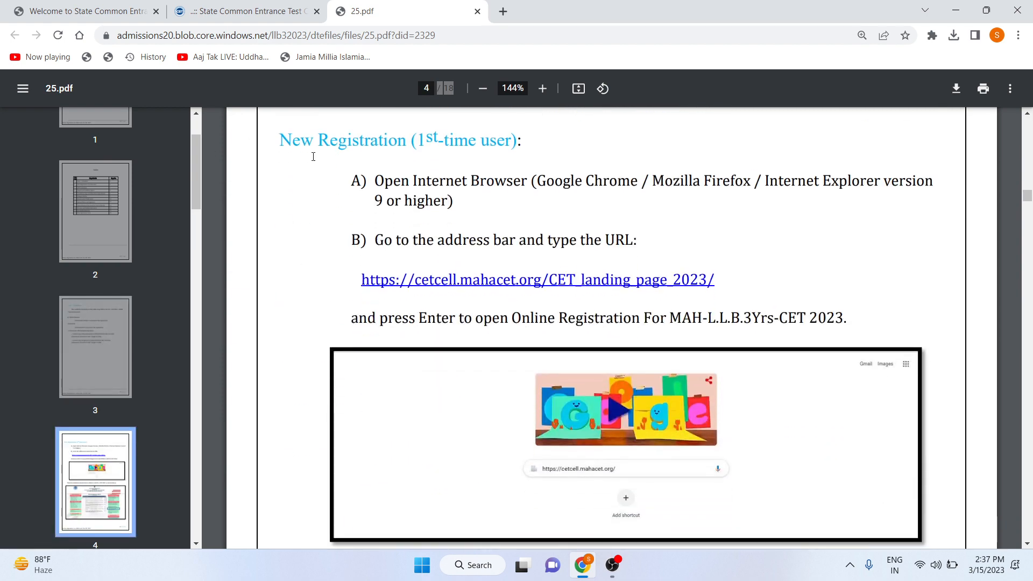
{"action": "left_click_drag", "start_coordinate": [278, 141], "coordinate": [550, 145]}
{"action": "left_click", "coordinate": [557, 146]}
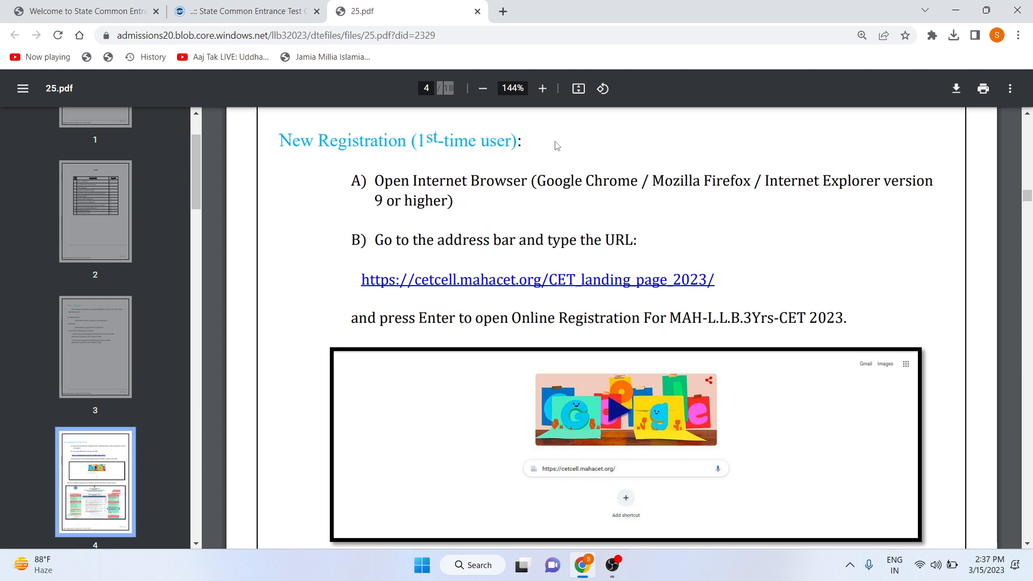
{"action": "scroll", "coordinate": [557, 146], "scroll_direction": "down", "scroll_amount": 3}
{"action": "scroll", "coordinate": [410, 157], "scroll_direction": "up", "scroll_amount": 3}
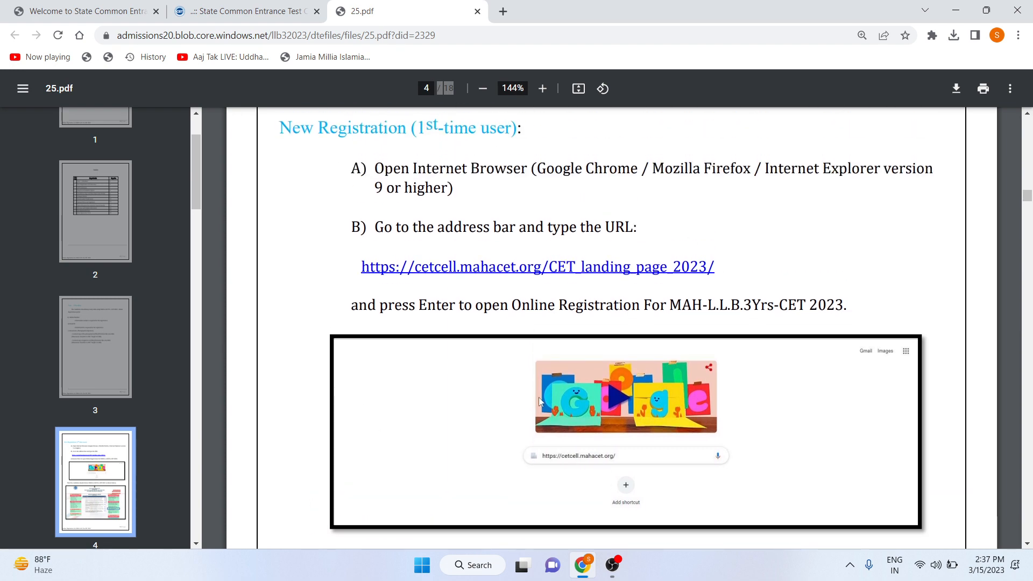
{"action": "scroll", "coordinate": [891, 259], "scroll_direction": "down", "scroll_amount": 10}
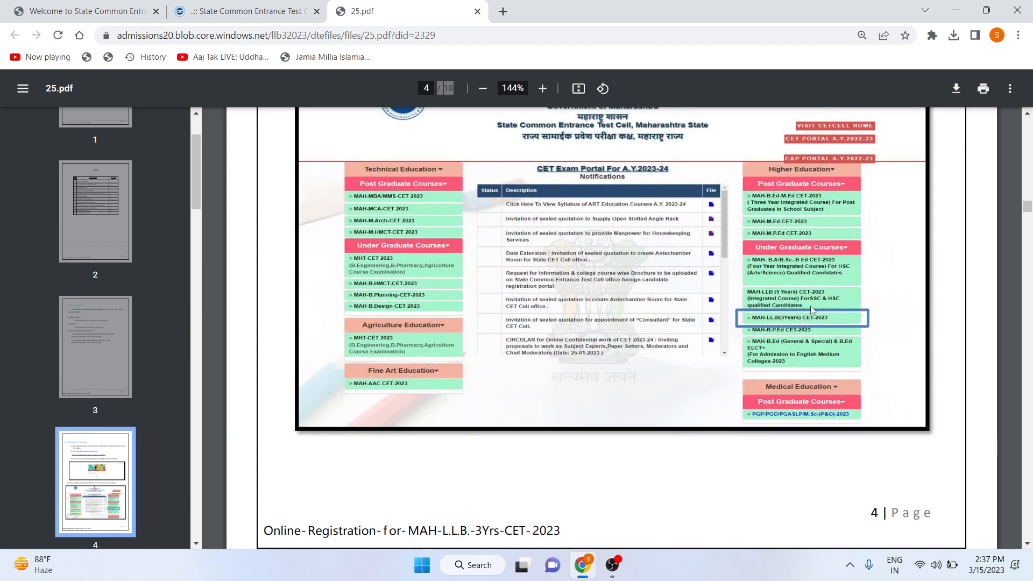
{"action": "scroll", "coordinate": [563, 258], "scroll_direction": "down", "scroll_amount": 9}
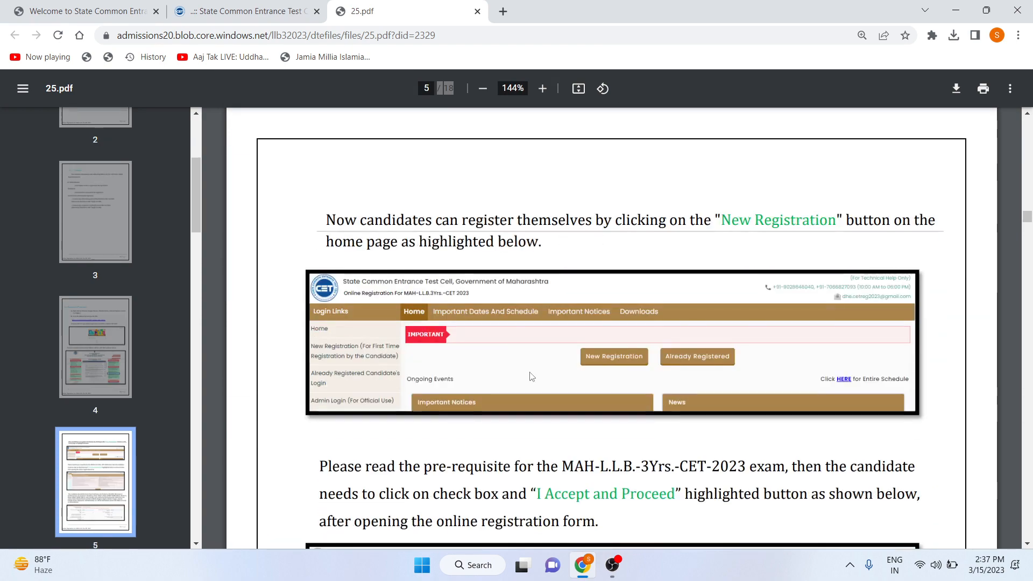
{"action": "scroll", "coordinate": [530, 376], "scroll_direction": "down", "scroll_amount": 1}
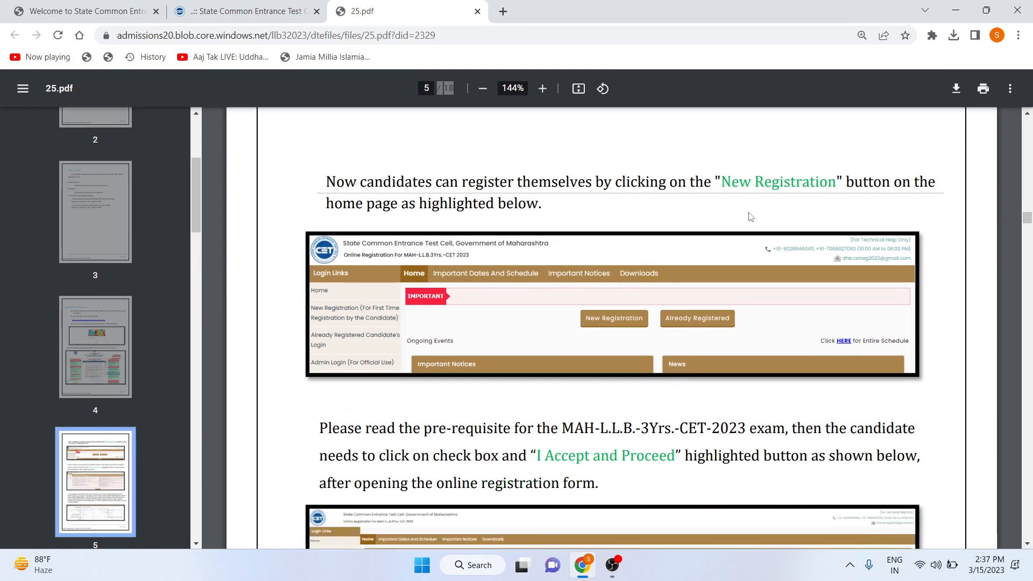
{"action": "left_click", "coordinate": [217, 10]}
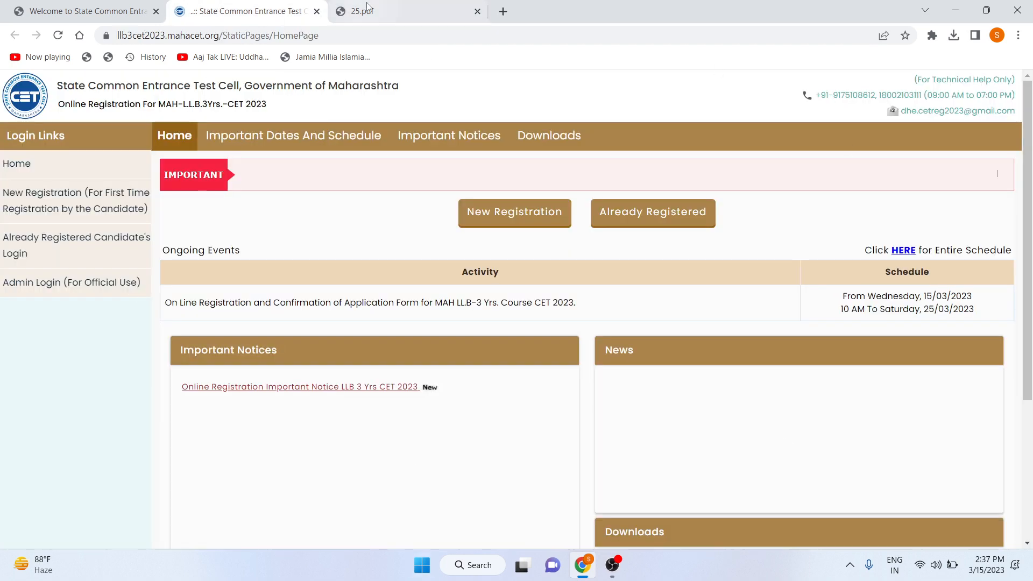
{"action": "left_click", "coordinate": [368, 9]}
- Scroll past Personal Details to page 6's password and security pin instructions
{"action": "scroll", "coordinate": [470, 330], "scroll_direction": "down", "scroll_amount": 7}
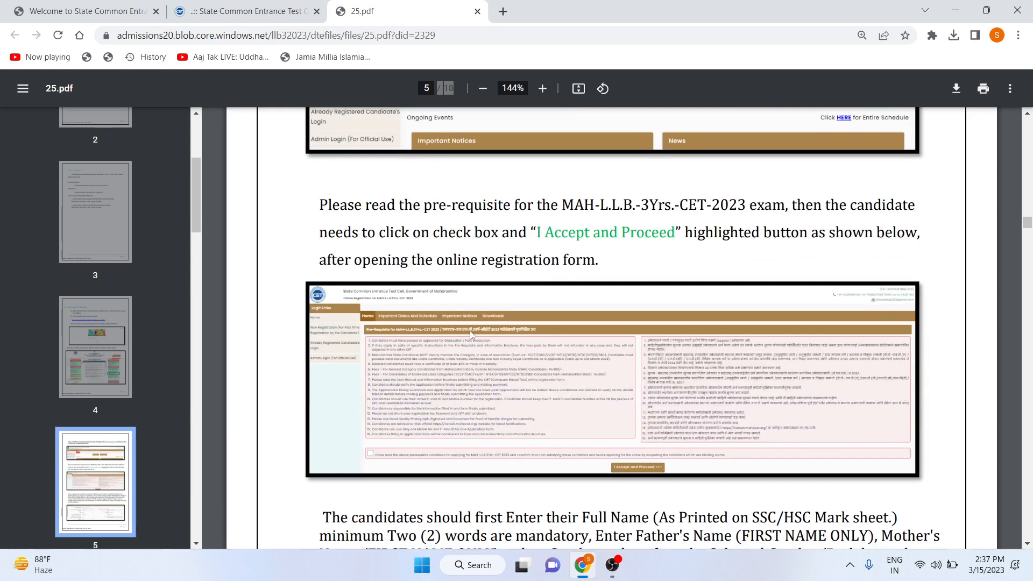
{"action": "scroll", "coordinate": [469, 331], "scroll_direction": "up", "scroll_amount": 3}
{"action": "scroll", "coordinate": [375, 407], "scroll_direction": "down", "scroll_amount": 5}
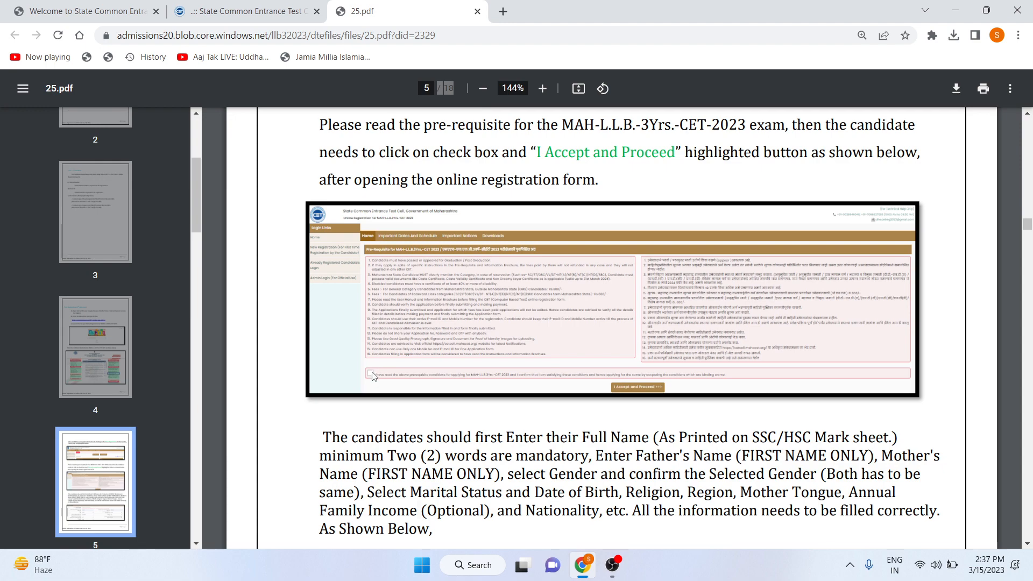
{"action": "scroll", "coordinate": [634, 372], "scroll_direction": "down", "scroll_amount": 7}
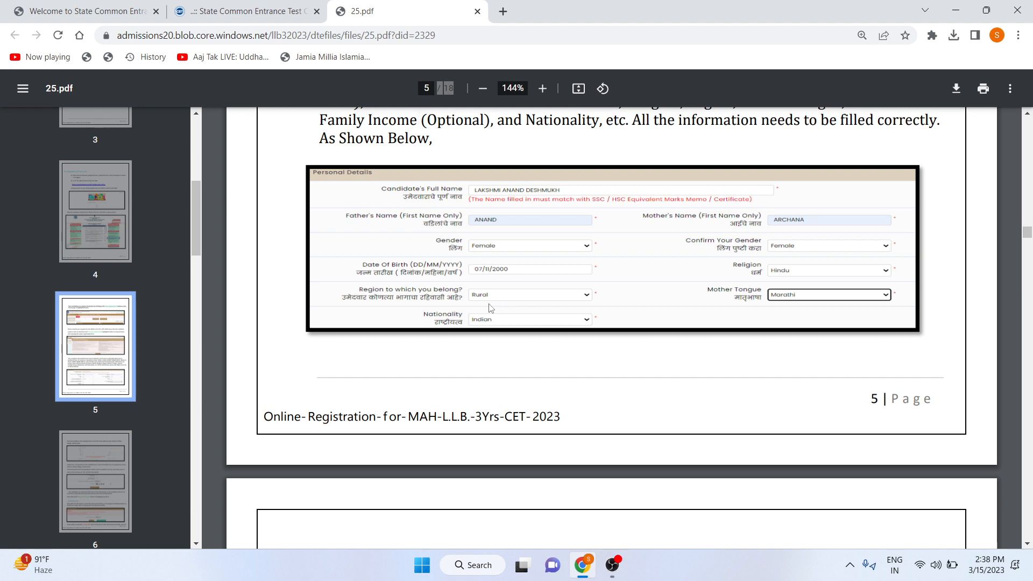
{"action": "scroll", "coordinate": [490, 308], "scroll_direction": "down", "scroll_amount": 6}
{"action": "scroll", "coordinate": [491, 308], "scroll_direction": "down", "scroll_amount": 8}
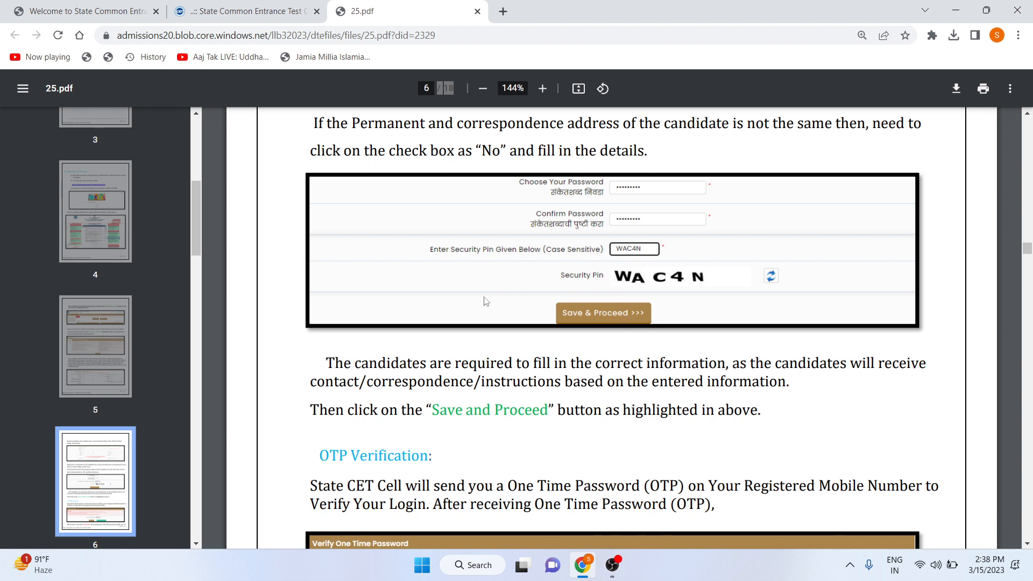
- Bring up page 6's OTP Verification heading and its Verify One Time Password form
{"action": "scroll", "coordinate": [486, 301], "scroll_direction": "down", "scroll_amount": 3}
{"action": "scroll", "coordinate": [486, 301], "scroll_direction": "down", "scroll_amount": 4}
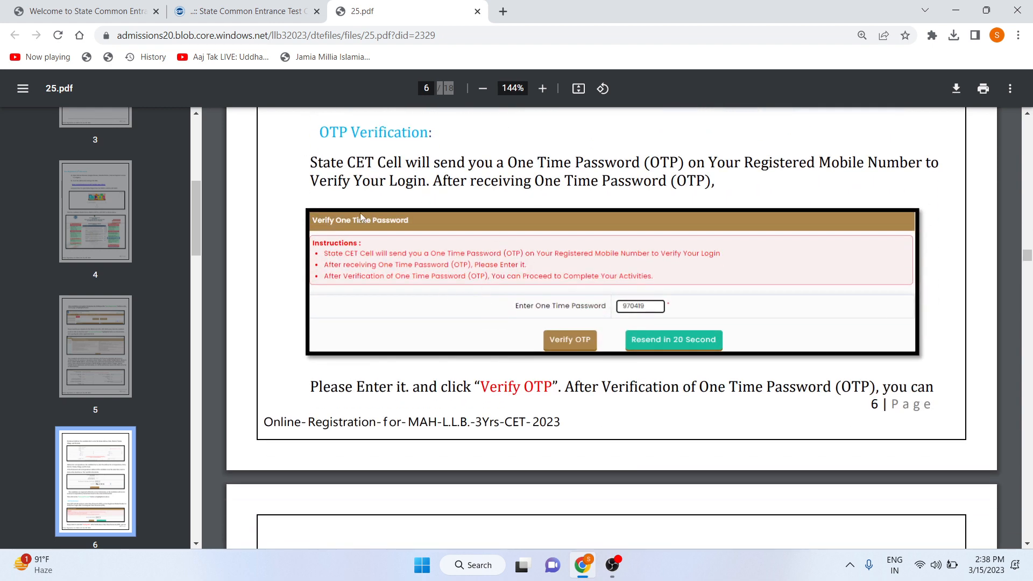
{"action": "left_click_drag", "start_coordinate": [317, 140], "coordinate": [384, 147]}
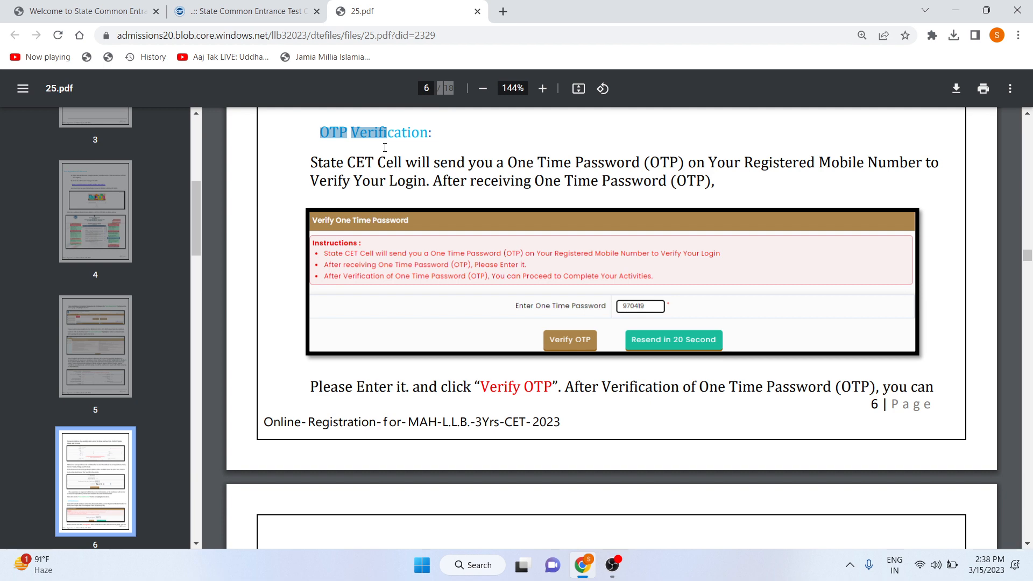
{"action": "left_click", "coordinate": [640, 302]}
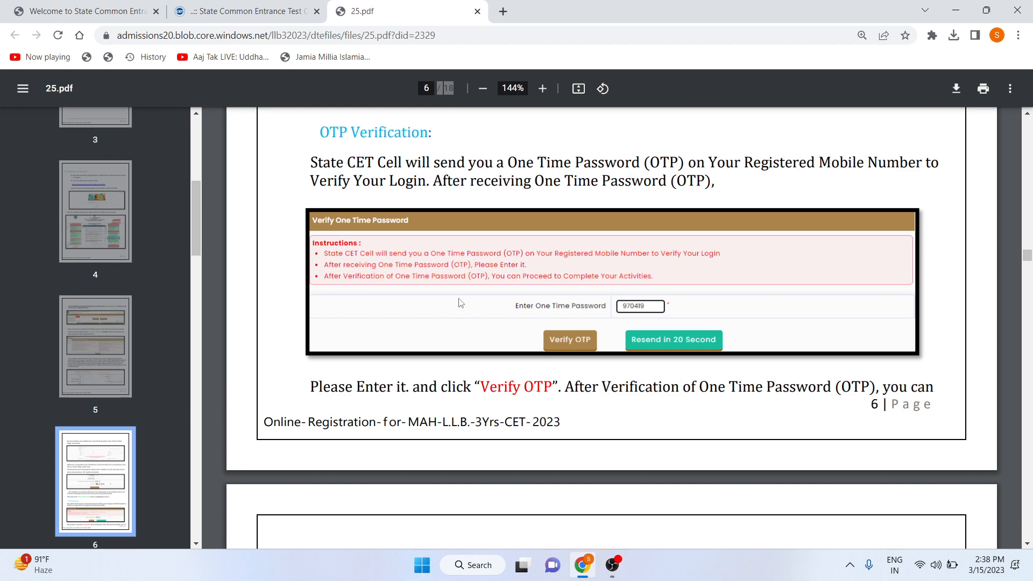
{"action": "scroll", "coordinate": [460, 303], "scroll_direction": "down", "scroll_amount": 10}
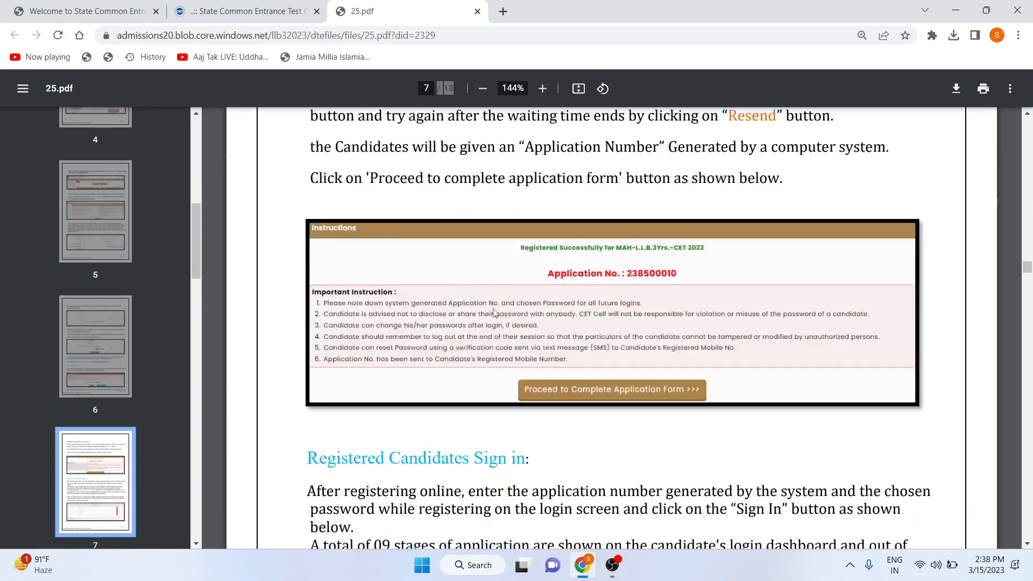
- Scroll through page 7, briefly highlighting the Sign in heading
{"action": "scroll", "coordinate": [494, 313], "scroll_direction": "down", "scroll_amount": 2}
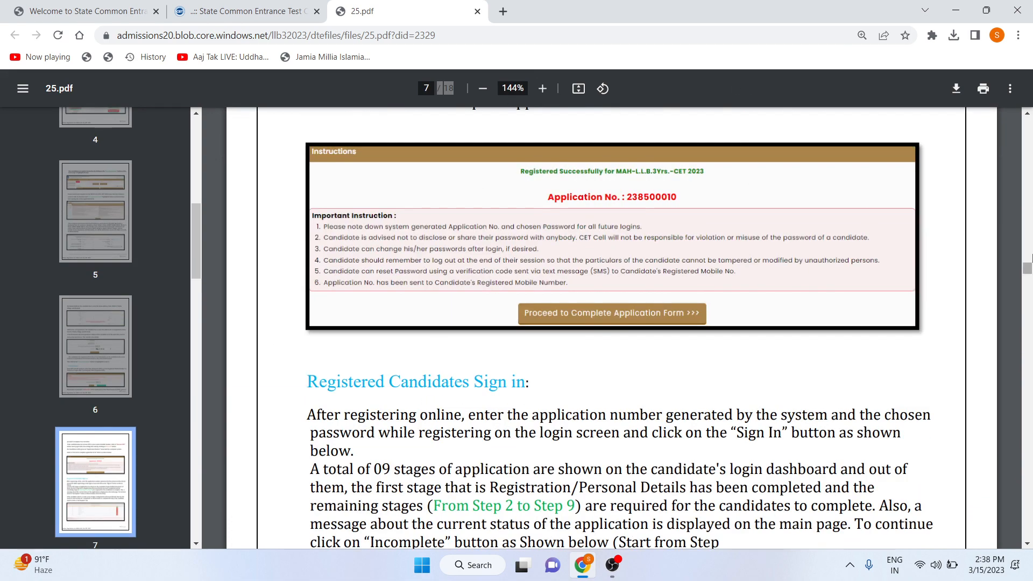
{"action": "scroll", "coordinate": [407, 295], "scroll_direction": "down", "scroll_amount": 4}
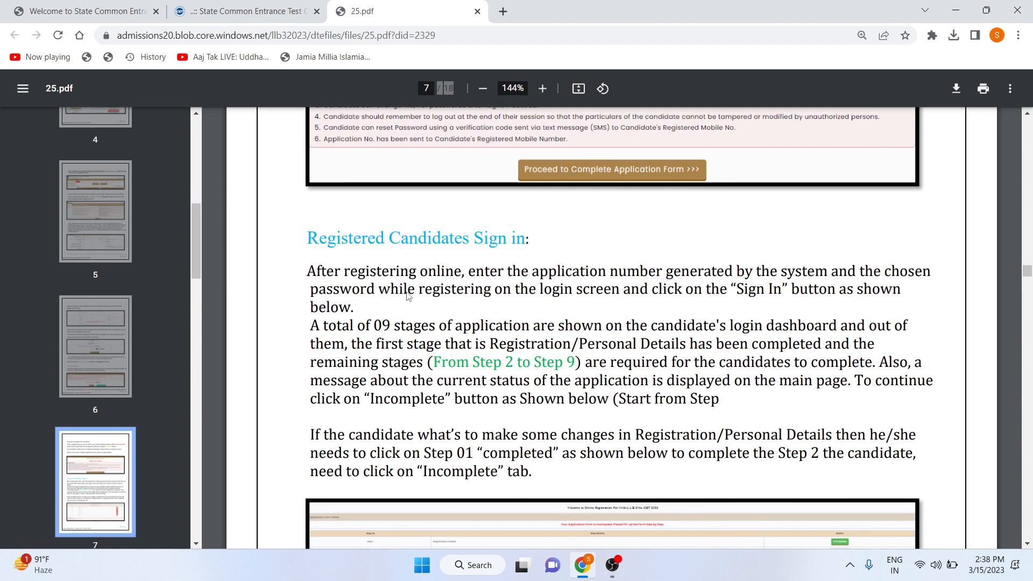
{"action": "scroll", "coordinate": [407, 295], "scroll_direction": "down", "scroll_amount": 2}
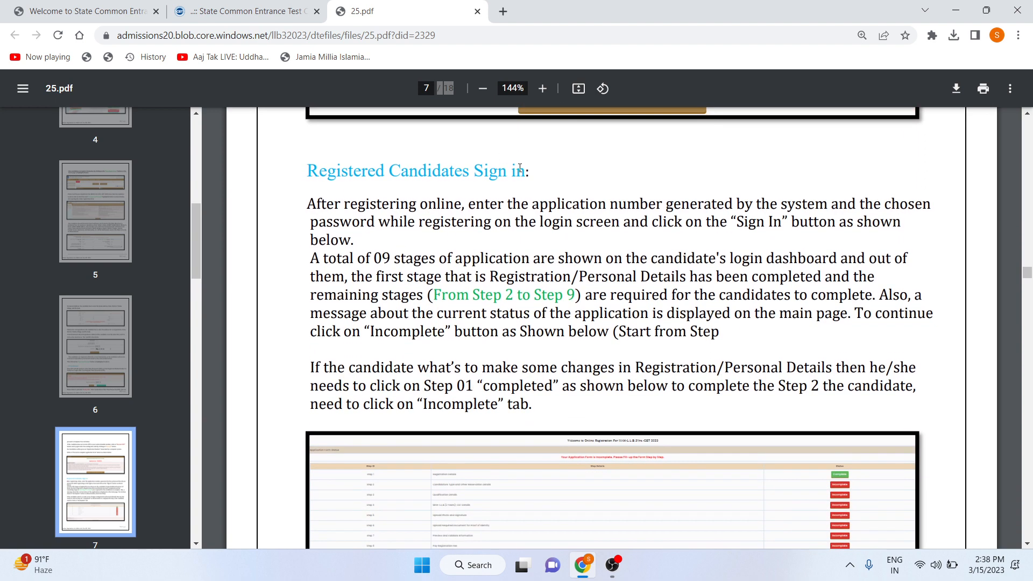
{"action": "left_click_drag", "start_coordinate": [520, 168], "coordinate": [484, 171]}
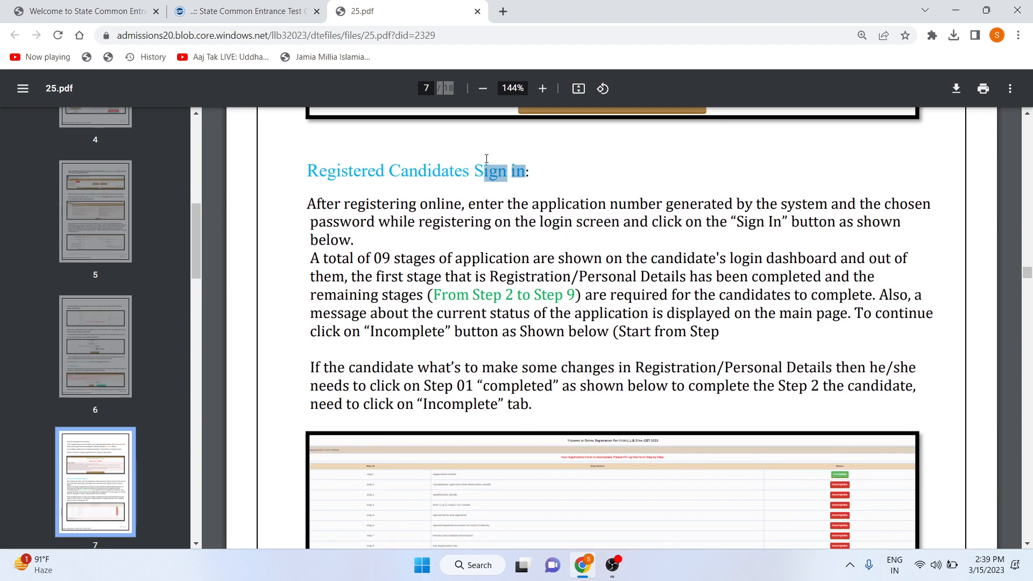
{"action": "left_click", "coordinate": [457, 198]}
{"action": "scroll", "coordinate": [457, 197], "scroll_direction": "down", "scroll_amount": 1}
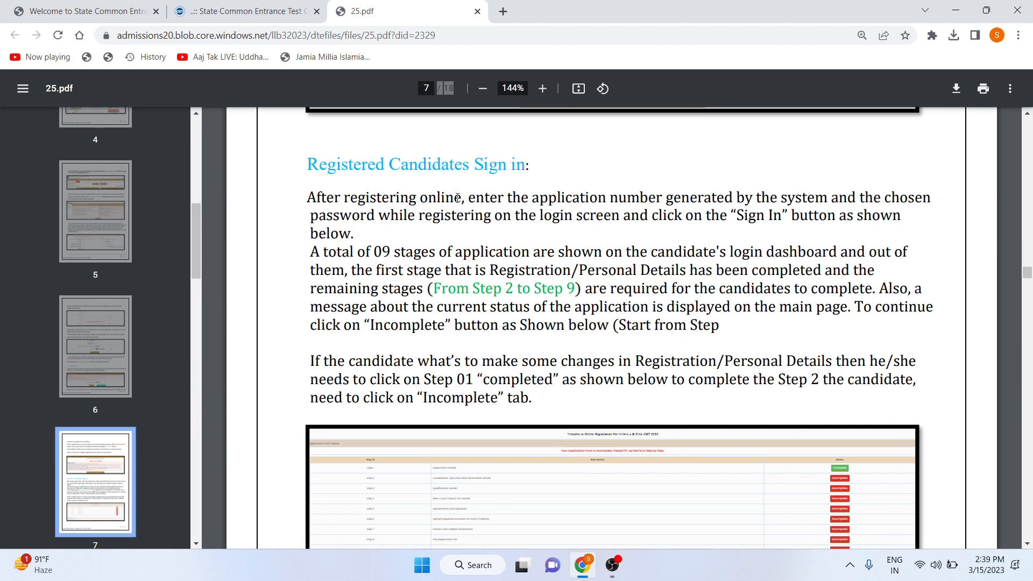
{"action": "scroll", "coordinate": [457, 198], "scroll_direction": "down", "scroll_amount": 1}
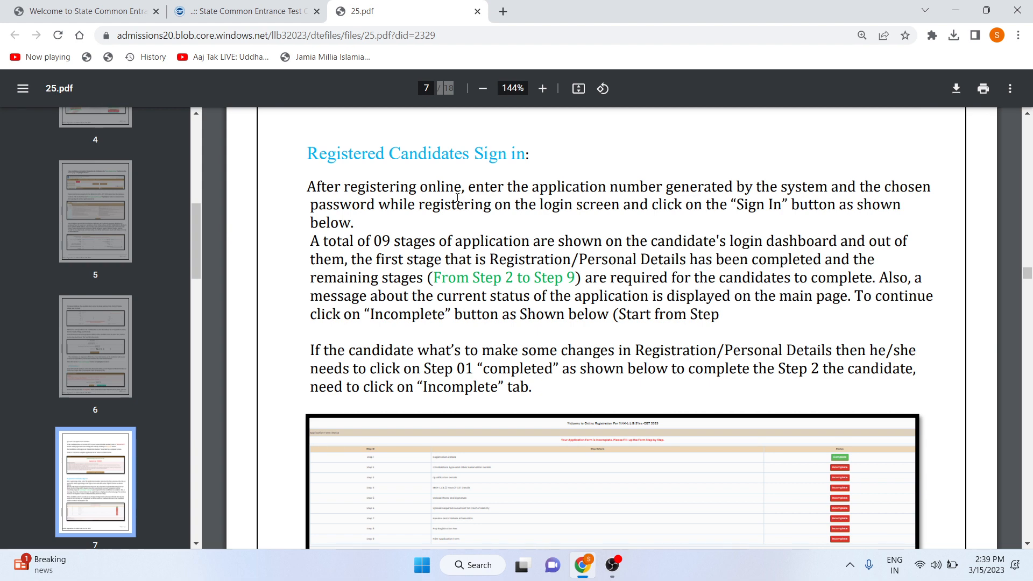
- Continue past the application-status pages to page 8's Candidature Type and Other Reservation Details
{"action": "scroll", "coordinate": [457, 197], "scroll_direction": "down", "scroll_amount": 3}
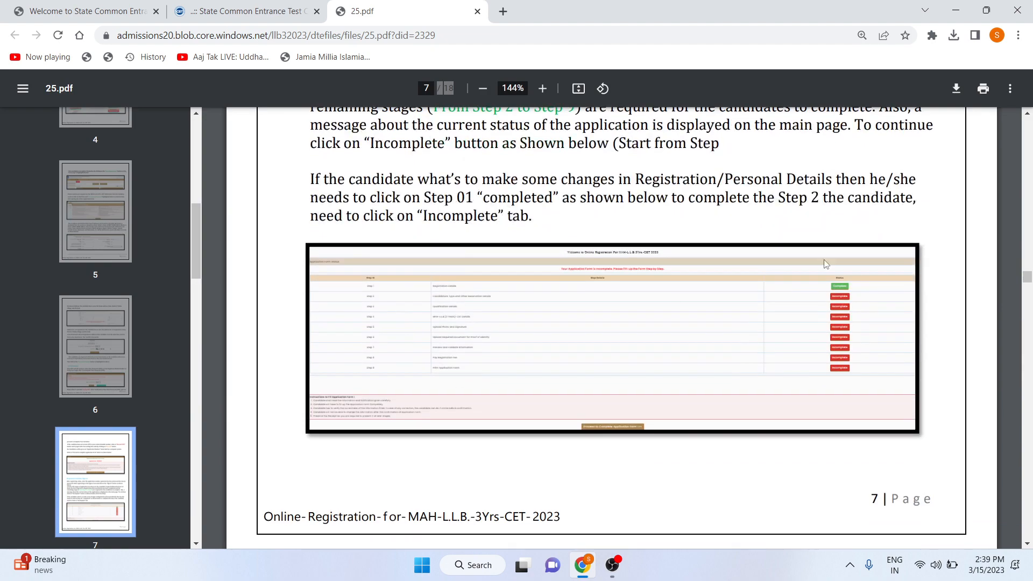
{"action": "scroll", "coordinate": [520, 203], "scroll_direction": "up", "scroll_amount": 5}
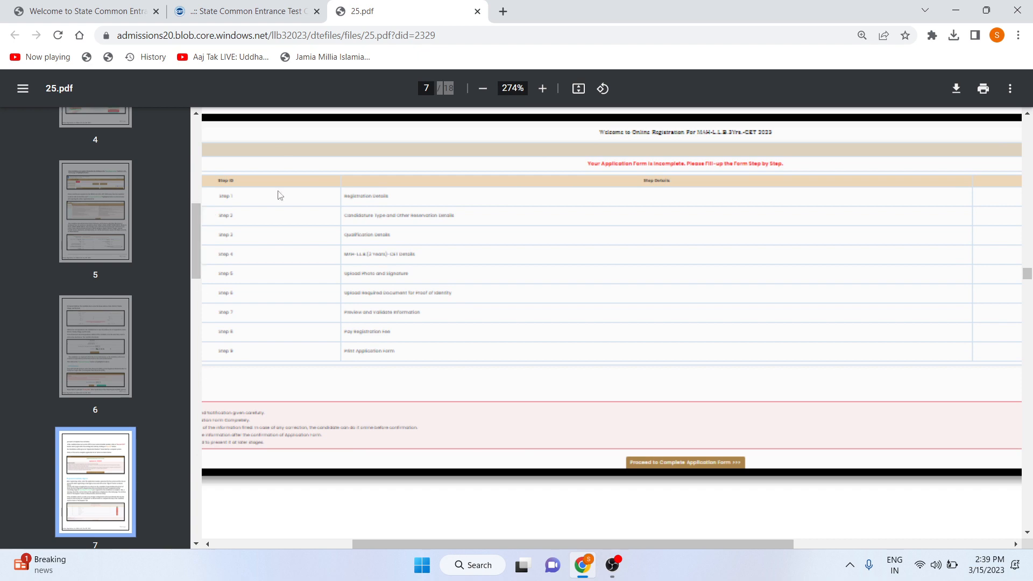
{"action": "scroll", "coordinate": [332, 207], "scroll_direction": "down", "scroll_amount": 1}
{"action": "scroll", "coordinate": [332, 207], "scroll_direction": "down", "scroll_amount": 1}
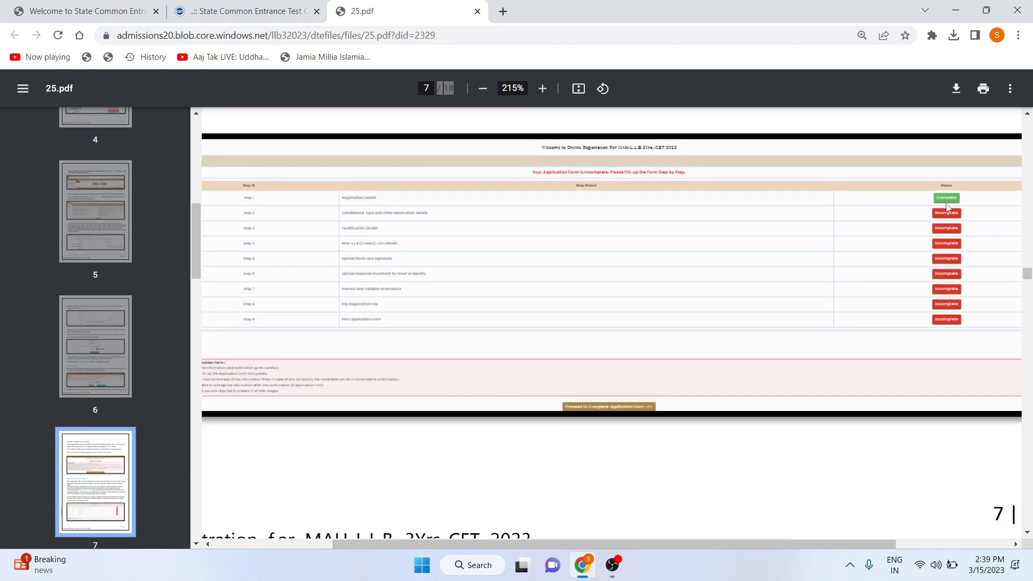
{"action": "scroll", "coordinate": [917, 209], "scroll_direction": "up", "scroll_amount": 2}
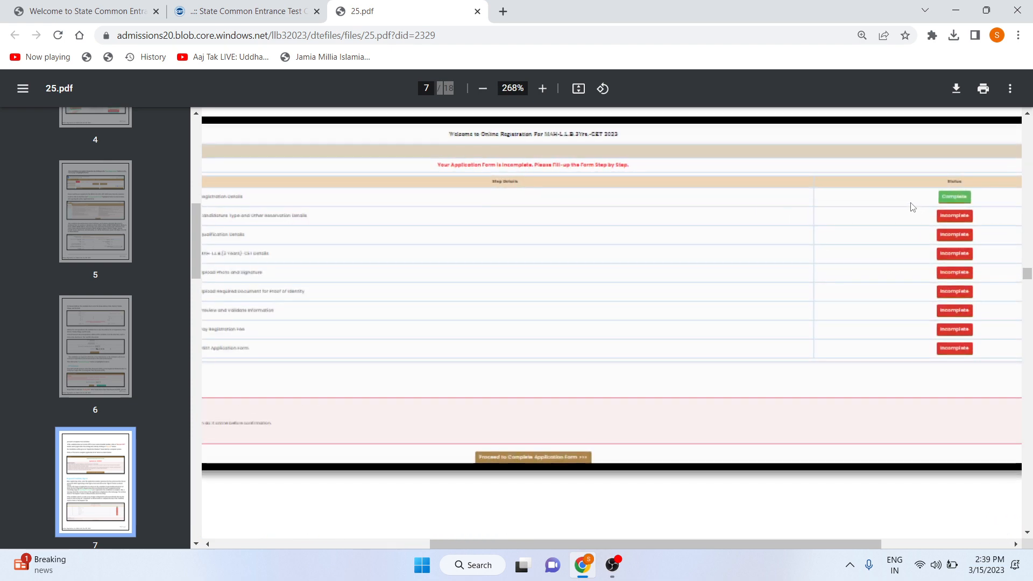
{"action": "scroll", "coordinate": [916, 209], "scroll_direction": "down", "scroll_amount": 2}
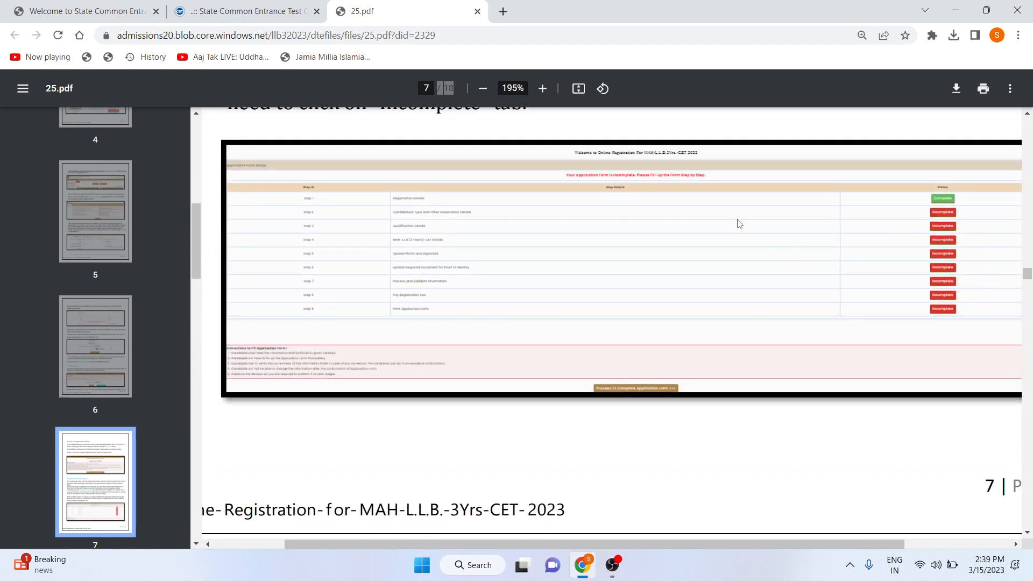
{"action": "scroll", "coordinate": [739, 224], "scroll_direction": "down", "scroll_amount": 1}
{"action": "scroll", "coordinate": [739, 223], "scroll_direction": "down", "scroll_amount": 1}
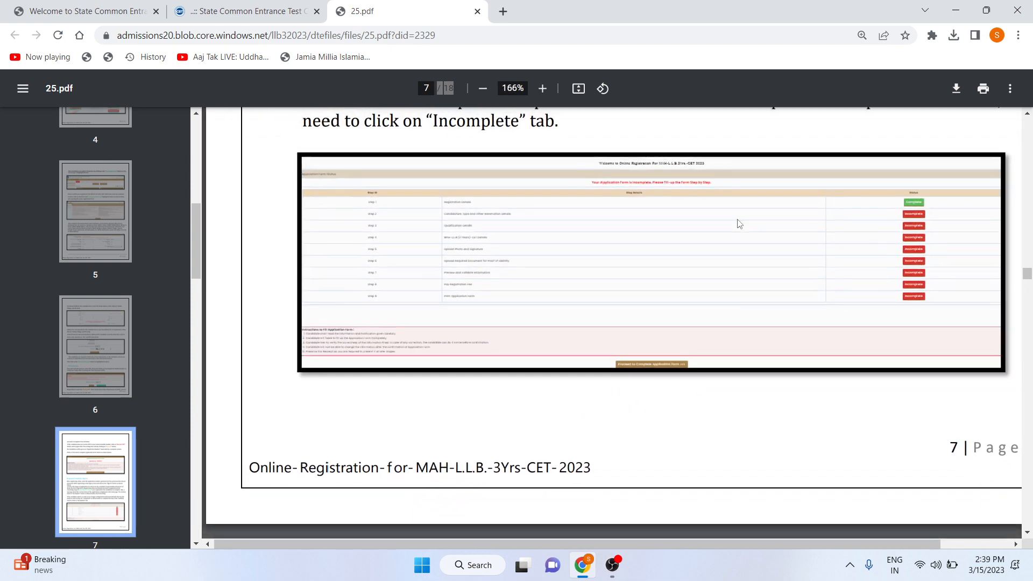
{"action": "scroll", "coordinate": [740, 224], "scroll_direction": "down", "scroll_amount": 4}
{"action": "scroll", "coordinate": [739, 224], "scroll_direction": "down", "scroll_amount": 2}
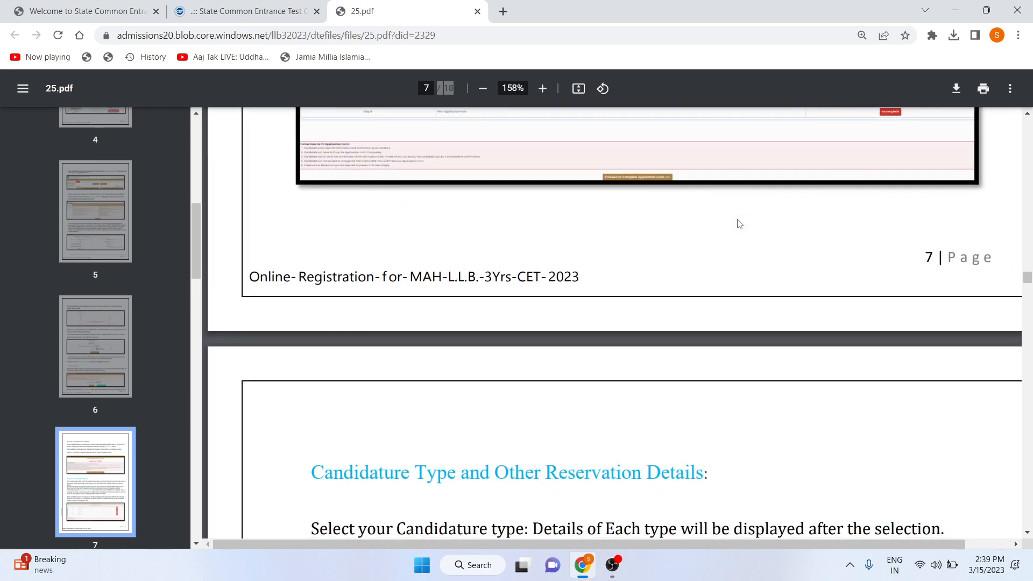
{"action": "scroll", "coordinate": [740, 224], "scroll_direction": "down", "scroll_amount": 2}
{"action": "scroll", "coordinate": [739, 224], "scroll_direction": "down", "scroll_amount": 5}
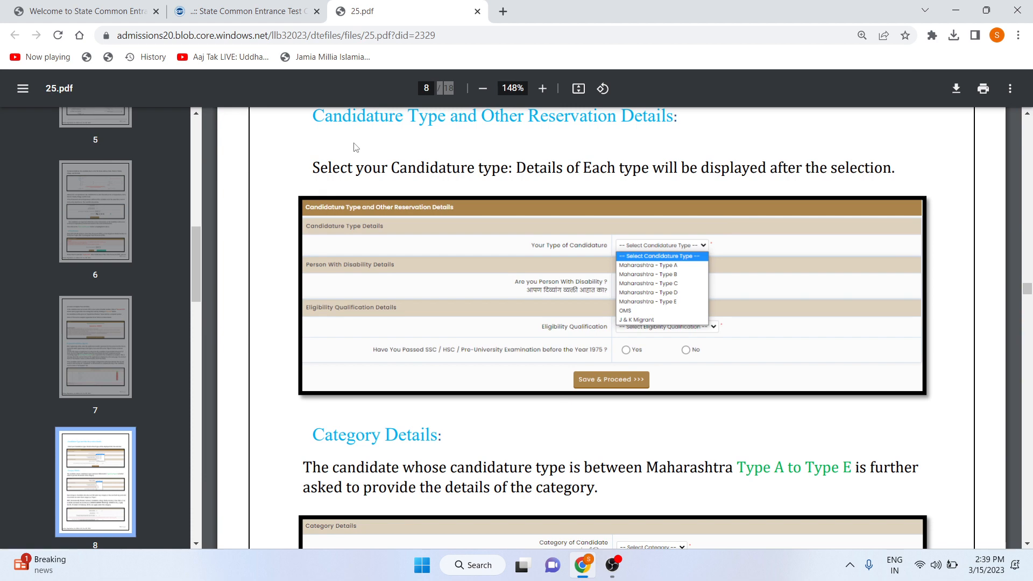
- Briefly highlight the Candidature Type and Other Reservation Details heading
{"action": "scroll", "coordinate": [355, 146], "scroll_direction": "up", "scroll_amount": 1}
{"action": "left_click_drag", "start_coordinate": [311, 171], "coordinate": [685, 173]}
{"action": "left_click", "coordinate": [687, 176]}
{"action": "scroll", "coordinate": [496, 217], "scroll_direction": "down", "scroll_amount": 2}
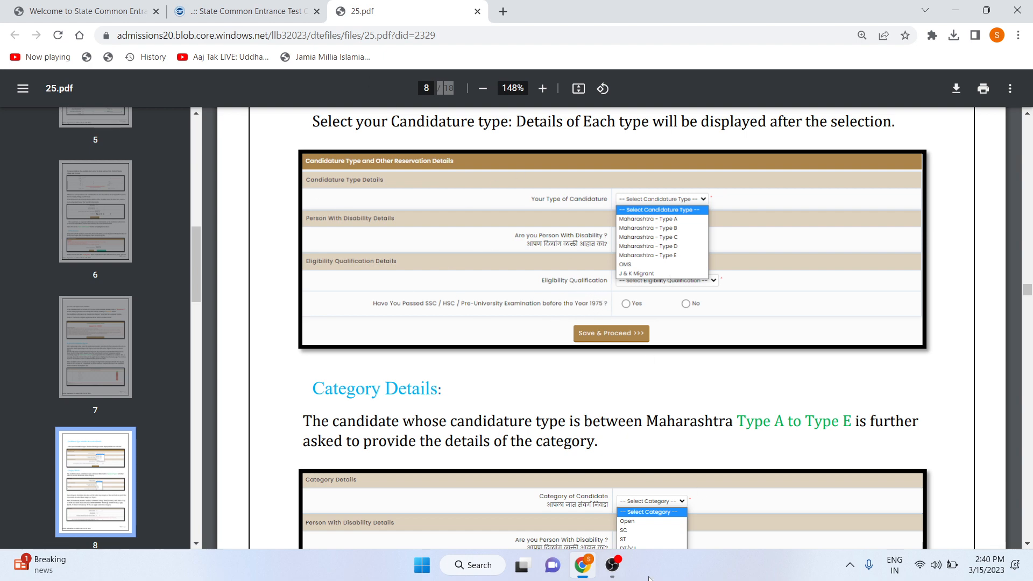
- Scroll to page 8's Category Details example with the EWS certificate marked Available
{"action": "scroll", "coordinate": [546, 286], "scroll_direction": "down", "scroll_amount": 3}
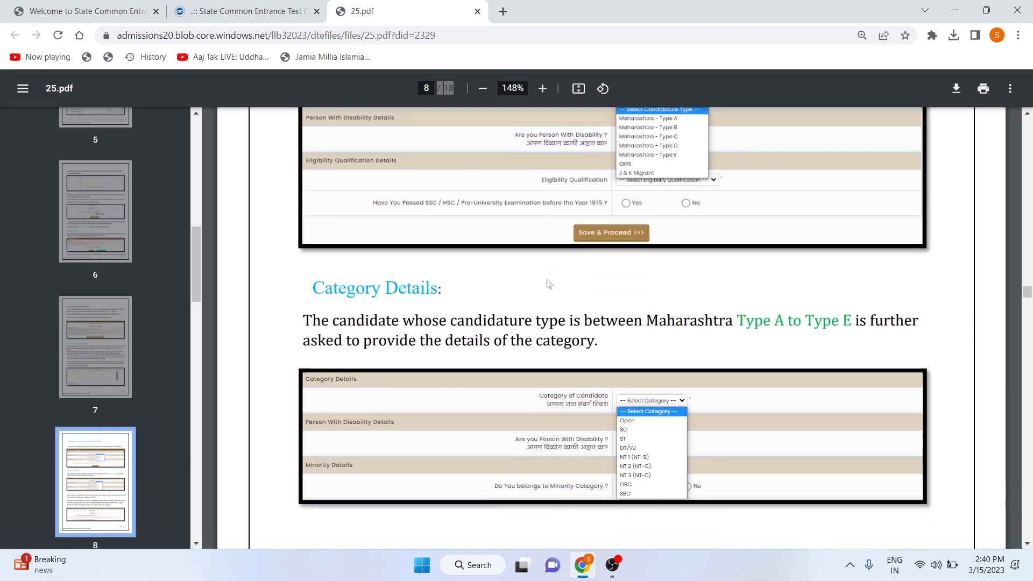
{"action": "scroll", "coordinate": [548, 284], "scroll_direction": "down", "scroll_amount": 2}
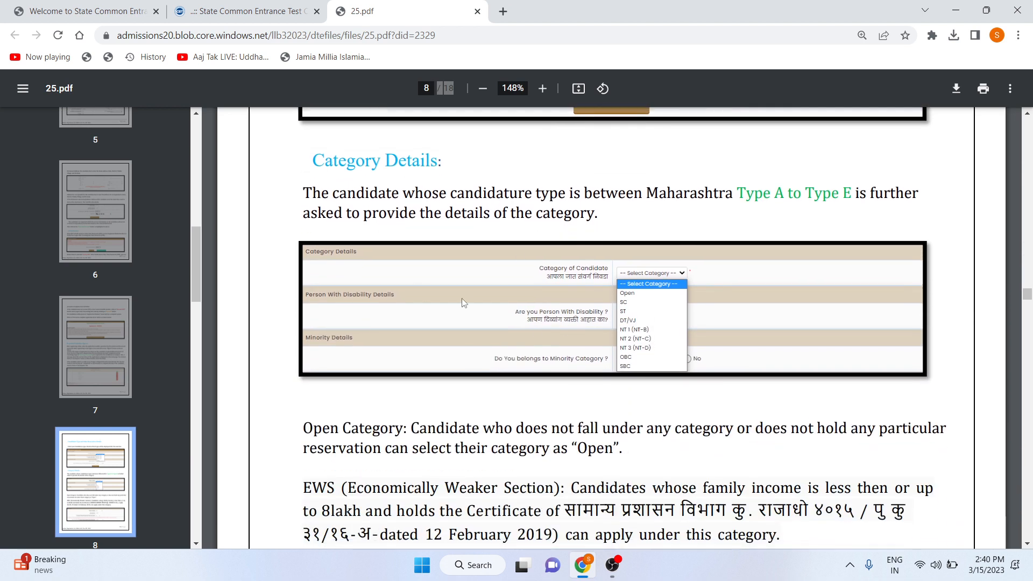
{"action": "scroll", "coordinate": [461, 298], "scroll_direction": "down", "scroll_amount": 2}
{"action": "scroll", "coordinate": [461, 302], "scroll_direction": "down", "scroll_amount": 2}
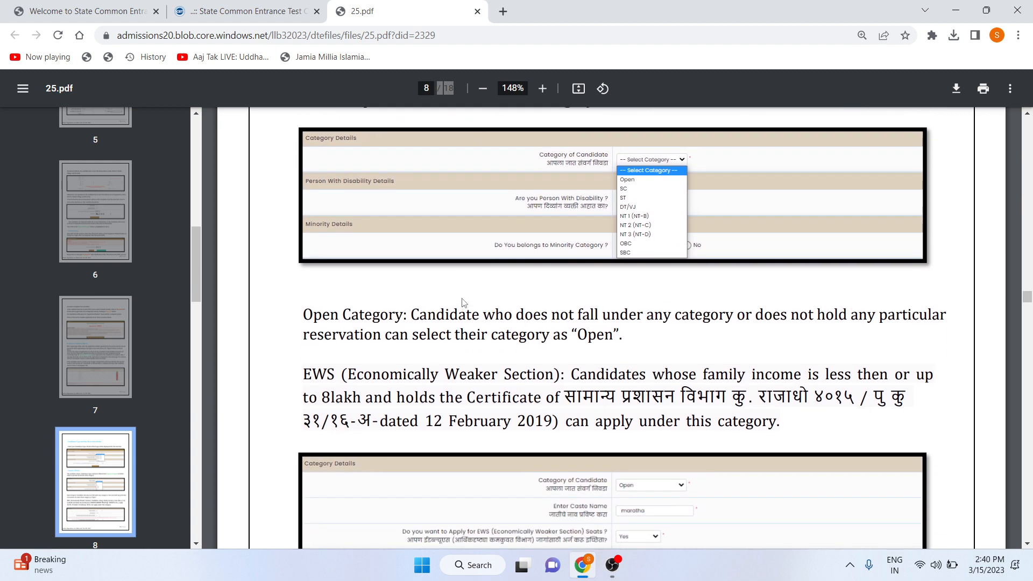
{"action": "scroll", "coordinate": [463, 303], "scroll_direction": "down", "scroll_amount": 1}
{"action": "scroll", "coordinate": [463, 303], "scroll_direction": "down", "scroll_amount": 5}
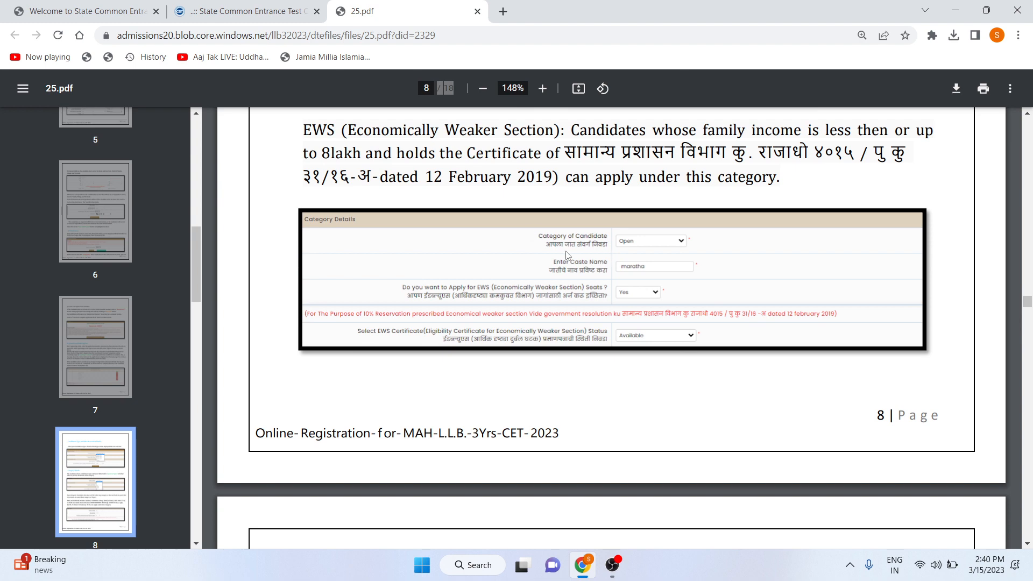
{"action": "scroll", "coordinate": [588, 286], "scroll_direction": "down", "scroll_amount": 1}
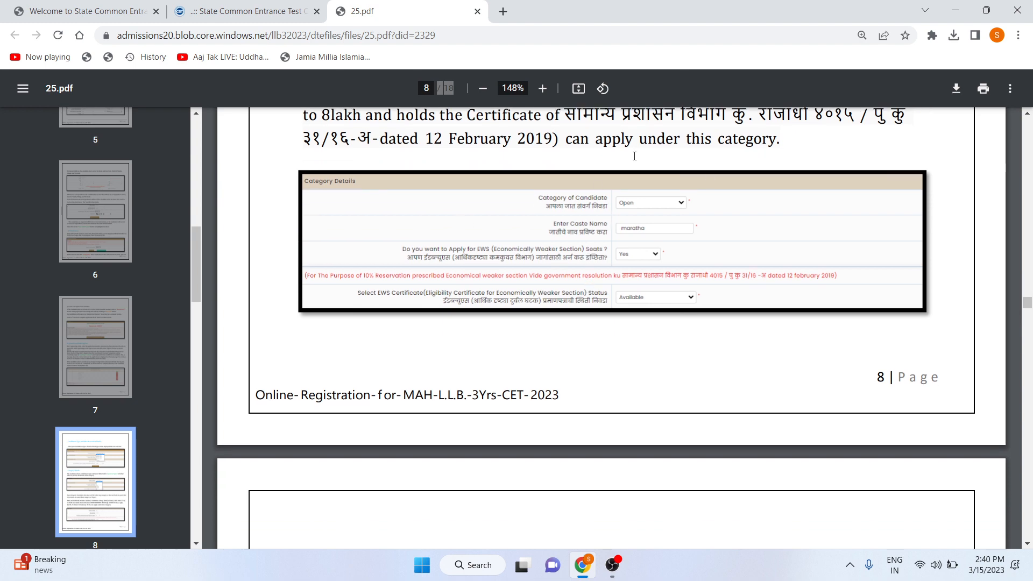
{"action": "scroll", "coordinate": [473, 284], "scroll_direction": "down", "scroll_amount": 1}
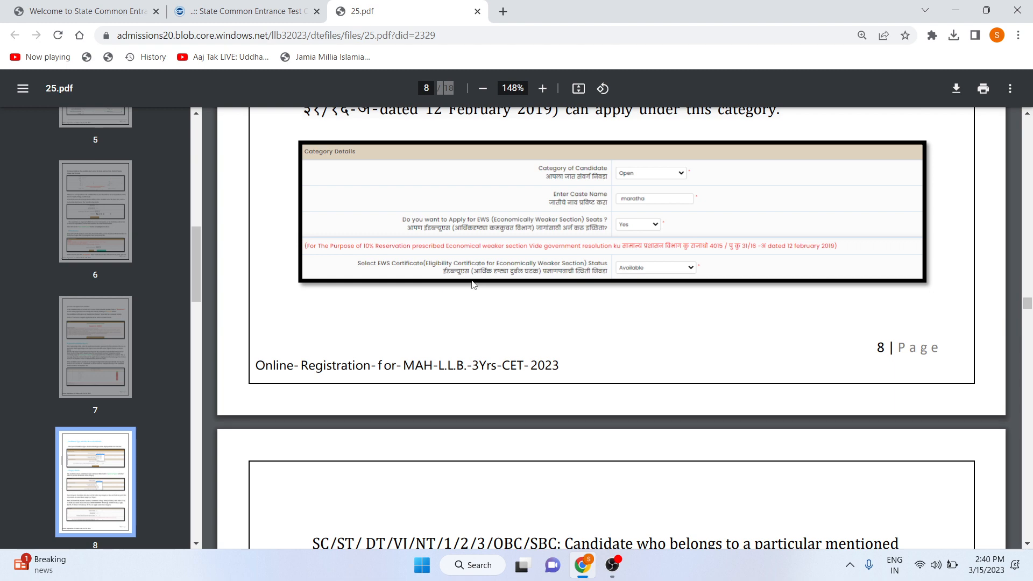
{"action": "scroll", "coordinate": [472, 285], "scroll_direction": "down", "scroll_amount": 8}
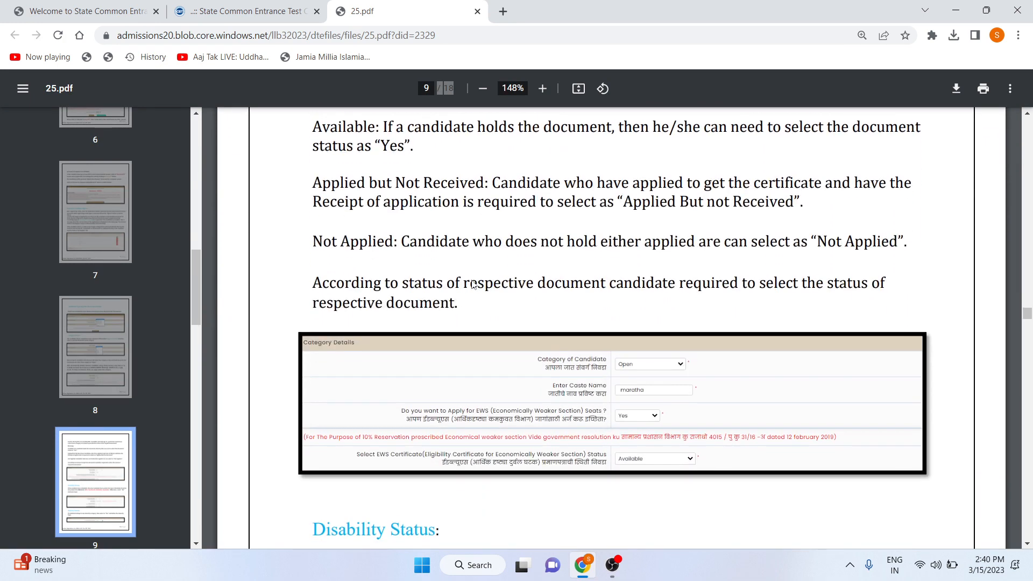
- Scroll past page 9's Disability Status and Minority Details to page 10's Eligibility Qualification Details
{"action": "scroll", "coordinate": [472, 285], "scroll_direction": "down", "scroll_amount": 4}
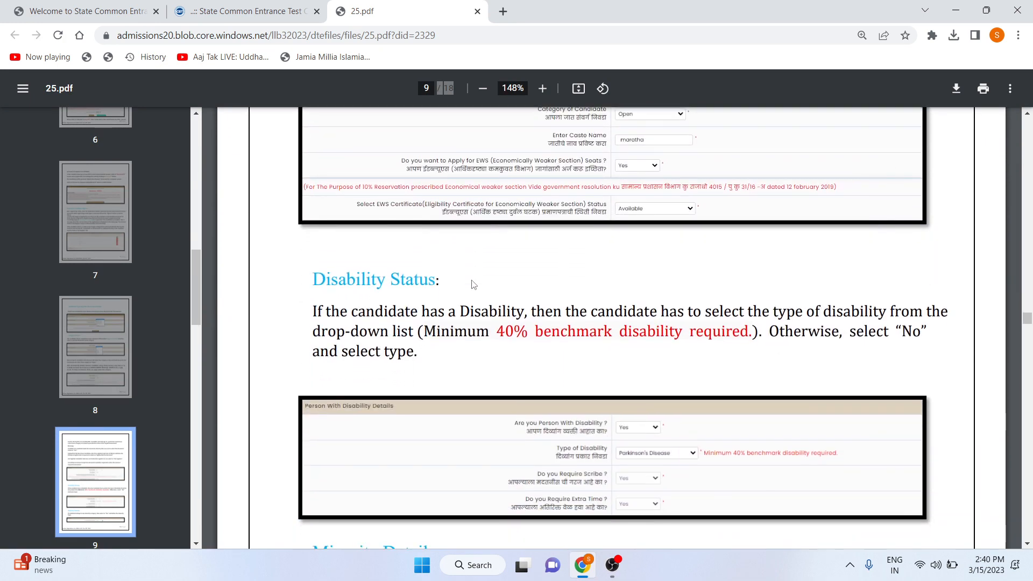
{"action": "scroll", "coordinate": [472, 285], "scroll_direction": "down", "scroll_amount": 1}
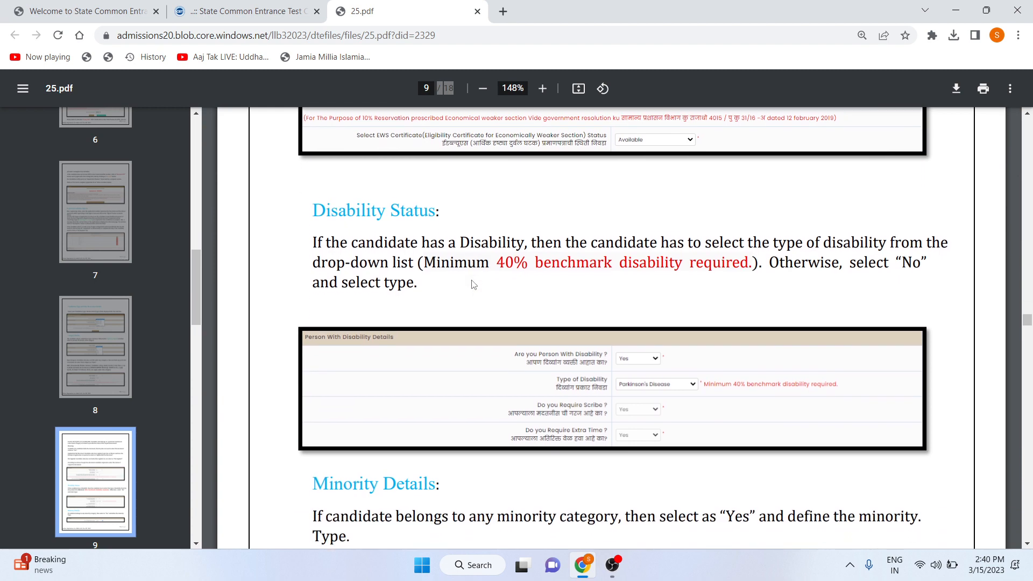
{"action": "scroll", "coordinate": [473, 285], "scroll_direction": "down", "scroll_amount": 1}
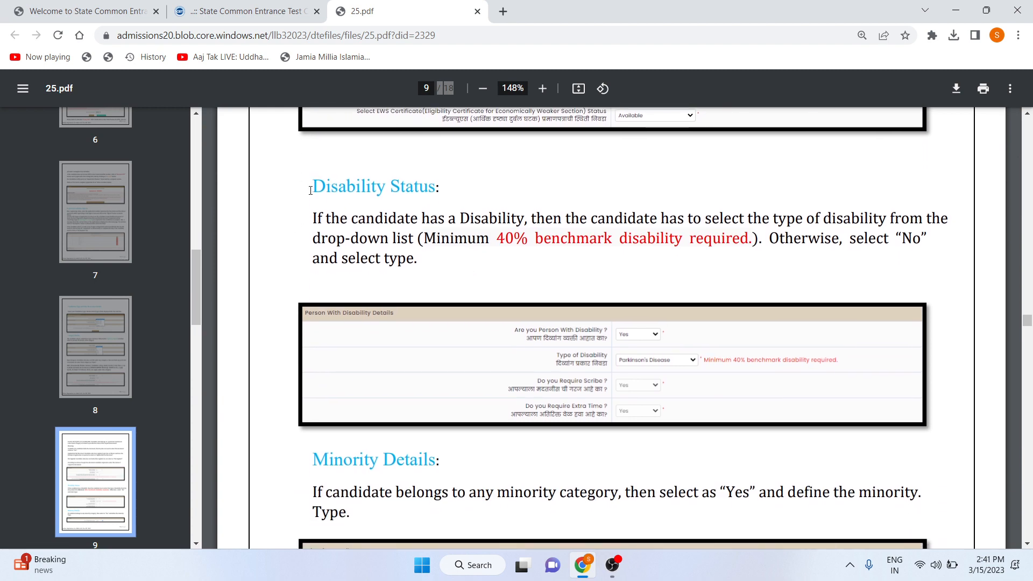
{"action": "left_click_drag", "start_coordinate": [311, 187], "coordinate": [438, 188]}
{"action": "left_click", "coordinate": [562, 281]}
{"action": "scroll", "coordinate": [561, 281], "scroll_direction": "down", "scroll_amount": 2}
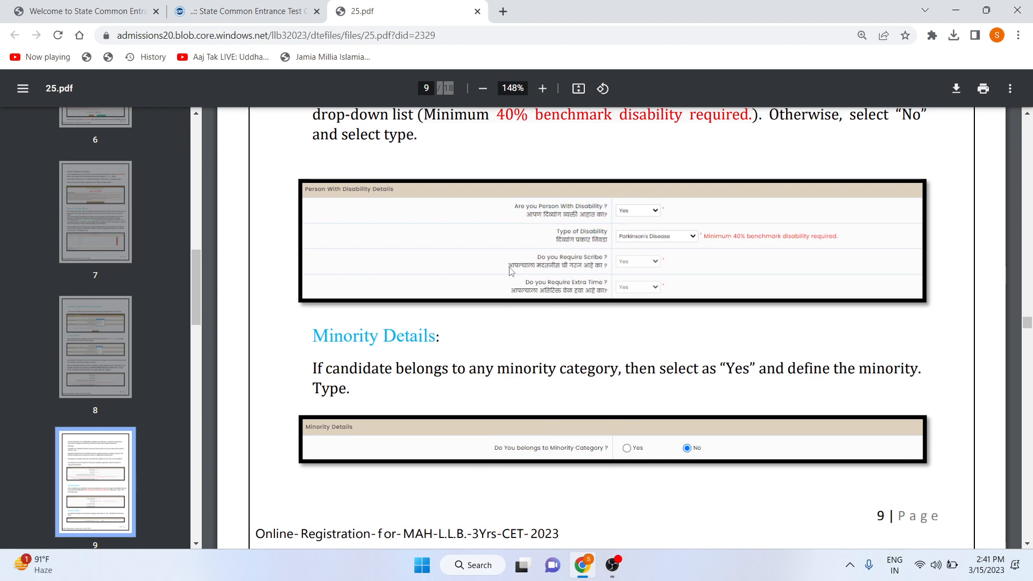
{"action": "scroll", "coordinate": [461, 273], "scroll_direction": "down", "scroll_amount": 3}
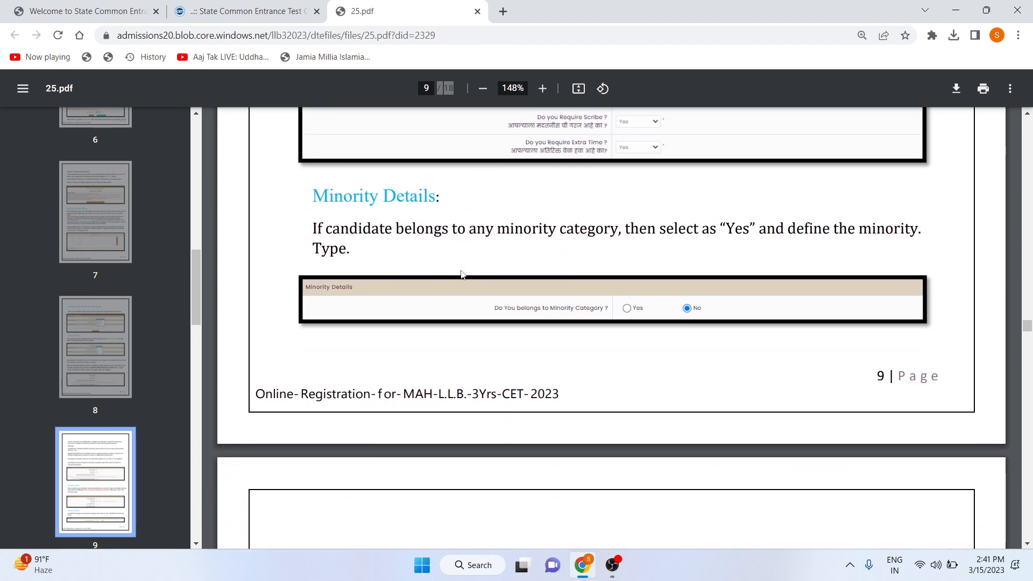
{"action": "scroll", "coordinate": [460, 273], "scroll_direction": "down", "scroll_amount": 3}
{"action": "scroll", "coordinate": [461, 273], "scroll_direction": "down", "scroll_amount": 3}
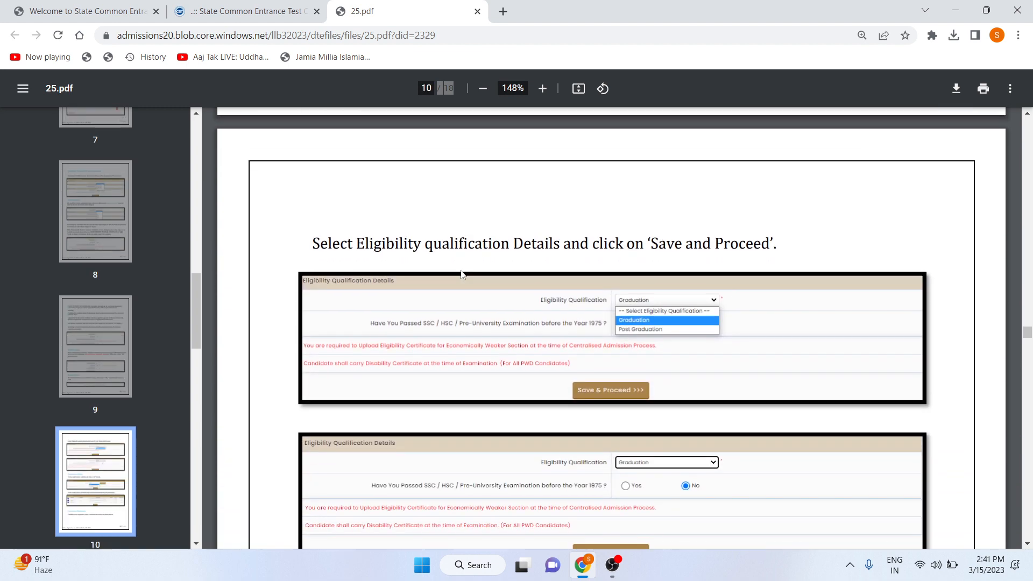
- Scroll page 10 past the filled Qualification Details example through Graduation to Exam Center Preferences
{"action": "scroll", "coordinate": [461, 274], "scroll_direction": "down", "scroll_amount": 1}
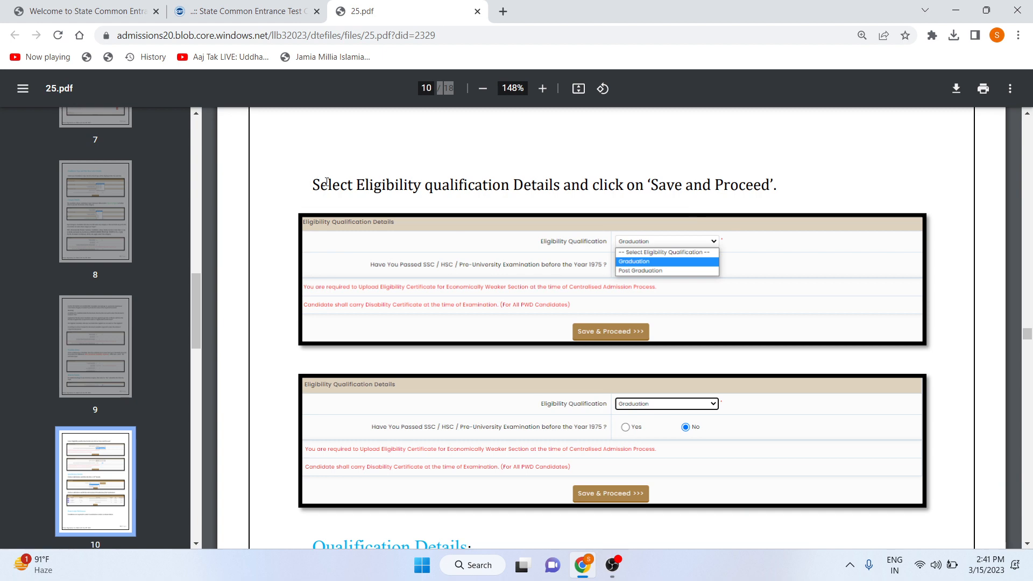
{"action": "left_click_drag", "start_coordinate": [326, 181], "coordinate": [738, 217]}
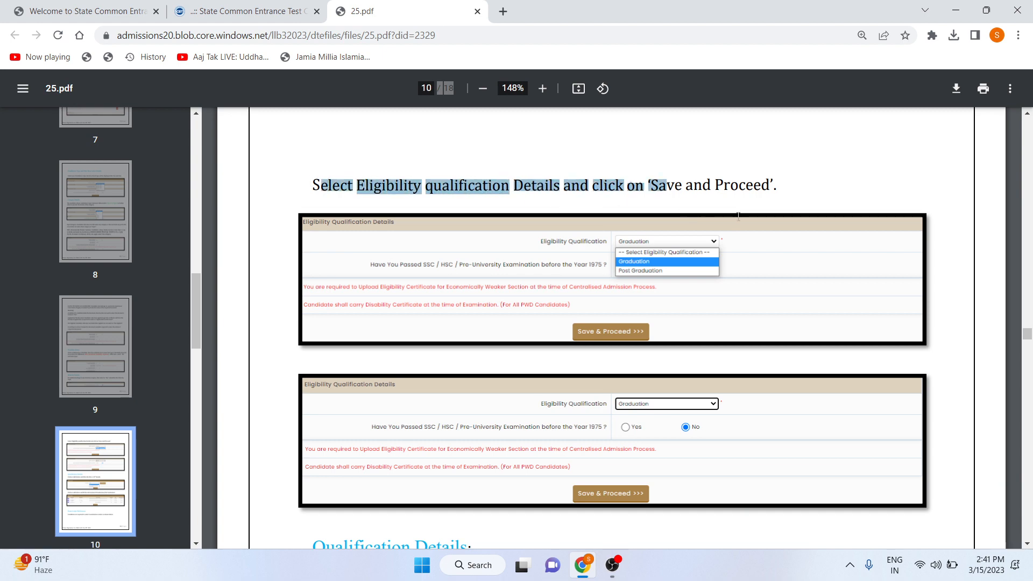
{"action": "left_click", "coordinate": [780, 193]}
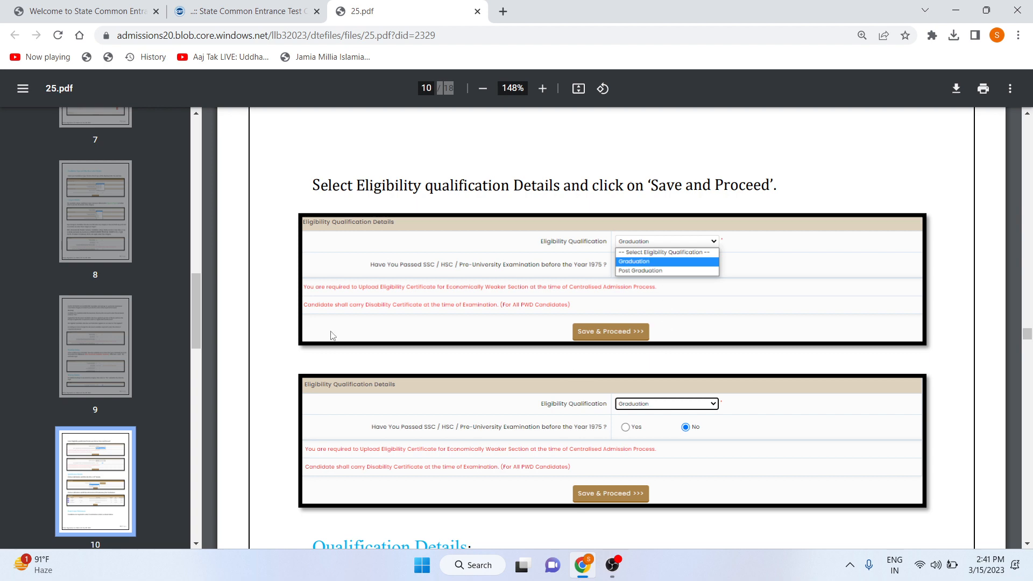
{"action": "scroll", "coordinate": [333, 337], "scroll_direction": "down", "scroll_amount": 1}
{"action": "scroll", "coordinate": [271, 222], "scroll_direction": "down", "scroll_amount": 3}
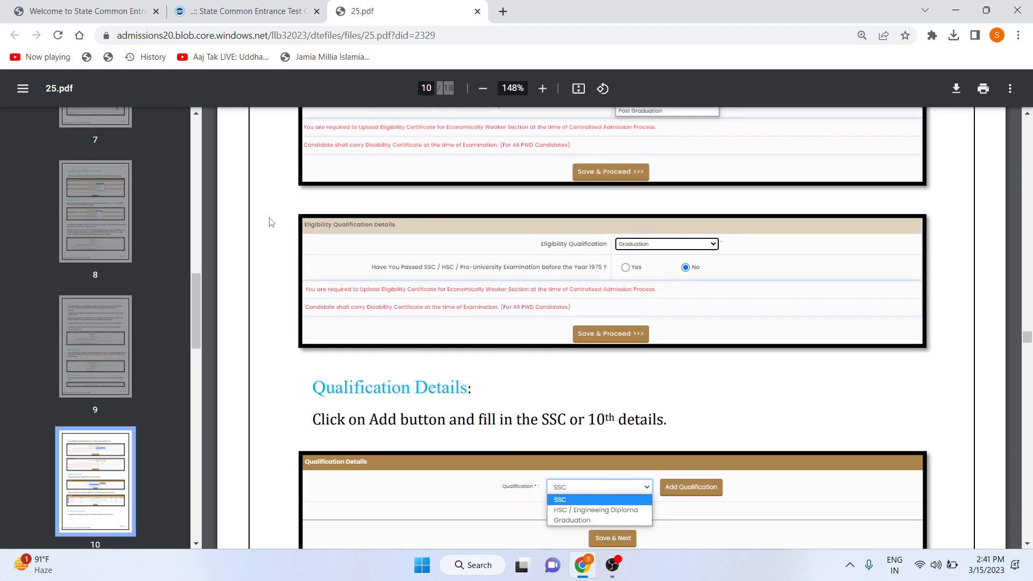
{"action": "scroll", "coordinate": [271, 222], "scroll_direction": "down", "scroll_amount": 3}
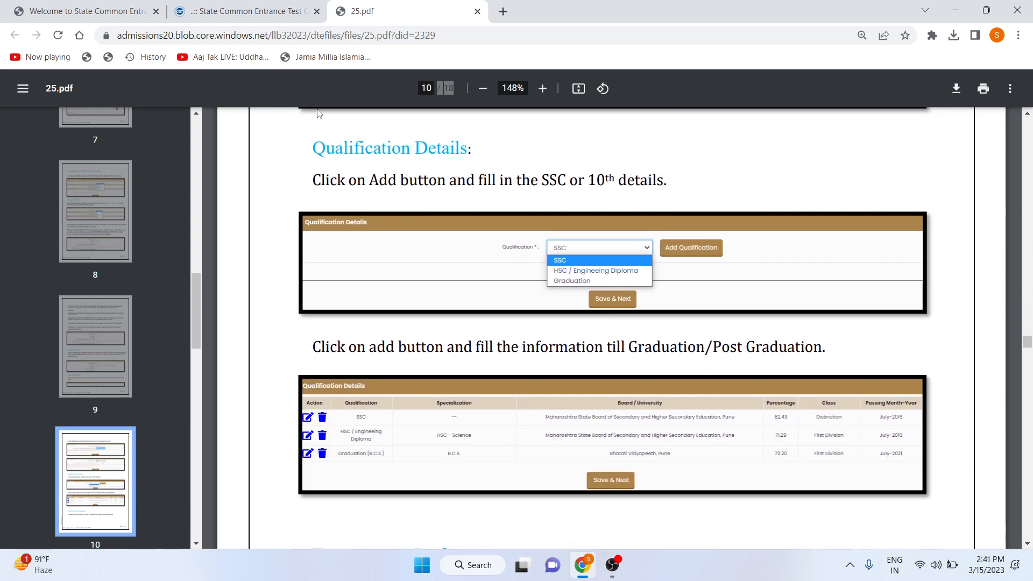
{"action": "left_click_drag", "start_coordinate": [310, 149], "coordinate": [478, 153]}
{"action": "left_click", "coordinate": [482, 269]}
{"action": "scroll", "coordinate": [482, 269], "scroll_direction": "down", "scroll_amount": 3}
{"action": "scroll", "coordinate": [530, 239], "scroll_direction": "down", "scroll_amount": 1}
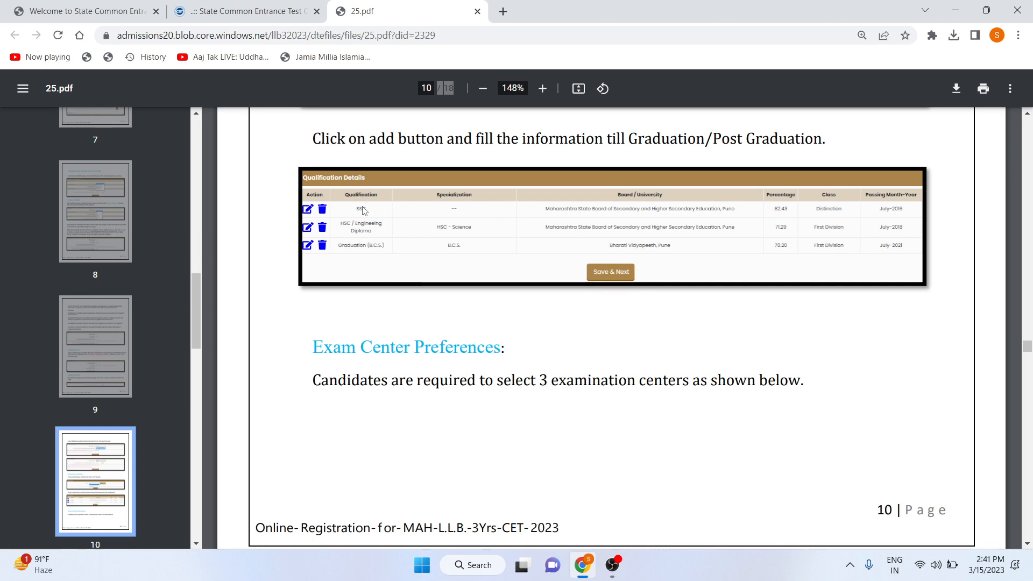
- Zoom in on the guide page for a closer look, then zoom back out
{"action": "scroll", "coordinate": [364, 210], "scroll_direction": "up", "scroll_amount": 3}
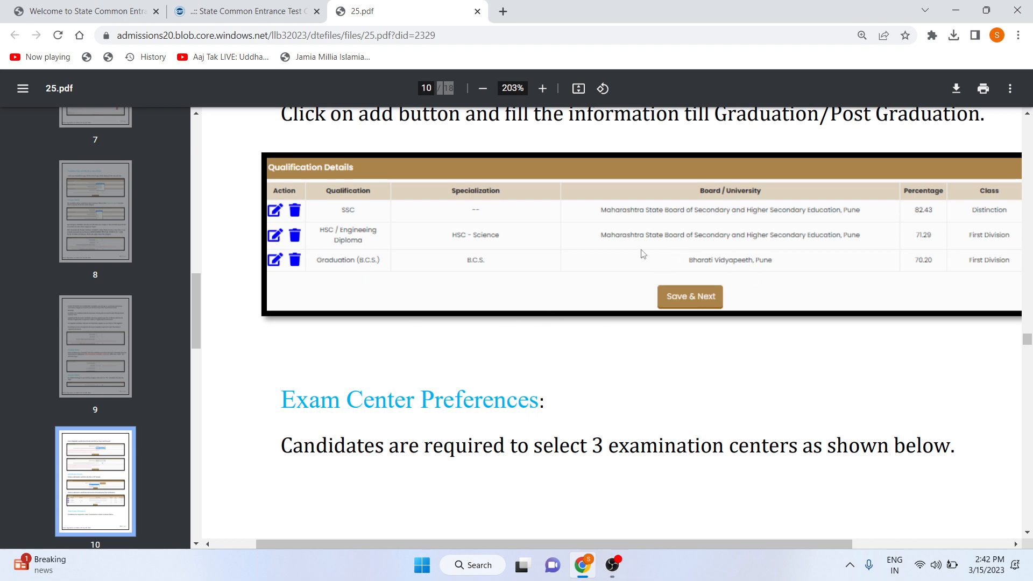
{"action": "scroll", "coordinate": [548, 235], "scroll_direction": "down", "scroll_amount": 2}
{"action": "scroll", "coordinate": [548, 235], "scroll_direction": "down", "scroll_amount": 1}
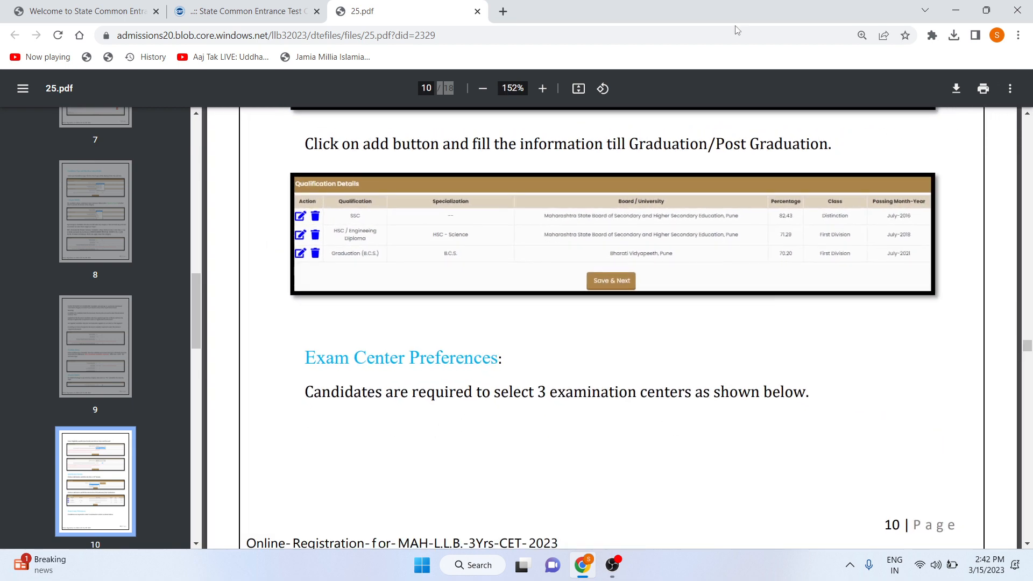
{"action": "scroll", "coordinate": [639, 291], "scroll_direction": "down", "scroll_amount": 2}
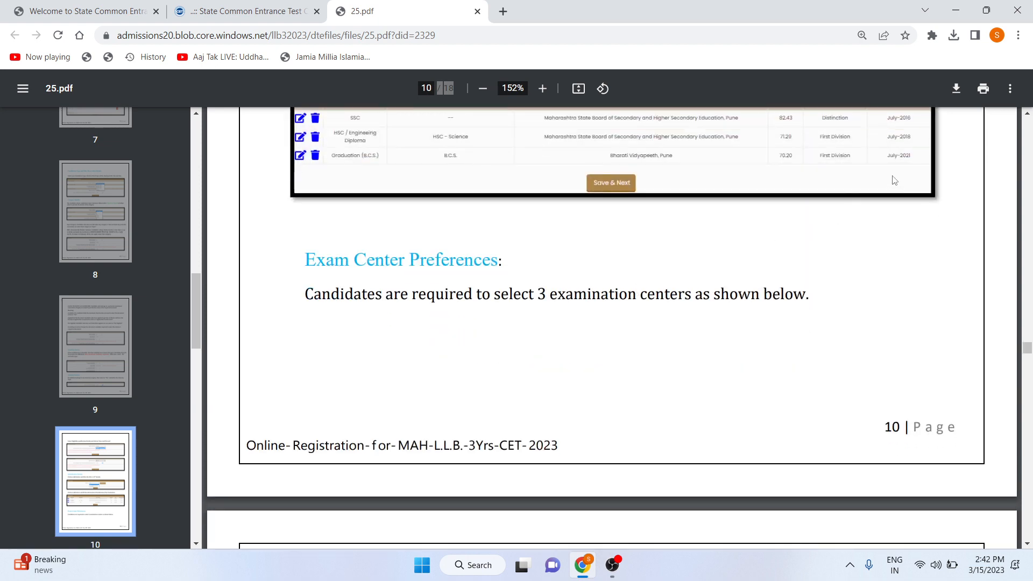
{"action": "scroll", "coordinate": [911, 173], "scroll_direction": "up", "scroll_amount": 1}
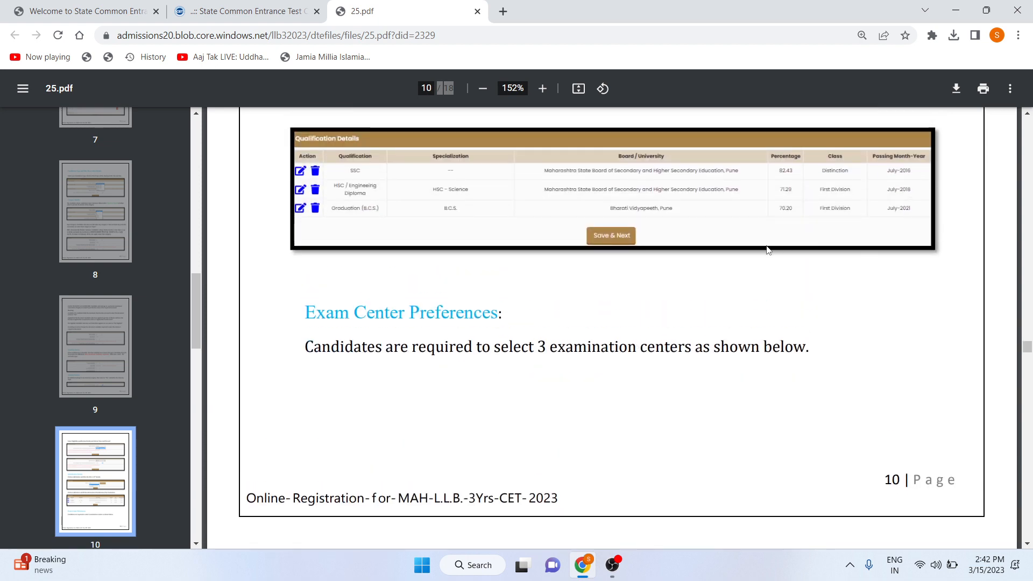
{"action": "scroll", "coordinate": [535, 242], "scroll_direction": "down", "scroll_amount": 1}
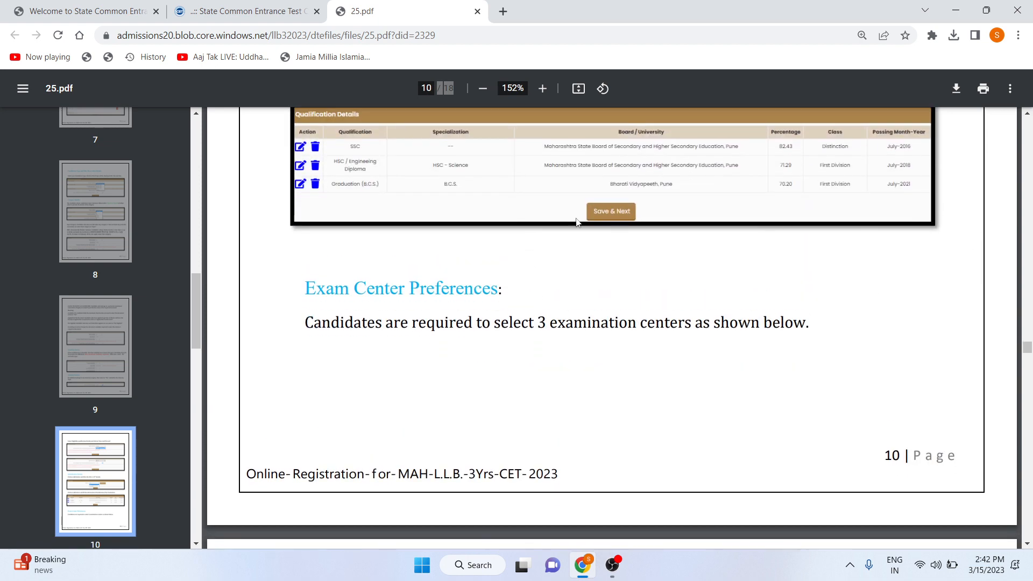
{"action": "scroll", "coordinate": [576, 222], "scroll_direction": "up", "scroll_amount": 3}
{"action": "scroll", "coordinate": [395, 357], "scroll_direction": "down", "scroll_amount": 1}
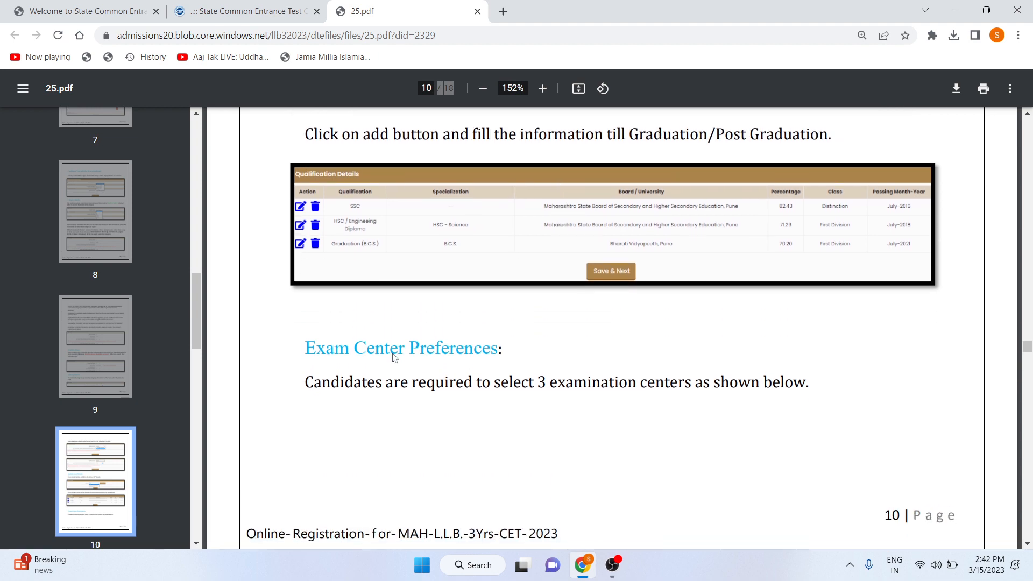
{"action": "scroll", "coordinate": [394, 357], "scroll_direction": "down", "scroll_amount": 9}
{"action": "scroll", "coordinate": [394, 357], "scroll_direction": "up", "scroll_amount": 5}
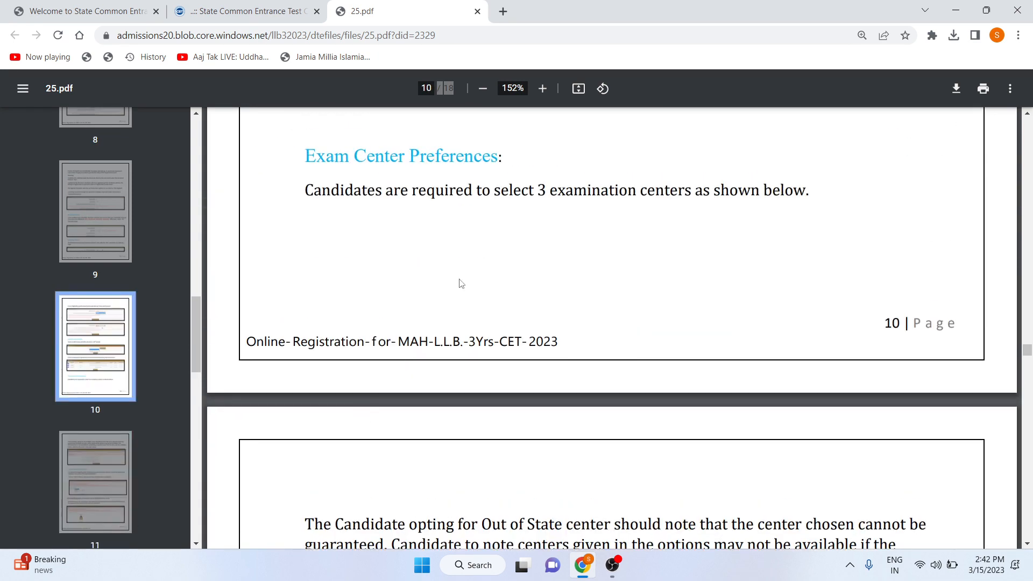
{"action": "scroll", "coordinate": [461, 284], "scroll_direction": "up", "scroll_amount": 3}
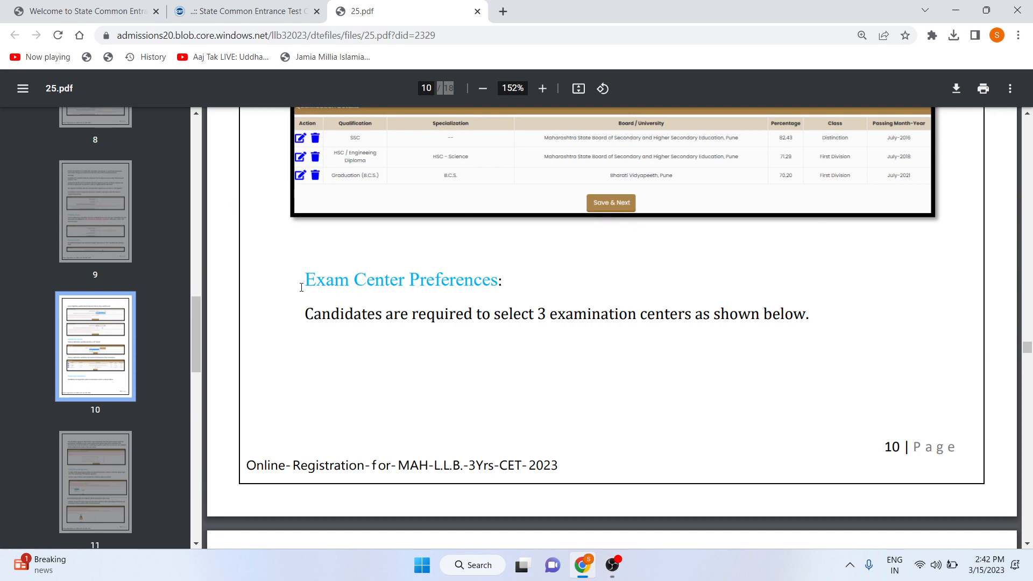
- Scroll down to page 11's exam centre preference example and Upload Photo and Signature instructions
{"action": "left_click_drag", "start_coordinate": [301, 286], "coordinate": [477, 272]}
{"action": "scroll", "coordinate": [476, 269], "scroll_direction": "down", "scroll_amount": 12}
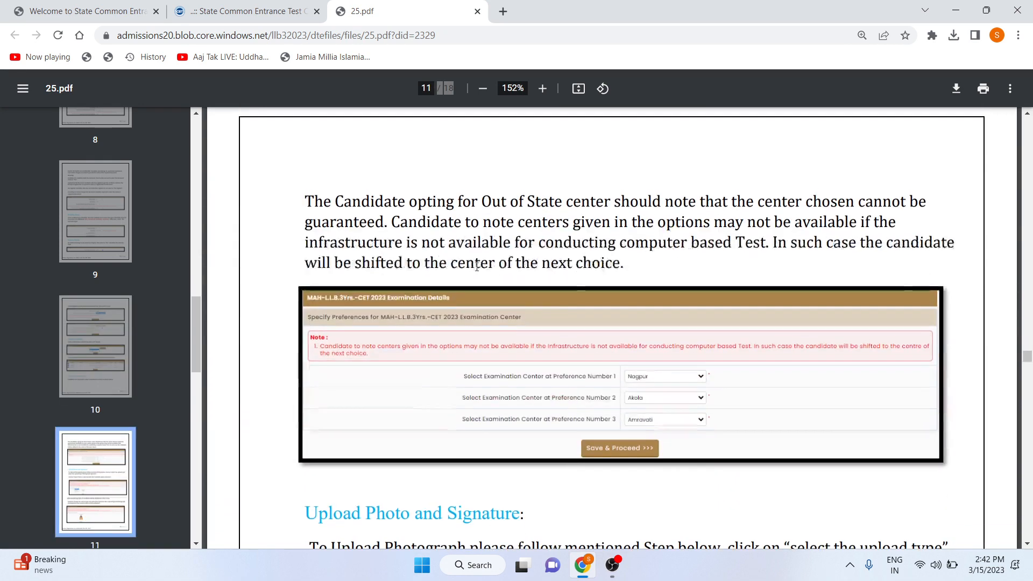
{"action": "scroll", "coordinate": [476, 267], "scroll_direction": "down", "scroll_amount": 2}
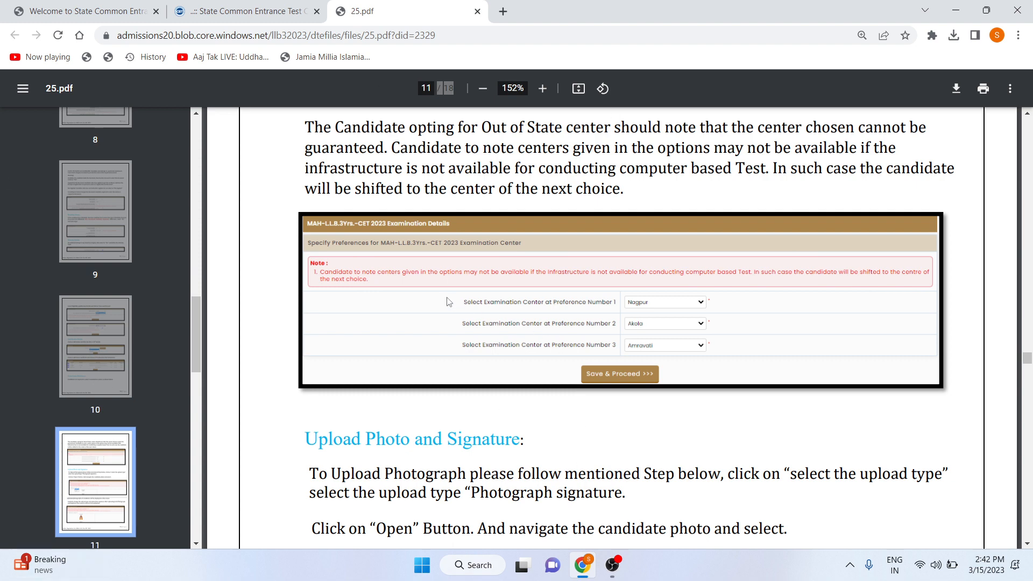
{"action": "scroll", "coordinate": [449, 301], "scroll_direction": "down", "scroll_amount": 1}
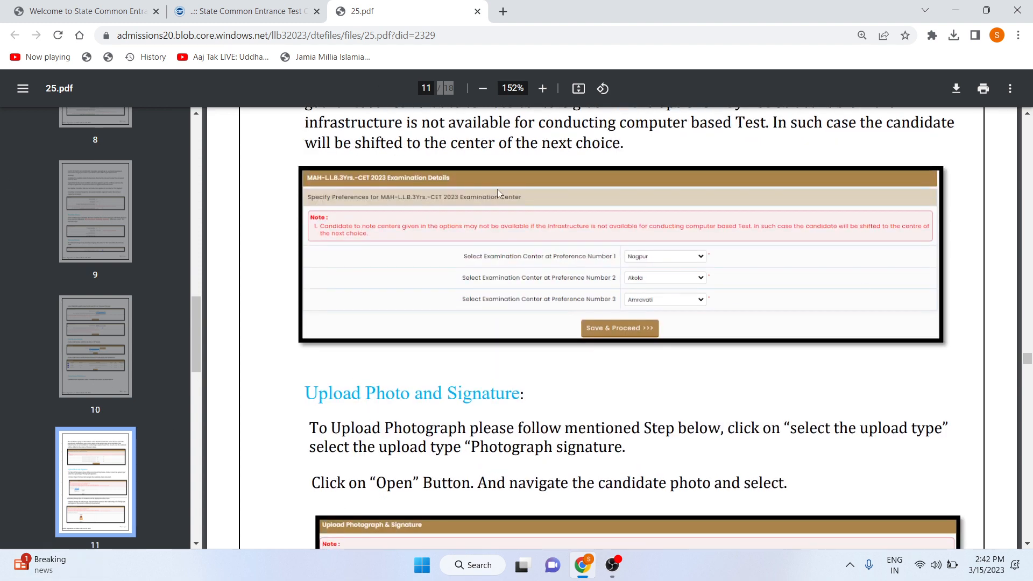
{"action": "scroll", "coordinate": [526, 353], "scroll_direction": "down", "scroll_amount": 4}
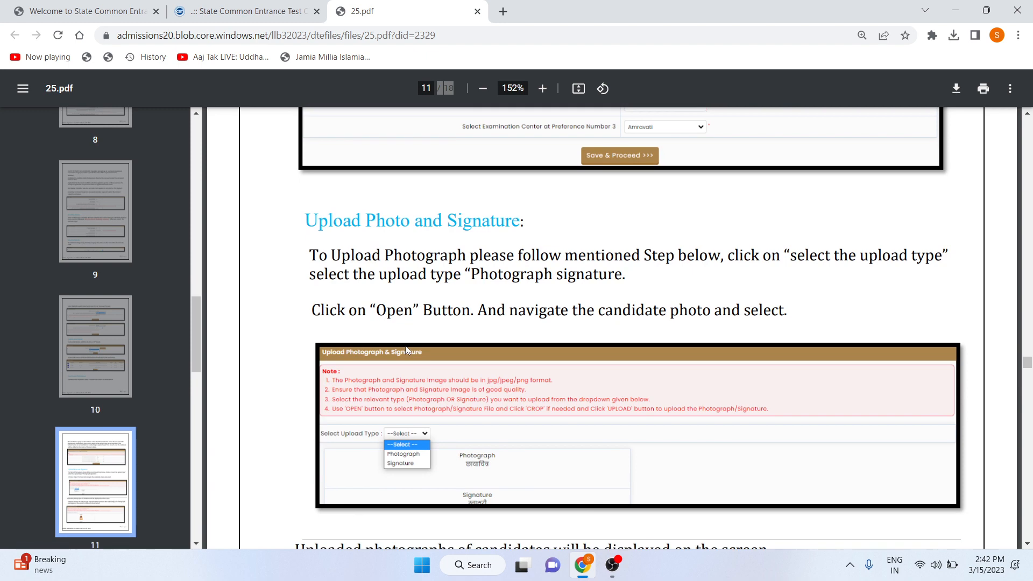
- Scroll past the photo and signature screenshots to page 12's Upload Required Document for Proof of Identity
{"action": "scroll", "coordinate": [405, 345], "scroll_direction": "down", "scroll_amount": 1}
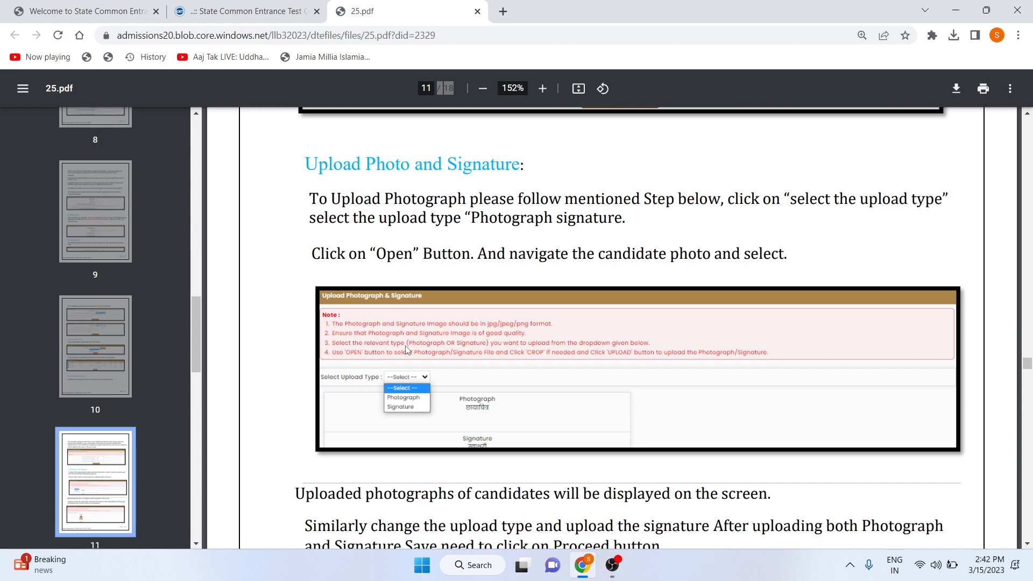
{"action": "scroll", "coordinate": [407, 349], "scroll_direction": "down", "scroll_amount": 2}
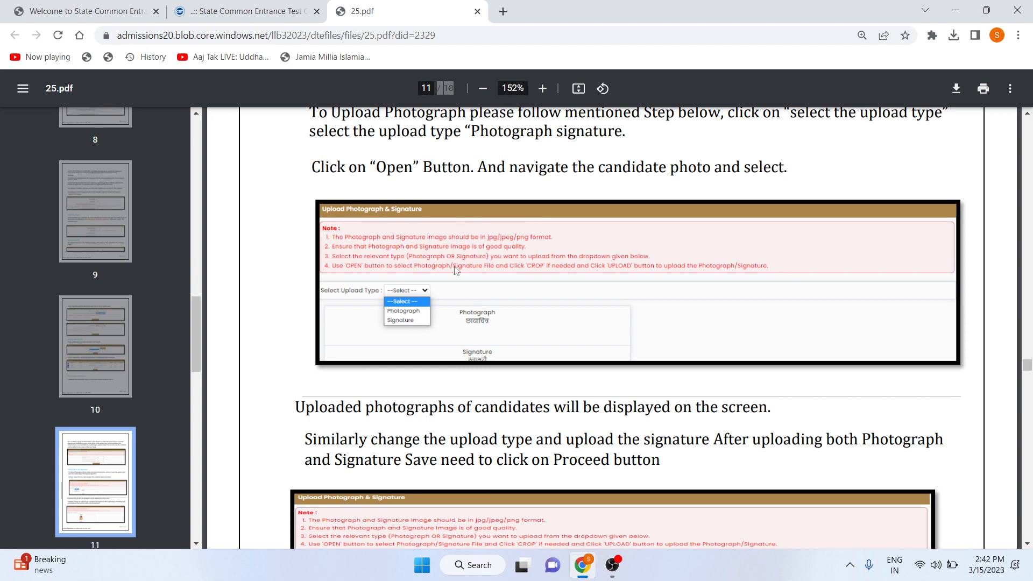
{"action": "scroll", "coordinate": [455, 269], "scroll_direction": "down", "scroll_amount": 7}
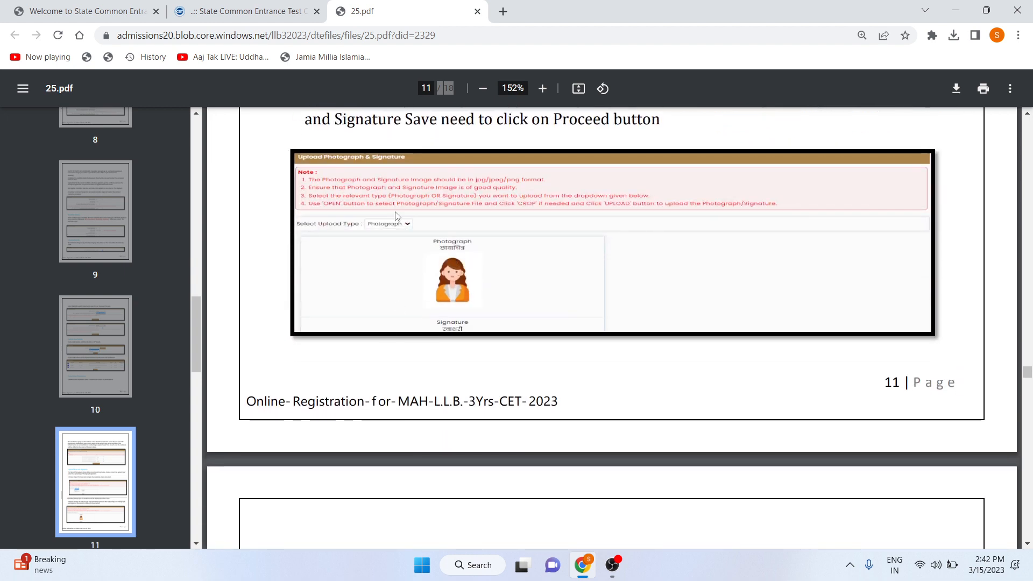
{"action": "scroll", "coordinate": [510, 355], "scroll_direction": "down", "scroll_amount": 10}
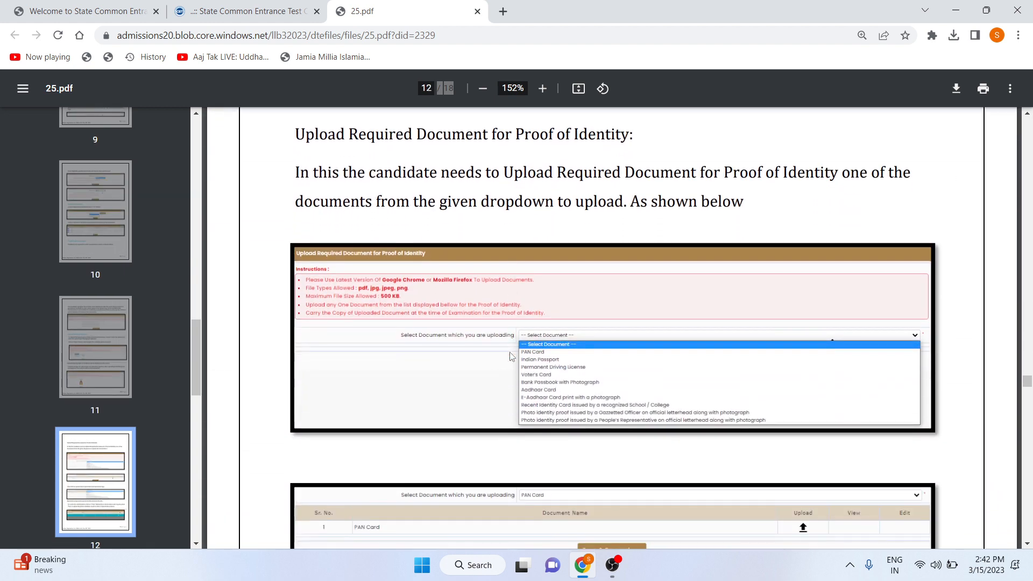
- Zoom into page 12's document-type dropdown screenshot, then scroll to page 13's uploaded PAN Card table
{"action": "scroll", "coordinate": [512, 356], "scroll_direction": "down", "scroll_amount": 1}
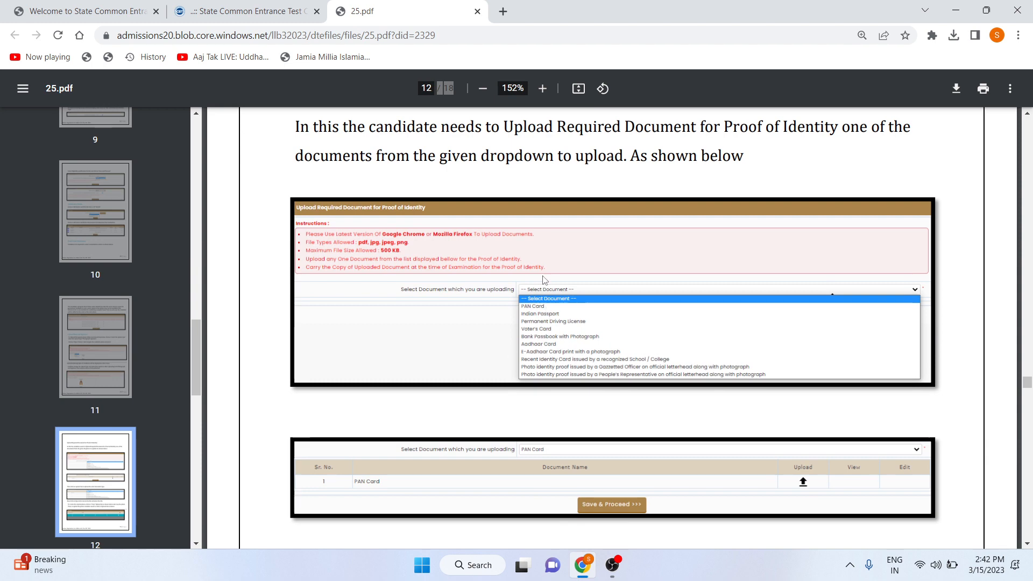
{"action": "scroll", "coordinate": [542, 280], "scroll_direction": "up", "scroll_amount": 2}
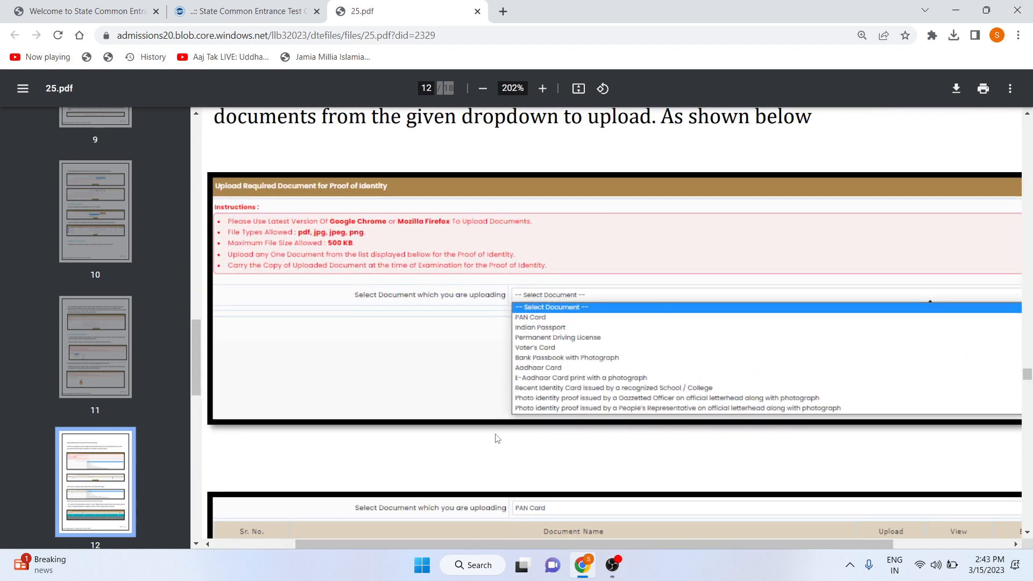
{"action": "scroll", "coordinate": [489, 302], "scroll_direction": "down", "scroll_amount": 2}
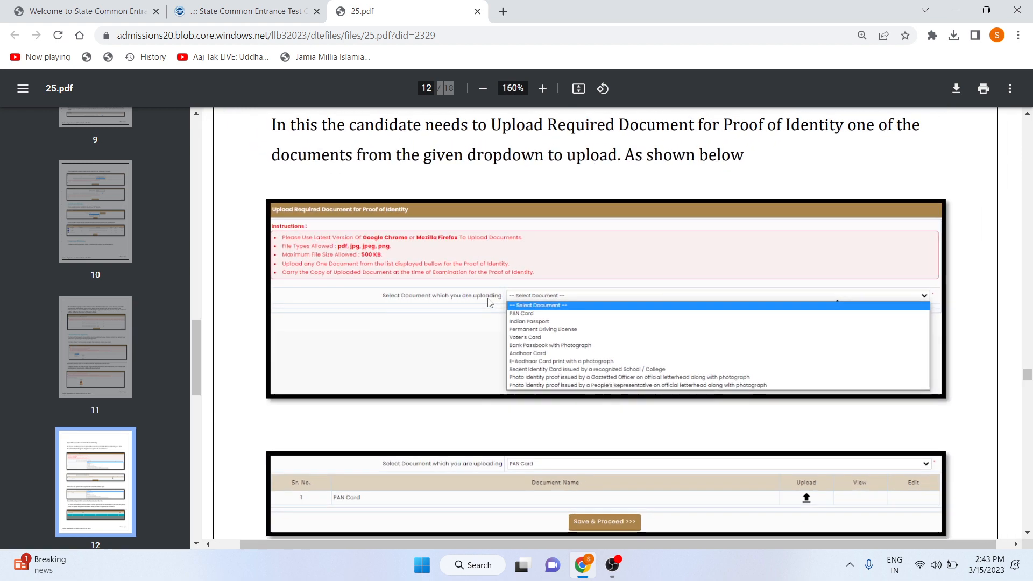
{"action": "scroll", "coordinate": [616, 193], "scroll_direction": "down", "scroll_amount": 2}
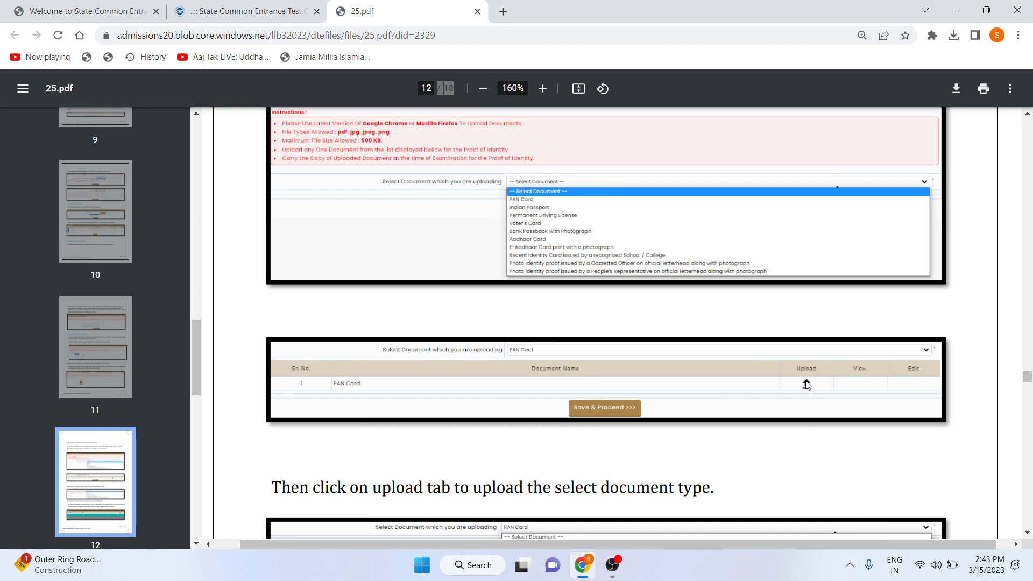
{"action": "scroll", "coordinate": [589, 355], "scroll_direction": "down", "scroll_amount": 20}
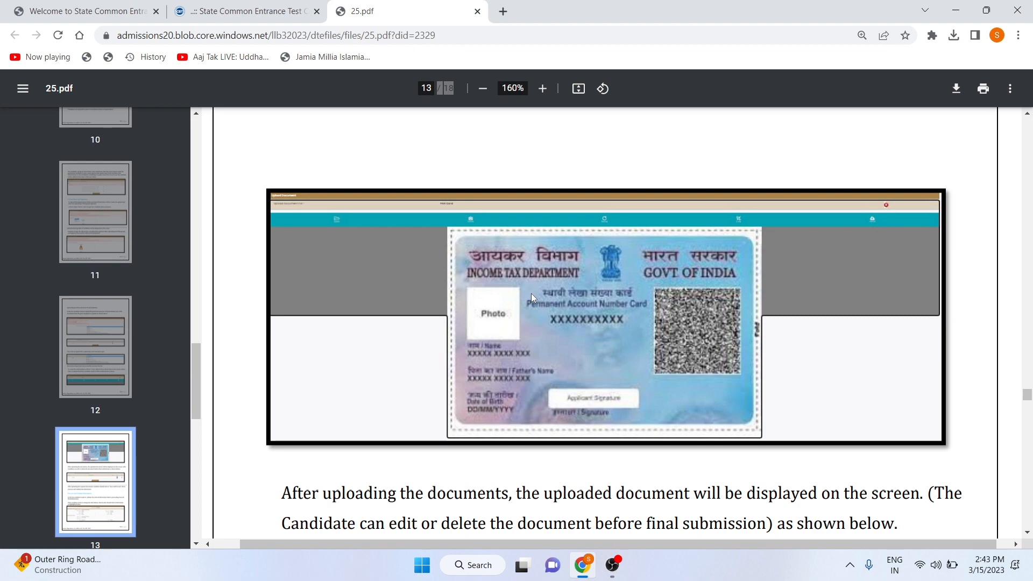
{"action": "scroll", "coordinate": [531, 295], "scroll_direction": "down", "scroll_amount": 1}
{"action": "scroll", "coordinate": [531, 293], "scroll_direction": "down", "scroll_amount": 2}
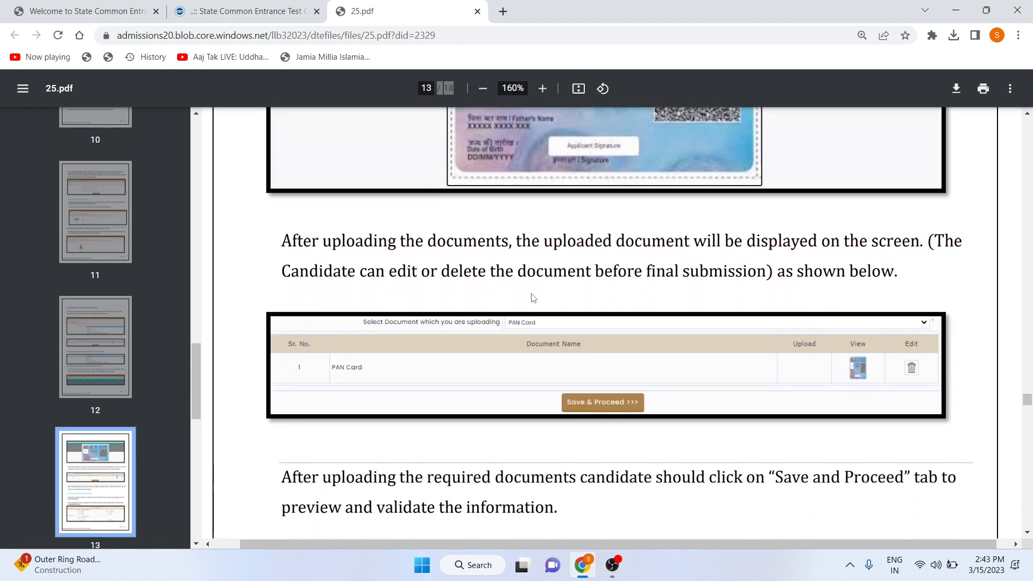
{"action": "scroll", "coordinate": [531, 297], "scroll_direction": "up", "scroll_amount": 2}
- Highlight the Preview and Validate Information heading, then continue to page 14's Pay Application Fee section
{"action": "scroll", "coordinate": [531, 297], "scroll_direction": "down", "scroll_amount": 10}
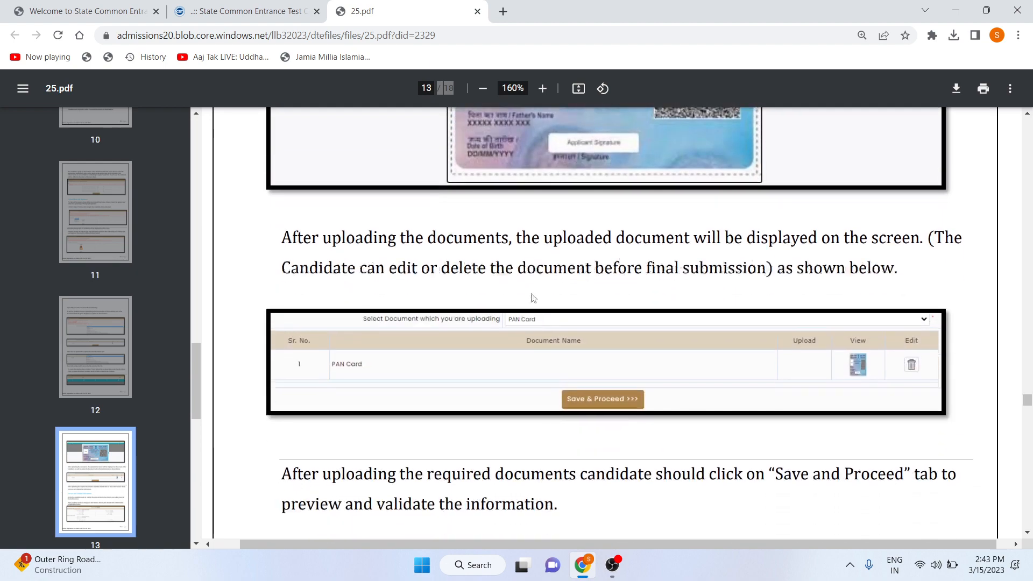
{"action": "scroll", "coordinate": [533, 297], "scroll_direction": "down", "scroll_amount": 5}
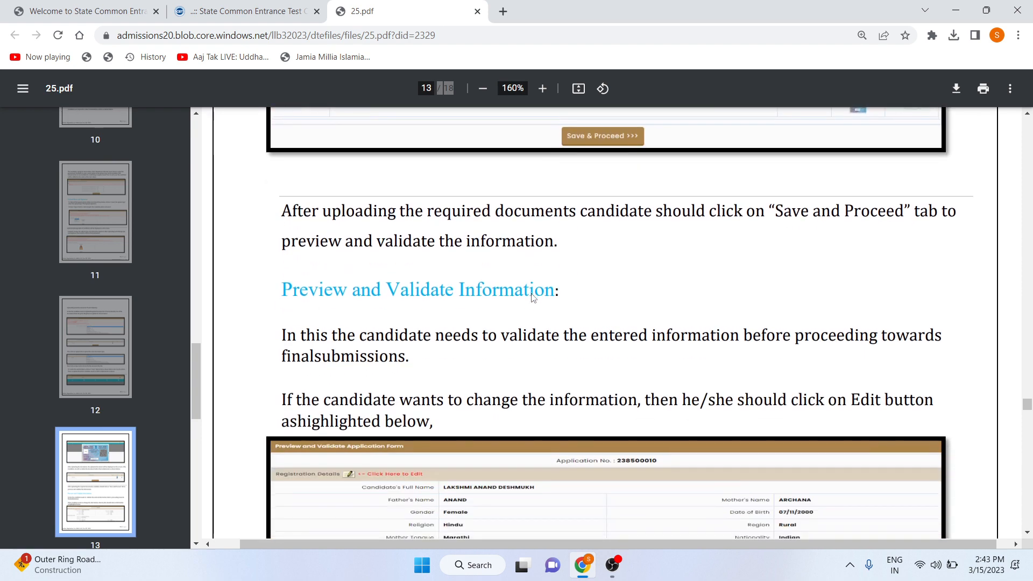
{"action": "scroll", "coordinate": [500, 276], "scroll_direction": "up", "scroll_amount": 10}
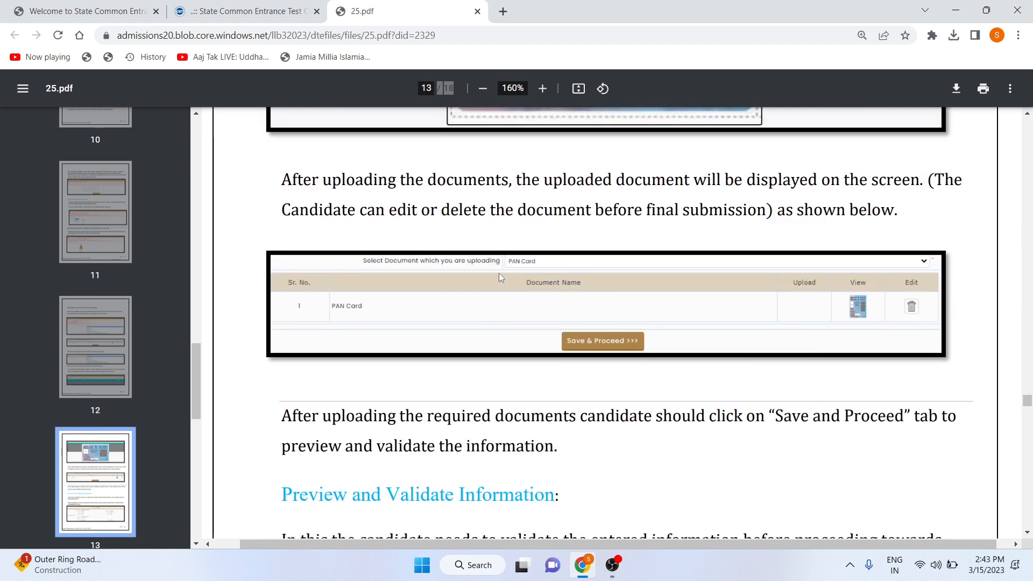
{"action": "scroll", "coordinate": [500, 277], "scroll_direction": "up", "scroll_amount": 5}
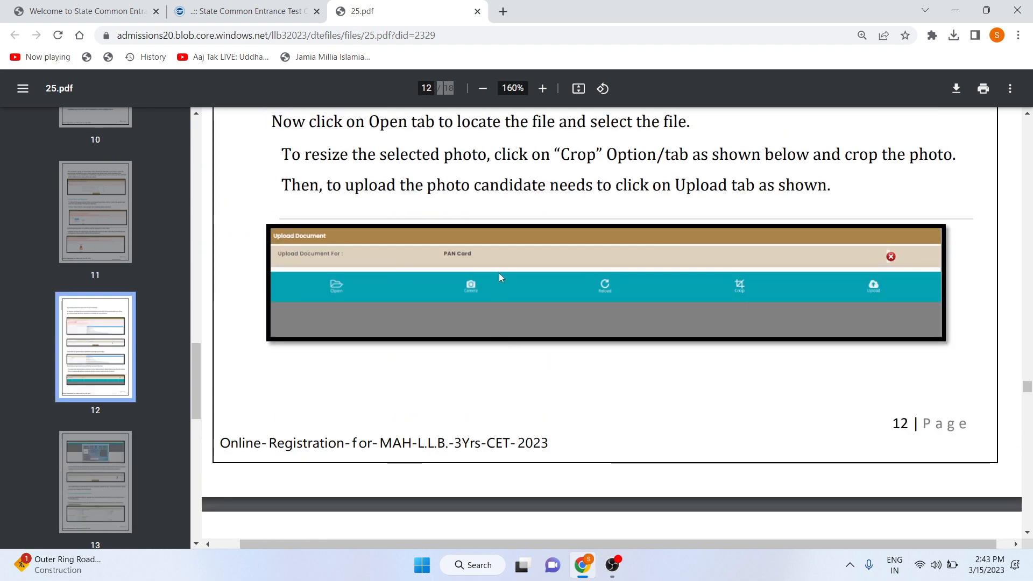
{"action": "scroll", "coordinate": [500, 277], "scroll_direction": "down", "scroll_amount": 6}
{"action": "scroll", "coordinate": [500, 277], "scroll_direction": "down", "scroll_amount": 13}
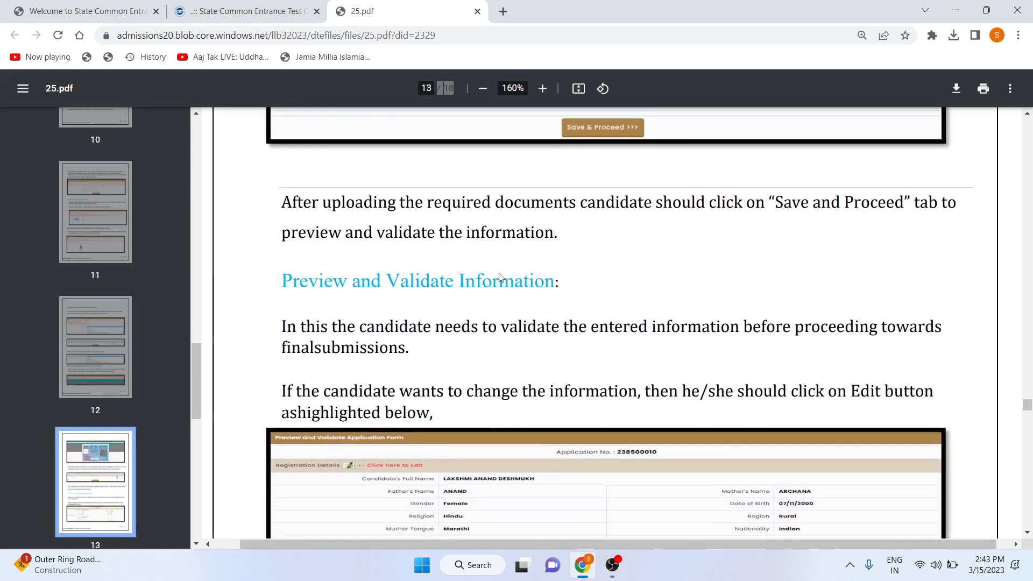
{"action": "scroll", "coordinate": [499, 277], "scroll_direction": "down", "scroll_amount": 2}
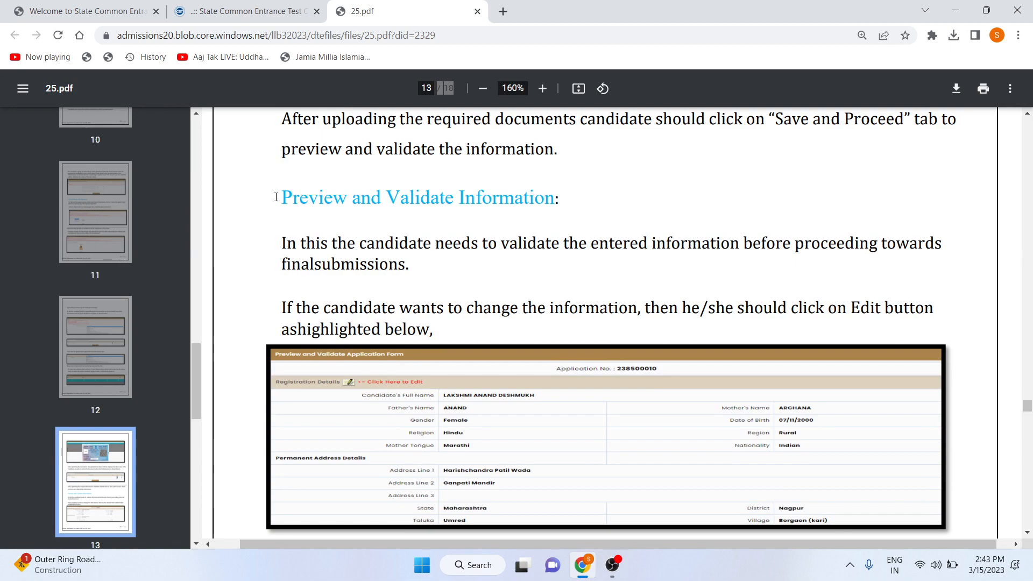
{"action": "left_click_drag", "start_coordinate": [273, 190], "coordinate": [536, 212]}
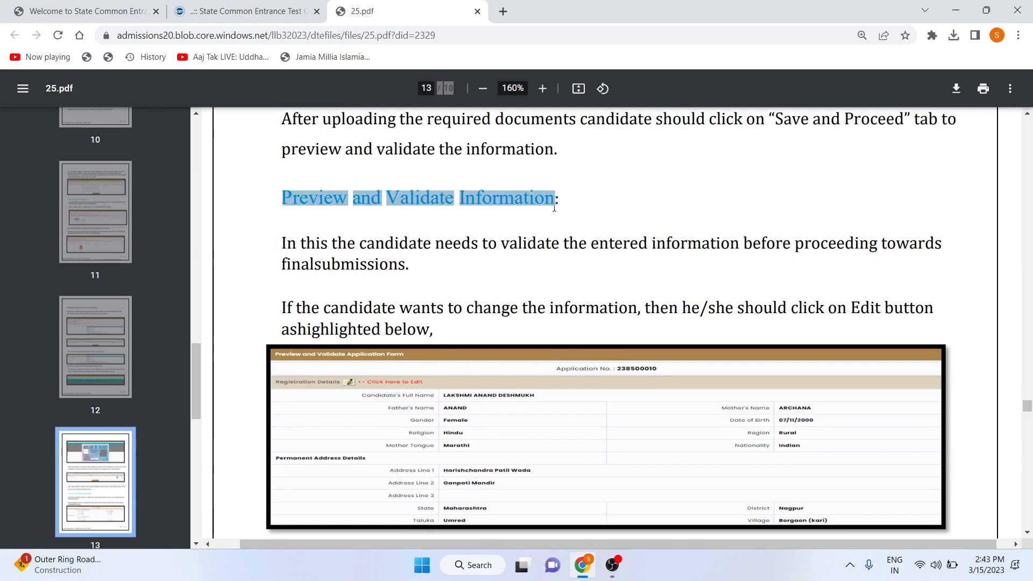
{"action": "left_click", "coordinate": [554, 208]}
{"action": "scroll", "coordinate": [554, 208], "scroll_direction": "down", "scroll_amount": 18}
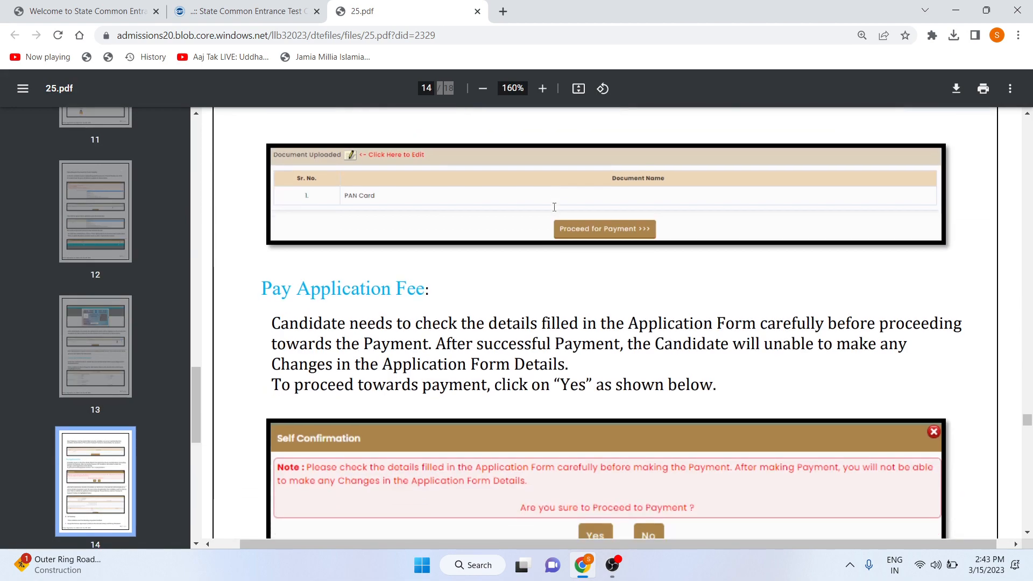
- Zoom into the preview form's edit icon on page 13, then scroll to page 14's Self Confirmation example
{"action": "scroll", "coordinate": [555, 208], "scroll_direction": "down", "scroll_amount": 1}
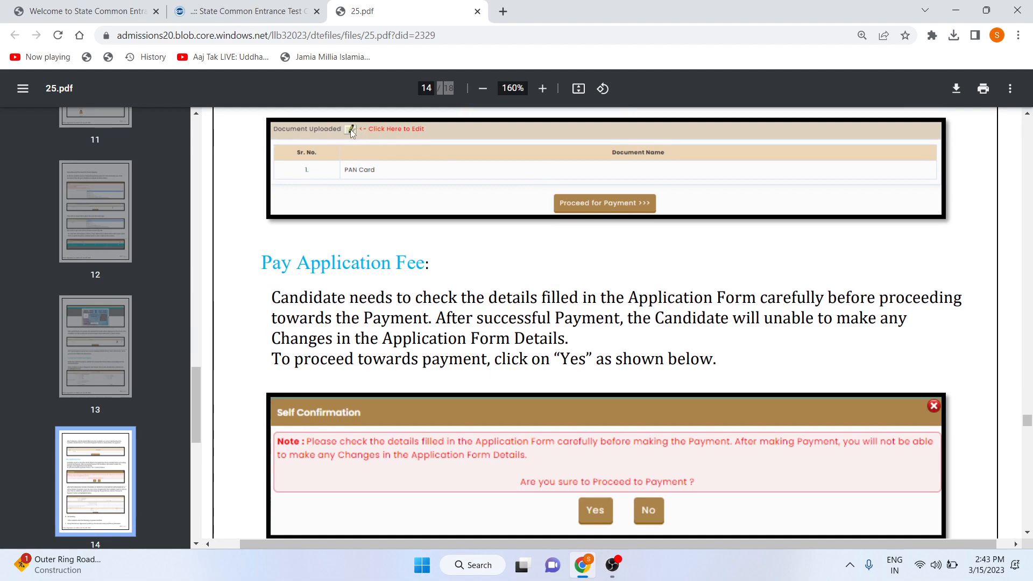
{"action": "scroll", "coordinate": [355, 161], "scroll_direction": "up", "scroll_amount": 20}
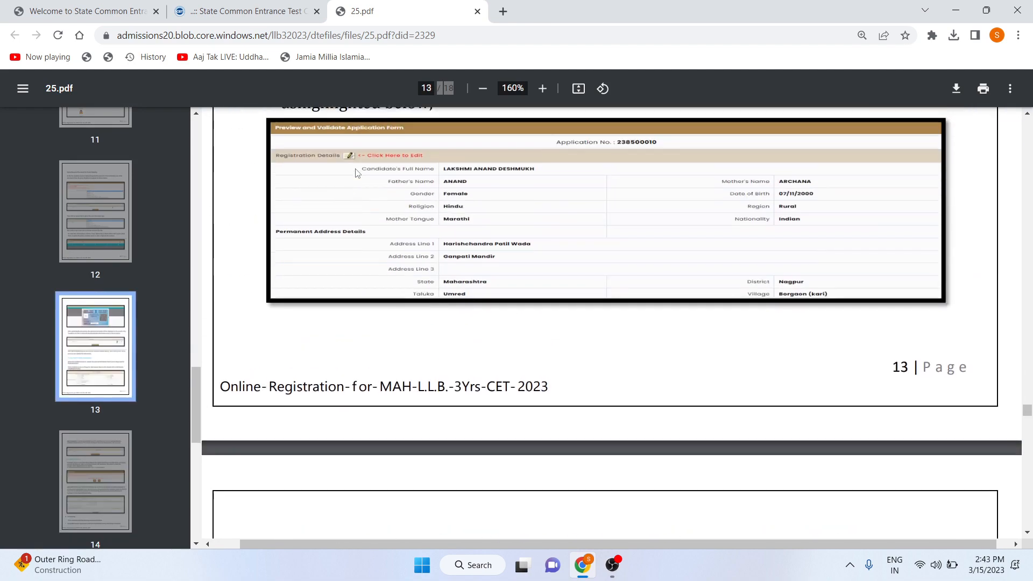
{"action": "scroll", "coordinate": [356, 172], "scroll_direction": "up", "scroll_amount": 3}
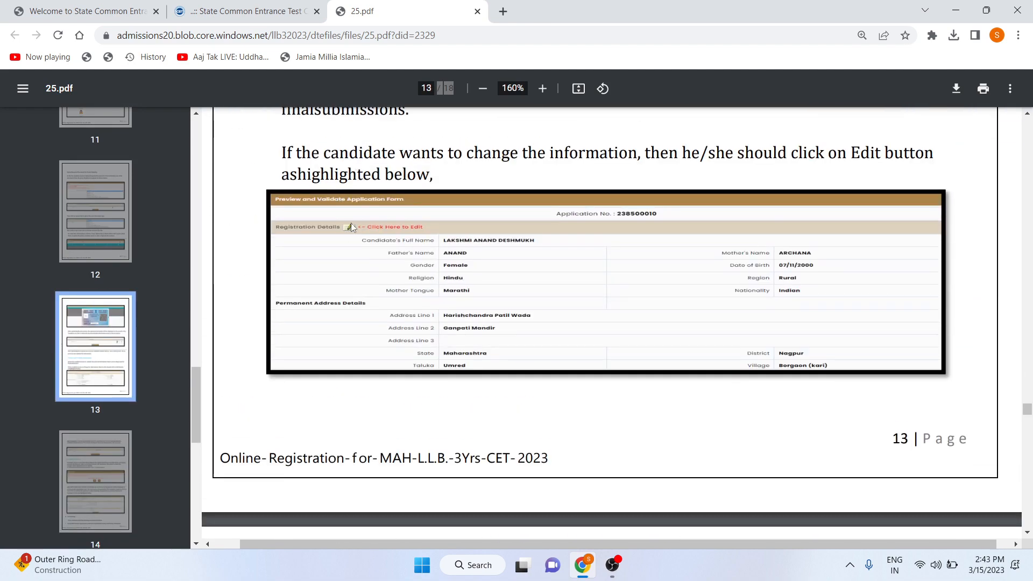
{"action": "scroll", "coordinate": [351, 229], "scroll_direction": "up", "scroll_amount": 5}
{"action": "scroll", "coordinate": [324, 351], "scroll_direction": "left", "scroll_amount": 2}
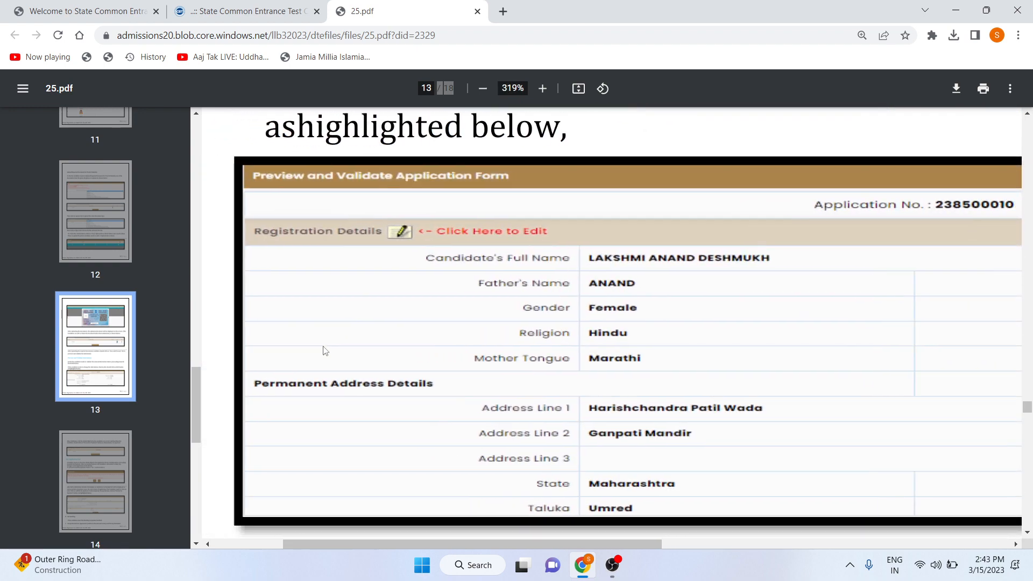
{"action": "scroll", "coordinate": [347, 309], "scroll_direction": "up", "scroll_amount": 1}
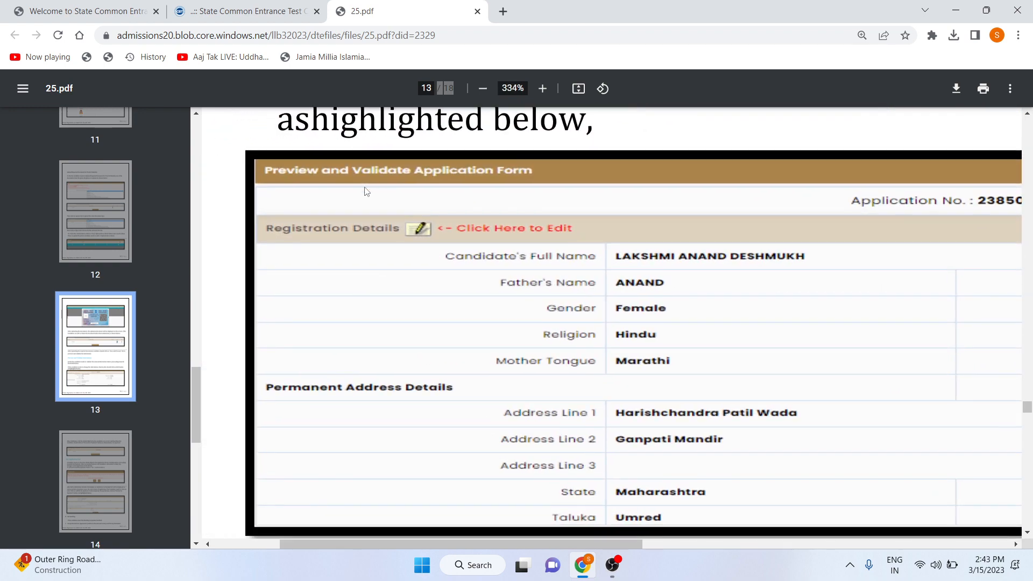
{"action": "scroll", "coordinate": [437, 231], "scroll_direction": "down", "scroll_amount": 5}
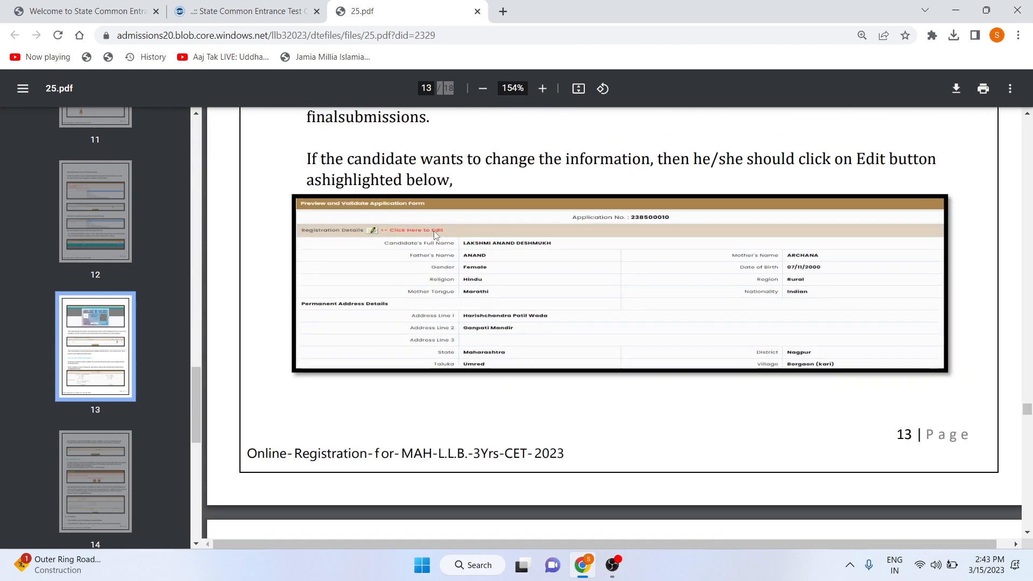
{"action": "scroll", "coordinate": [421, 241], "scroll_direction": "down", "scroll_amount": 15}
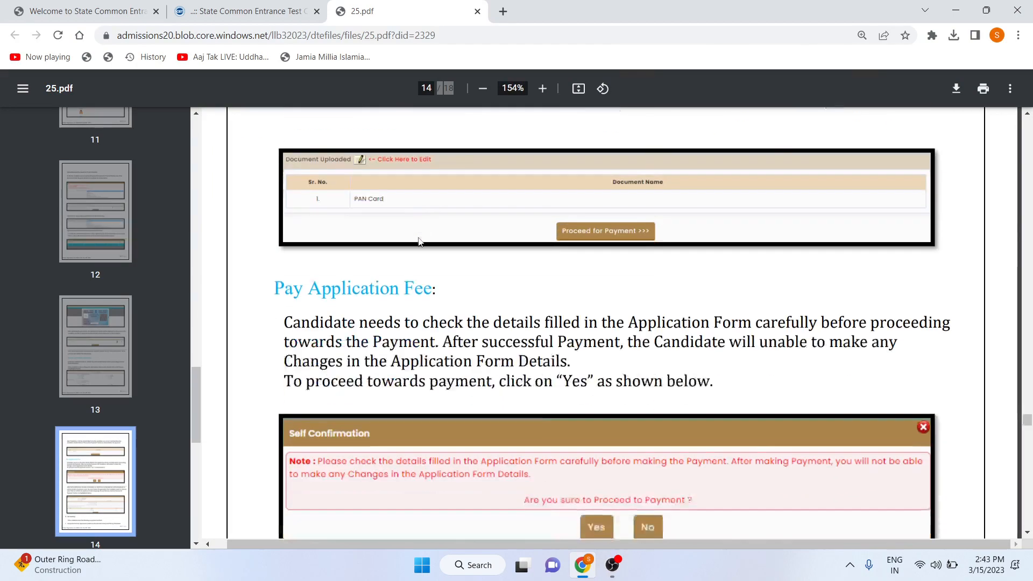
{"action": "scroll", "coordinate": [420, 242], "scroll_direction": "up", "scroll_amount": 10}
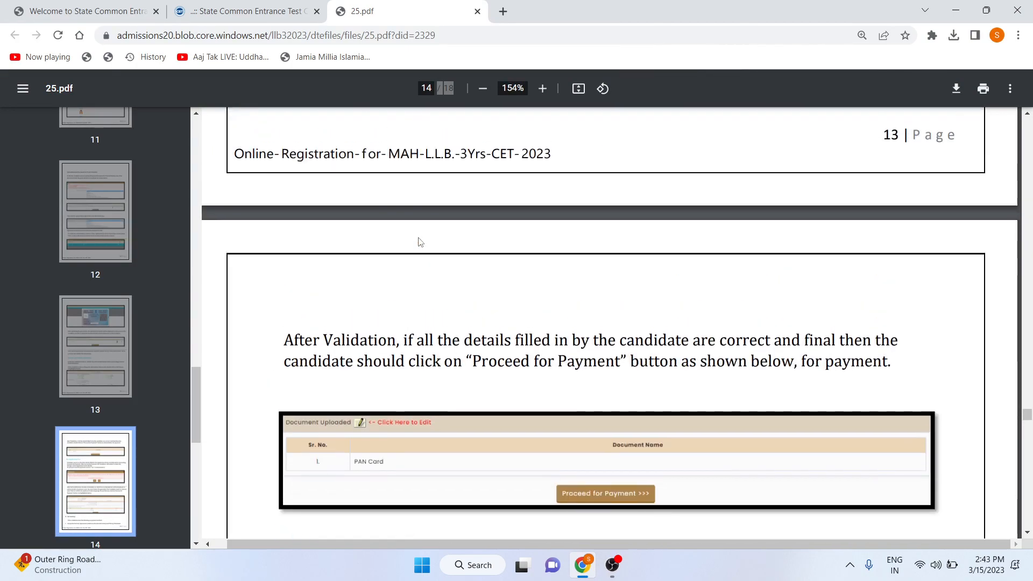
{"action": "scroll", "coordinate": [421, 241], "scroll_direction": "down", "scroll_amount": 6}
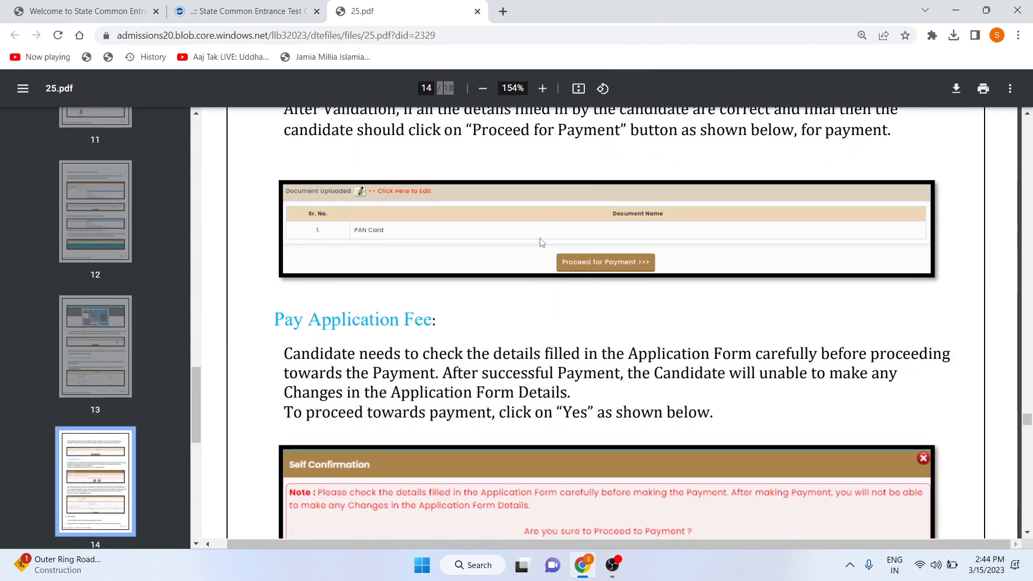
{"action": "scroll", "coordinate": [404, 268], "scroll_direction": "down", "scroll_amount": 5}
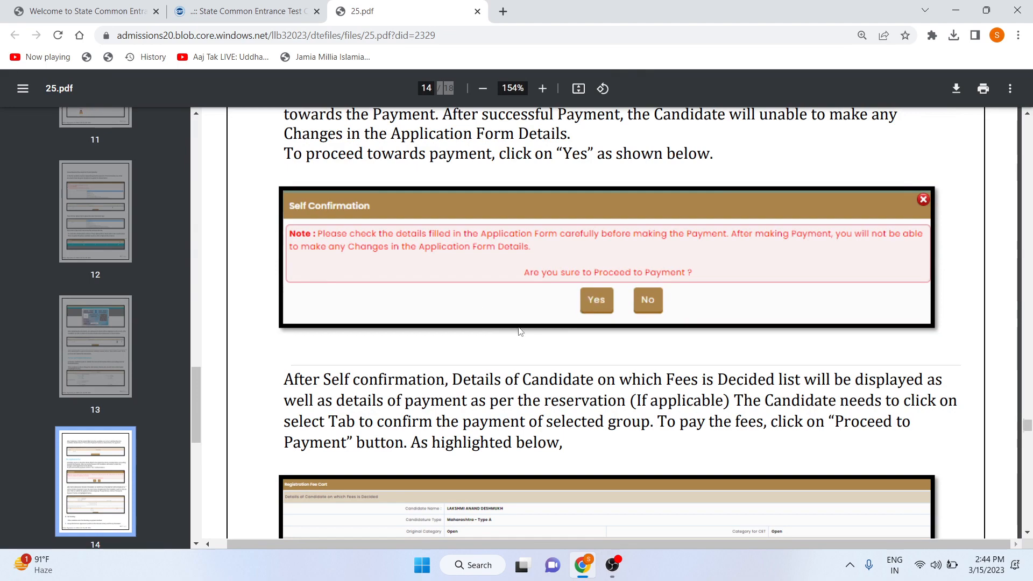
- Zoom into the Registration Fee Cart image, return to 167%, then scroll to page 15's Net Banking steps 2–4
{"action": "scroll", "coordinate": [516, 350], "scroll_direction": "down", "scroll_amount": 6}
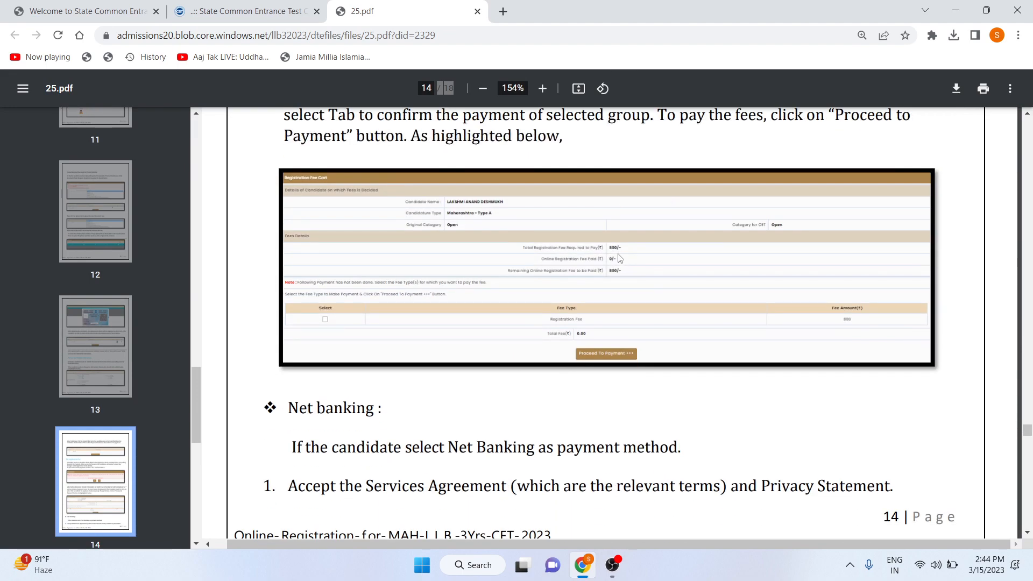
{"action": "scroll", "coordinate": [619, 258], "scroll_direction": "up", "scroll_amount": 4}
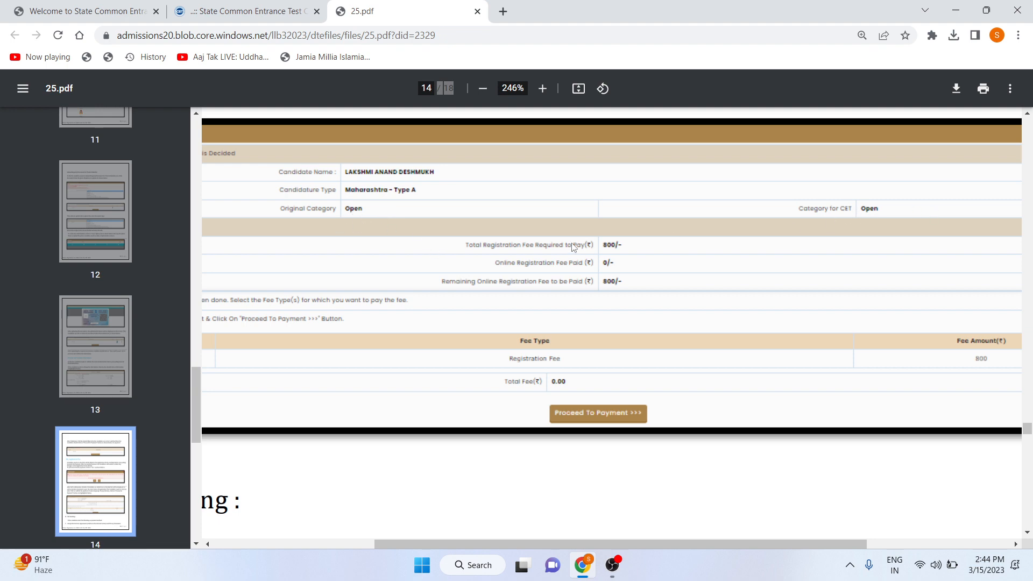
{"action": "scroll", "coordinate": [573, 247], "scroll_direction": "down", "scroll_amount": 3}
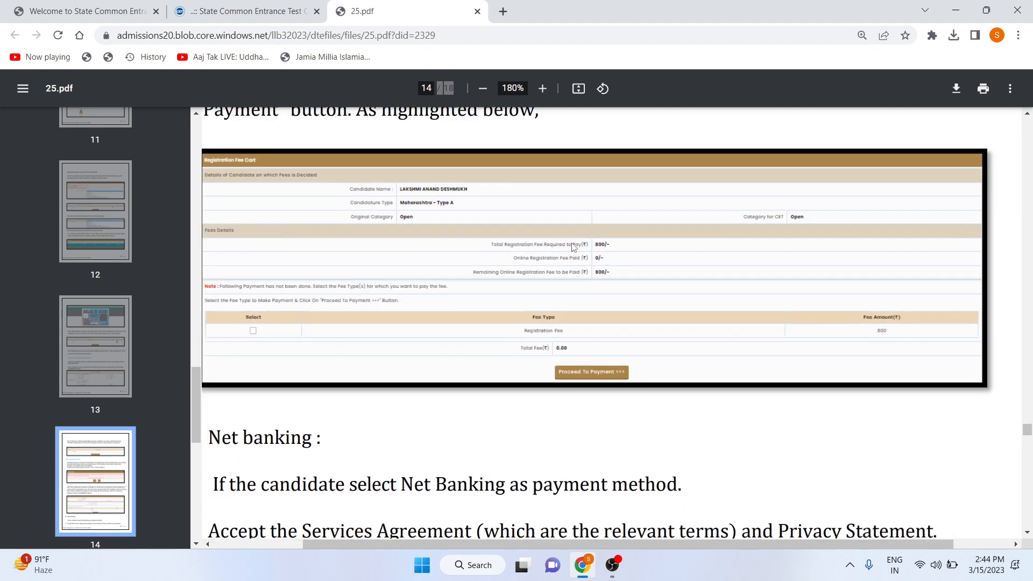
{"action": "scroll", "coordinate": [573, 247], "scroll_direction": "down", "scroll_amount": 1}
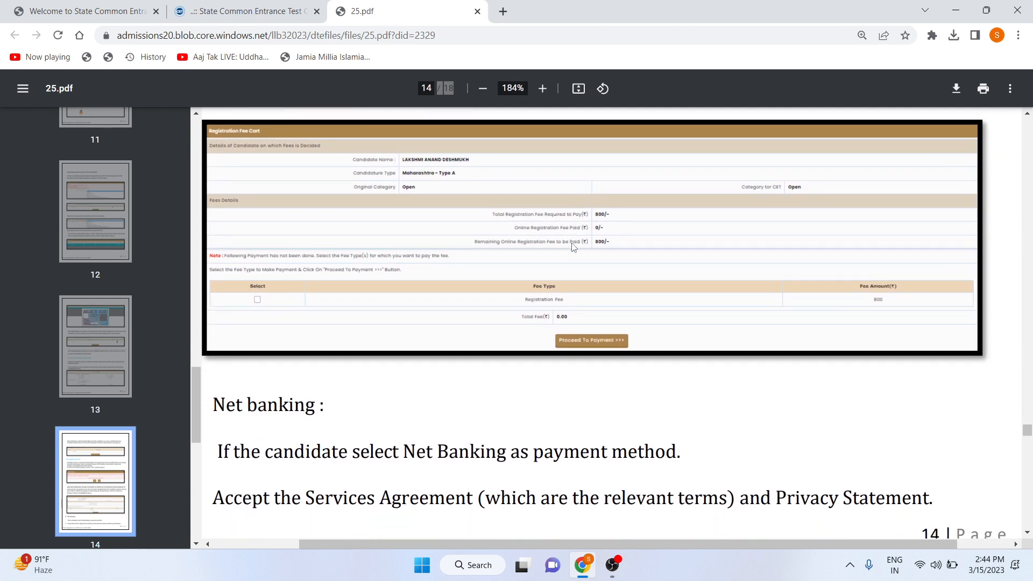
{"action": "scroll", "coordinate": [574, 247], "scroll_direction": "down", "scroll_amount": 1}
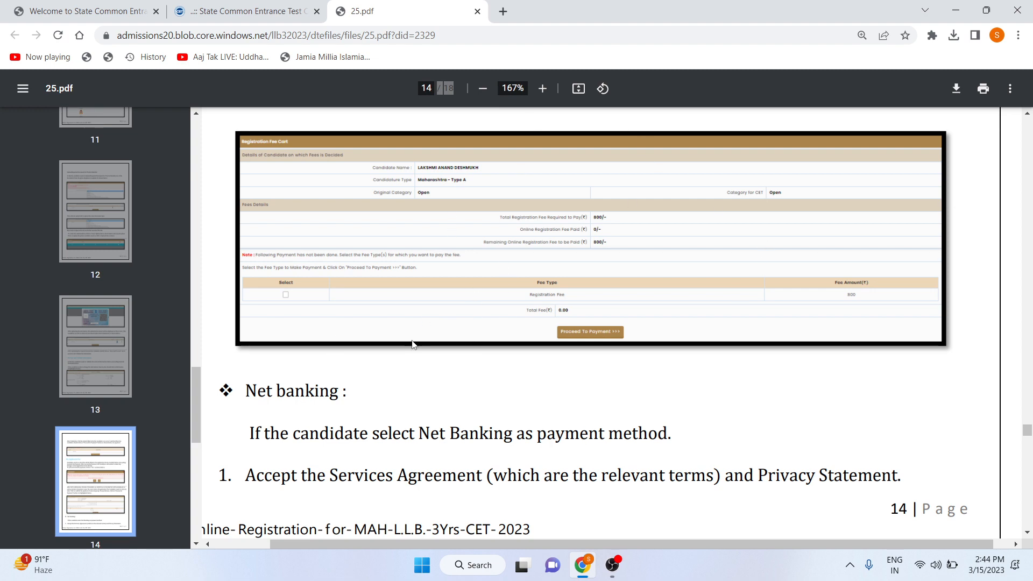
{"action": "scroll", "coordinate": [413, 345], "scroll_direction": "down", "scroll_amount": 3}
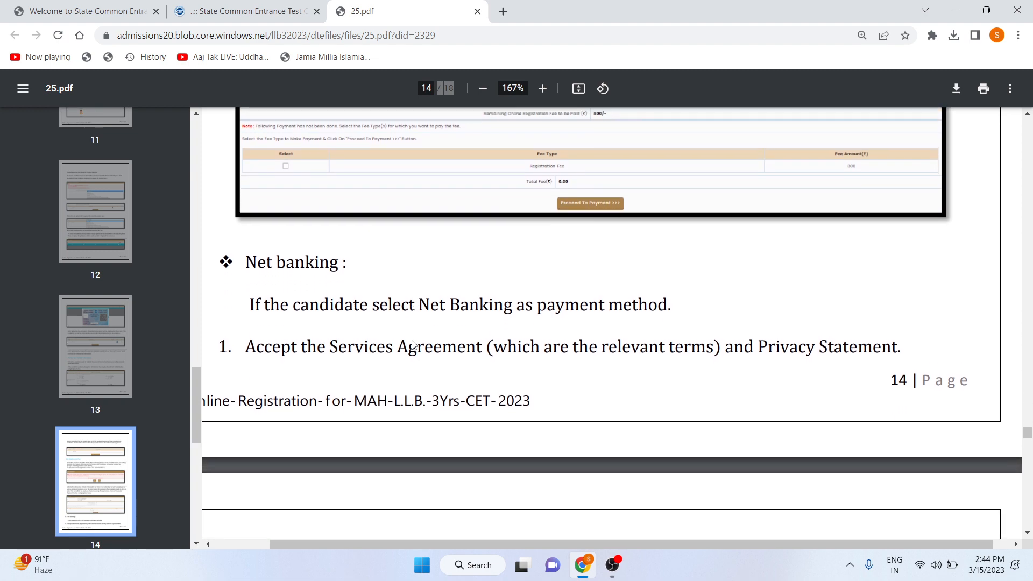
{"action": "scroll", "coordinate": [413, 345], "scroll_direction": "down", "scroll_amount": 2}
{"action": "scroll", "coordinate": [413, 345], "scroll_direction": "down", "scroll_amount": 6}
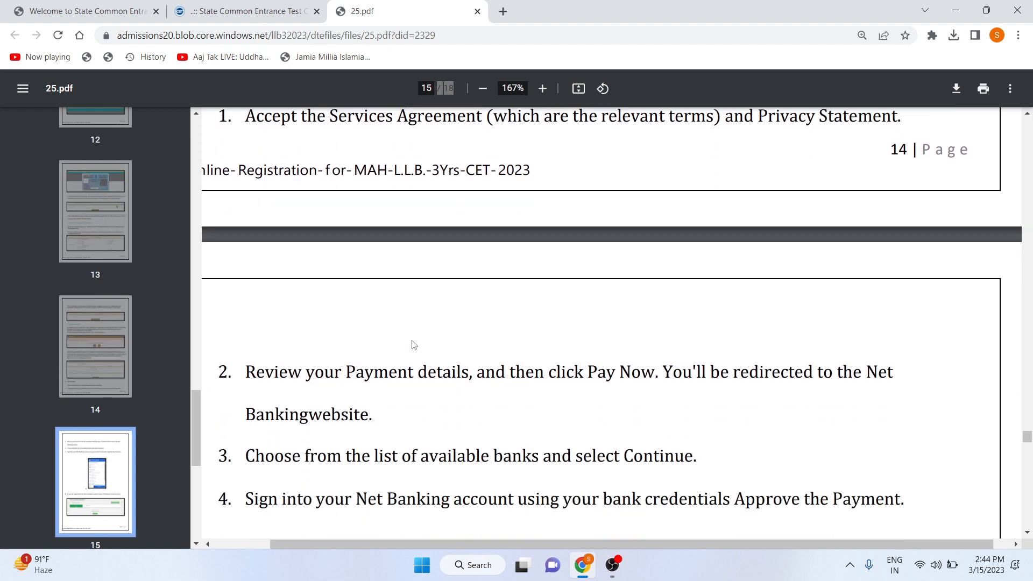
- Scroll through the Net banking steps to the ₹800 payment-method example and Razorpay Payment Mode Selection
{"action": "scroll", "coordinate": [413, 345], "scroll_direction": "up", "scroll_amount": 10}
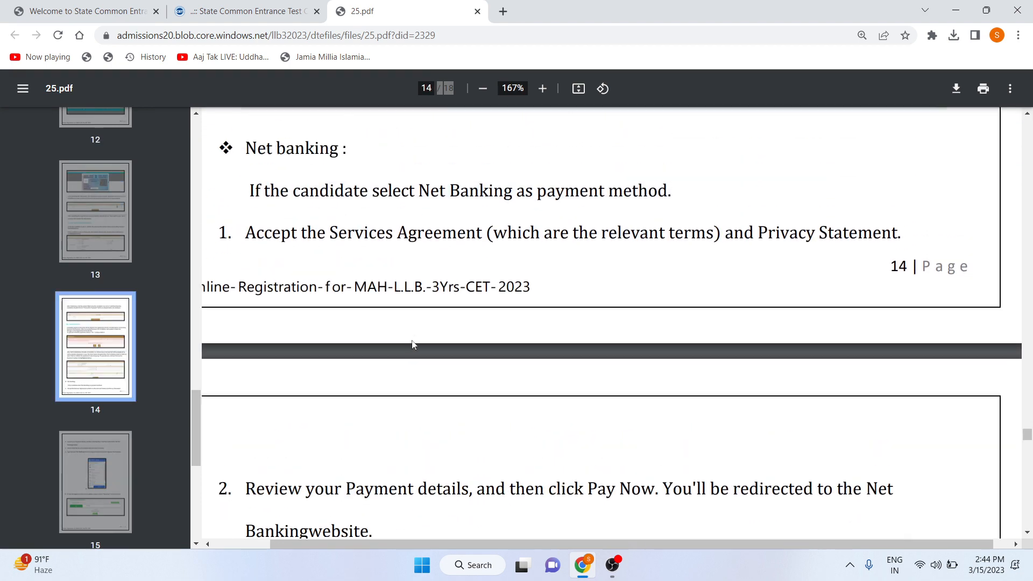
{"action": "scroll", "coordinate": [288, 337], "scroll_direction": "down", "scroll_amount": 6}
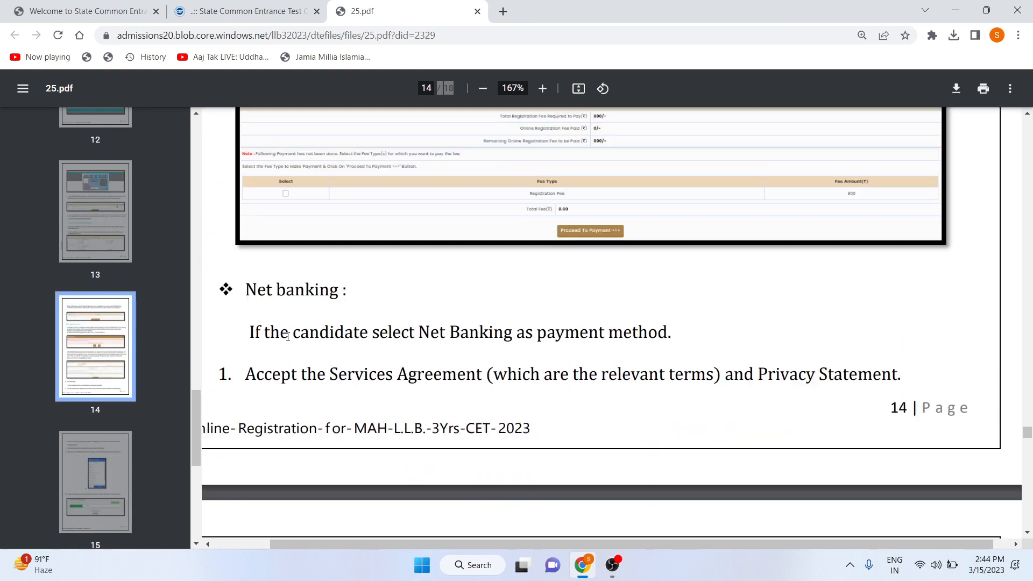
{"action": "scroll", "coordinate": [287, 337], "scroll_direction": "down", "scroll_amount": 7}
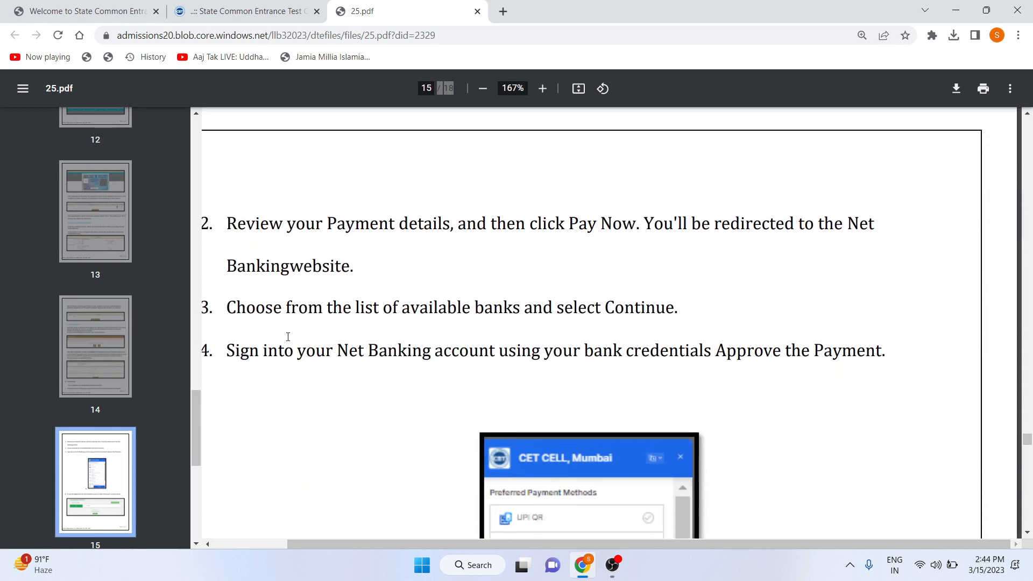
{"action": "scroll", "coordinate": [288, 337], "scroll_direction": "down", "scroll_amount": 9}
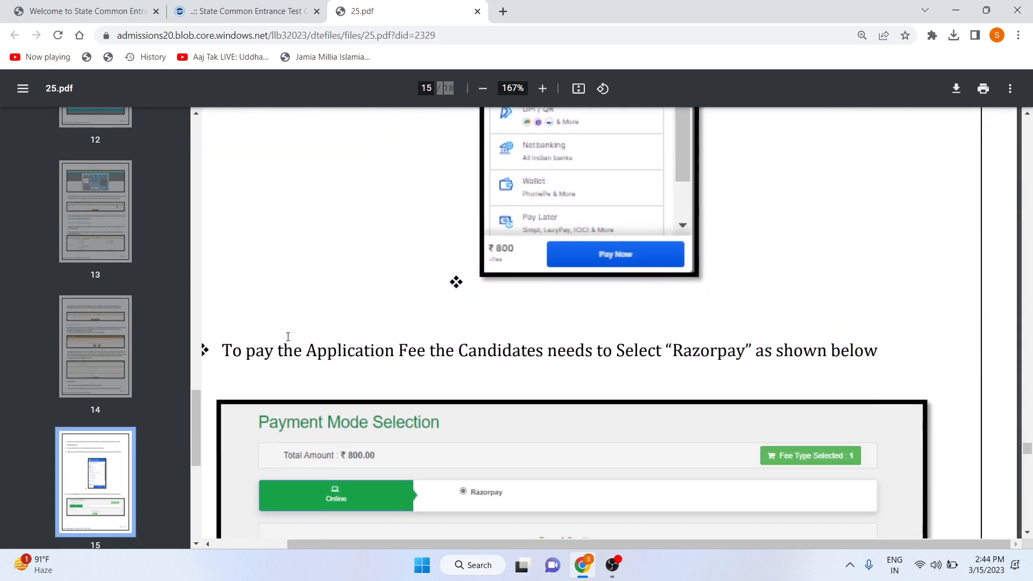
{"action": "scroll", "coordinate": [288, 337], "scroll_direction": "down", "scroll_amount": 2}
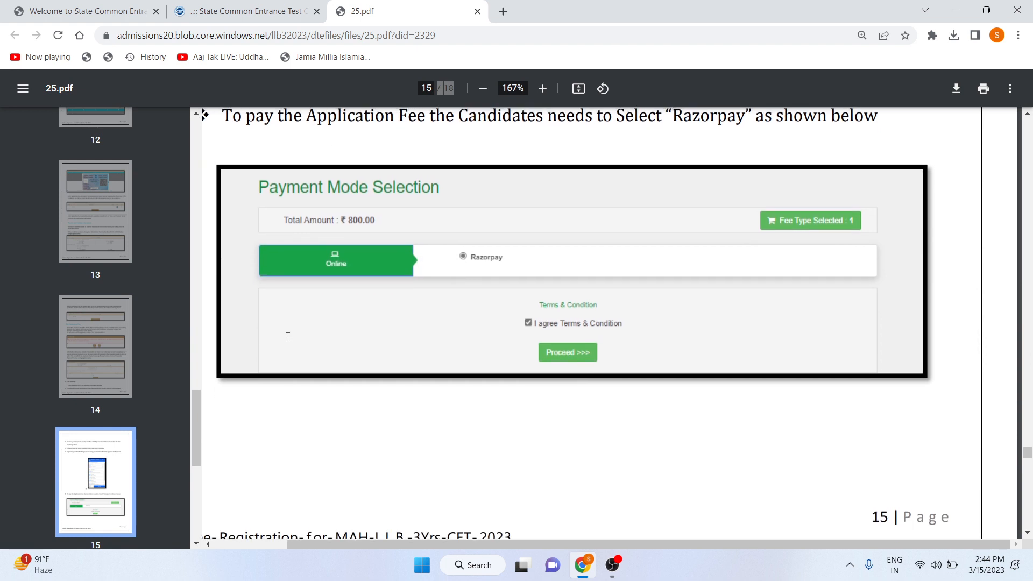
{"action": "scroll", "coordinate": [288, 337], "scroll_direction": "up", "scroll_amount": 10}
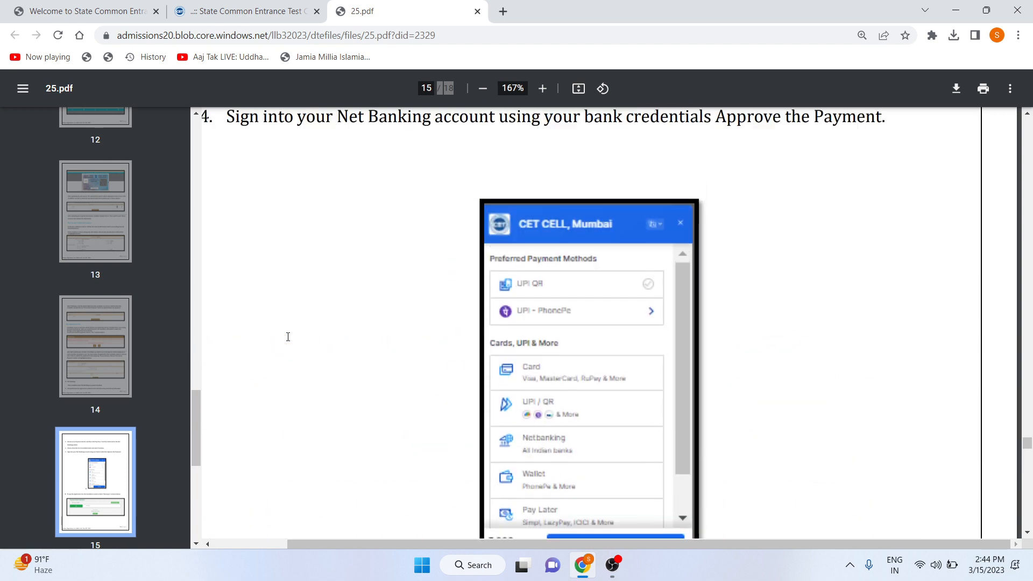
{"action": "scroll", "coordinate": [270, 304], "scroll_direction": "up", "scroll_amount": 5}
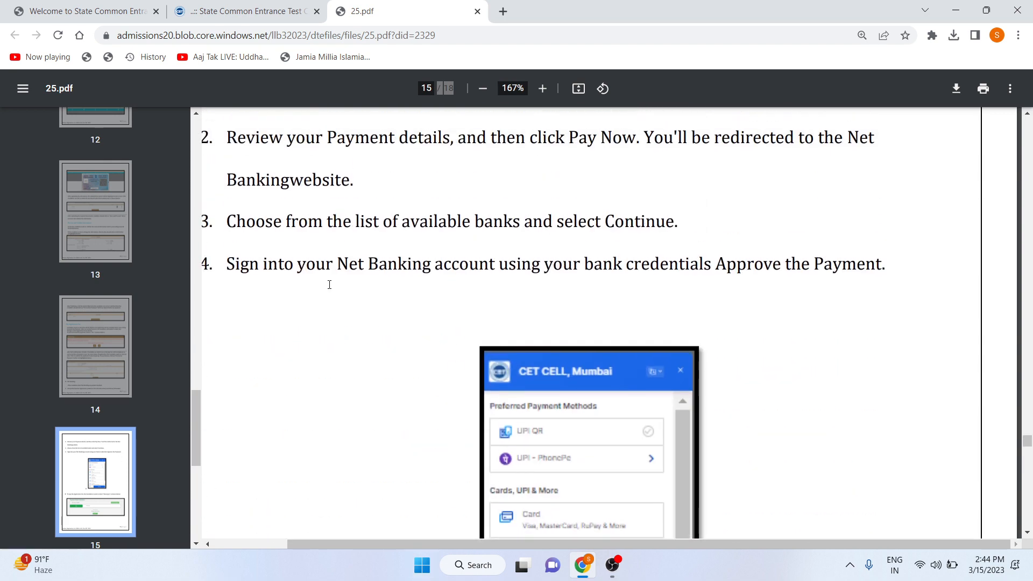
{"action": "scroll", "coordinate": [330, 285], "scroll_direction": "down", "scroll_amount": 7}
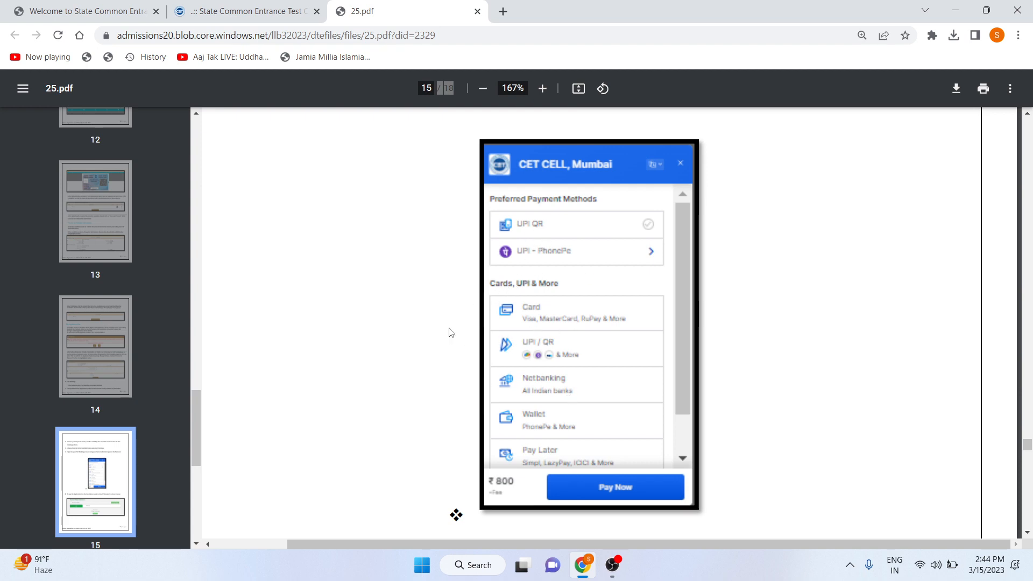
{"action": "scroll", "coordinate": [451, 332], "scroll_direction": "down", "scroll_amount": 10}
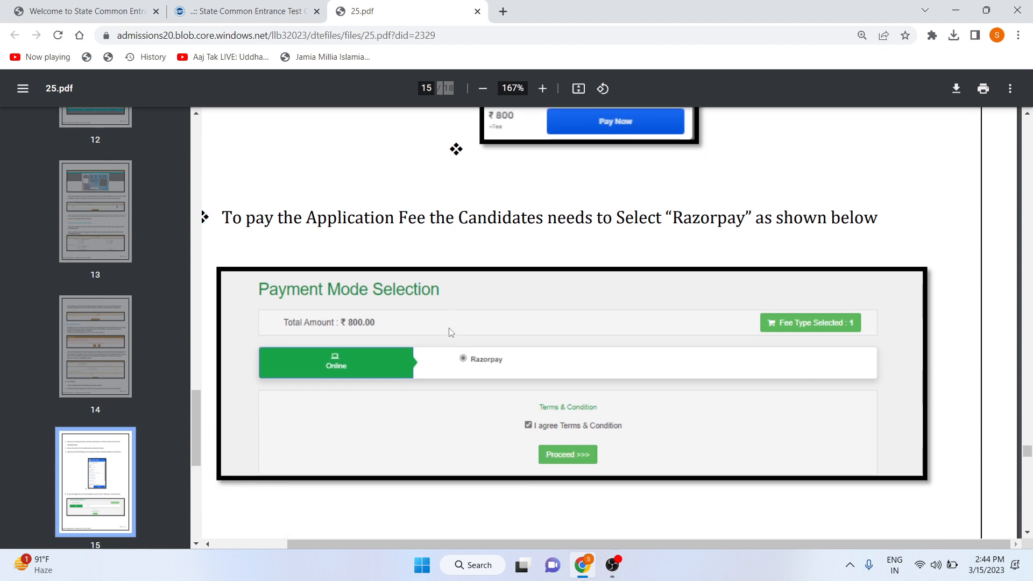
{"action": "scroll", "coordinate": [450, 332], "scroll_direction": "down", "scroll_amount": 15}
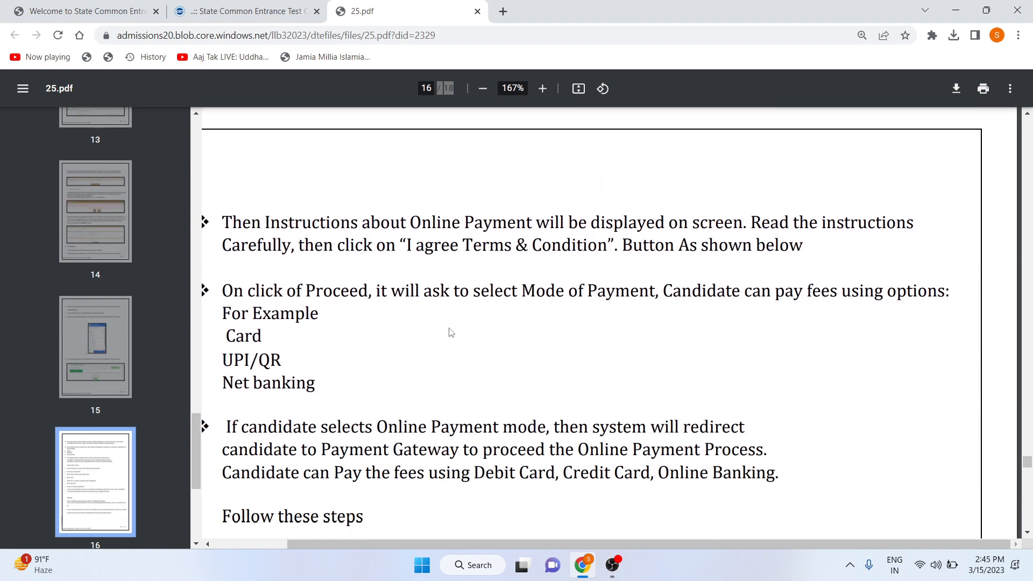
- Highlight the steps for choosing Card as payment method and entering card details
{"action": "scroll", "coordinate": [380, 338], "scroll_direction": "down", "scroll_amount": 3}
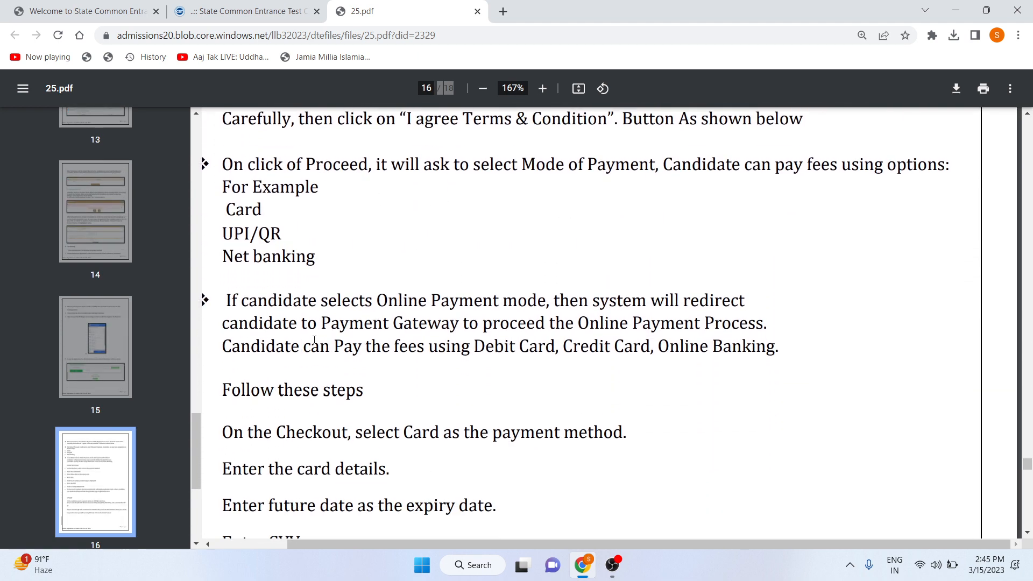
{"action": "scroll", "coordinate": [329, 394], "scroll_direction": "down", "scroll_amount": 2}
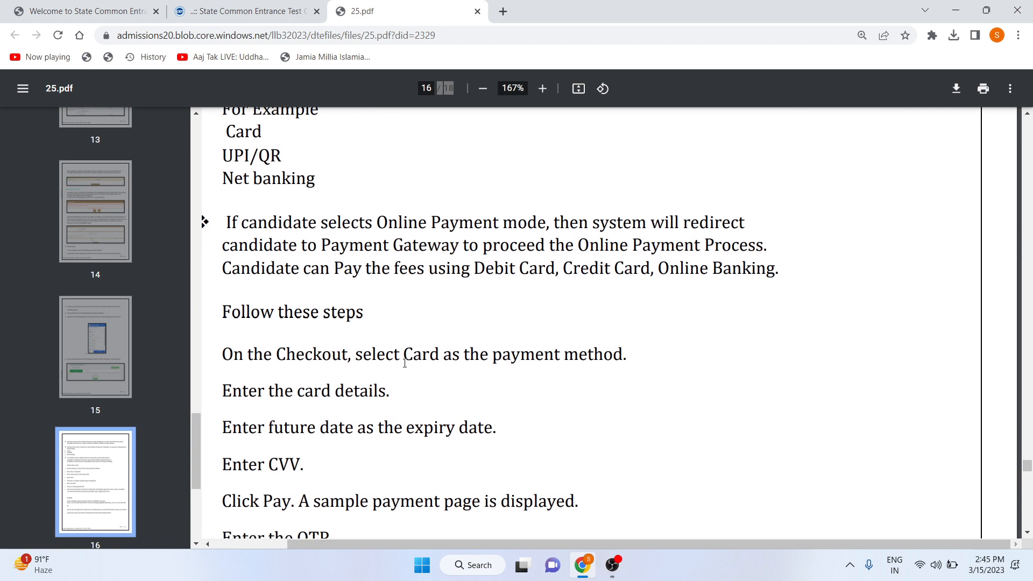
{"action": "left_click_drag", "start_coordinate": [405, 364], "coordinate": [541, 356]}
{"action": "left_click_drag", "start_coordinate": [223, 390], "coordinate": [355, 436]}
{"action": "left_click", "coordinate": [322, 463]}
- Highlight the UPI/QR payment heading, then continue to page 17's Print Application Form section
{"action": "scroll", "coordinate": [245, 457], "scroll_direction": "down", "scroll_amount": 1}
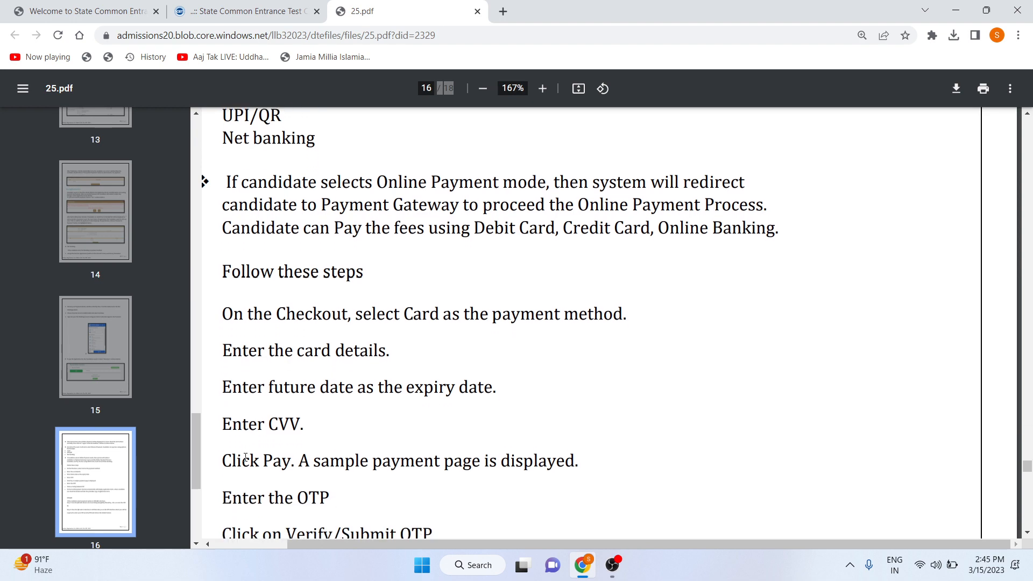
{"action": "scroll", "coordinate": [245, 457], "scroll_direction": "down", "scroll_amount": 4}
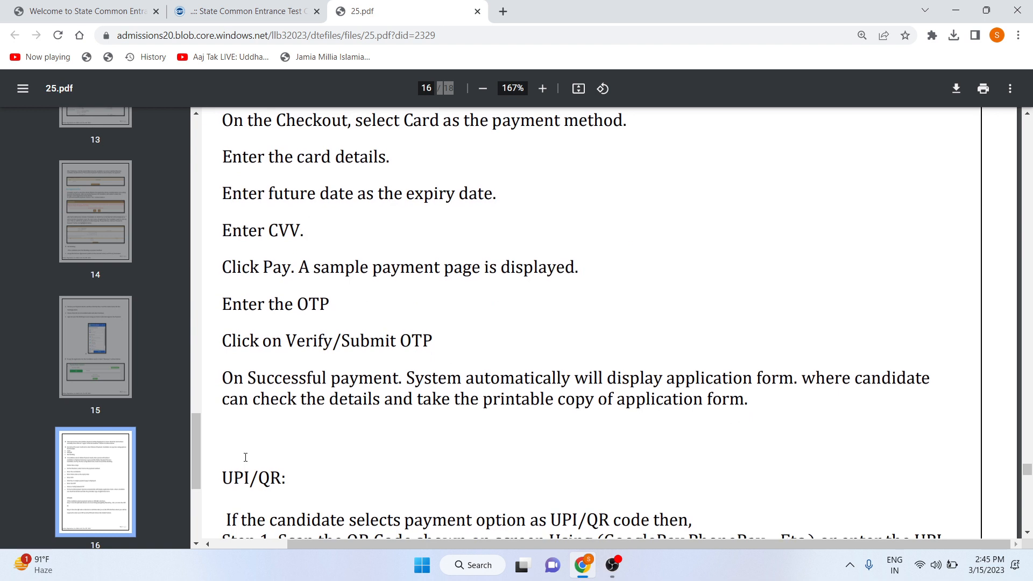
{"action": "scroll", "coordinate": [360, 429], "scroll_direction": "down", "scroll_amount": 2}
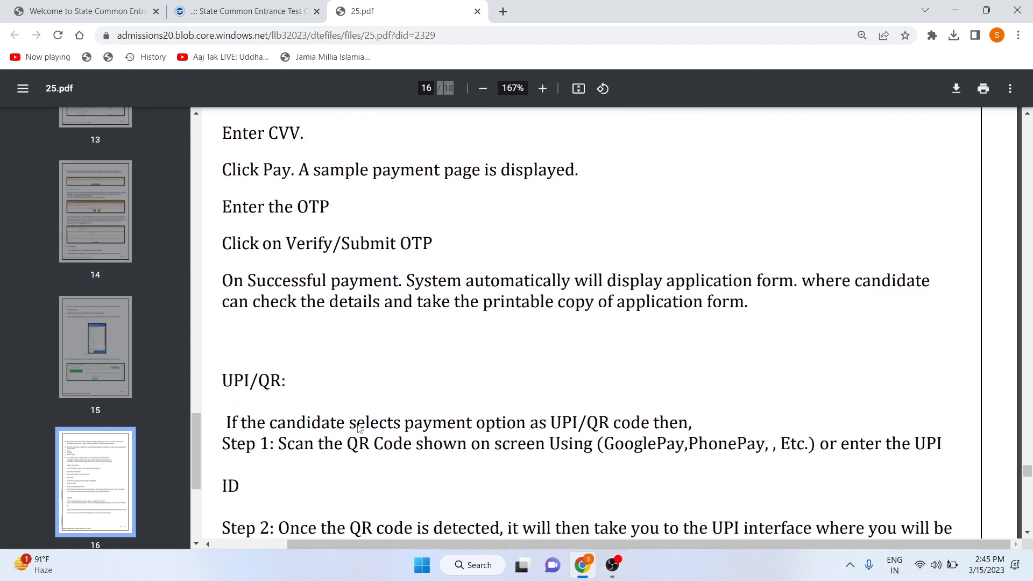
{"action": "scroll", "coordinate": [360, 429], "scroll_direction": "down", "scroll_amount": 2}
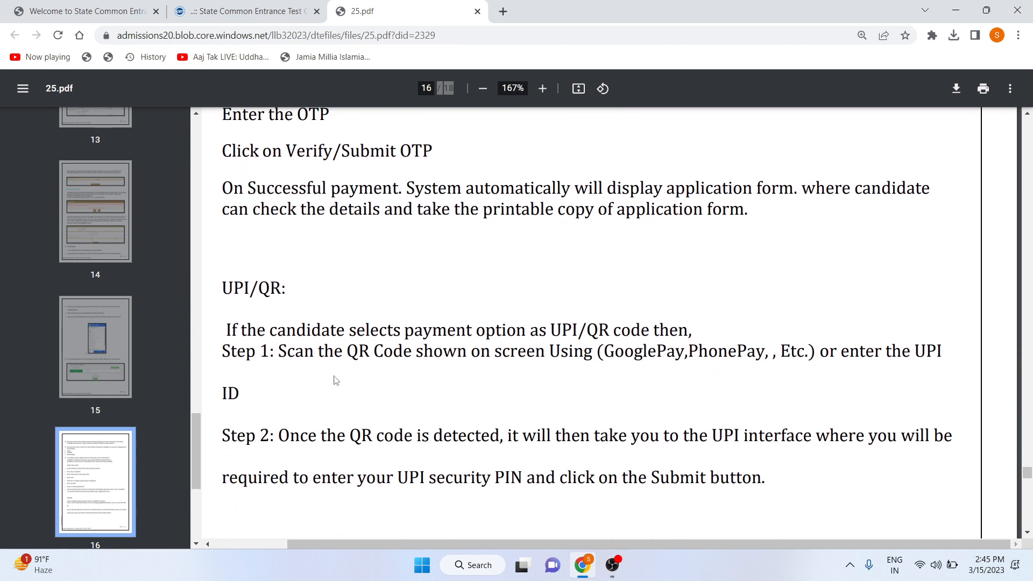
{"action": "left_click_drag", "start_coordinate": [299, 278], "coordinate": [229, 285]}
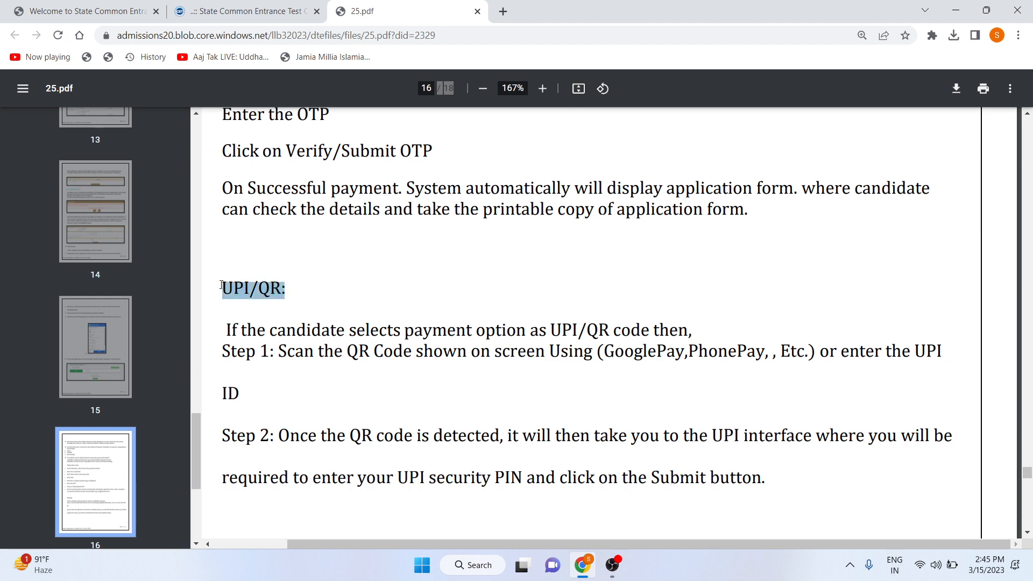
{"action": "left_click", "coordinate": [354, 282]}
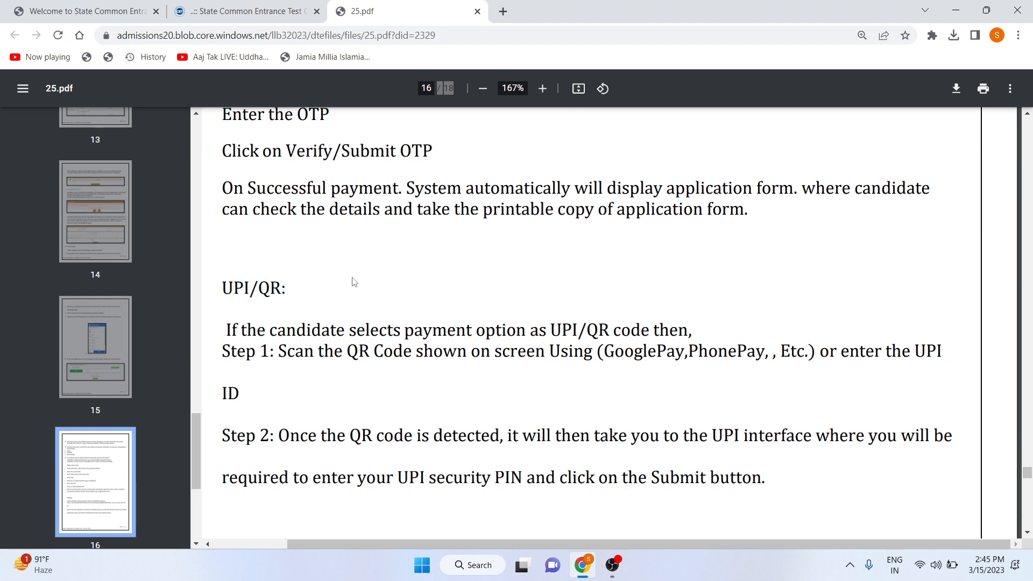
{"action": "scroll", "coordinate": [354, 281], "scroll_direction": "down", "scroll_amount": 7}
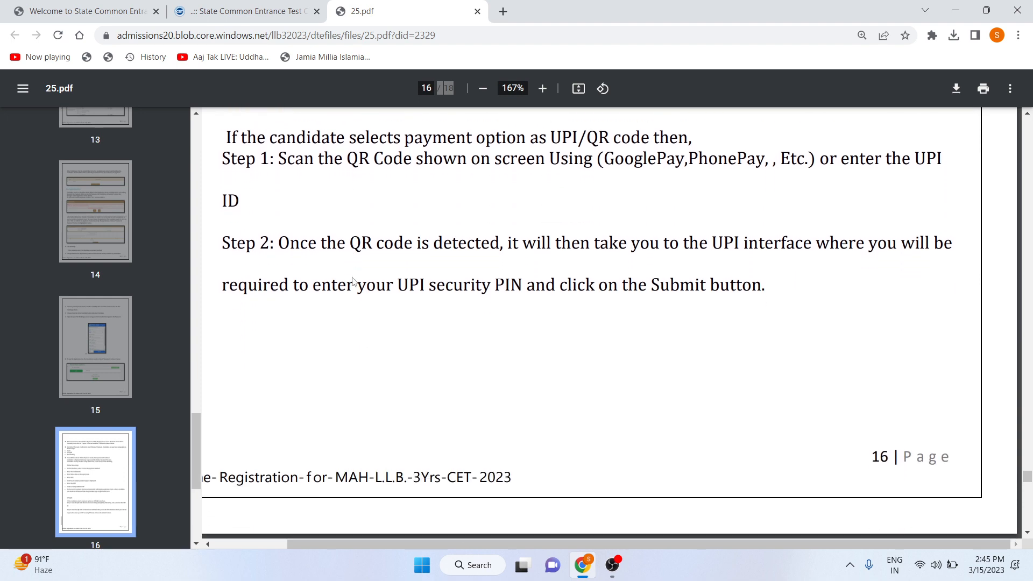
{"action": "scroll", "coordinate": [354, 282], "scroll_direction": "down", "scroll_amount": 3}
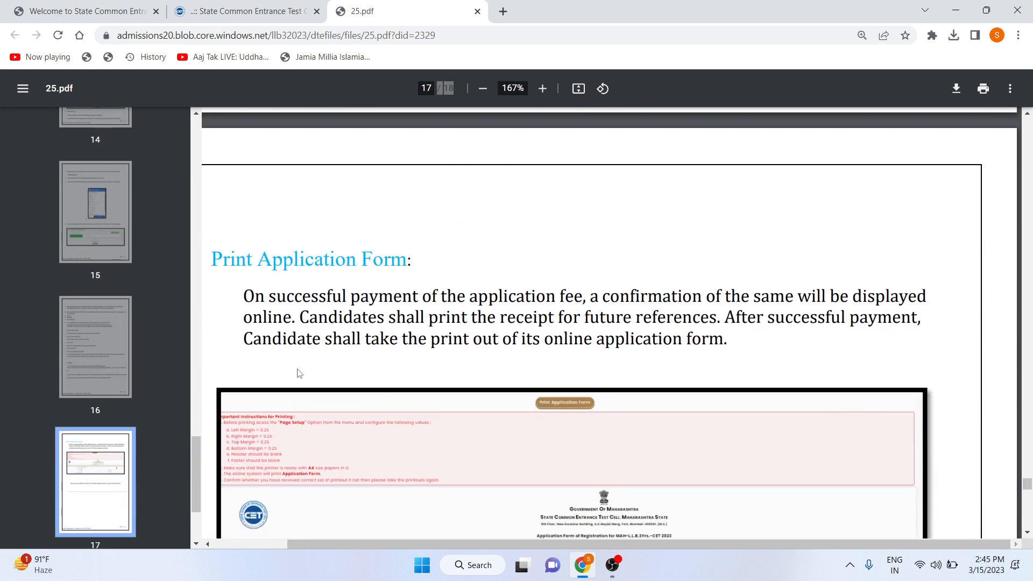
- Highlight the Print Application Form heading, then scroll through to the final 'Thank You.' page 18
{"action": "scroll", "coordinate": [300, 373], "scroll_direction": "down", "scroll_amount": 1}
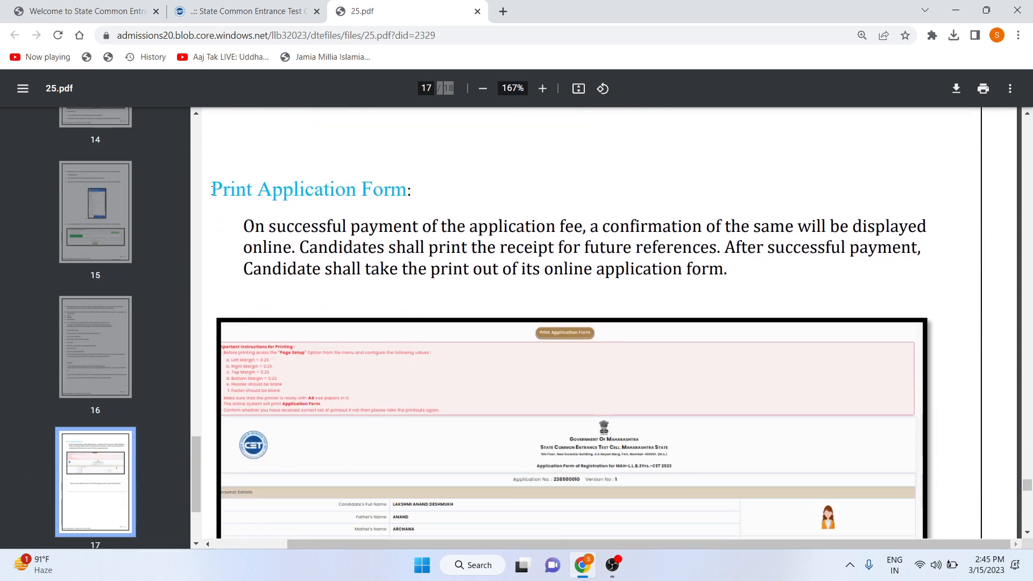
{"action": "left_click_drag", "start_coordinate": [214, 189], "coordinate": [419, 191]}
{"action": "left_click", "coordinate": [422, 188]}
{"action": "scroll", "coordinate": [426, 186], "scroll_direction": "down", "scroll_amount": 3}
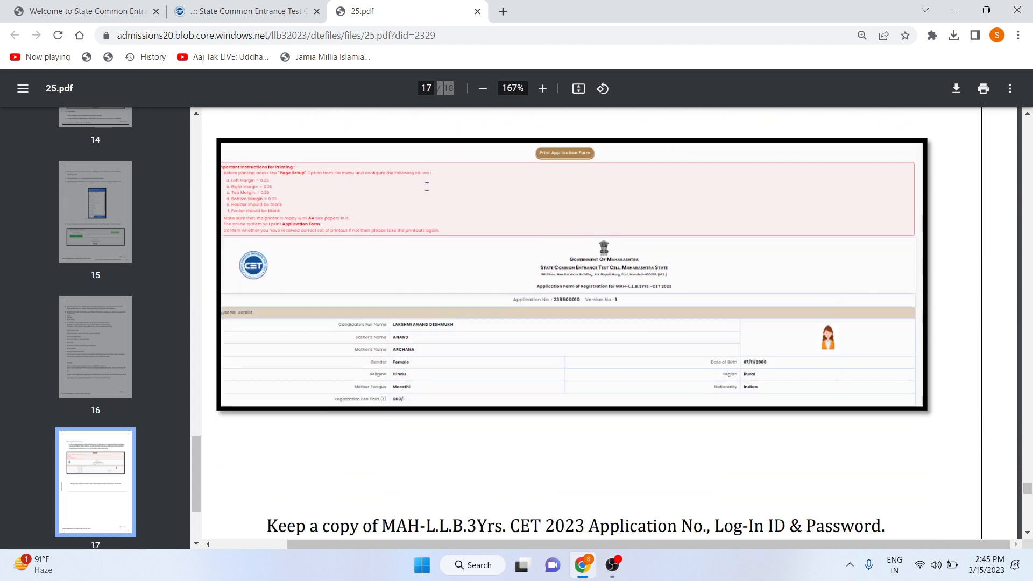
{"action": "scroll", "coordinate": [427, 187], "scroll_direction": "down", "scroll_amount": 2}
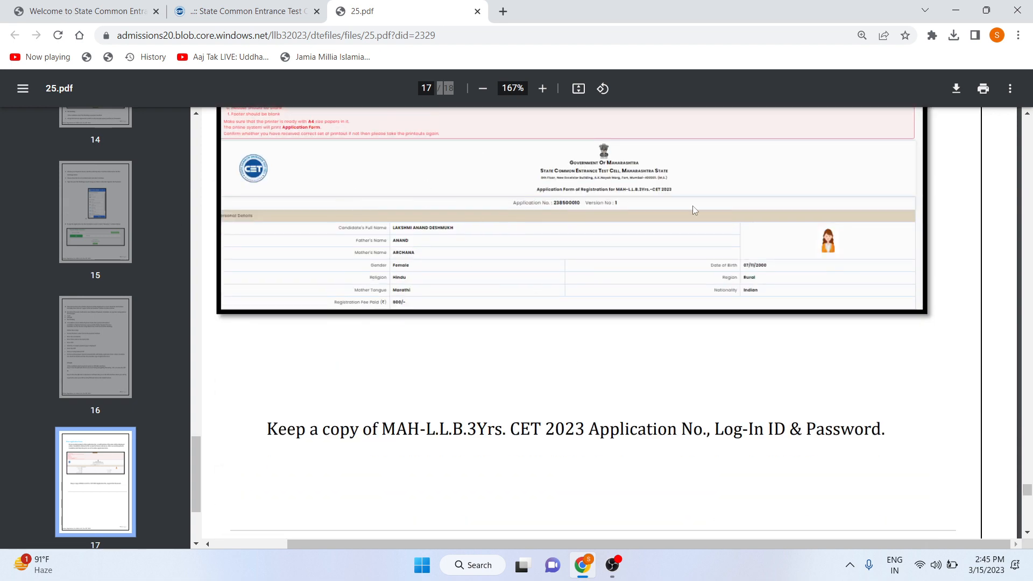
{"action": "scroll", "coordinate": [596, 253], "scroll_direction": "up", "scroll_amount": 3}
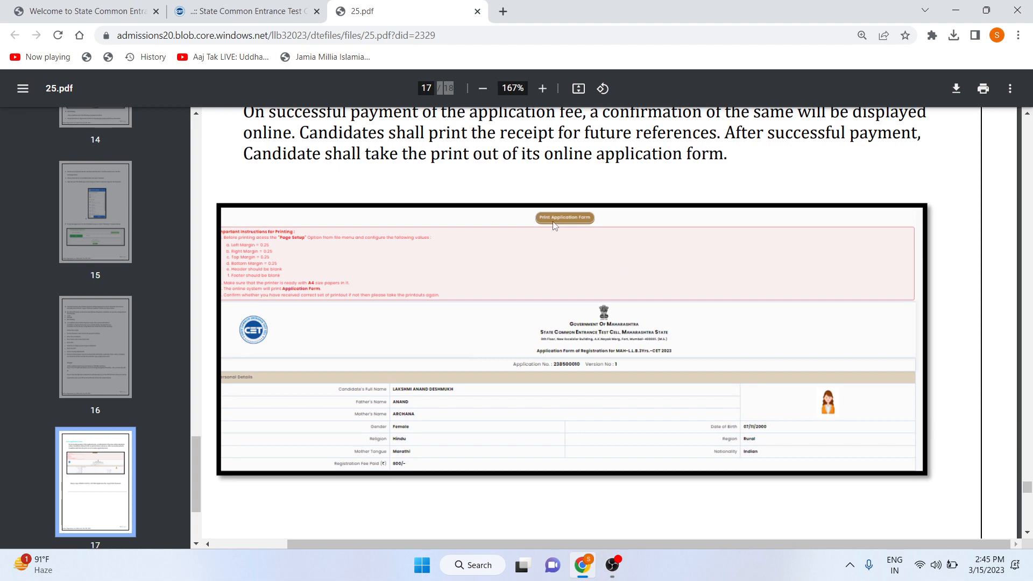
{"action": "scroll", "coordinate": [547, 216], "scroll_direction": "up", "scroll_amount": 5}
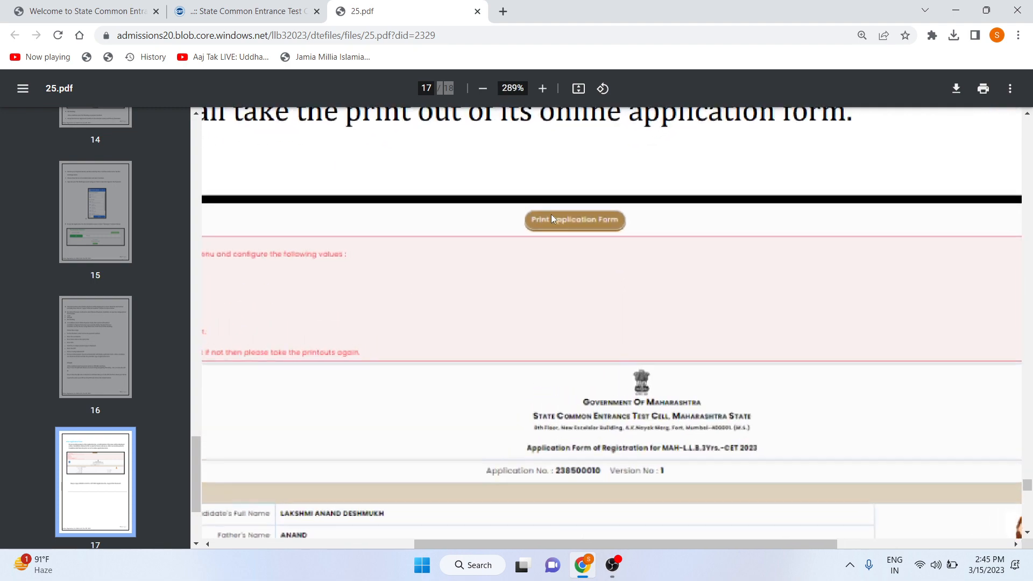
{"action": "scroll", "coordinate": [520, 221], "scroll_direction": "down", "scroll_amount": 5}
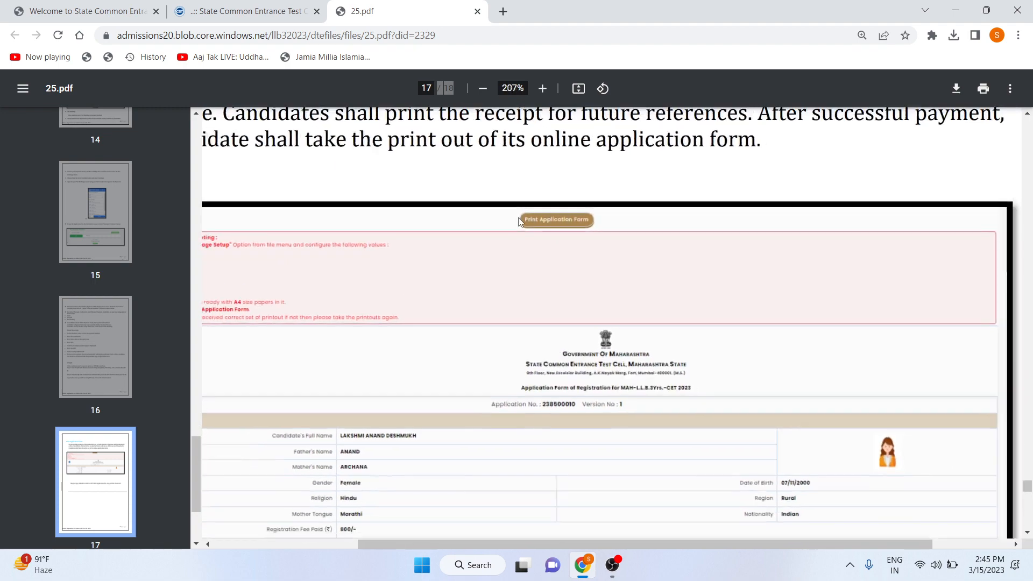
{"action": "scroll", "coordinate": [519, 222], "scroll_direction": "down", "scroll_amount": 9}
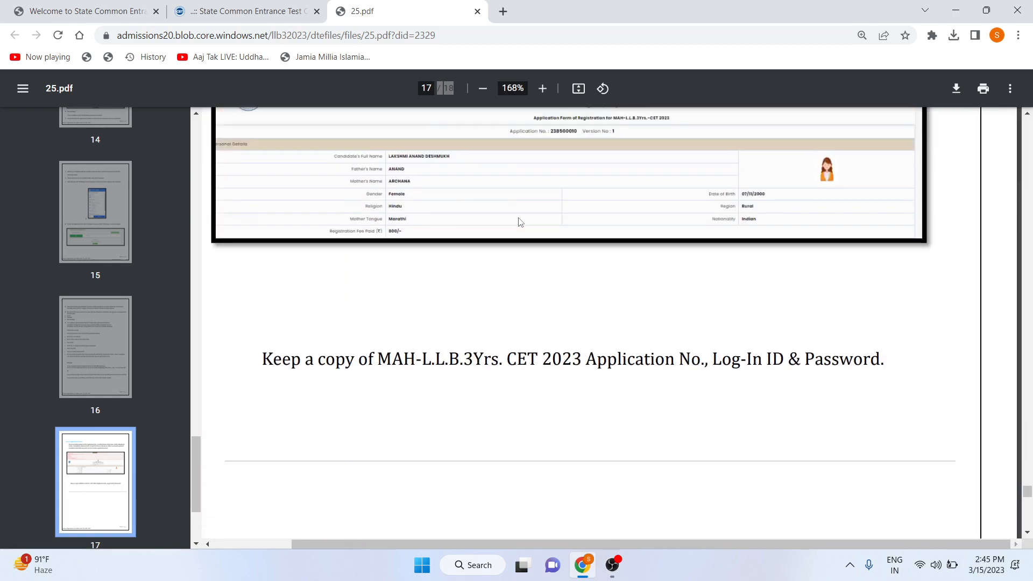
{"action": "scroll", "coordinate": [520, 221], "scroll_direction": "down", "scroll_amount": 7}
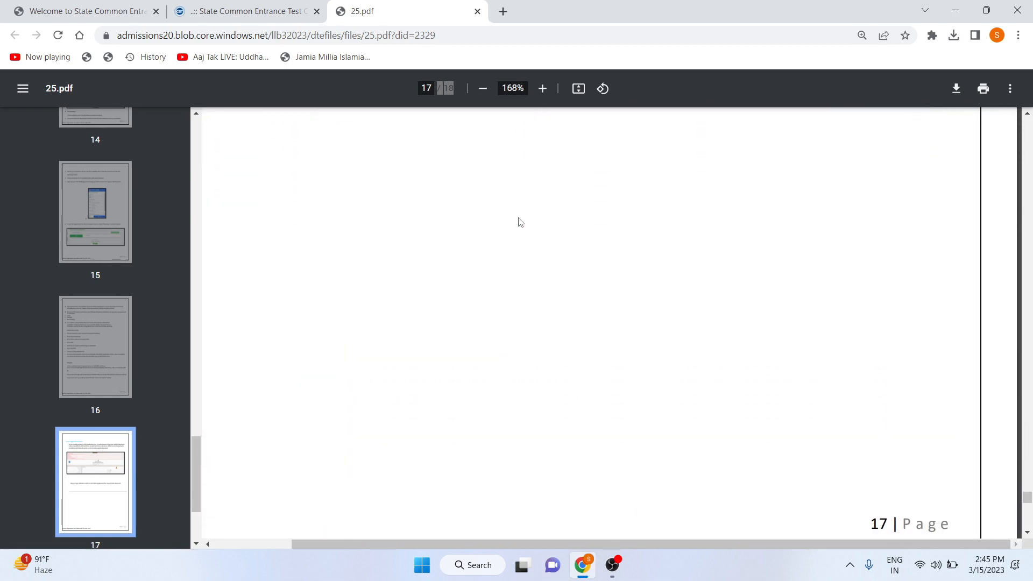
{"action": "scroll", "coordinate": [520, 221], "scroll_direction": "down", "scroll_amount": 12}
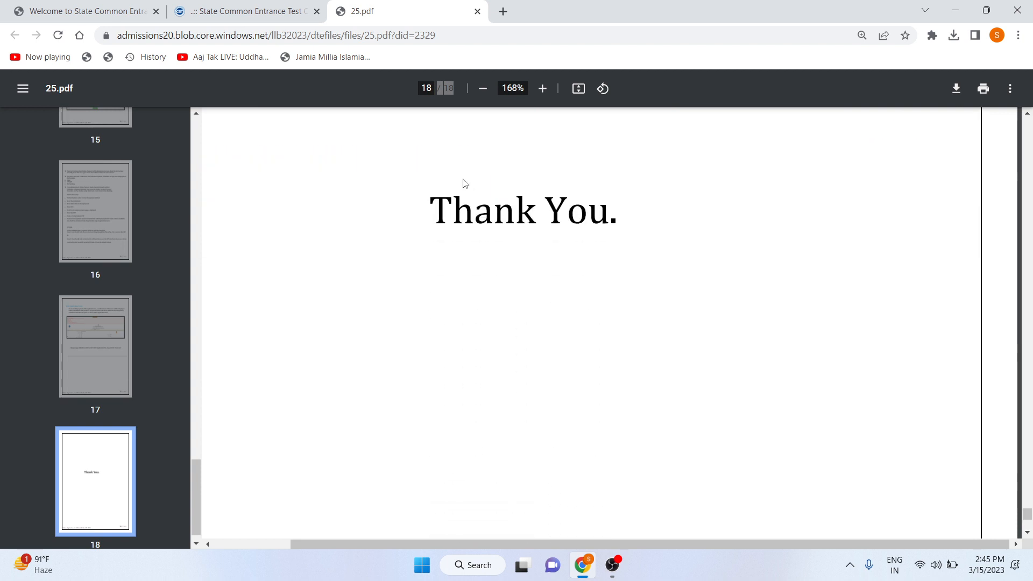
{"action": "scroll", "coordinate": [463, 181], "scroll_direction": "down", "scroll_amount": 3}
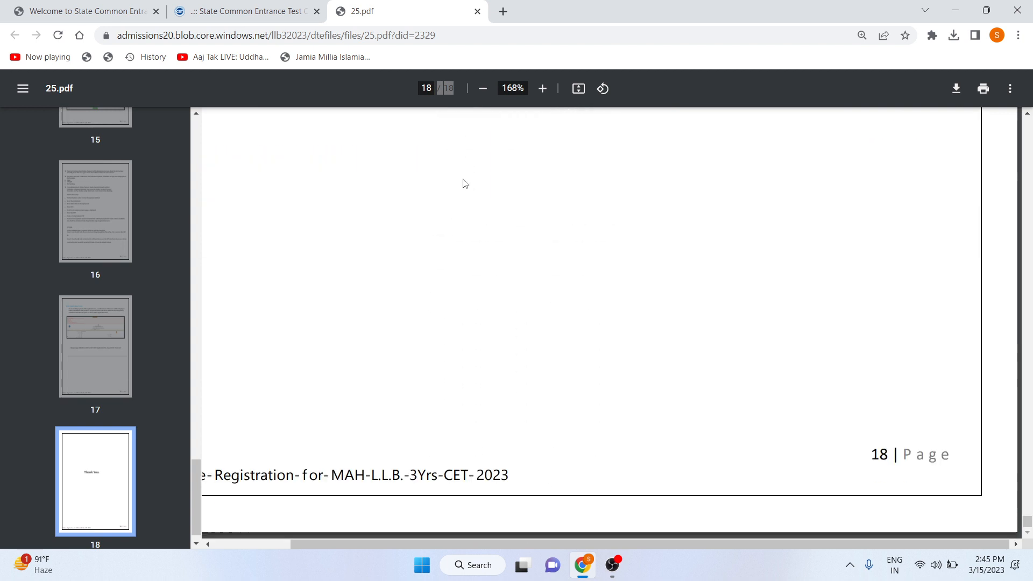
{"action": "scroll", "coordinate": [464, 183], "scroll_direction": "down", "scroll_amount": 3, "text": "ctrl"}
{"action": "scroll", "coordinate": [464, 183], "scroll_direction": "up", "scroll_amount": 10}
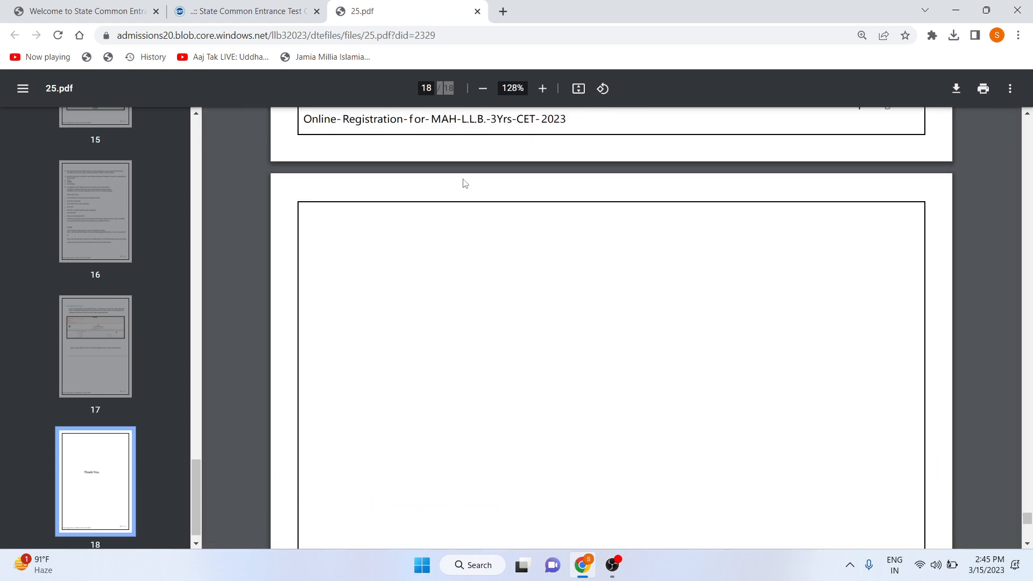
{"action": "scroll", "coordinate": [464, 183], "scroll_direction": "up", "scroll_amount": 8}
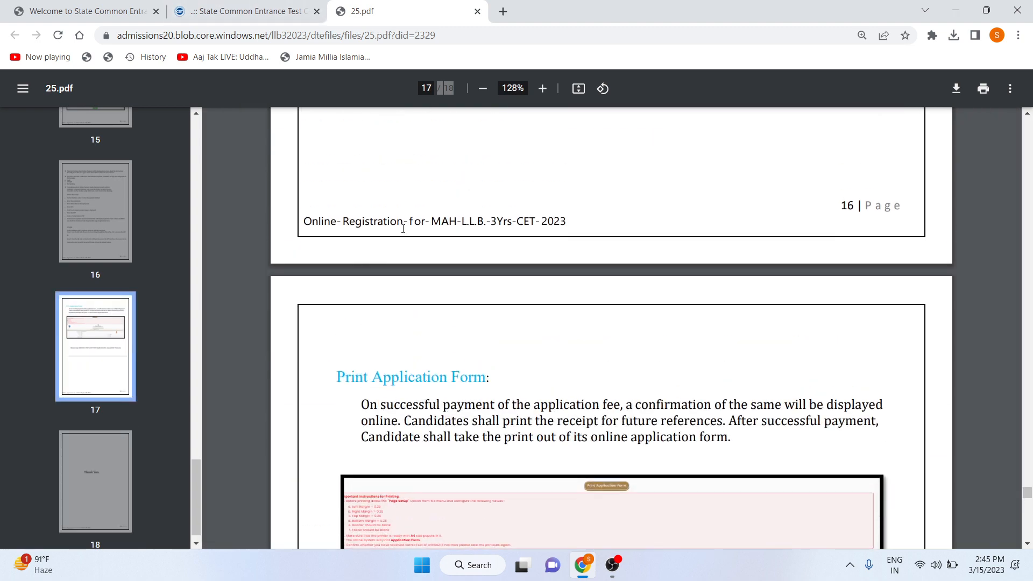
- Jump back to the manual's title page and return to the State Common Entrance Test portal tab
{"action": "key", "text": "Home"}
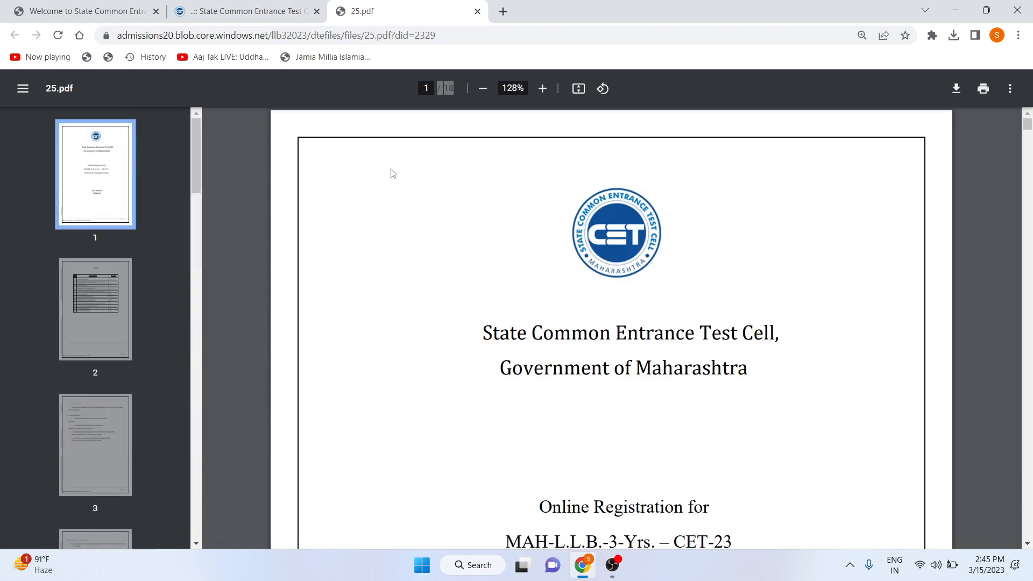
{"action": "scroll", "coordinate": [391, 173], "scroll_direction": "up", "scroll_amount": 3, "text": "ctrl"}
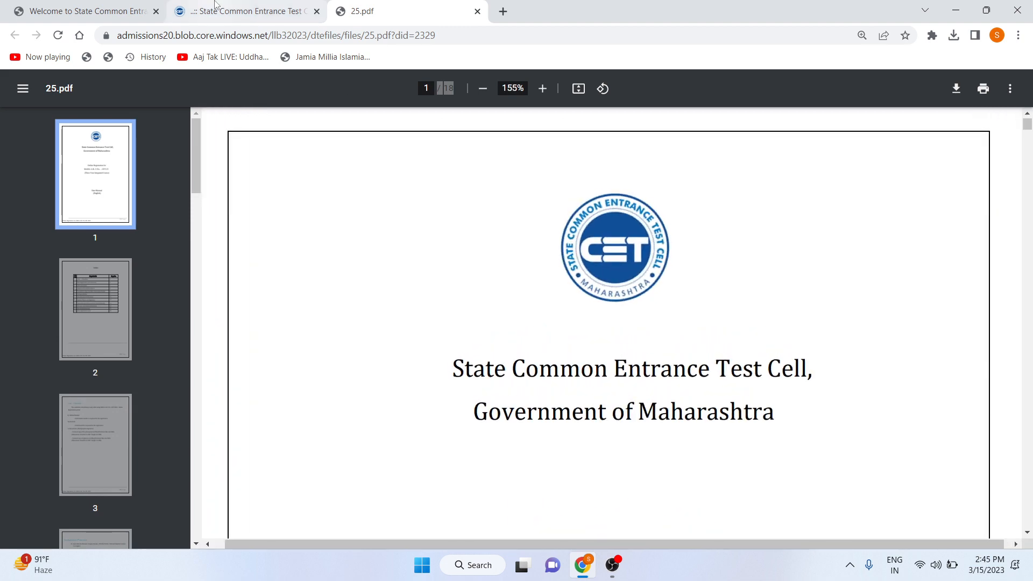
{"action": "left_click", "coordinate": [286, 7]}
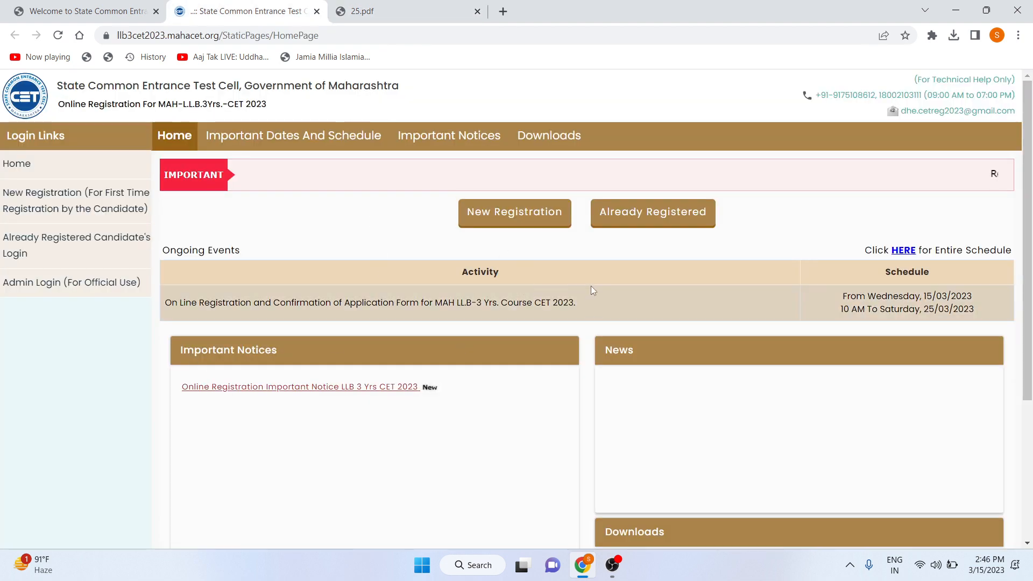
- Start a New Registration, agree to the prerequisite conditions, and choose I Accept and Proceed
{"action": "left_click", "coordinate": [496, 211]}
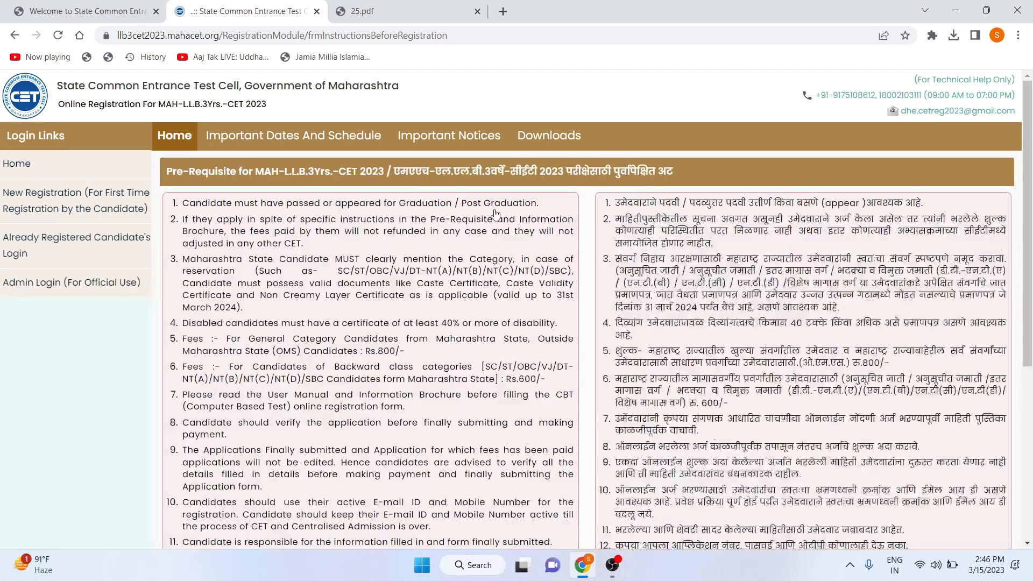
{"action": "scroll", "coordinate": [495, 214], "scroll_direction": "down", "scroll_amount": 5}
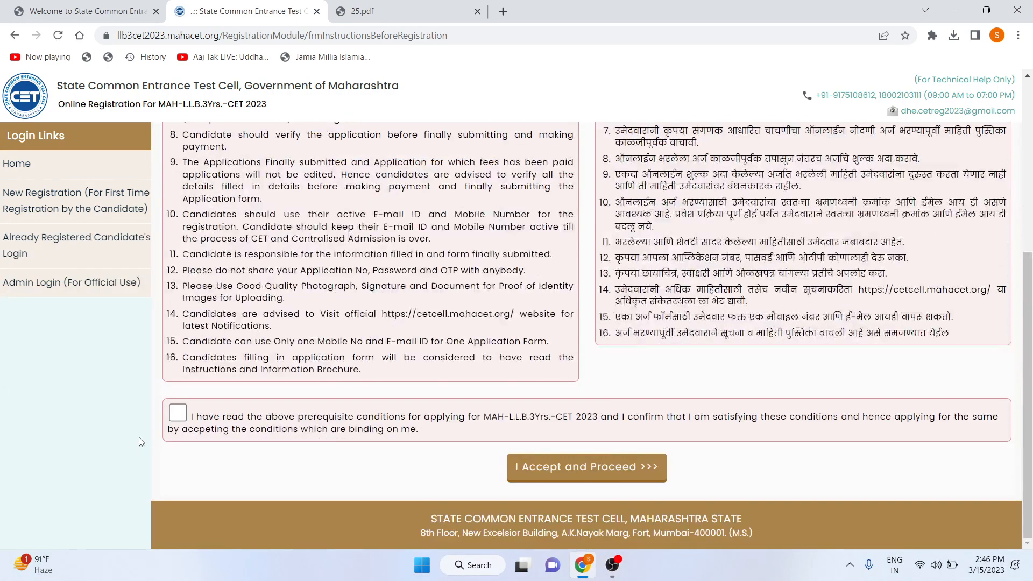
{"action": "left_click", "coordinate": [178, 413]}
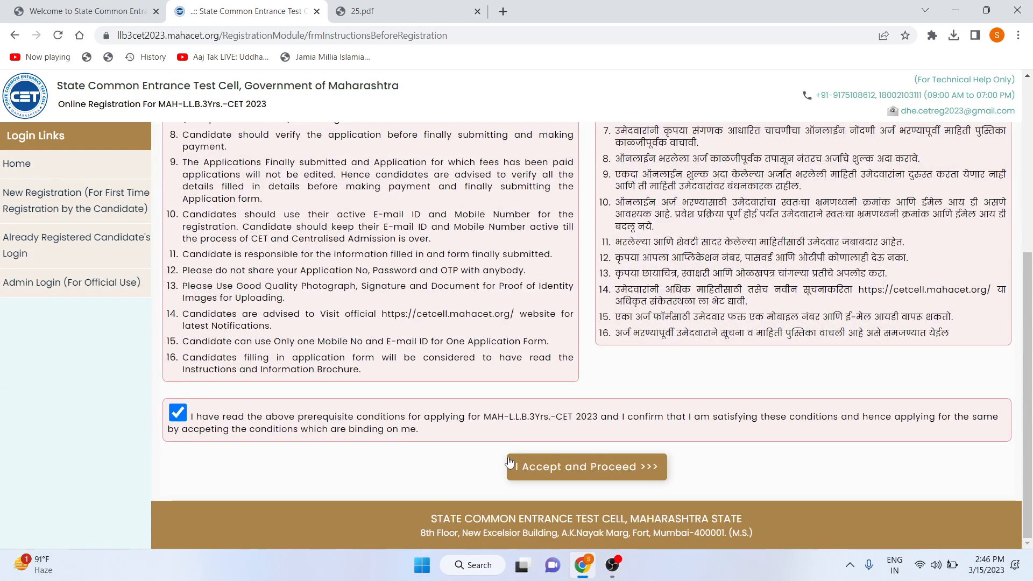
{"action": "left_click", "coordinate": [573, 466]}
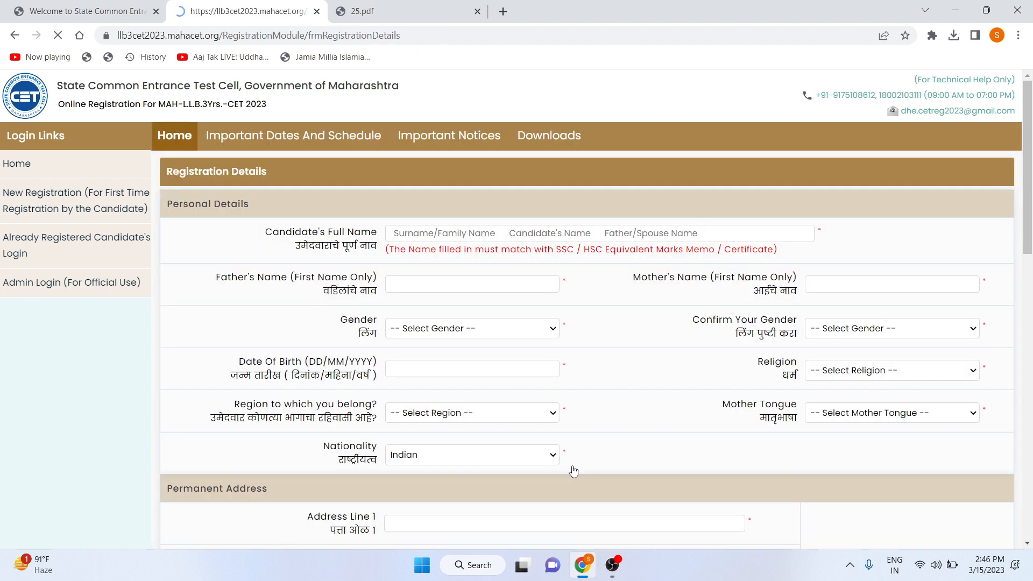
- Enter the candidate's full name and fill the father's and mother's names from saved suggestions
{"action": "left_click", "coordinate": [397, 229]}
{"action": "type", "text": "कु"}
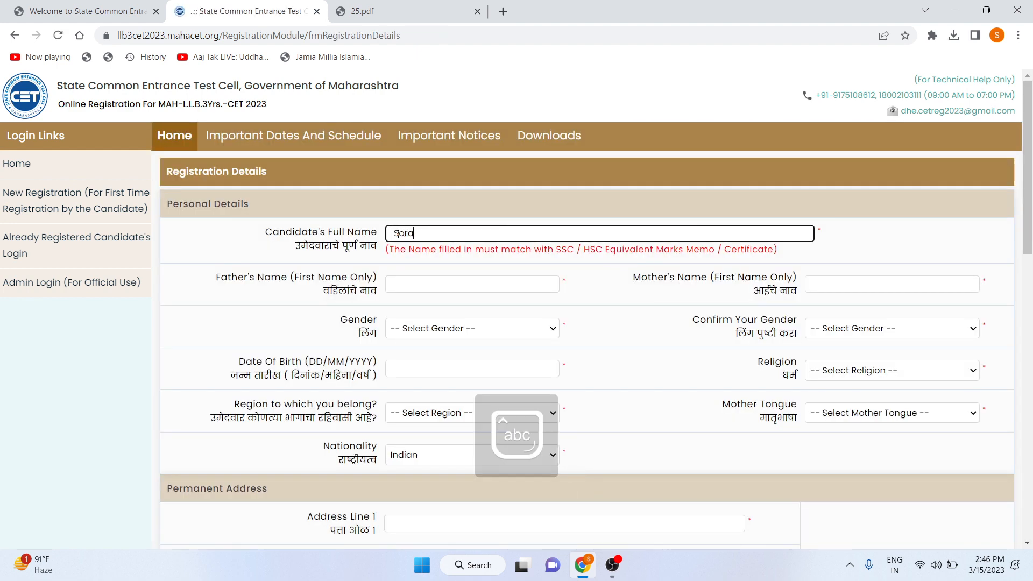
{"action": "type", "text": "v Kumar"}
{"action": "left_click", "coordinate": [399, 279]}
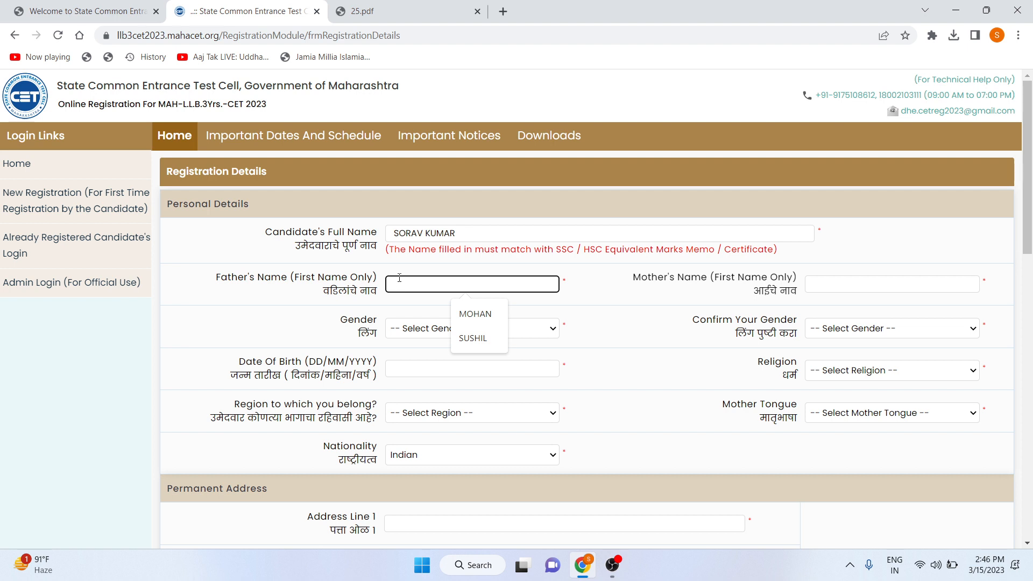
{"action": "left_click", "coordinate": [480, 312]}
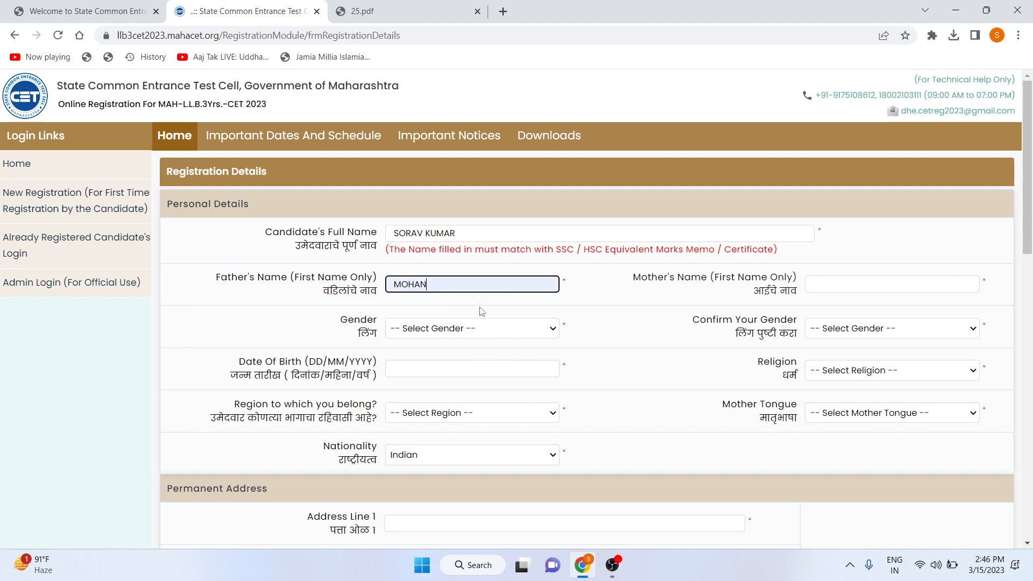
{"action": "left_click", "coordinate": [826, 285]}
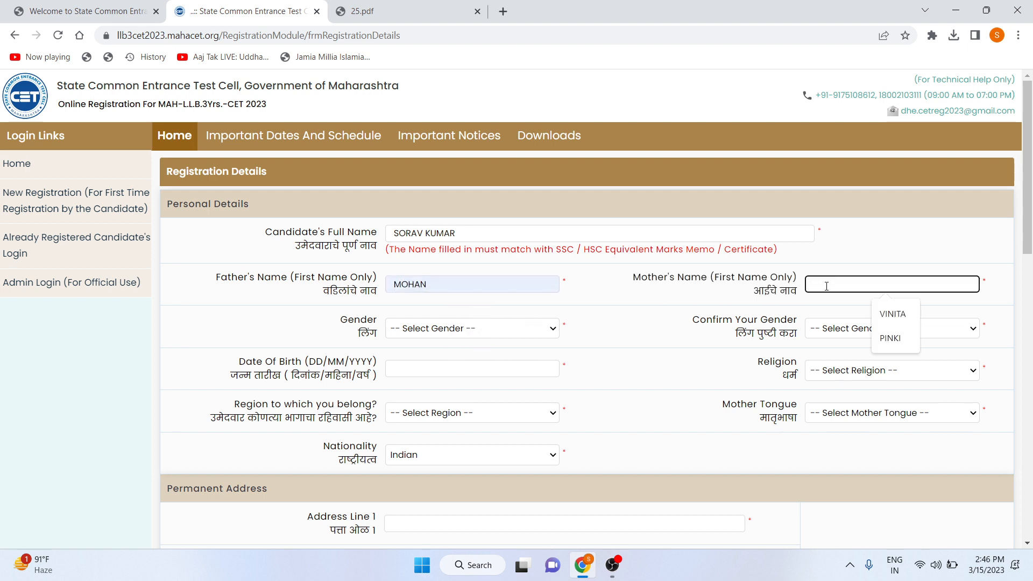
{"action": "left_click", "coordinate": [901, 316]}
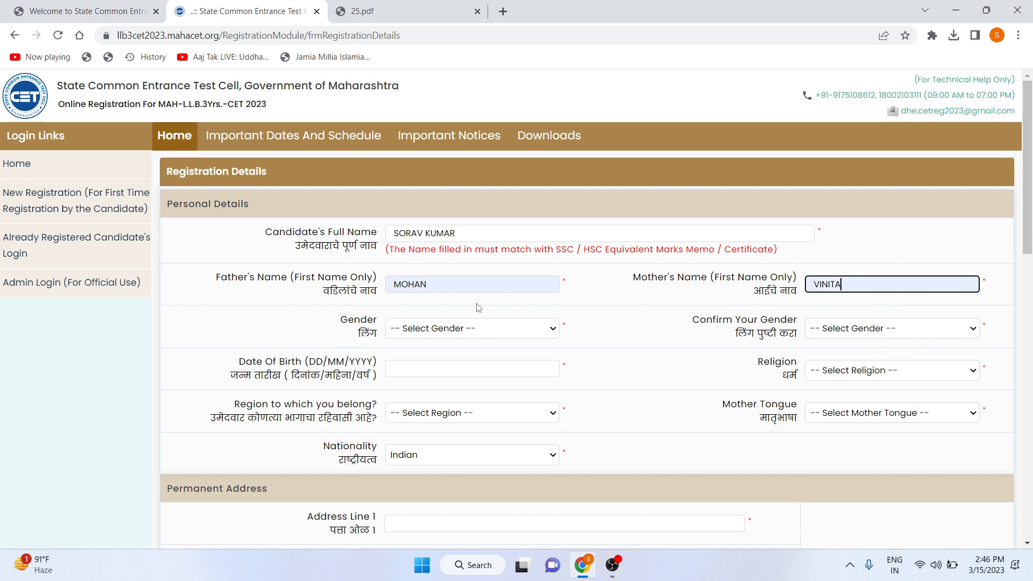
{"action": "left_click", "coordinate": [467, 329]}
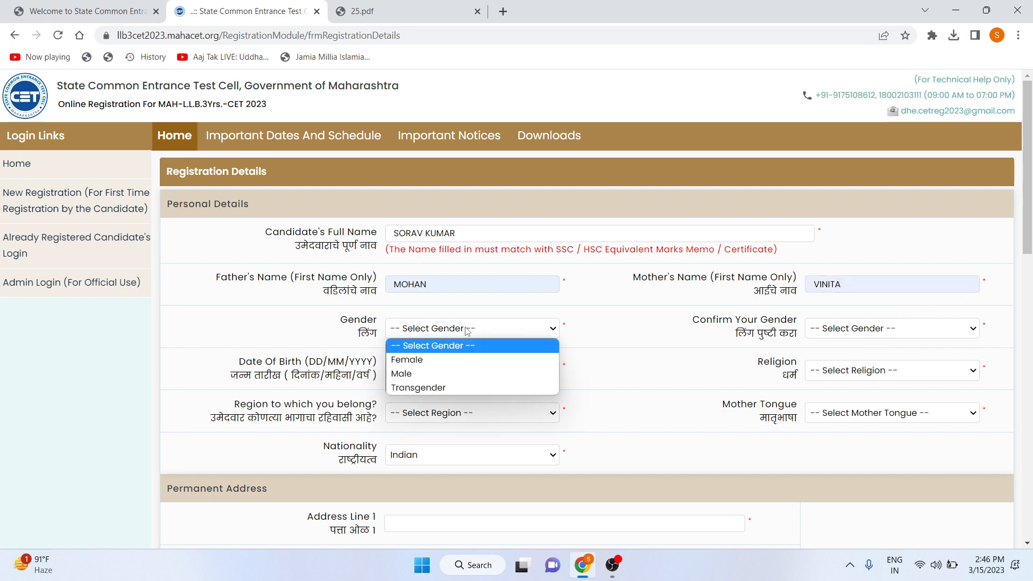
{"action": "left_click", "coordinate": [435, 373]}
{"action": "left_click", "coordinate": [852, 341]}
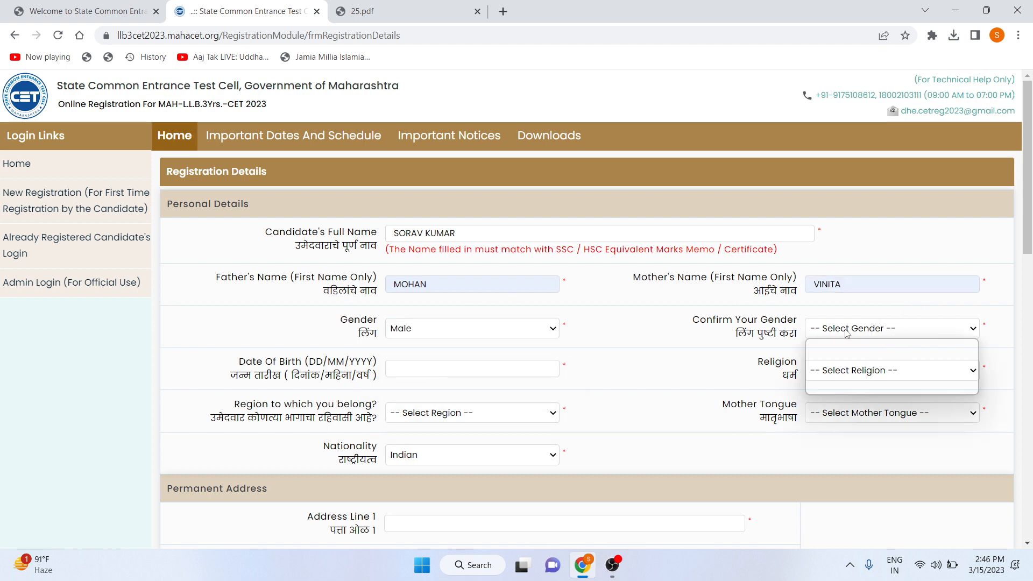
{"action": "left_click", "coordinate": [837, 372]}
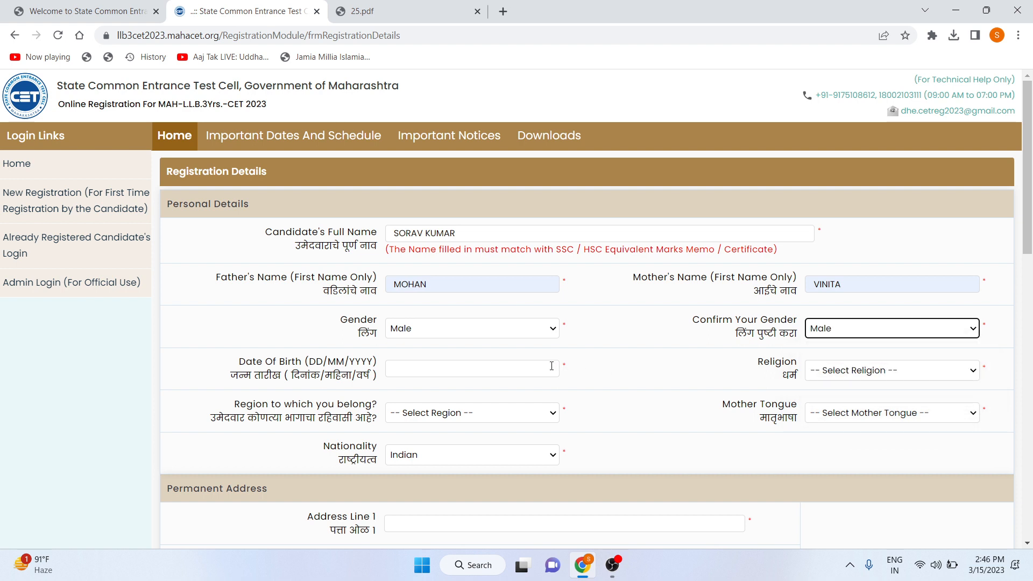
{"action": "left_click", "coordinate": [464, 367]}
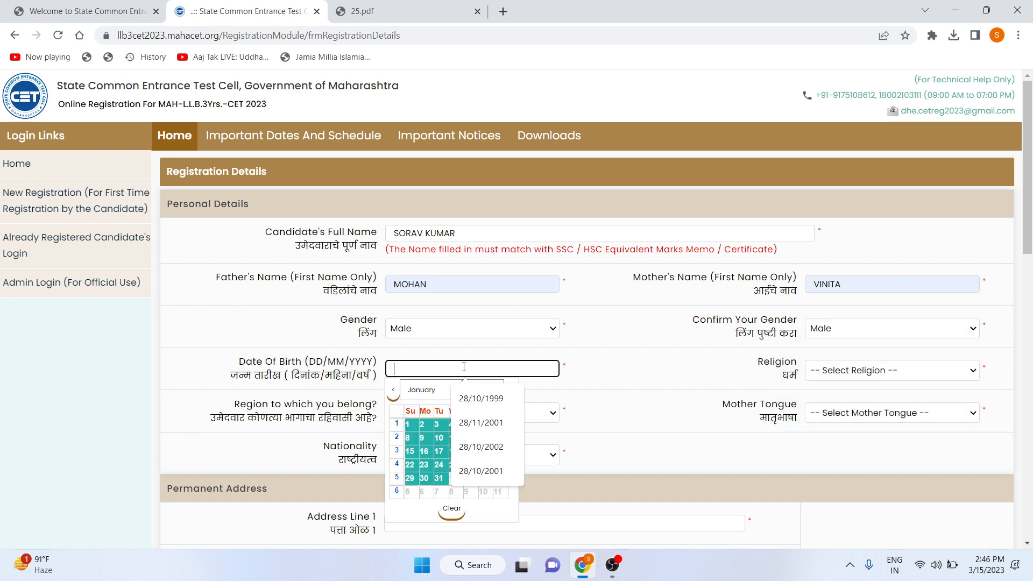
{"action": "left_click", "coordinate": [469, 408]}
- Choose Hindu as religion, Urban as region and Hindi as mother tongue
{"action": "left_click", "coordinate": [833, 372]}
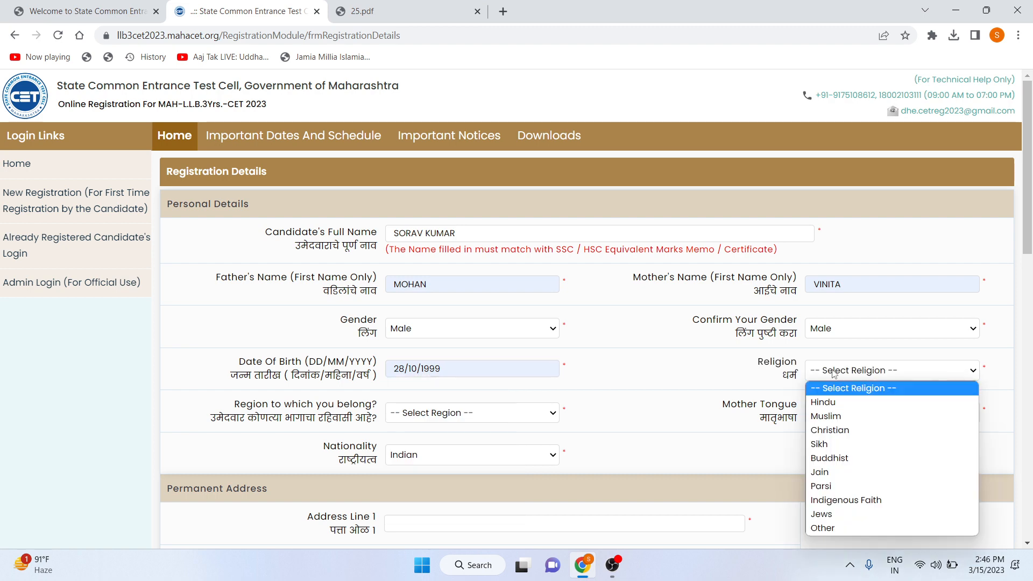
{"action": "left_click", "coordinate": [831, 403]}
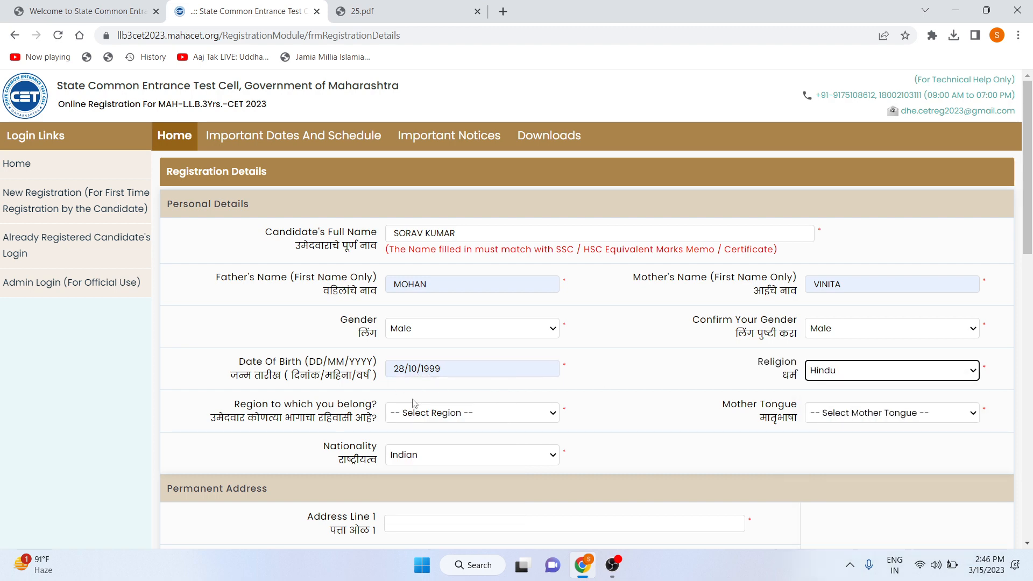
{"action": "scroll", "coordinate": [413, 404], "scroll_direction": "down", "scroll_amount": 2}
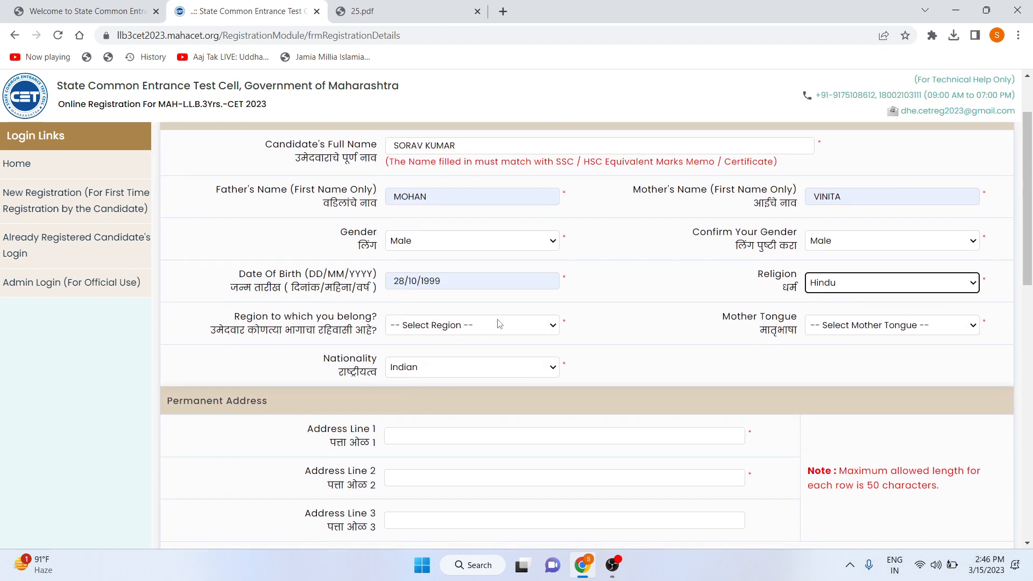
{"action": "left_click", "coordinate": [502, 335]}
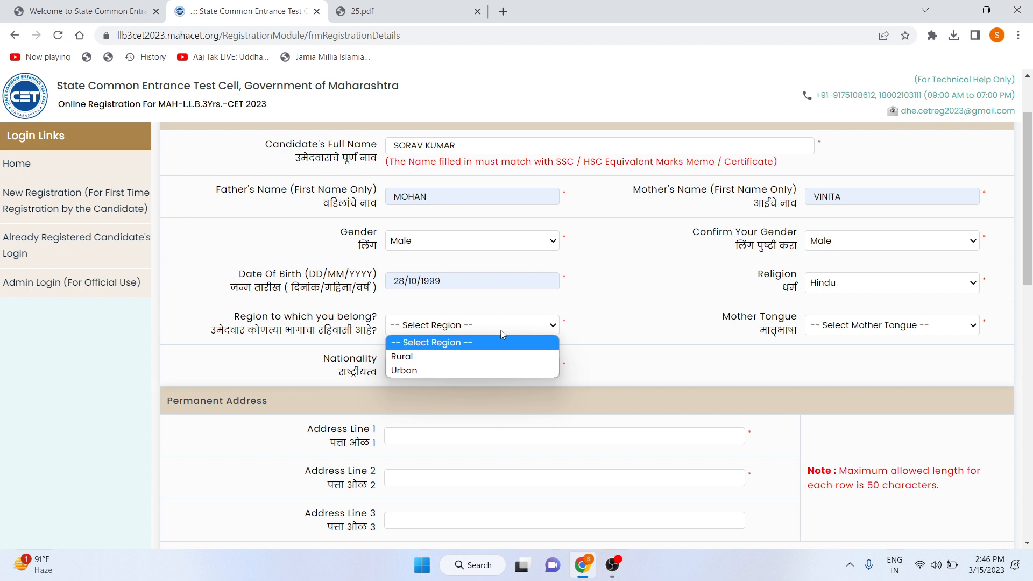
{"action": "left_click", "coordinate": [498, 371]}
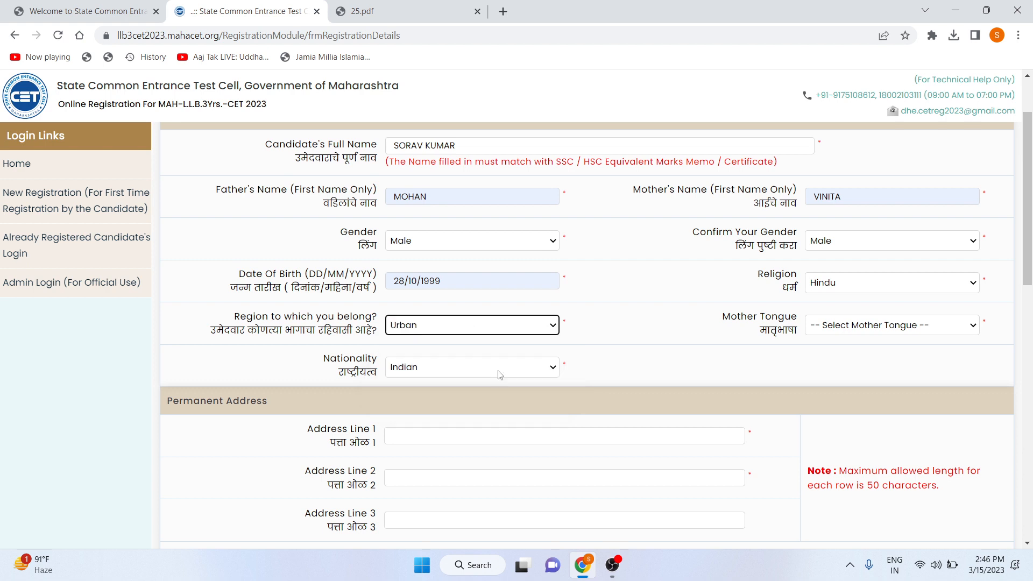
{"action": "left_click", "coordinate": [878, 334]}
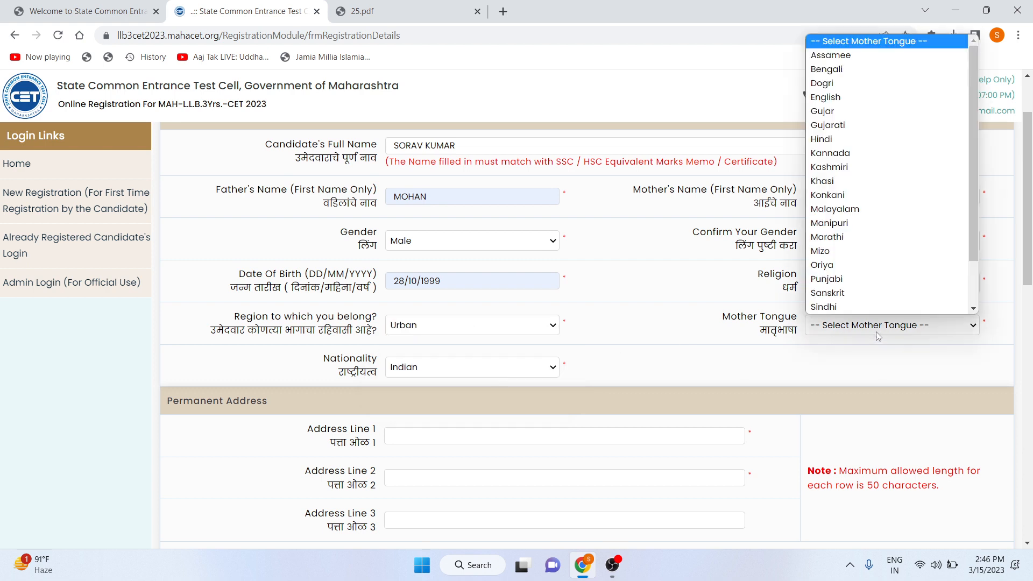
{"action": "left_click", "coordinate": [851, 141]}
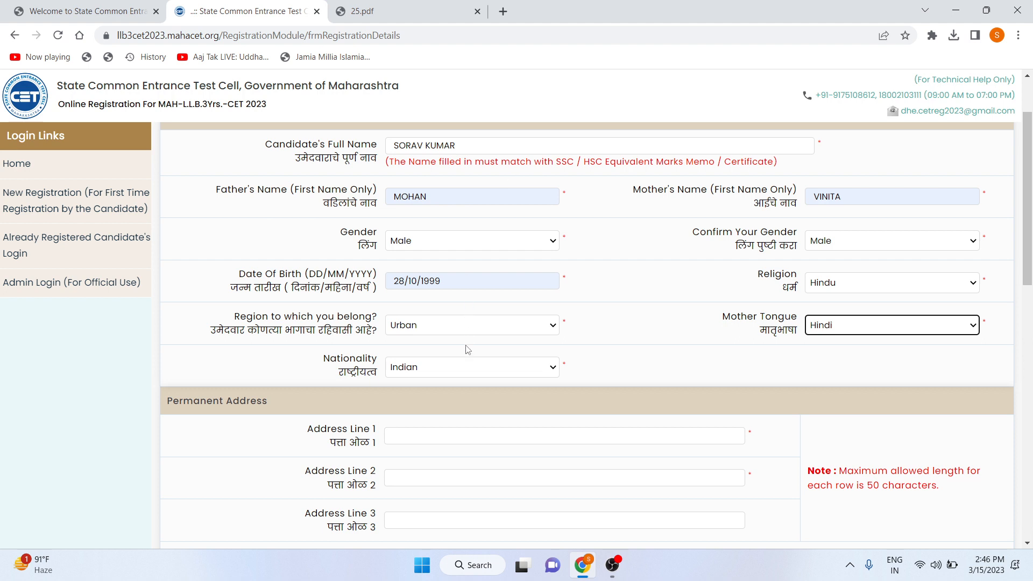
{"action": "left_click", "coordinate": [623, 343]}
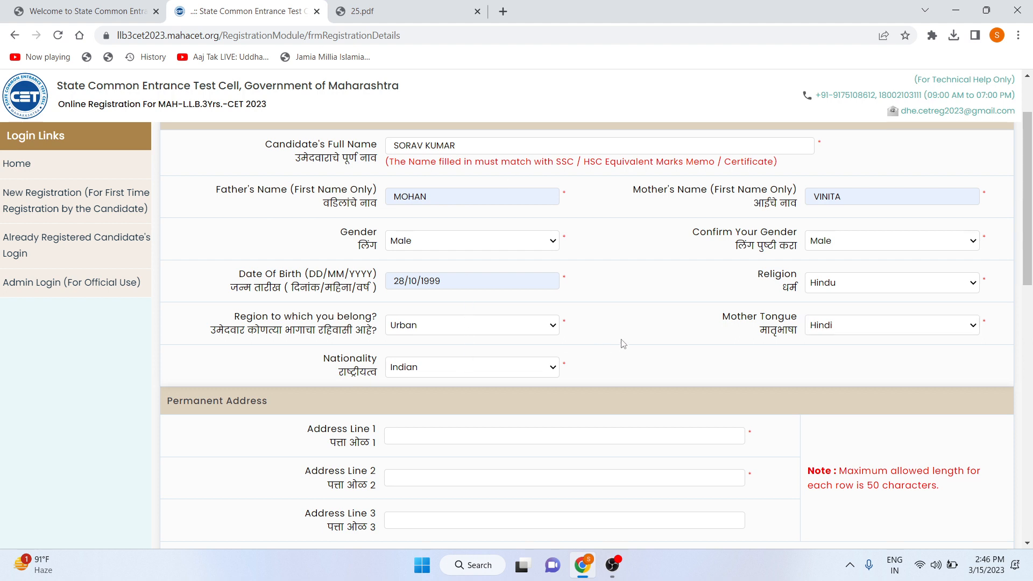
{"action": "scroll", "coordinate": [624, 344], "scroll_direction": "down", "scroll_amount": 1}
{"action": "scroll", "coordinate": [623, 344], "scroll_direction": "up", "scroll_amount": 1}
{"action": "scroll", "coordinate": [623, 345], "scroll_direction": "down", "scroll_amount": 1}
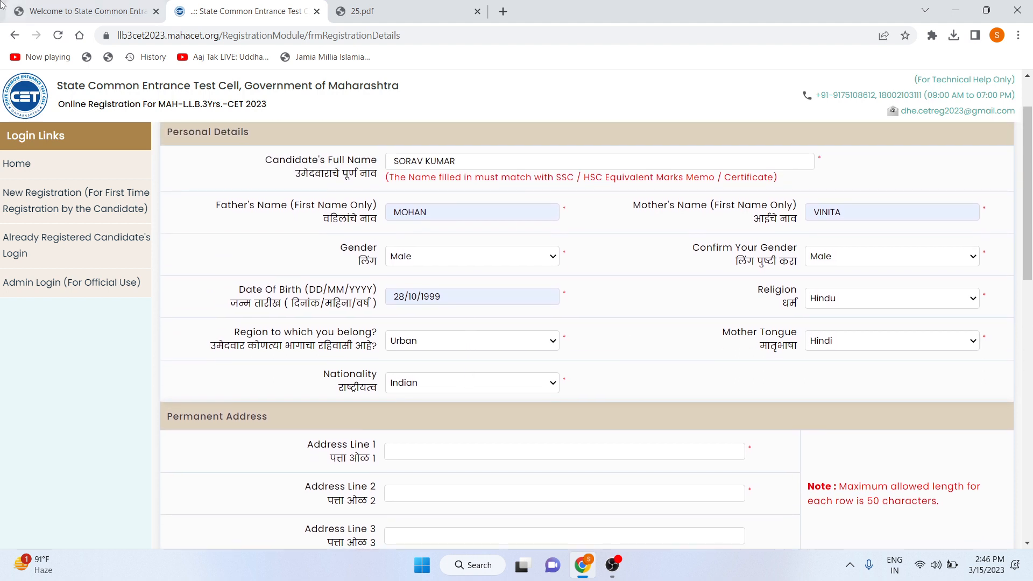
{"action": "left_click_drag", "start_coordinate": [462, 161], "coordinate": [392, 164]}
{"action": "left_click", "coordinate": [591, 207]}
{"action": "left_click", "coordinate": [845, 304]}
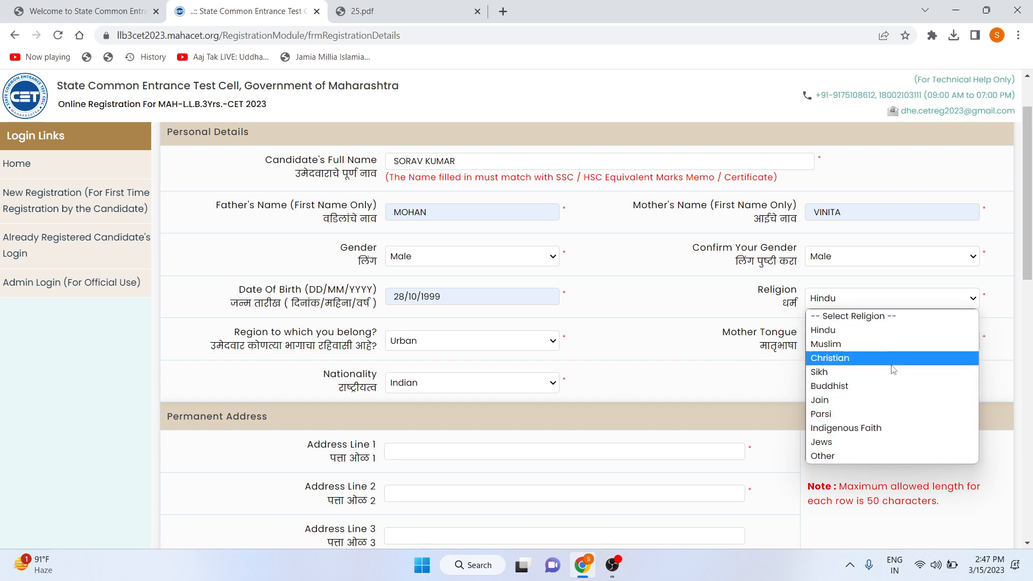
{"action": "left_click", "coordinate": [728, 387]}
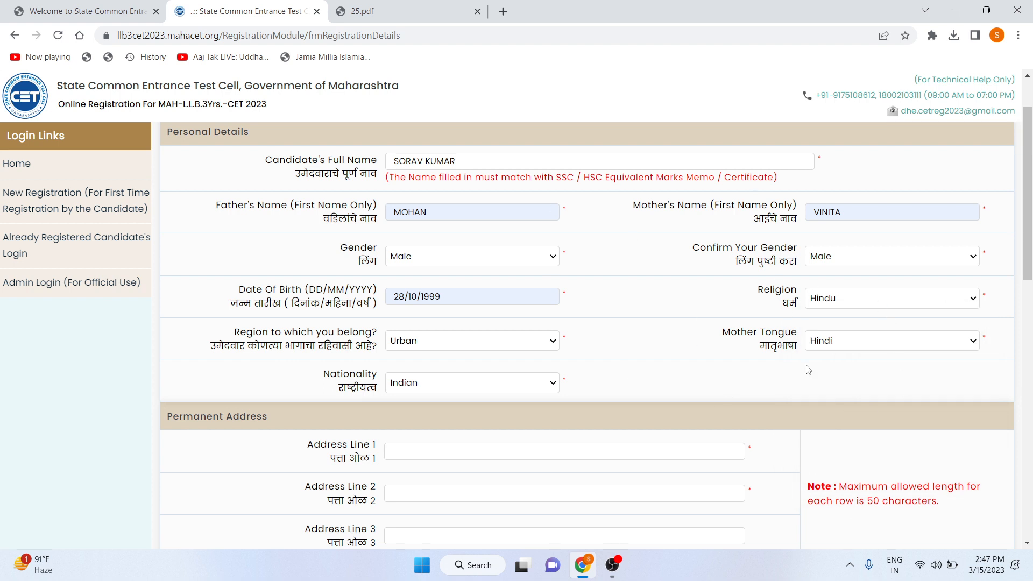
{"action": "left_click", "coordinate": [850, 340]}
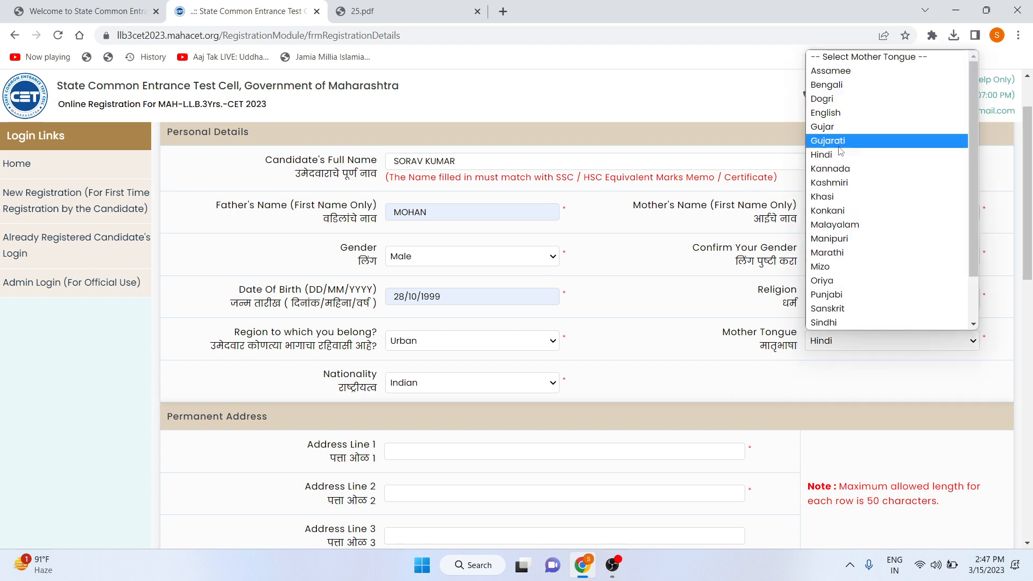
{"action": "scroll", "coordinate": [839, 308], "scroll_direction": "down", "scroll_amount": 2}
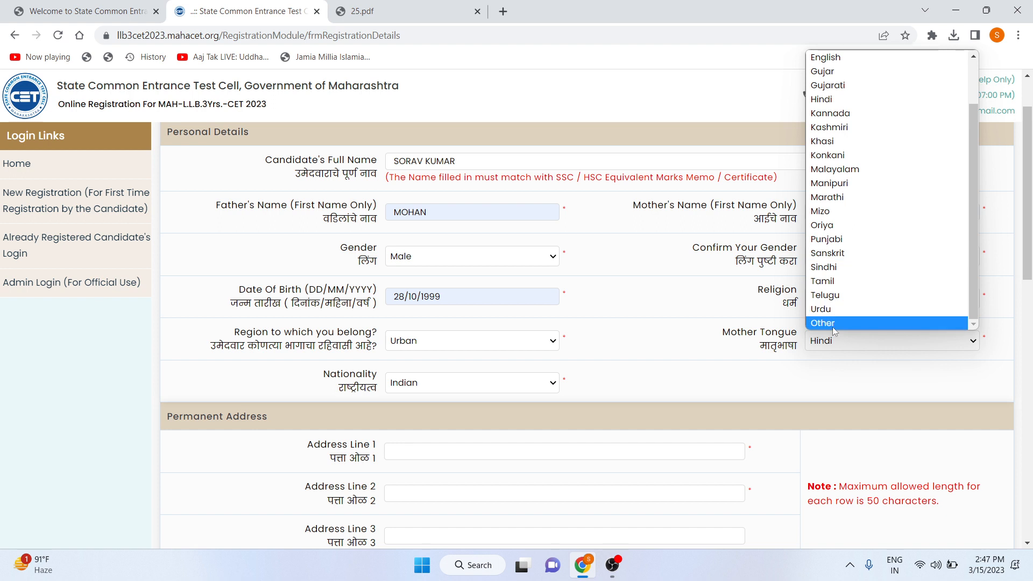
{"action": "left_click", "coordinate": [693, 388]}
{"action": "left_click", "coordinate": [500, 341]}
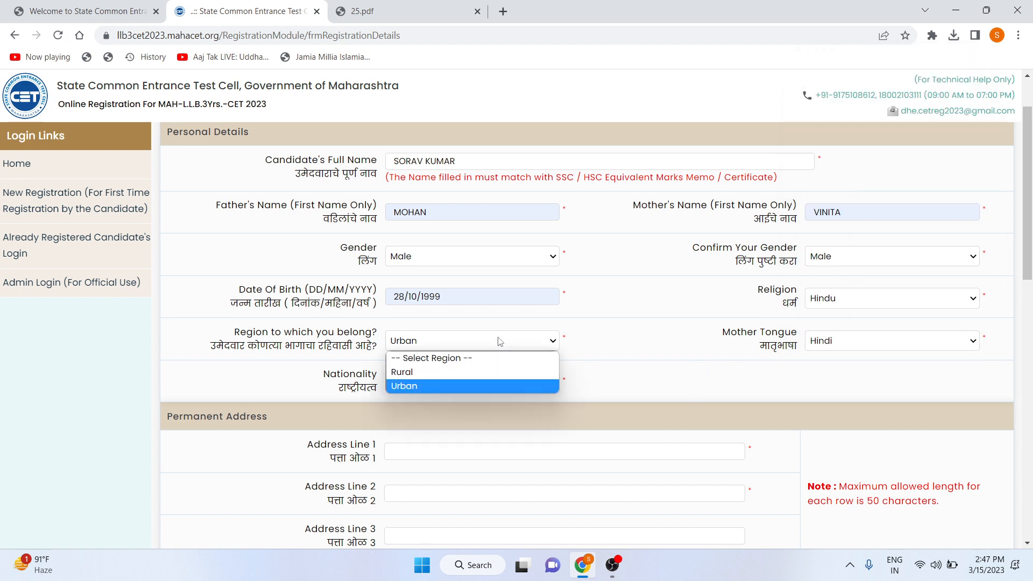
{"action": "left_click", "coordinate": [614, 358]}
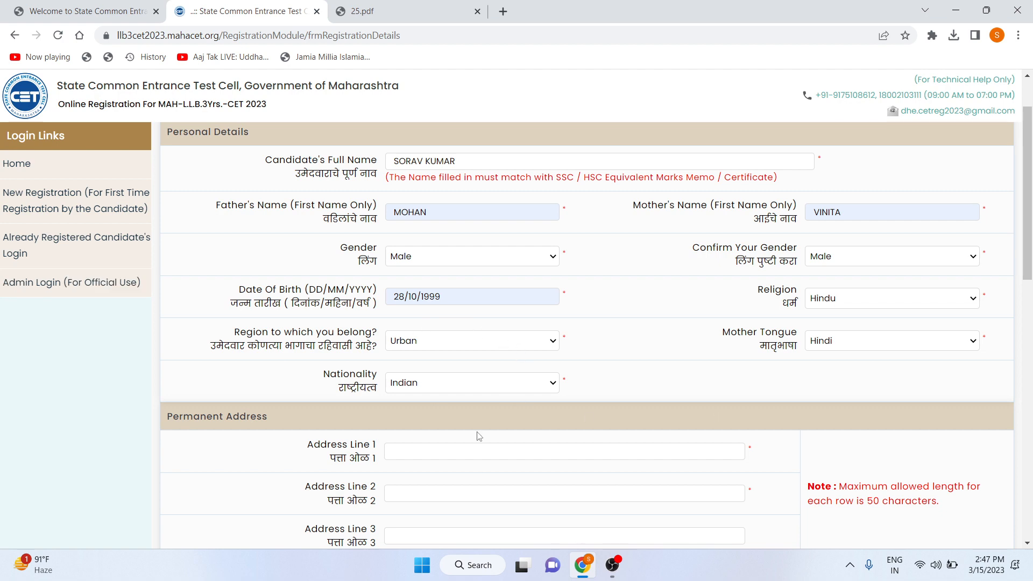
- Keep Indian as nationality and fill Address Line 1 from a saved suggestion
{"action": "scroll", "coordinate": [496, 302], "scroll_direction": "down", "scroll_amount": 3}
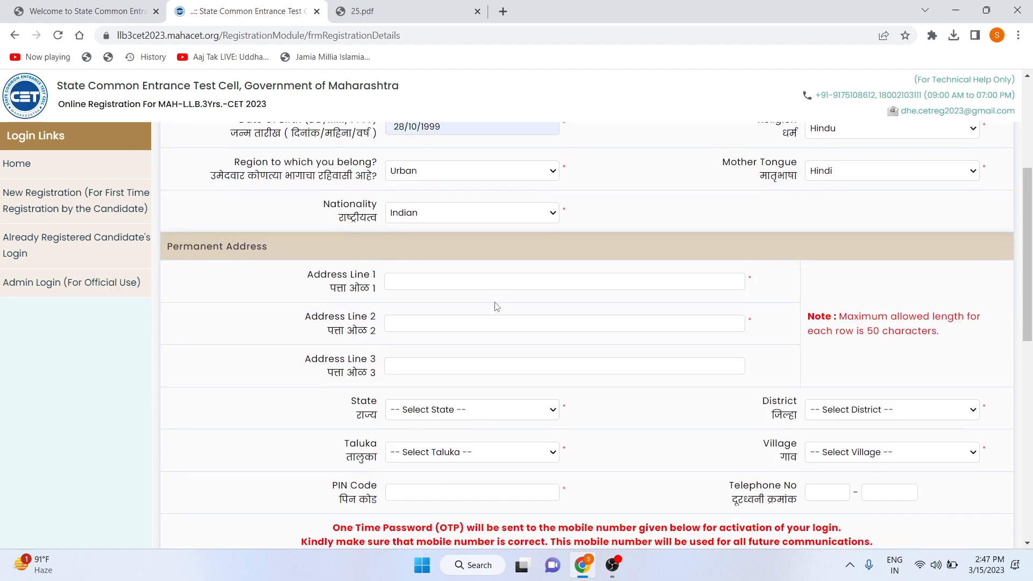
{"action": "left_click", "coordinate": [518, 210]}
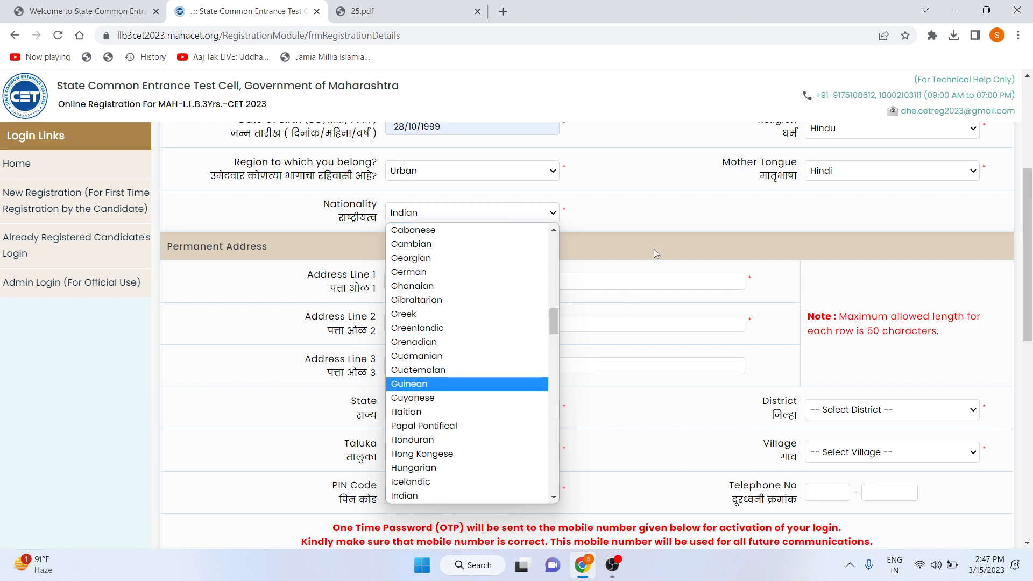
{"action": "left_click", "coordinate": [654, 215]}
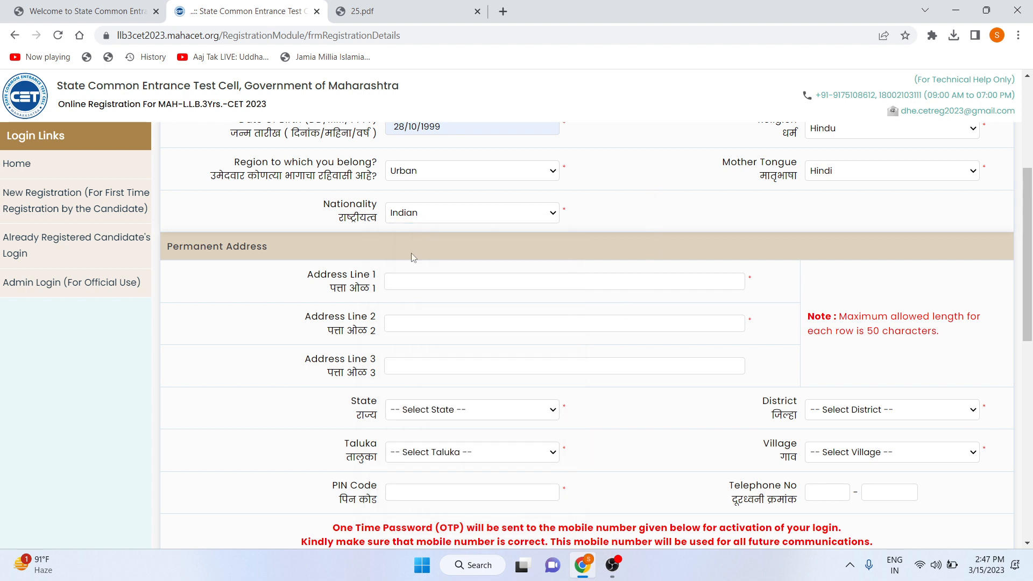
{"action": "left_click", "coordinate": [419, 281]}
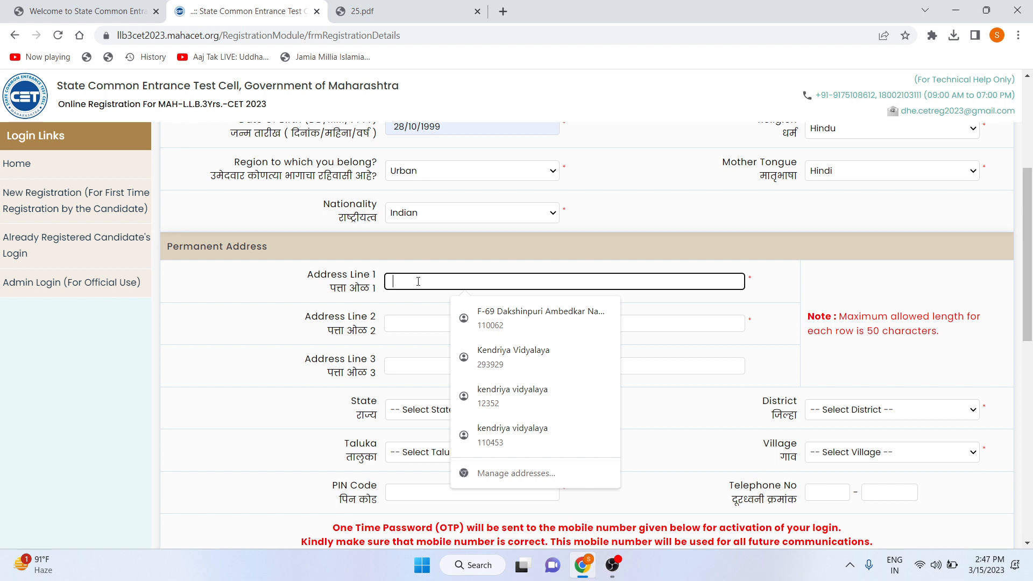
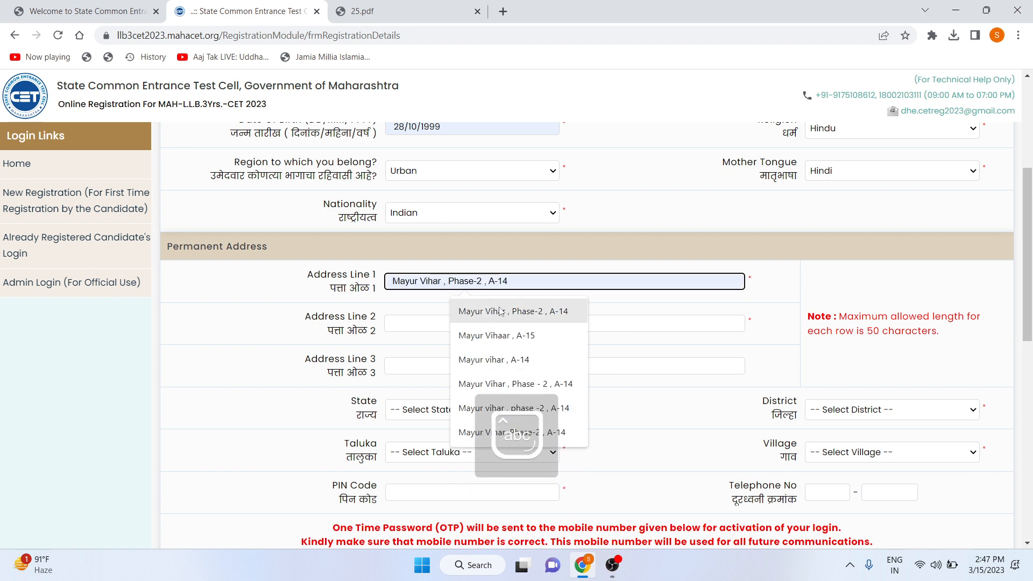
{"action": "left_click", "coordinate": [501, 311]}
- Fill Address Lines 2 and 3 with the suggested locality and city
{"action": "left_click", "coordinate": [483, 324]}
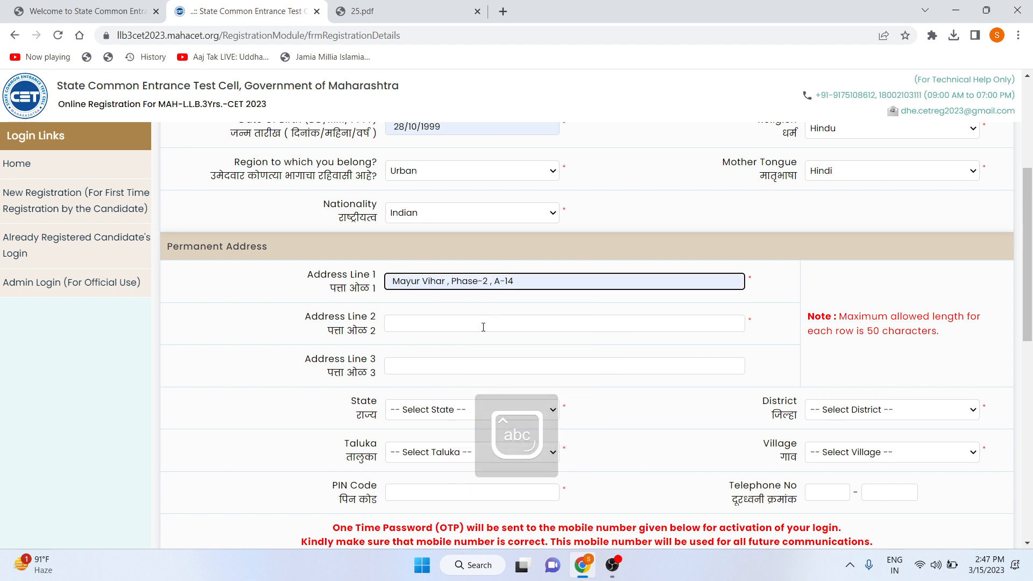
{"action": "type", "text": "Raja Park"}
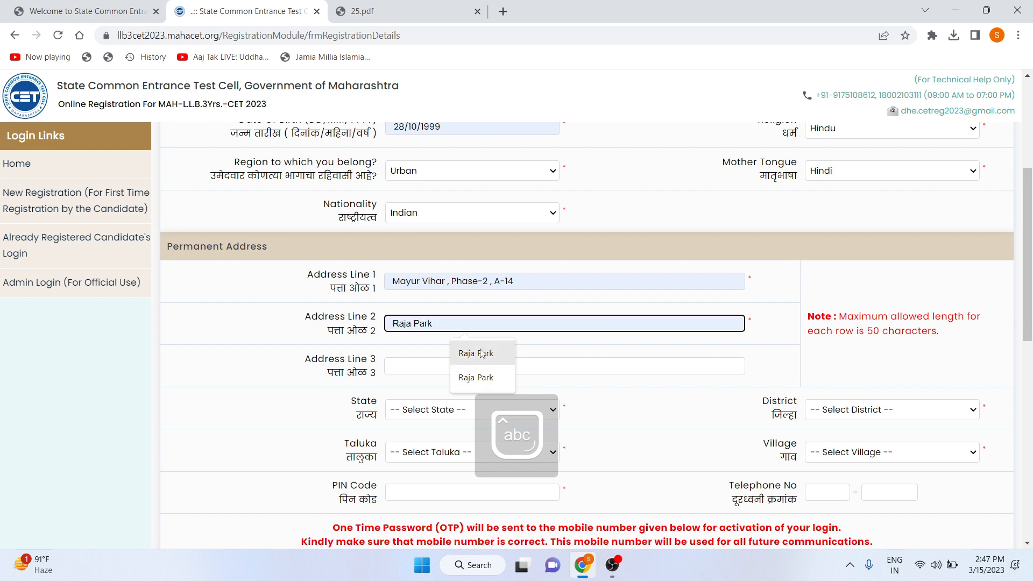
{"action": "left_click", "coordinate": [483, 353]}
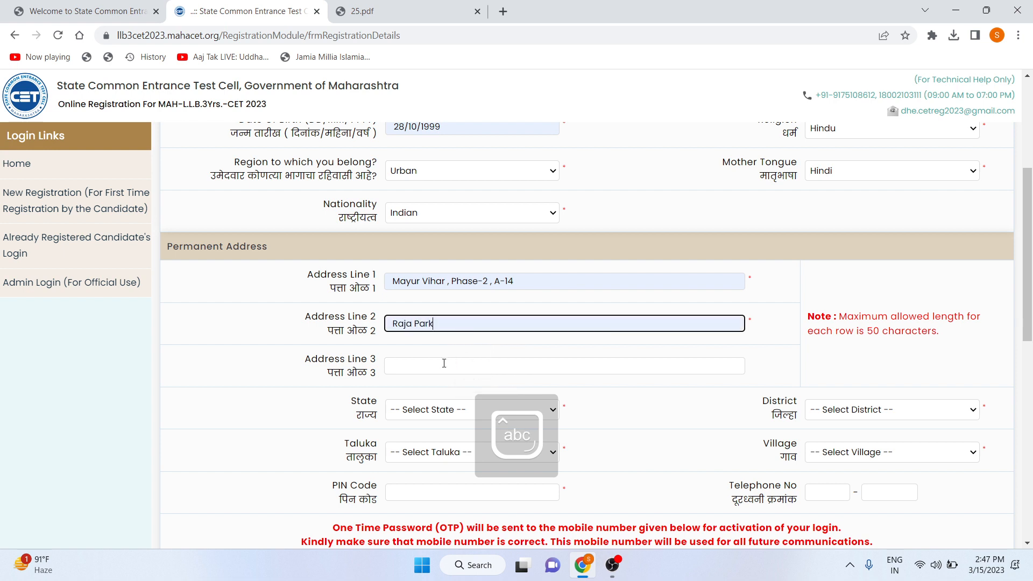
{"action": "left_click", "coordinate": [444, 364]}
{"action": "key", "text": "Down"}
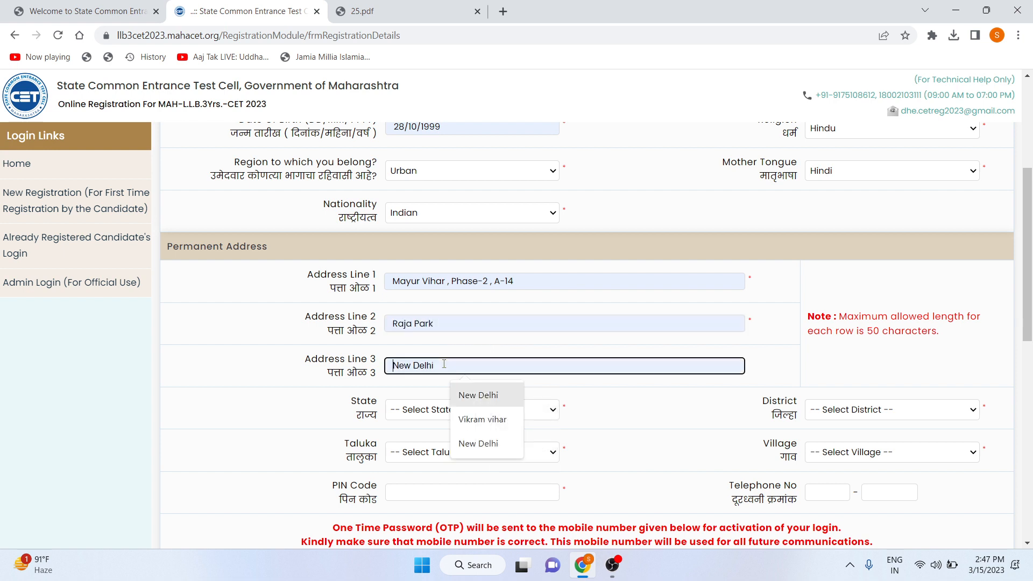
{"action": "key", "text": "Return"}
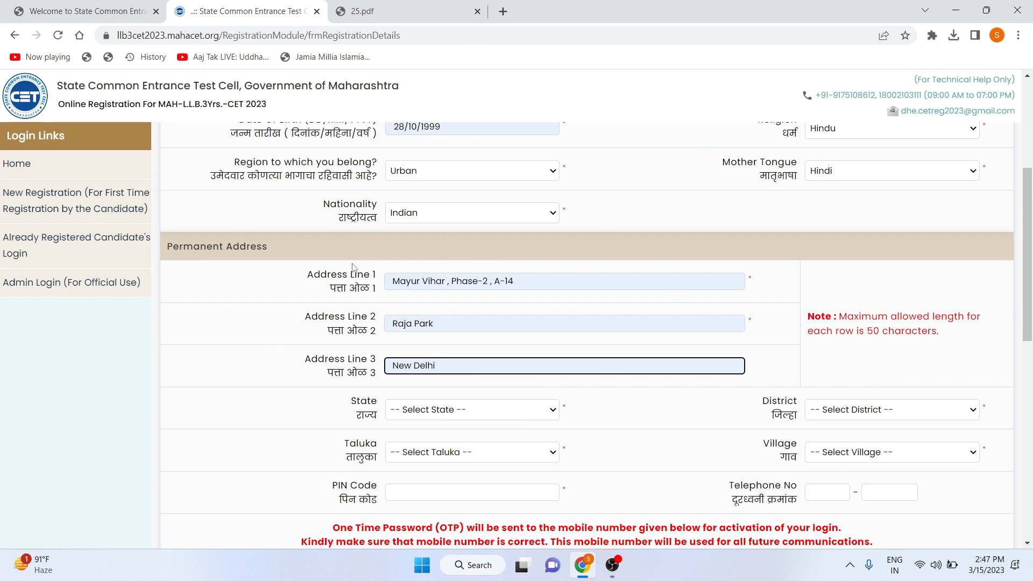
- Check the three address lines by selecting their text, finding Line 1 garbled
{"action": "left_click", "coordinate": [394, 280]}
{"action": "left_click_drag", "start_coordinate": [394, 280], "coordinate": [494, 282]}
{"action": "left_click", "coordinate": [506, 303]}
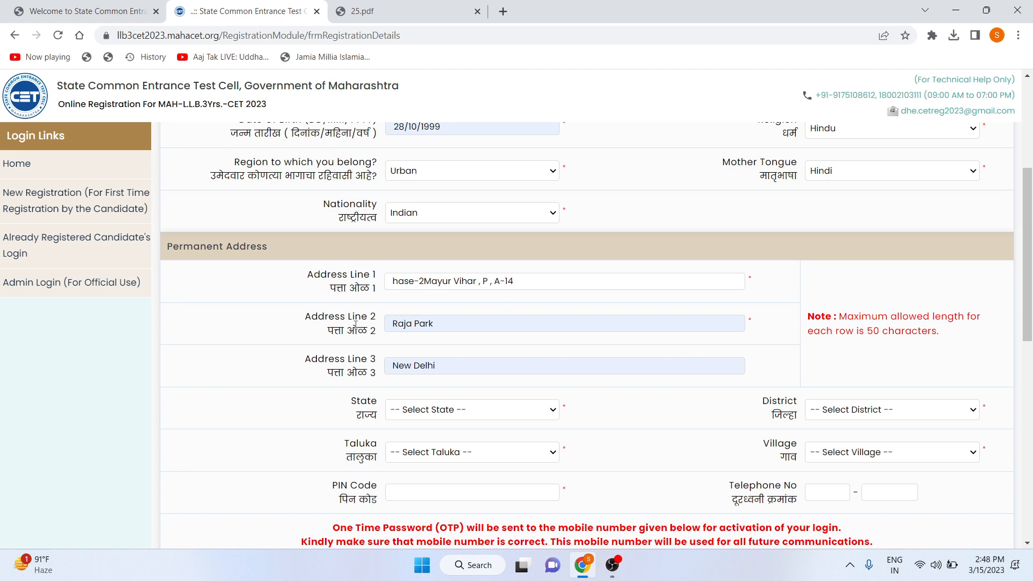
{"action": "left_click_drag", "start_coordinate": [436, 325], "coordinate": [393, 321]}
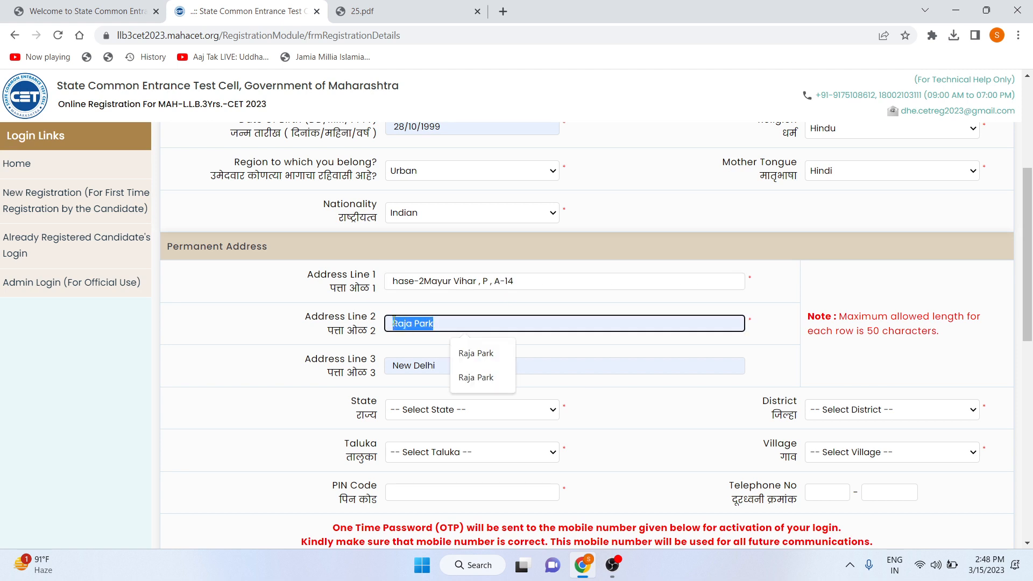
{"action": "left_click", "coordinate": [300, 319]}
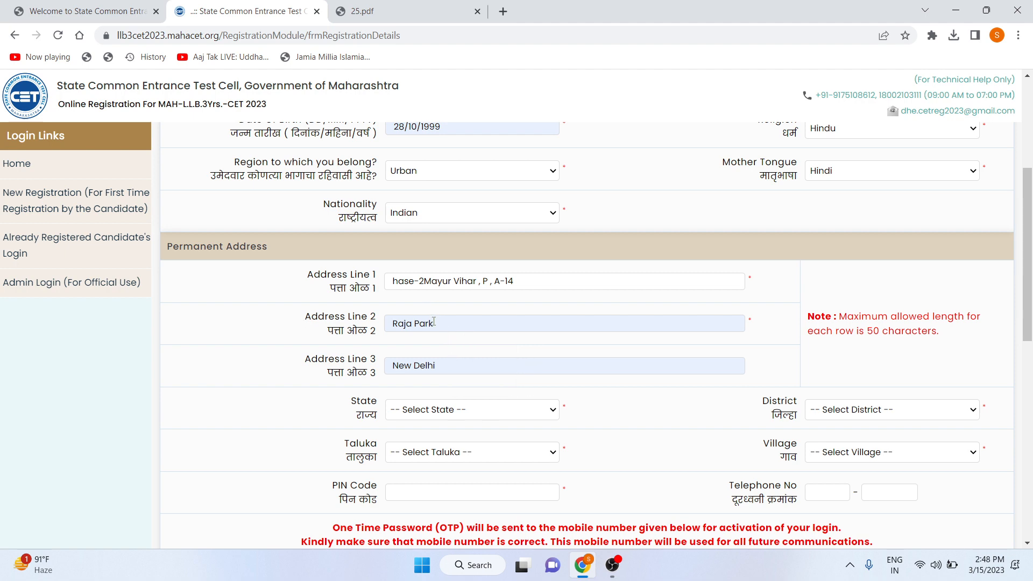
{"action": "left_click_drag", "start_coordinate": [434, 321], "coordinate": [357, 320]}
{"action": "left_click", "coordinate": [322, 314]}
{"action": "scroll", "coordinate": [346, 253], "scroll_direction": "down", "scroll_amount": 1}
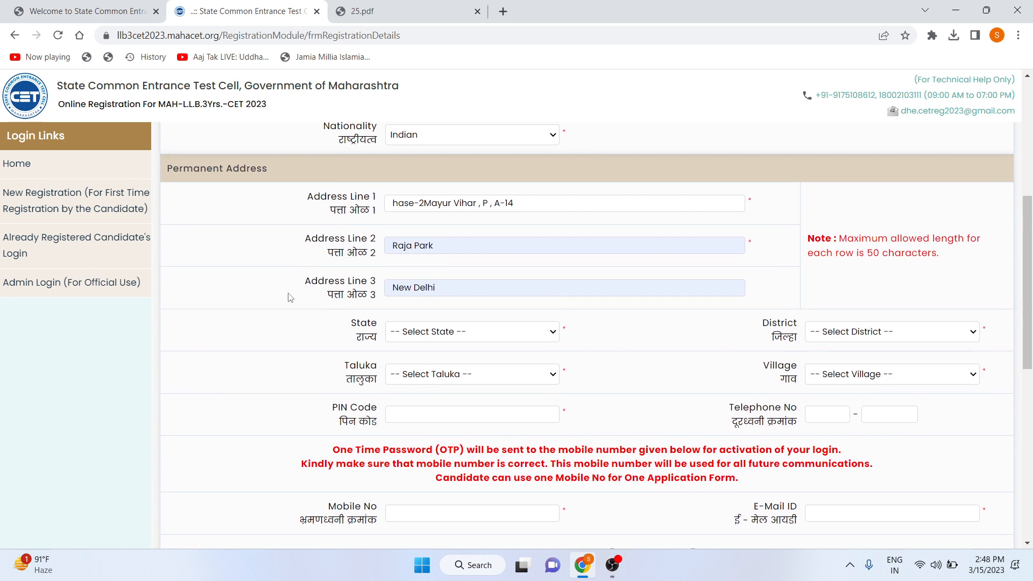
{"action": "left_click_drag", "start_coordinate": [441, 294], "coordinate": [374, 289]}
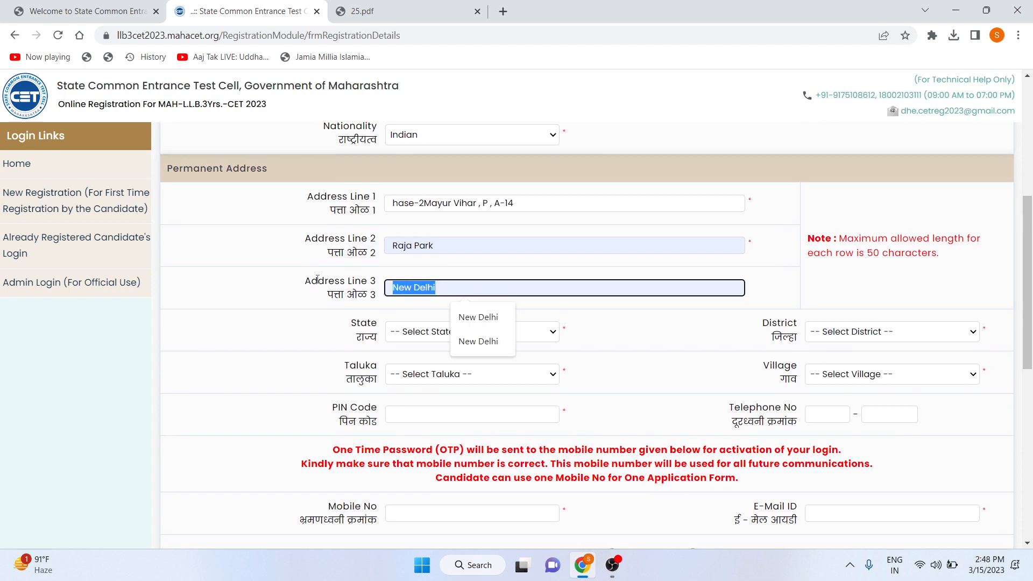
{"action": "left_click", "coordinate": [283, 275]}
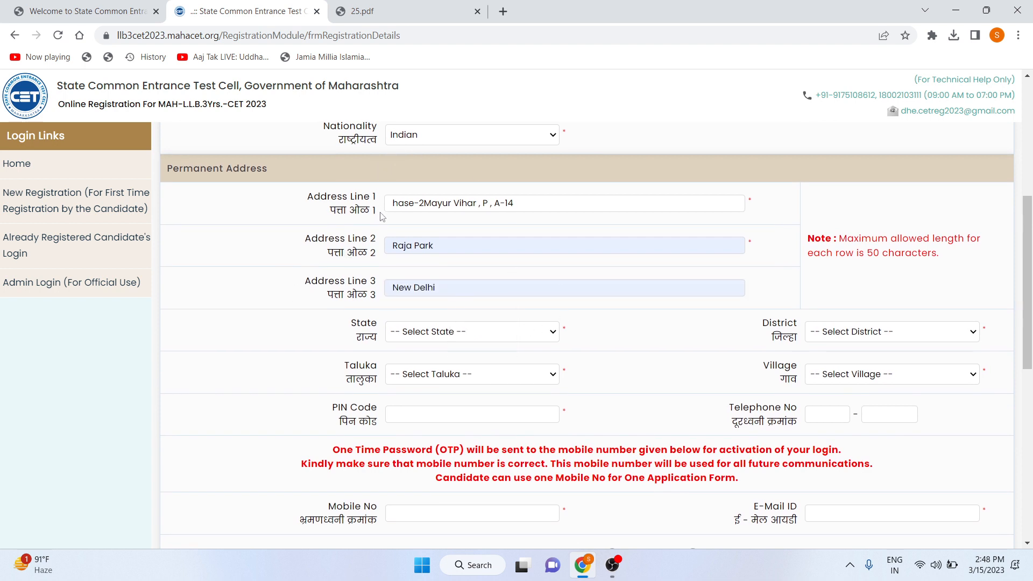
{"action": "left_click_drag", "start_coordinate": [387, 202], "coordinate": [430, 197]}
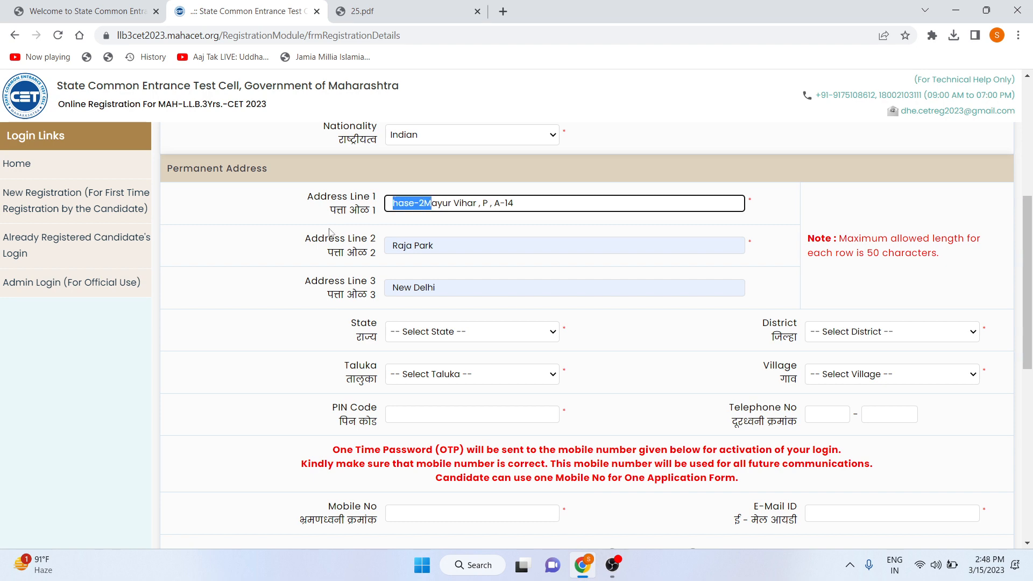
{"action": "left_click", "coordinate": [245, 227]}
{"action": "scroll", "coordinate": [403, 229], "scroll_direction": "up", "scroll_amount": 6}
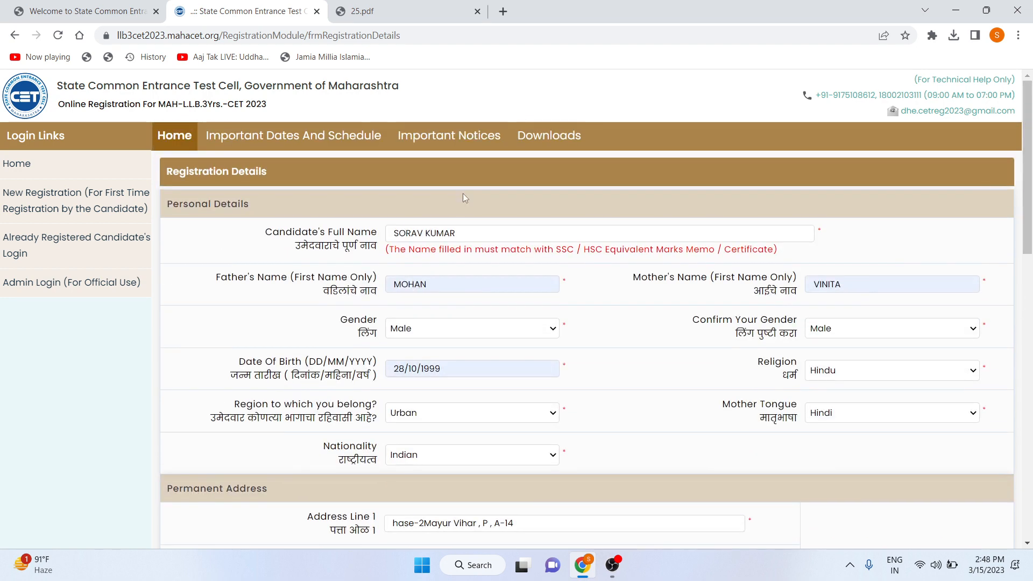
{"action": "scroll", "coordinate": [465, 197], "scroll_direction": "down", "scroll_amount": 2}
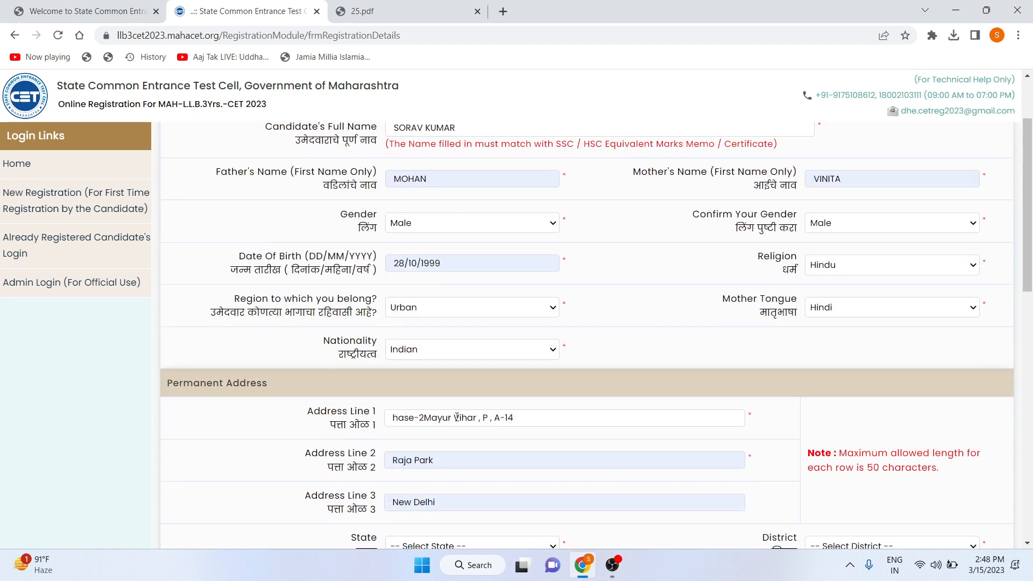
- Clear the garbled Address Line 1 and refill it with the correct suggested address
{"action": "left_click", "coordinate": [510, 418]}
{"action": "key", "text": "ctrl+a"}
{"action": "key", "text": "BackSpace"}
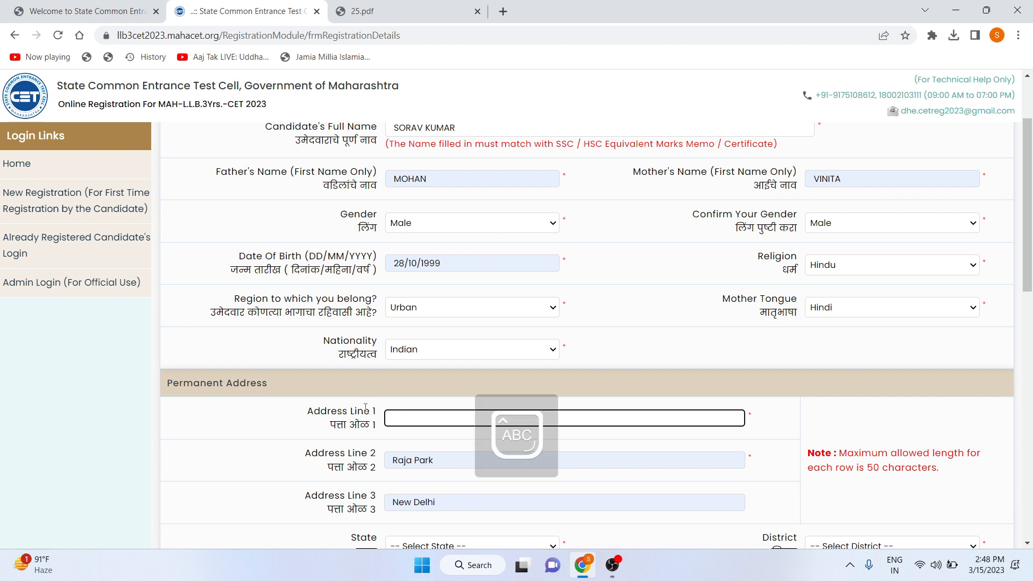
{"action": "left_click", "coordinate": [486, 282]}
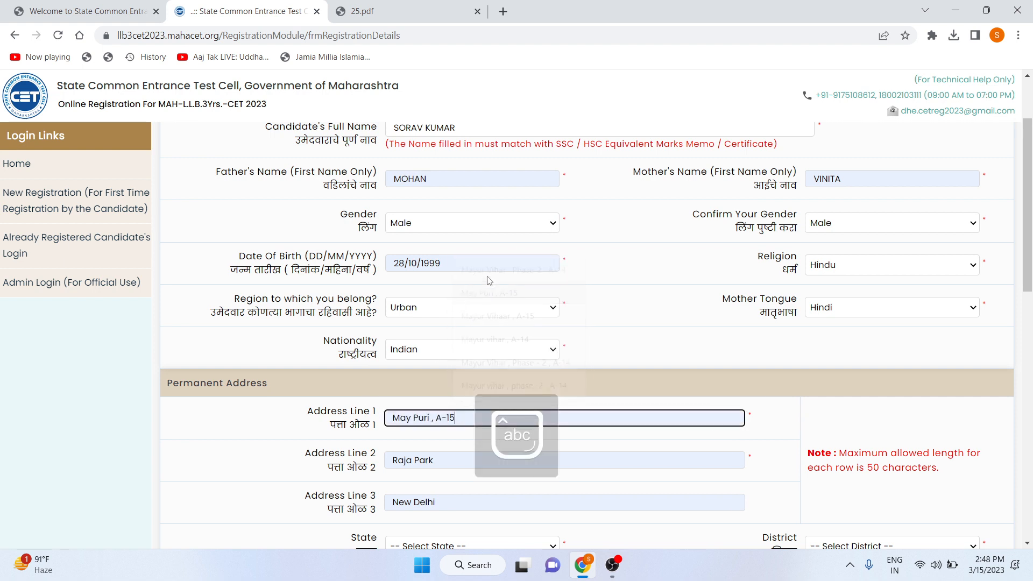
{"action": "key", "text": "BackSpace"}
{"action": "key", "text": "BackSpace"}
{"action": "key", "text": "BackSpace"}
{"action": "key", "text": "BackSpace"}
{"action": "key", "text": "BackSpace"}
{"action": "key", "text": "BackSpace"}
{"action": "key", "text": "BackSpace"}
{"action": "key", "text": "BackSpace"}
{"action": "key", "text": "BackSpace"}
{"action": "key", "text": "BackSpace"}
{"action": "key", "text": "BackSpace"}
{"action": "key", "text": "BackSpace"}
{"action": "key", "text": "BackSpace"}
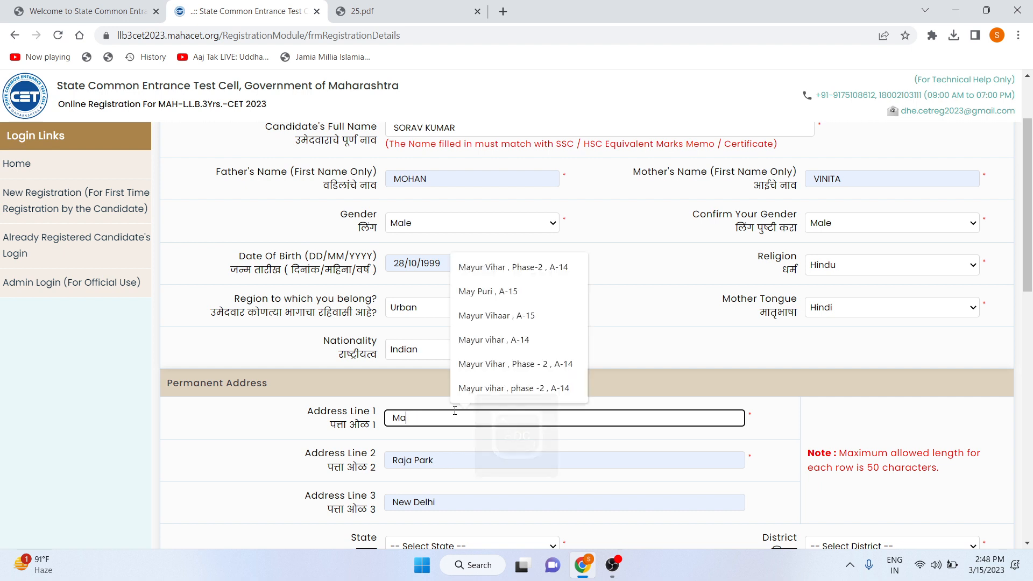
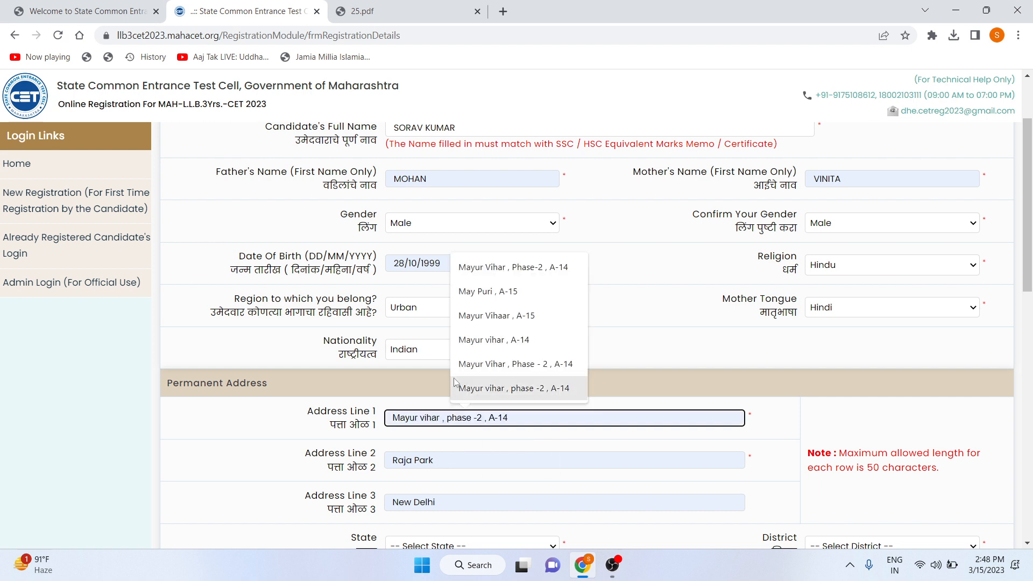
{"action": "left_click", "coordinate": [482, 264]}
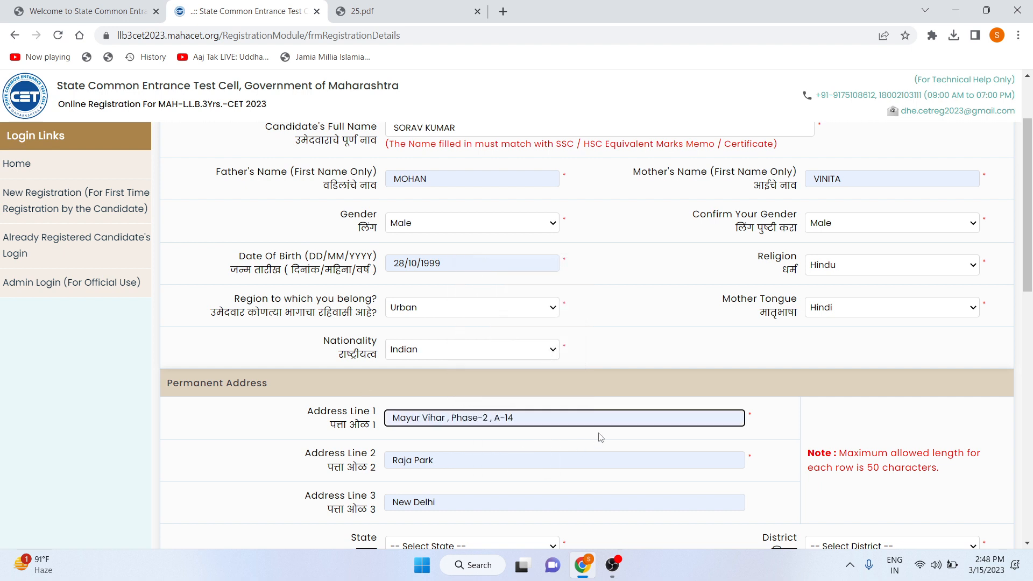
- Select Delhi as the permanent address state
{"action": "left_click", "coordinate": [208, 422]}
{"action": "scroll", "coordinate": [209, 424], "scroll_direction": "down", "scroll_amount": 1}
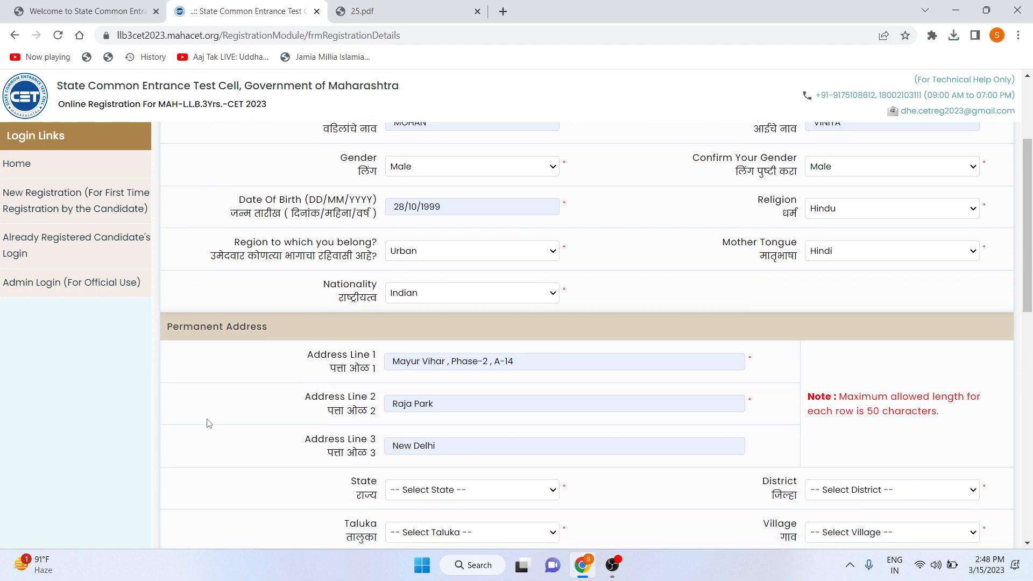
{"action": "scroll", "coordinate": [368, 445], "scroll_direction": "down", "scroll_amount": 1}
{"action": "scroll", "coordinate": [547, 292], "scroll_direction": "down", "scroll_amount": 9}
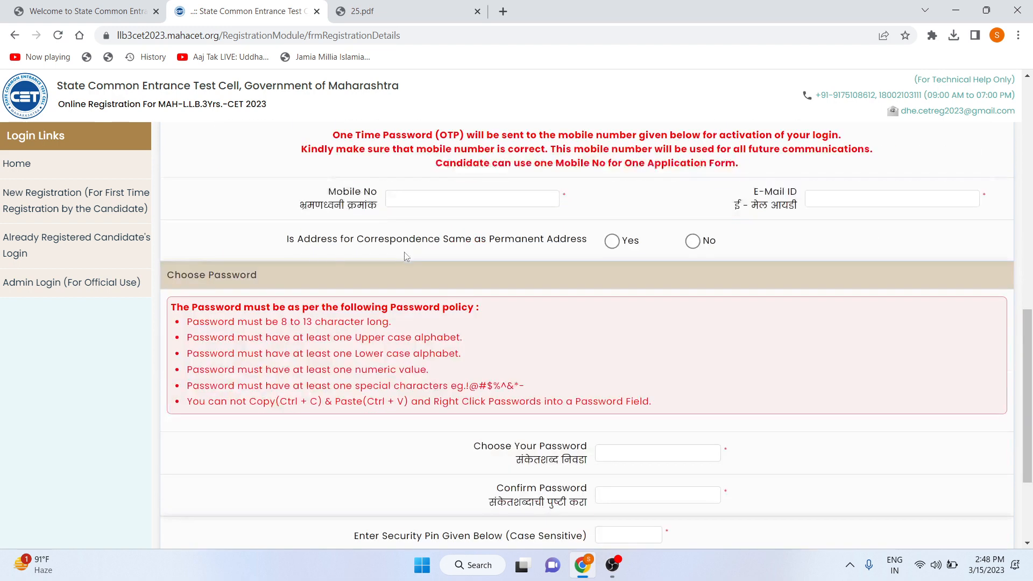
{"action": "scroll", "coordinate": [325, 257], "scroll_direction": "up", "scroll_amount": 6}
{"action": "scroll", "coordinate": [325, 257], "scroll_direction": "up", "scroll_amount": 2}
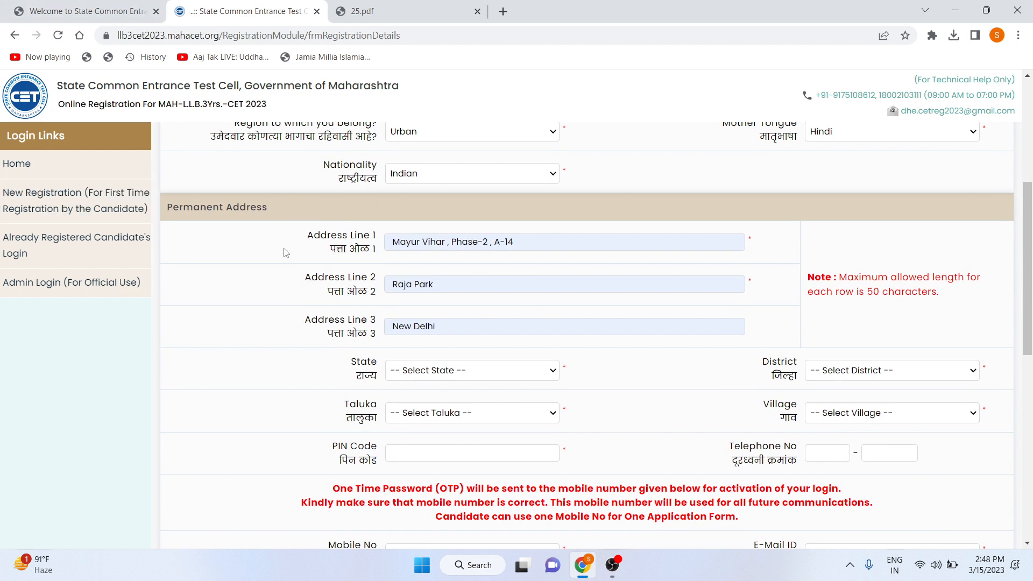
{"action": "scroll", "coordinate": [267, 263], "scroll_direction": "down", "scroll_amount": 2}
{"action": "left_click", "coordinate": [517, 272]}
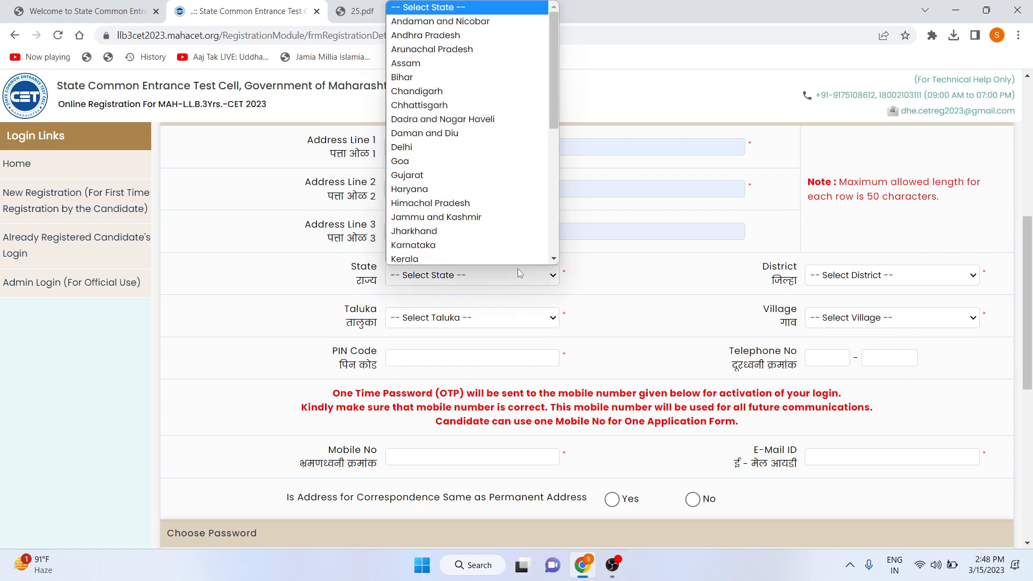
{"action": "left_click", "coordinate": [464, 145]}
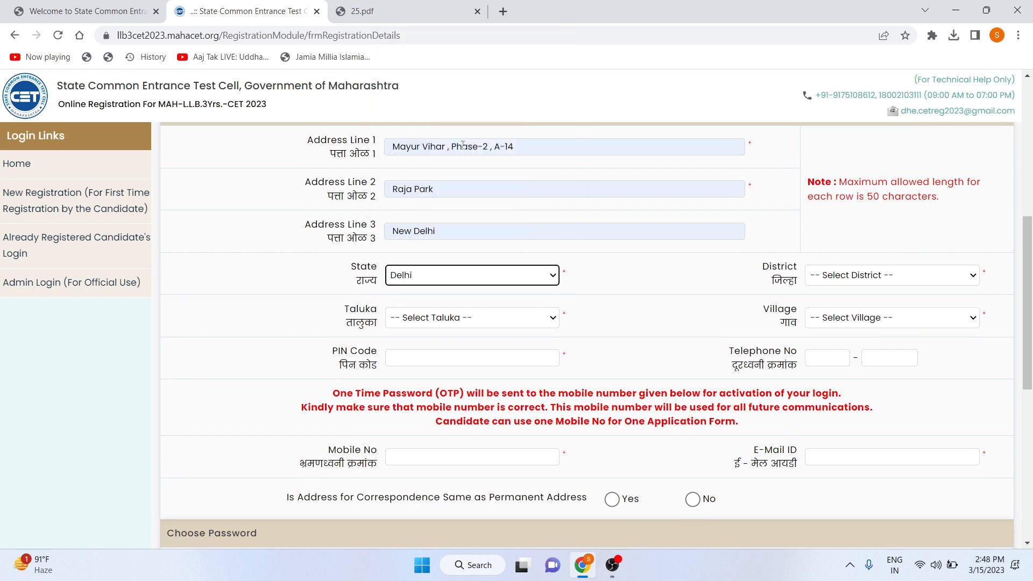
- Select New Delhi as the district, leaving Taluka and Village as Not Applicable
{"action": "scroll", "coordinate": [915, 326], "scroll_direction": "up", "scroll_amount": 1}
{"action": "left_click", "coordinate": [869, 297]}
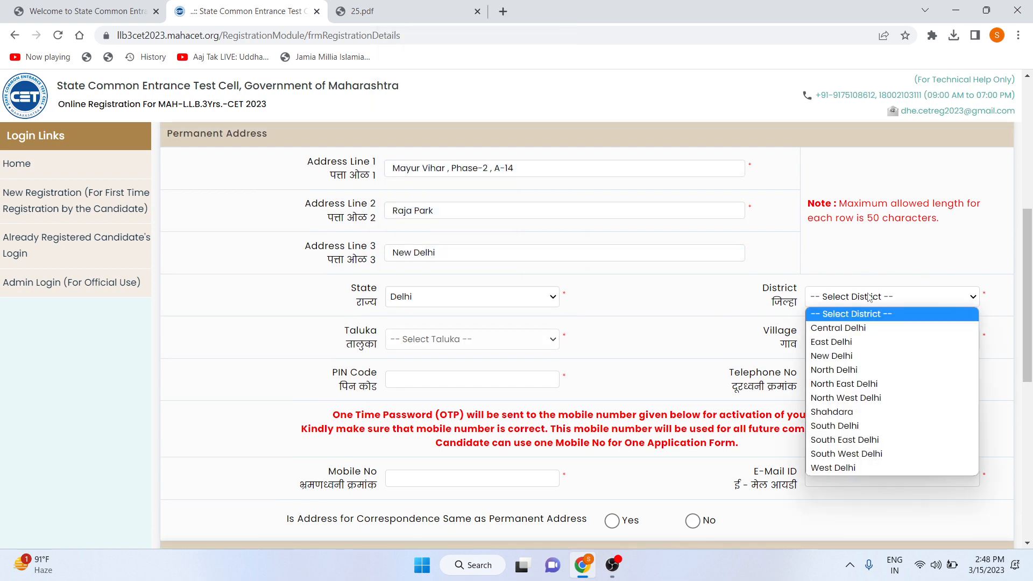
{"action": "left_click", "coordinate": [849, 356]}
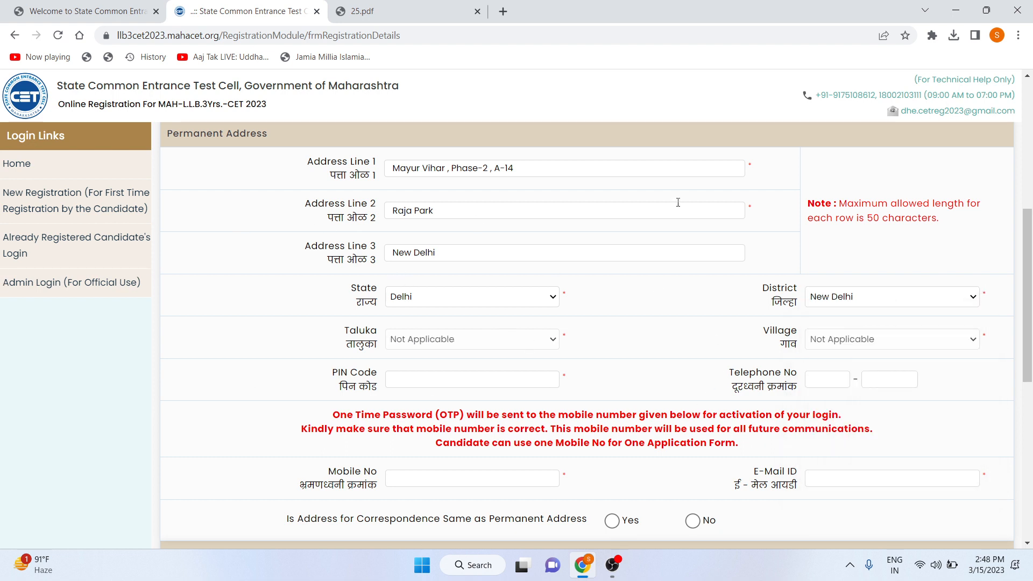
{"action": "left_click", "coordinate": [841, 298]}
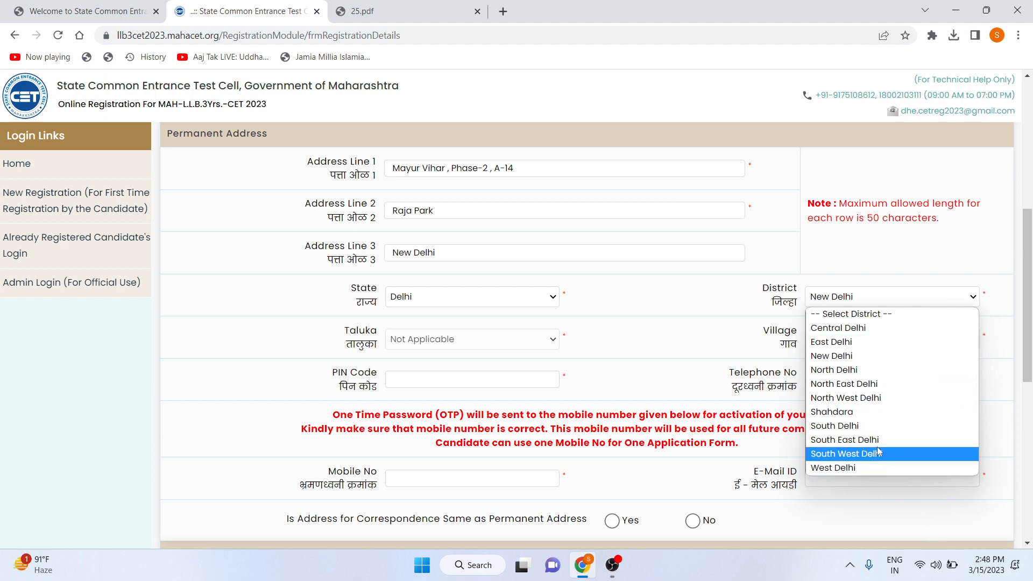
{"action": "left_click", "coordinate": [851, 357]}
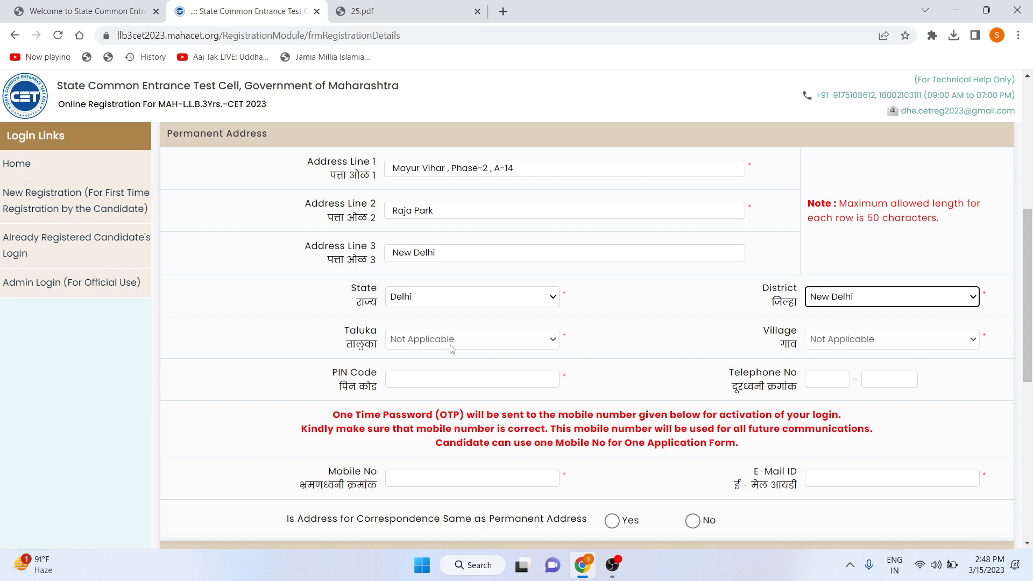
{"action": "left_click", "coordinate": [668, 343]}
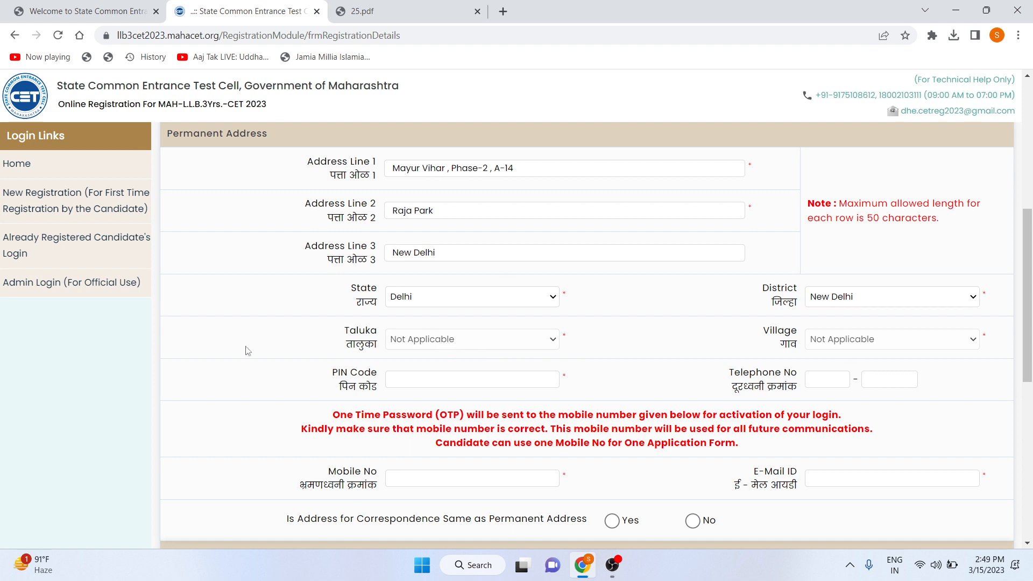
- Enter the PIN code, then fill the mobile number and e-mail ID from autofill suggestions
{"action": "left_click", "coordinate": [479, 377]}
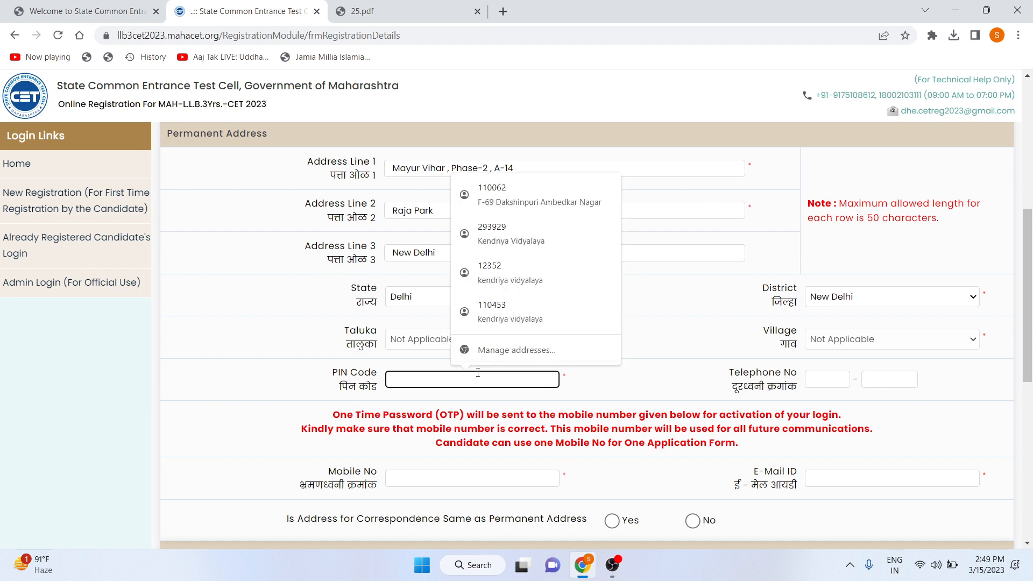
{"action": "type", "text": "119382"}
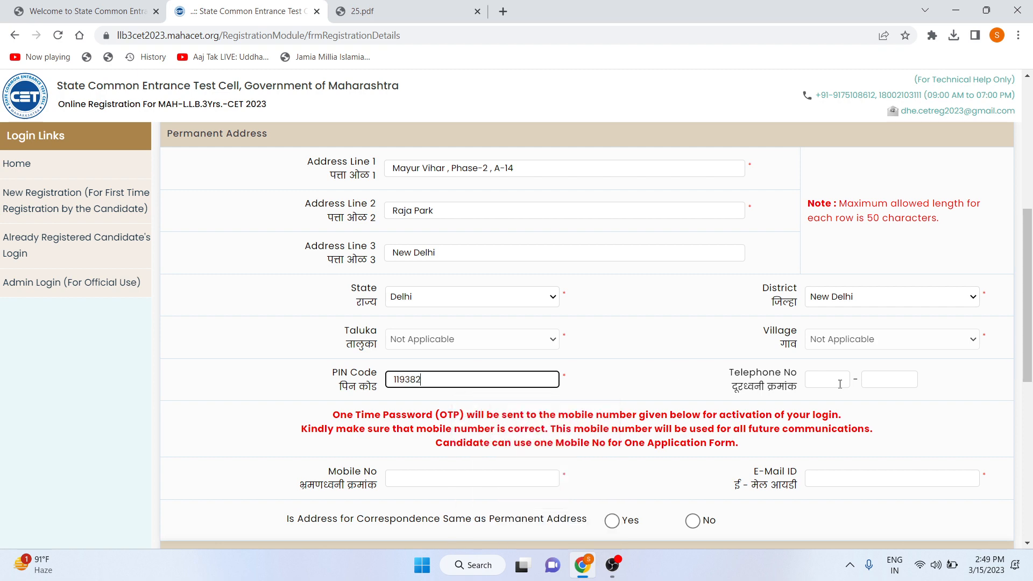
{"action": "scroll", "coordinate": [840, 384], "scroll_direction": "down", "scroll_amount": 3}
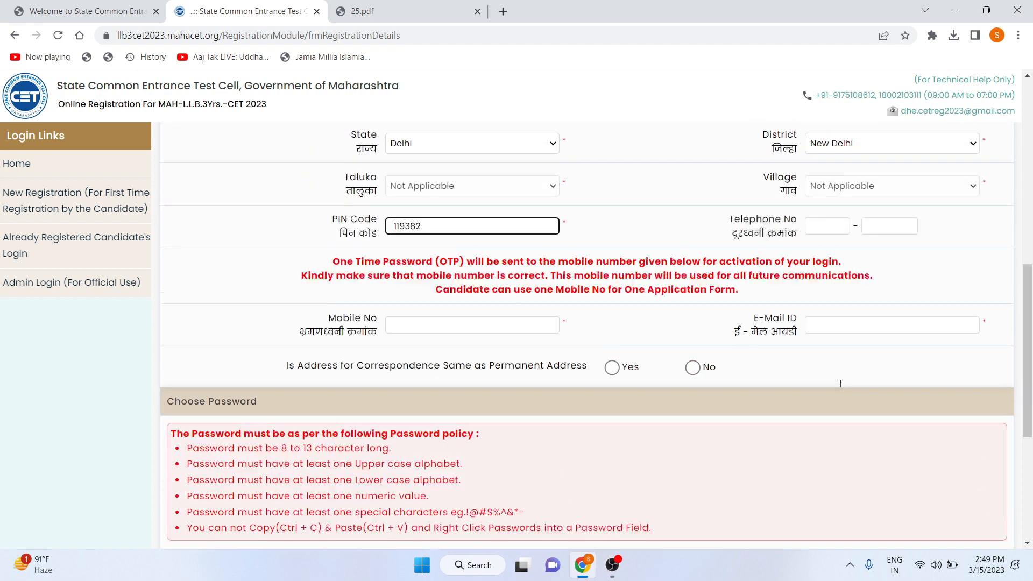
{"action": "left_click", "coordinate": [423, 299]}
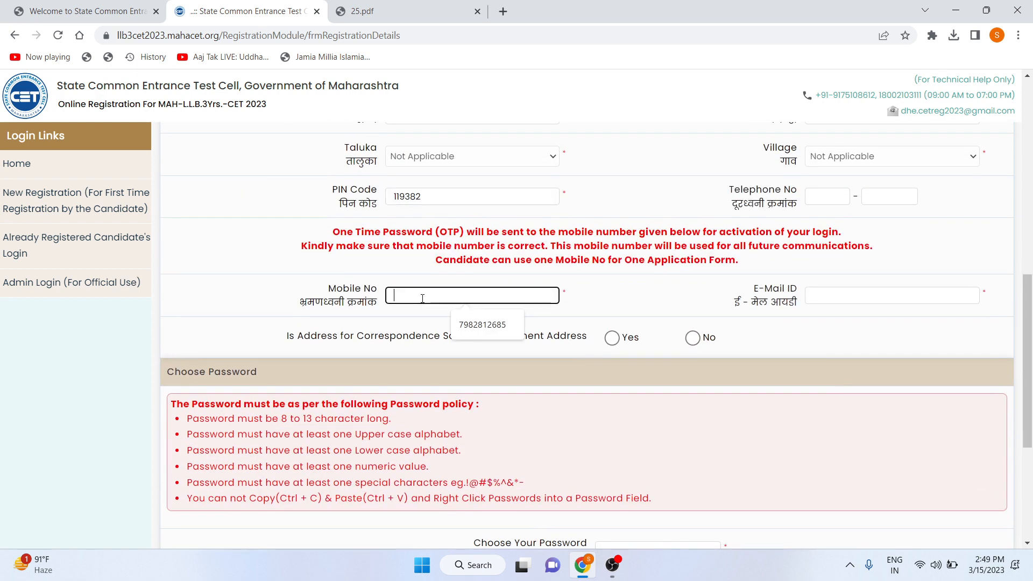
{"action": "left_click", "coordinate": [510, 329]}
{"action": "left_click", "coordinate": [837, 292]}
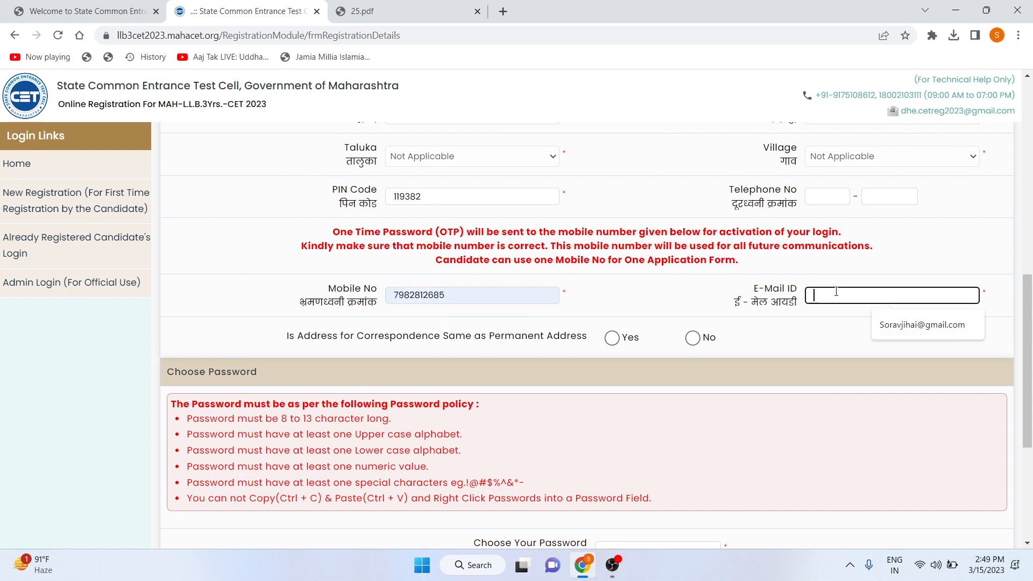
{"action": "type", "text": "So"}
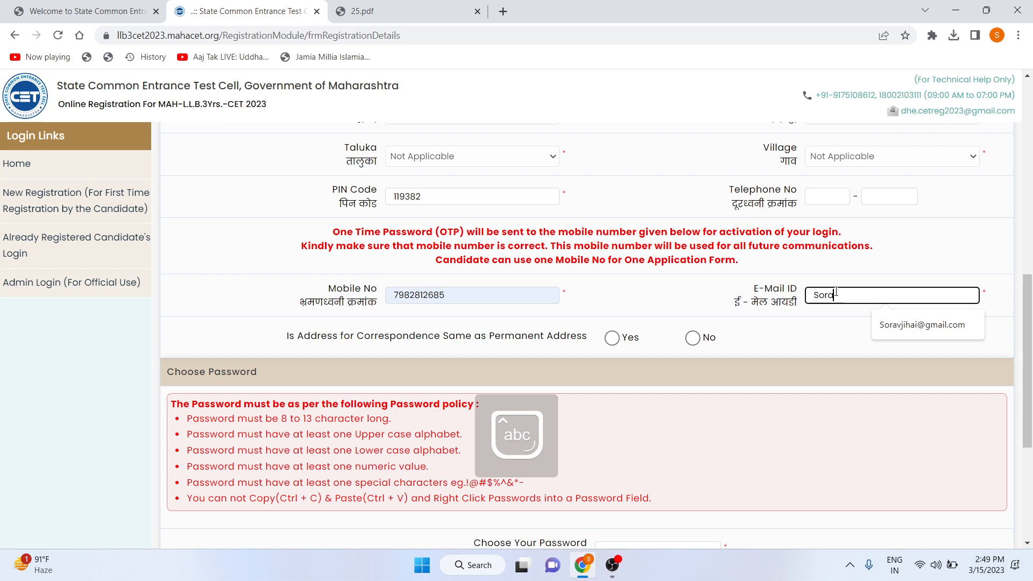
{"action": "type", "text": "ra"}
{"action": "left_click", "coordinate": [945, 325]}
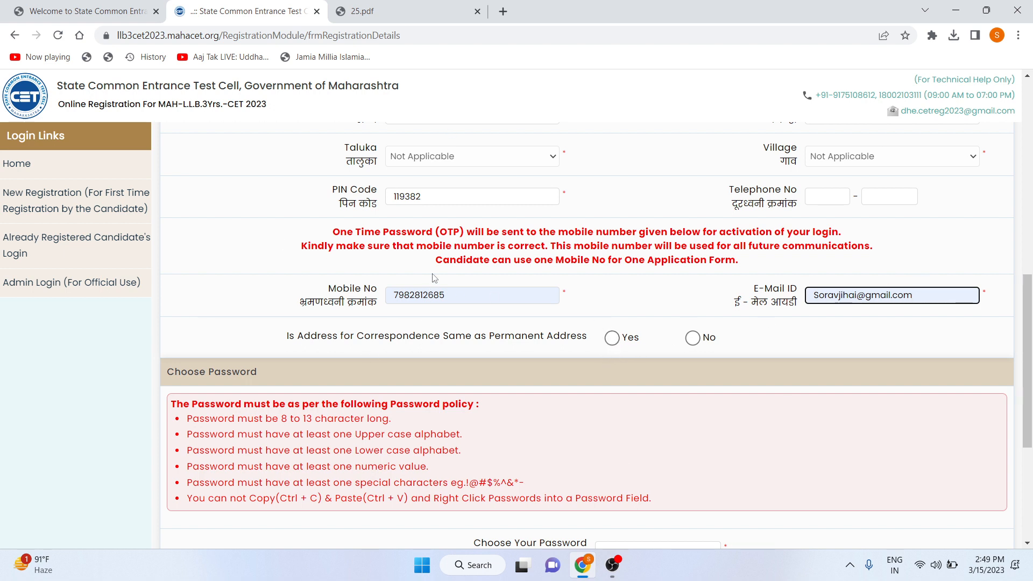
{"action": "scroll", "coordinate": [435, 278], "scroll_direction": "up", "scroll_amount": 1}
- Answer Yes to correspondence address being the same as the permanent address
{"action": "scroll", "coordinate": [467, 213], "scroll_direction": "up", "scroll_amount": 3}
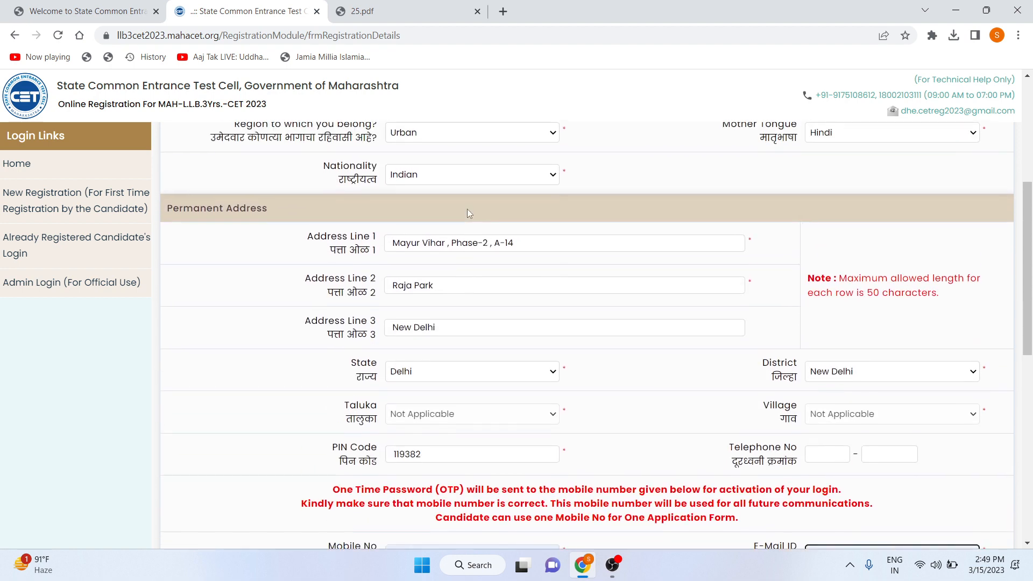
{"action": "scroll", "coordinate": [468, 213], "scroll_direction": "down", "scroll_amount": 6}
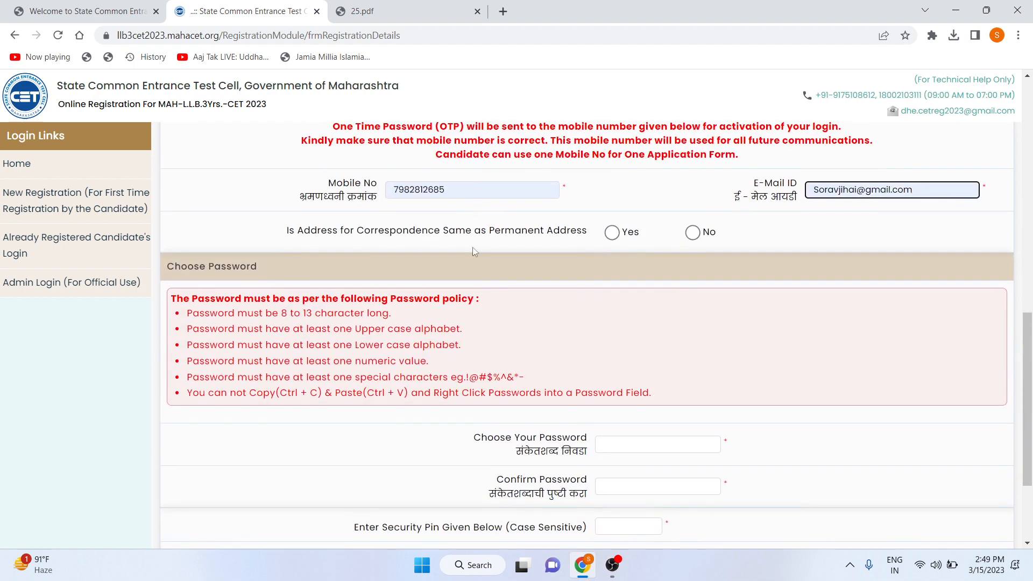
{"action": "scroll", "coordinate": [468, 254], "scroll_direction": "up", "scroll_amount": 6}
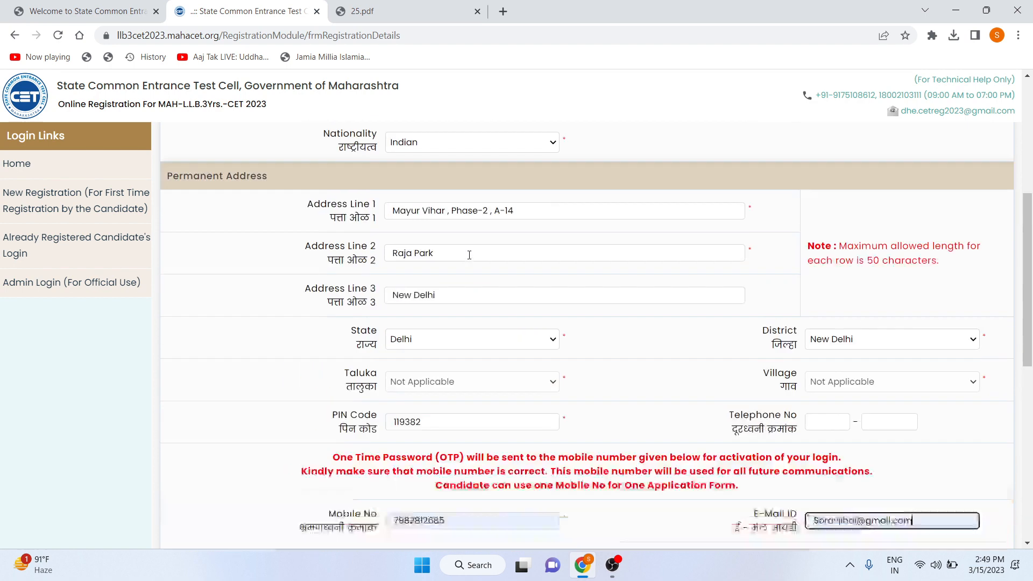
{"action": "scroll", "coordinate": [300, 238], "scroll_direction": "down", "scroll_amount": 1}
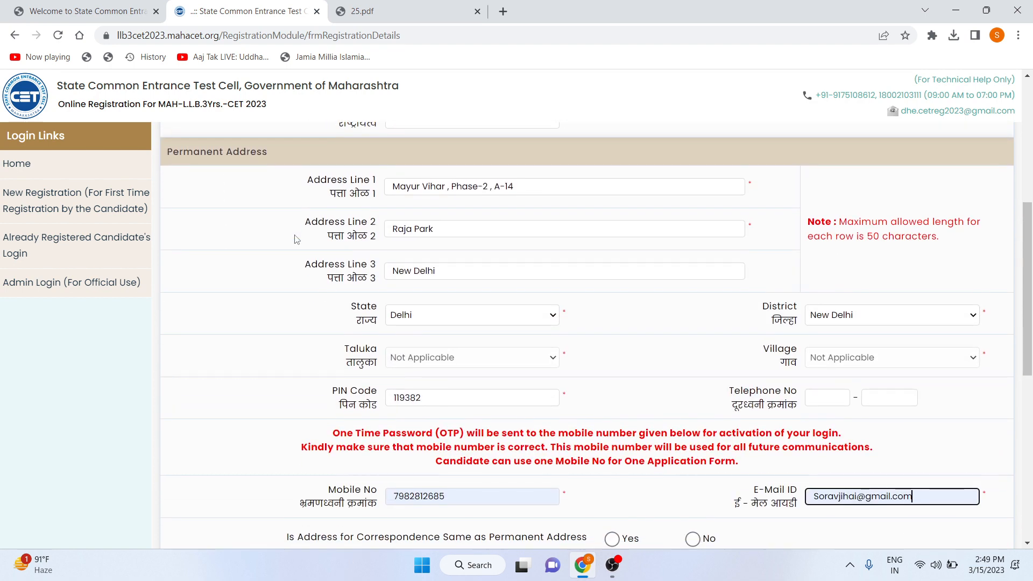
{"action": "scroll", "coordinate": [295, 238], "scroll_direction": "down", "scroll_amount": 3}
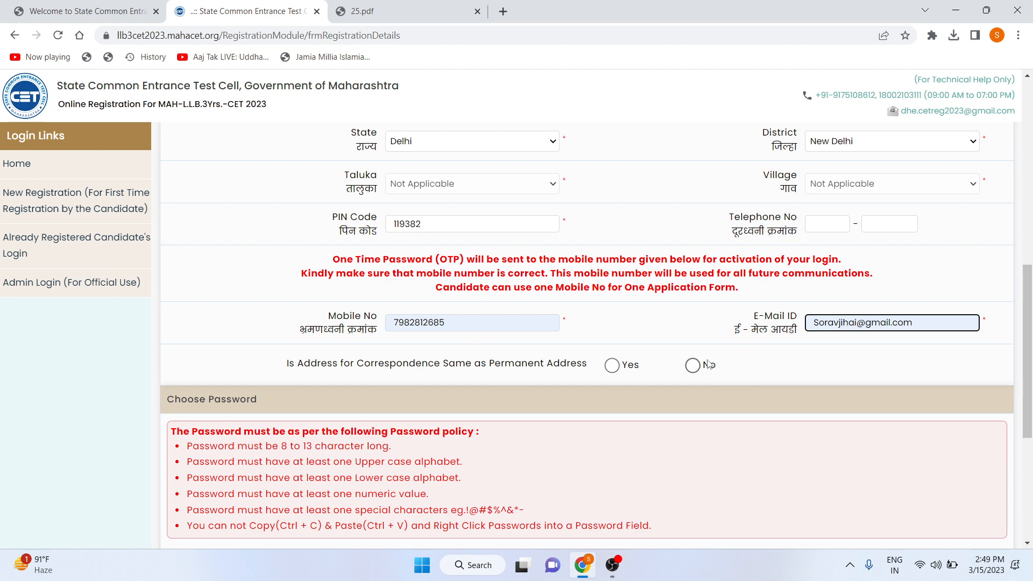
{"action": "left_click", "coordinate": [612, 365]}
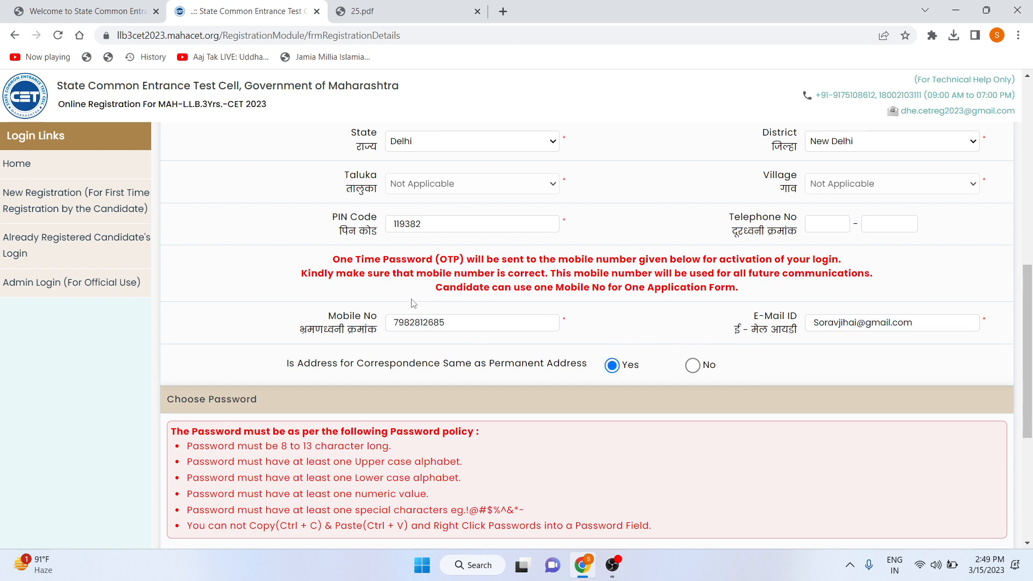
{"action": "scroll", "coordinate": [413, 302], "scroll_direction": "down", "scroll_amount": 3}
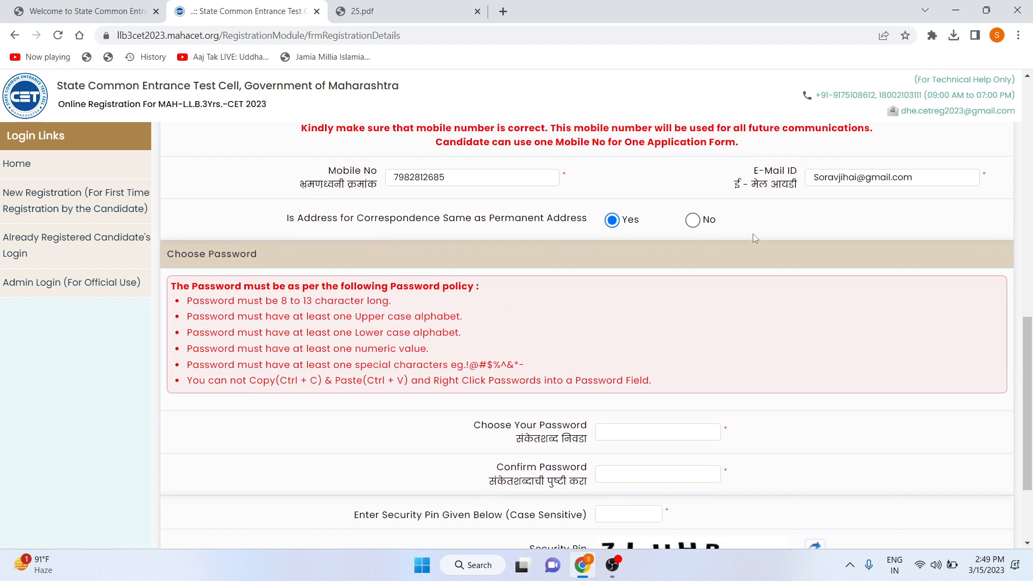
{"action": "scroll", "coordinate": [342, 359], "scroll_direction": "down", "scroll_amount": 2}
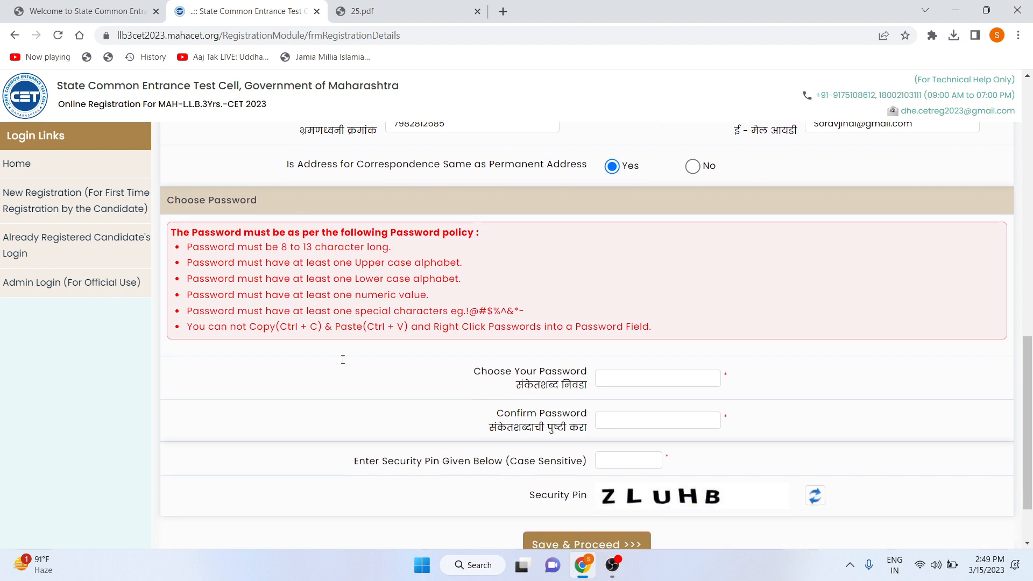
- Type the account password, starting with a capital letter, into Choose Your Password
{"action": "left_click", "coordinate": [653, 351]}
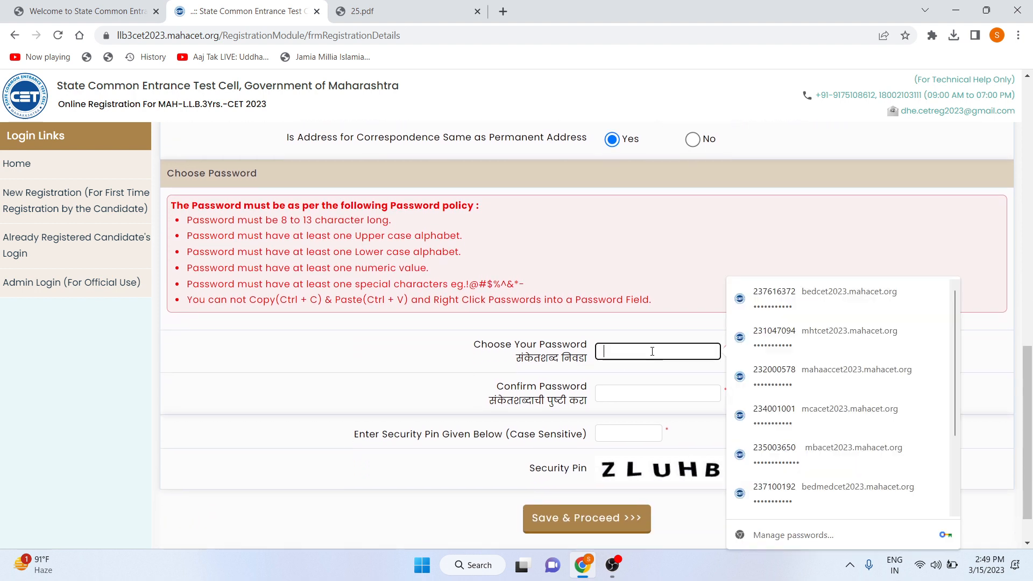
{"action": "key", "text": "Caps_Lock"}
{"action": "type", "text": "•"}
{"action": "key", "text": "Caps_Lock"}
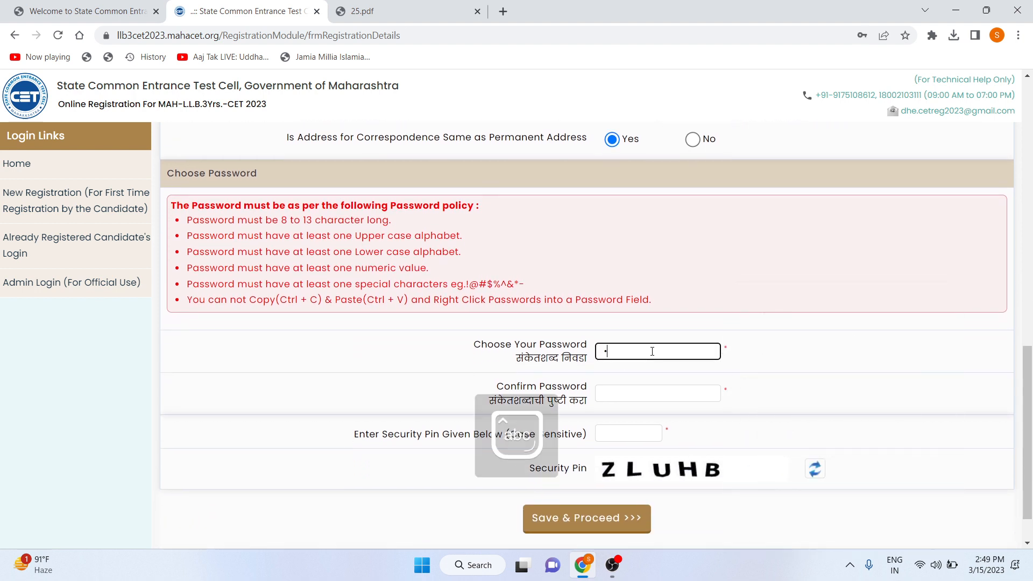
{"action": "type", "text": "••••••••••"}
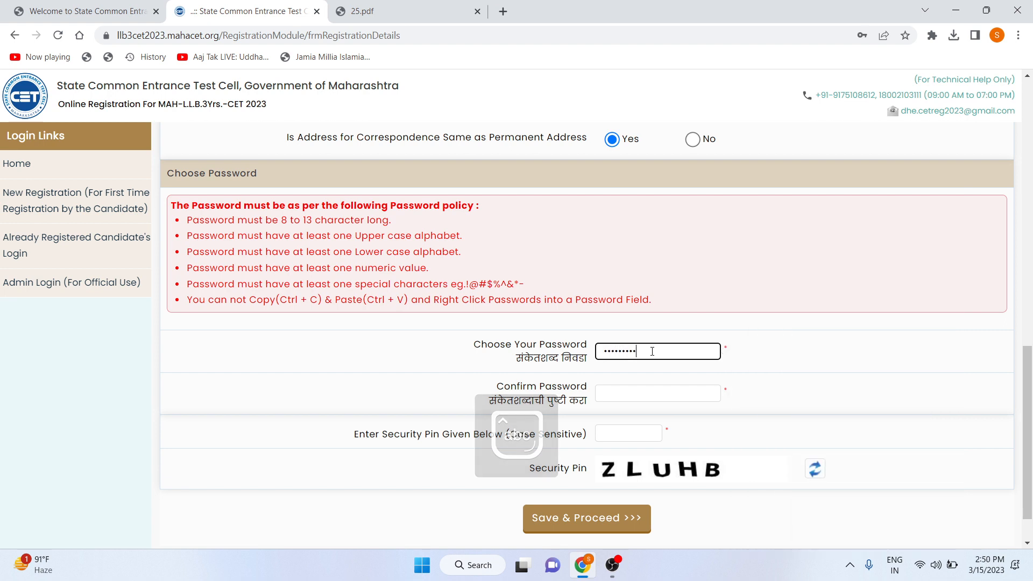
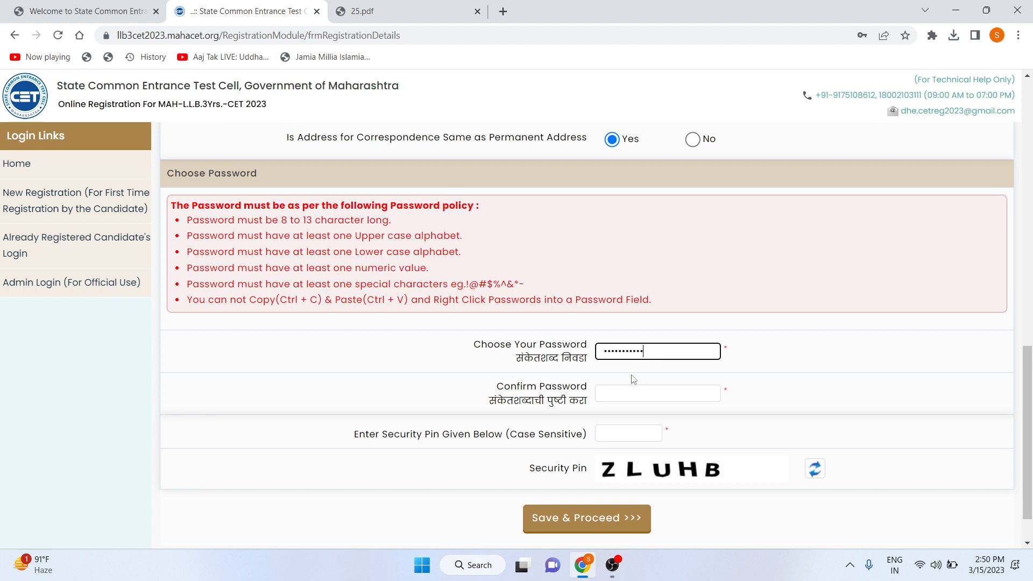
- Retype the account password, starting with a capital letter, in Confirm Password
{"action": "left_click", "coordinate": [625, 395]}
{"action": "key", "text": "Caps_Lock"}
{"action": "type", "text": "•"}
{"action": "key", "text": "Caps_Lock"}
{"action": "type", "text": "••••••"}
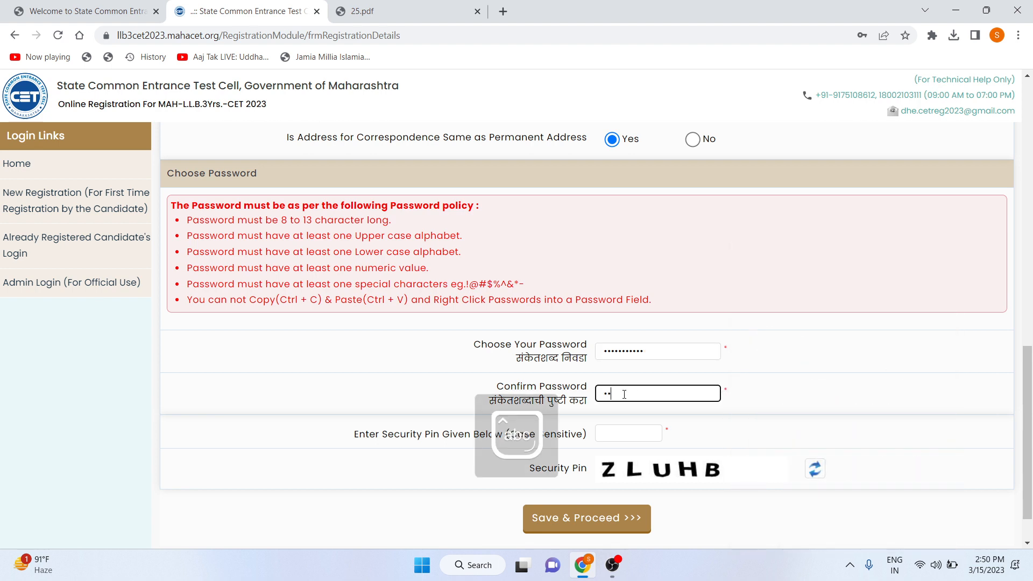
{"action": "type", "text": "••••"}
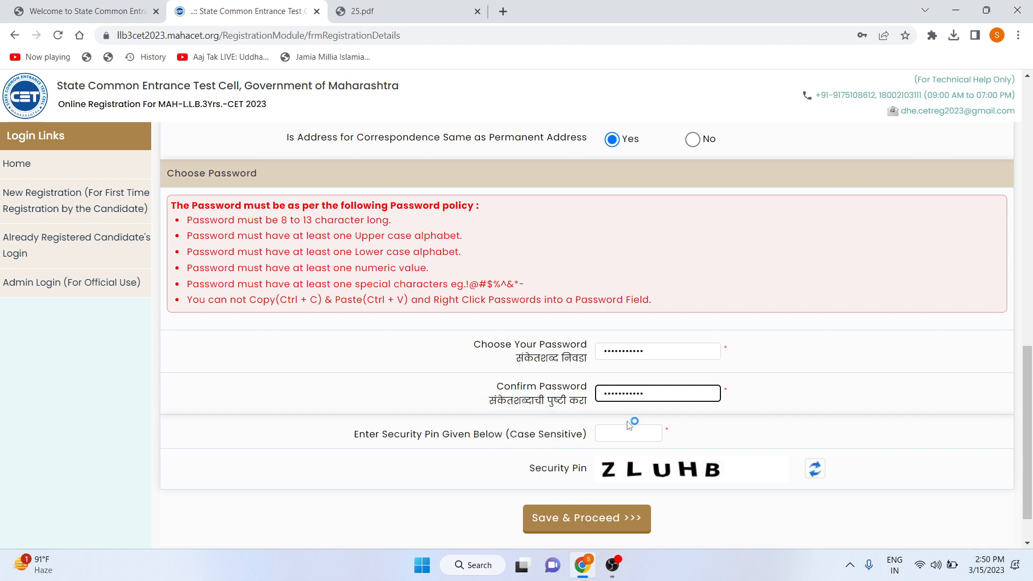
- Enter the security pin shown in the image in capitals and submit the registration details
{"action": "left_click", "coordinate": [623, 435]}
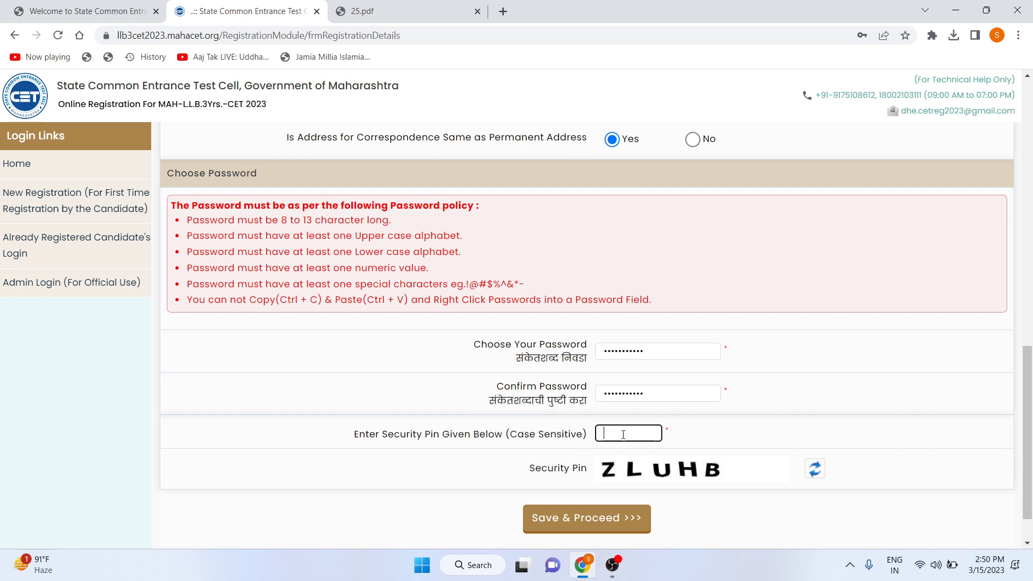
{"action": "key", "text": "Caps_Lock"}
{"action": "type", "text": "Z"}
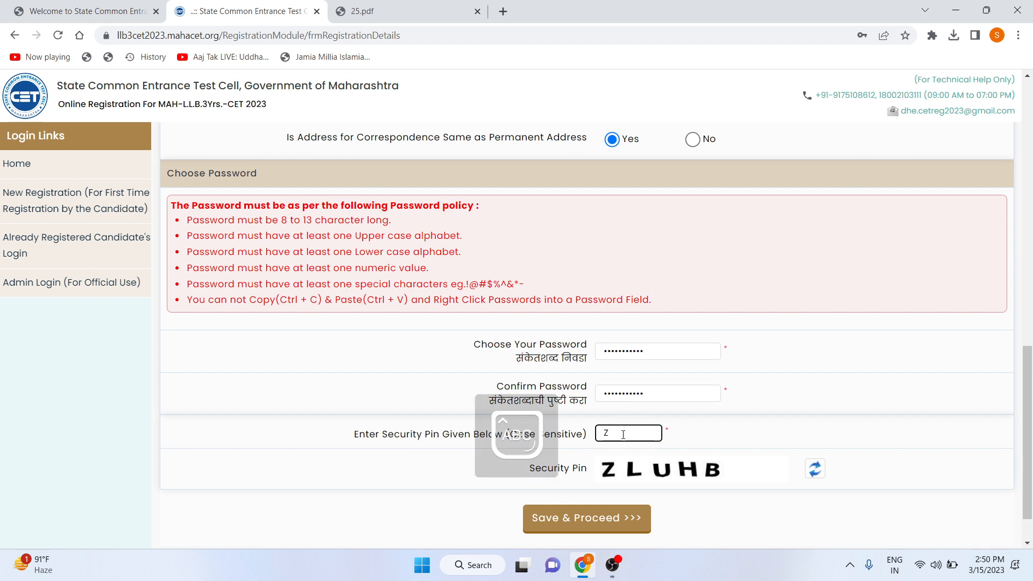
{"action": "type", "text": "LUHB"}
{"action": "key", "text": "Caps_Lock"}
{"action": "left_click", "coordinate": [591, 516]}
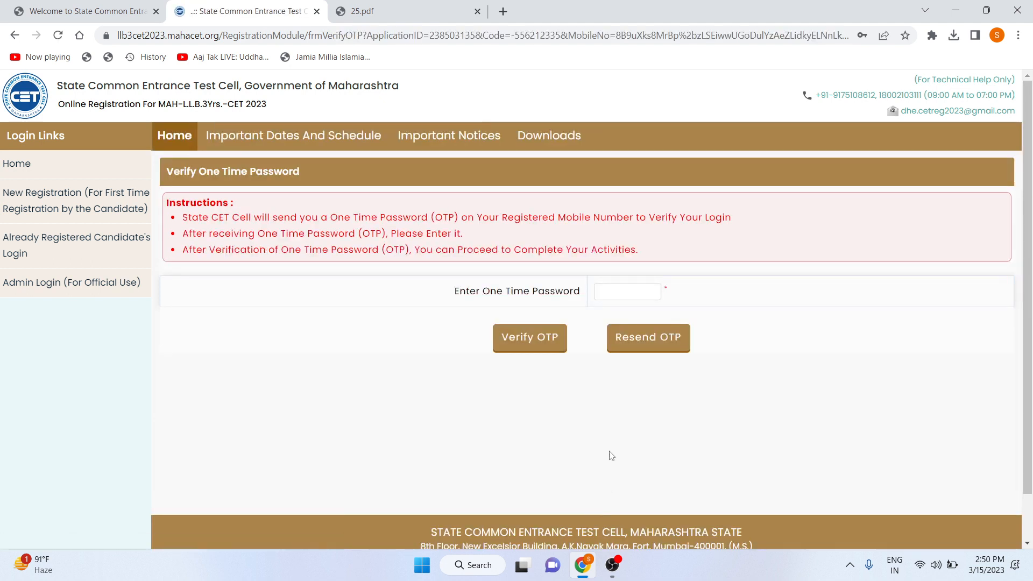
- Enter the six-digit one-time password received by SMS and verify it
{"action": "left_click", "coordinate": [630, 291]}
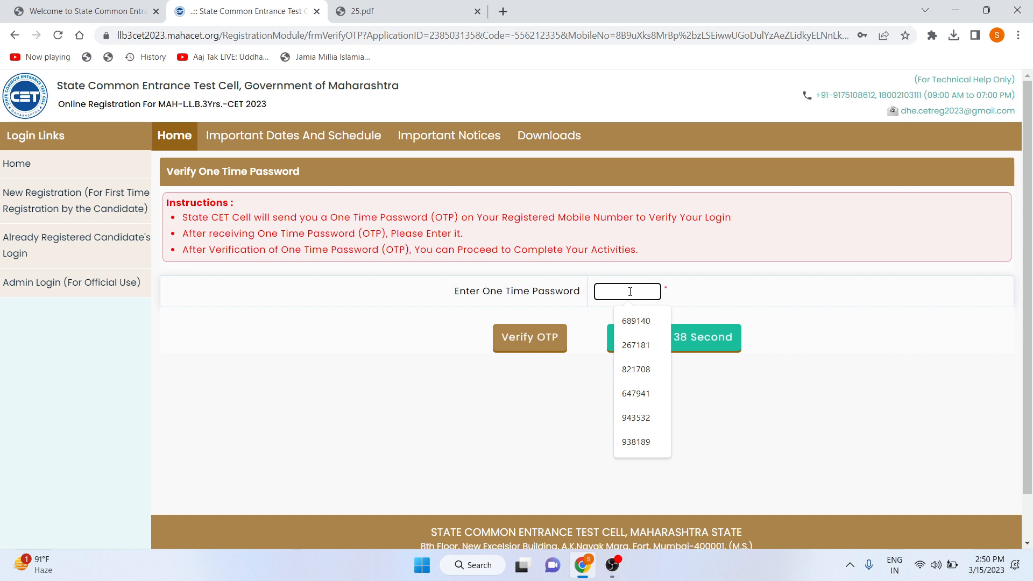
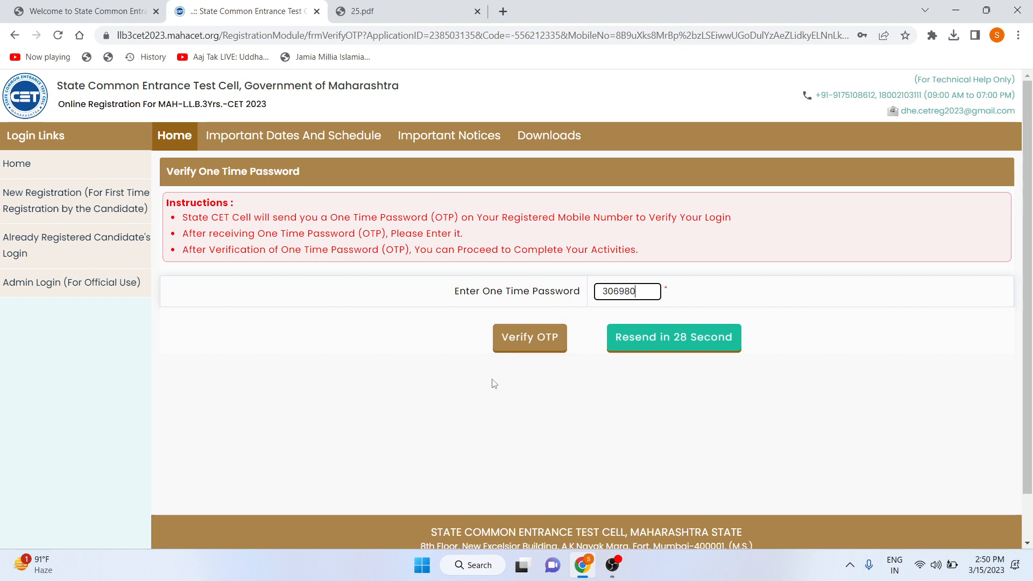
{"action": "left_click", "coordinate": [523, 339]}
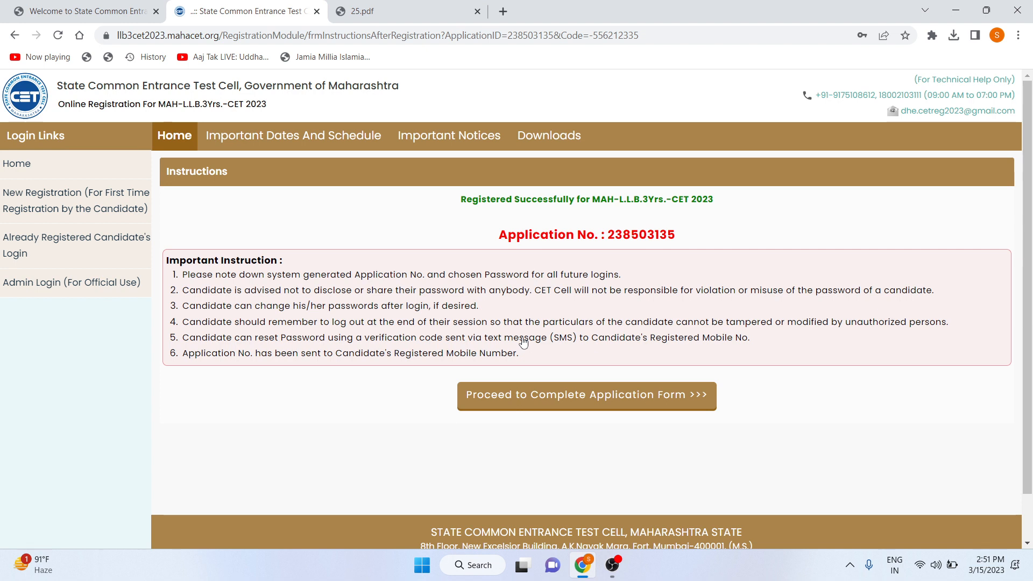
- Proceed to the application form and sign in with the newly issued application number
{"action": "left_click", "coordinate": [479, 397]}
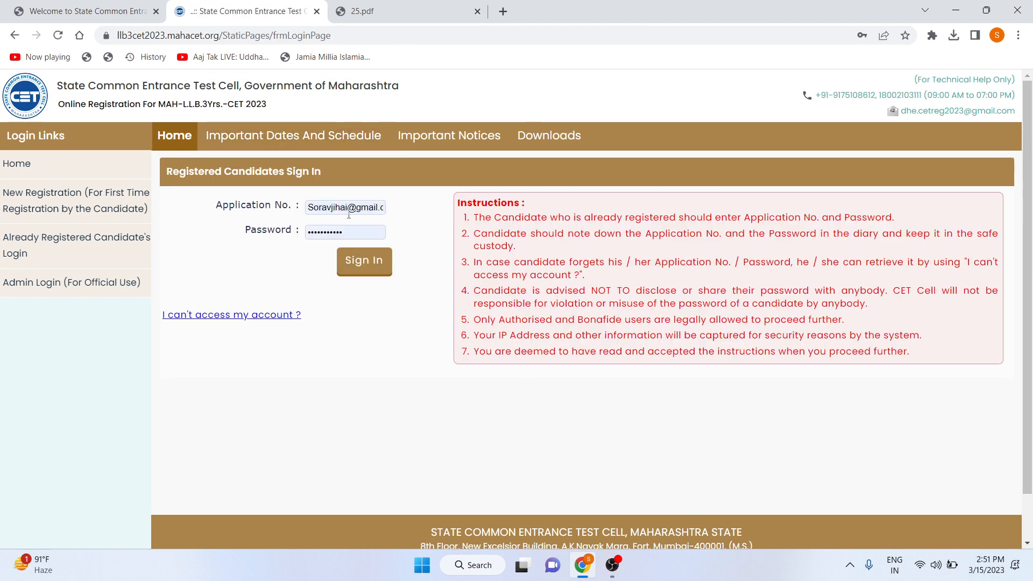
{"action": "left_click", "coordinate": [349, 209]}
{"action": "key", "text": "ctrl+a"}
{"action": "key", "text": "BackSpace"}
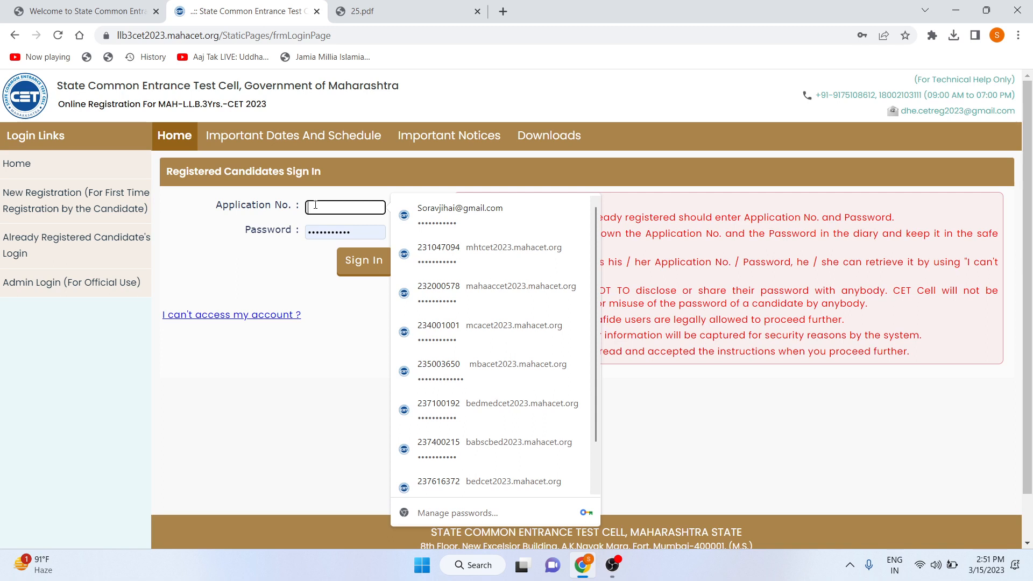
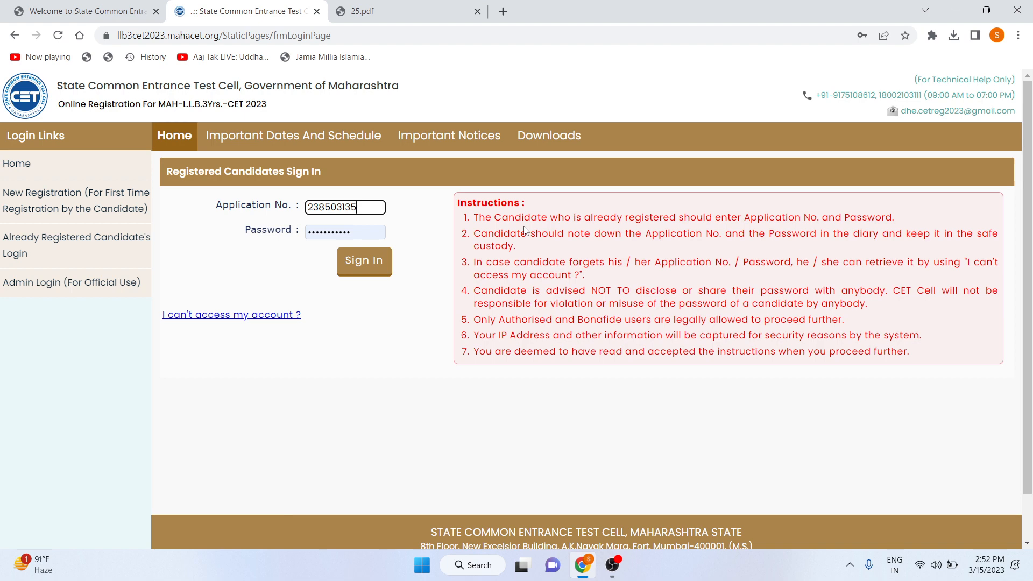
{"action": "left_click", "coordinate": [351, 262]}
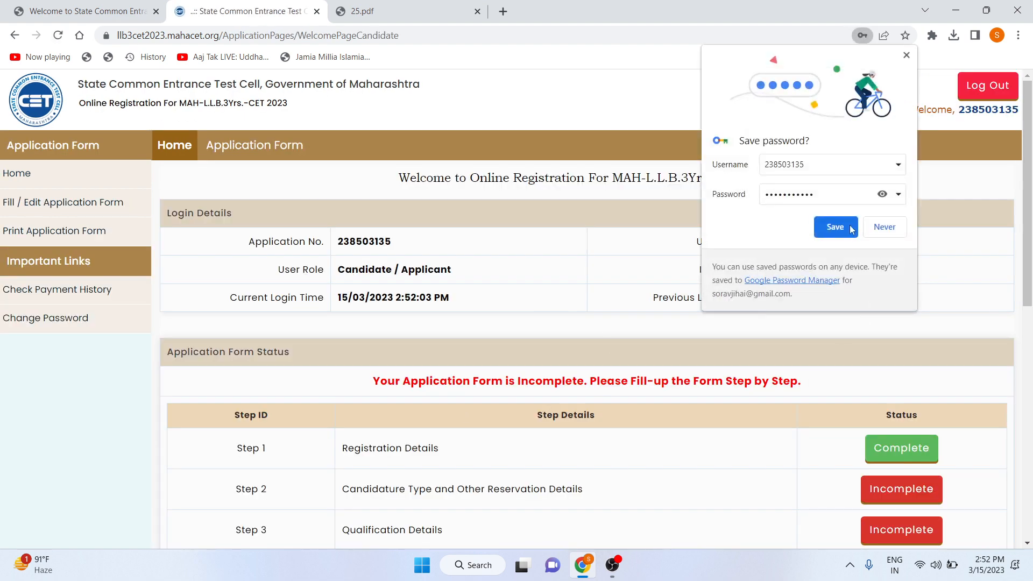
- Save the login in Chrome, review the step status table, and open Step 2's Incomplete form
{"action": "left_click", "coordinate": [835, 227]}
{"action": "scroll", "coordinate": [644, 273], "scroll_direction": "down", "scroll_amount": 3}
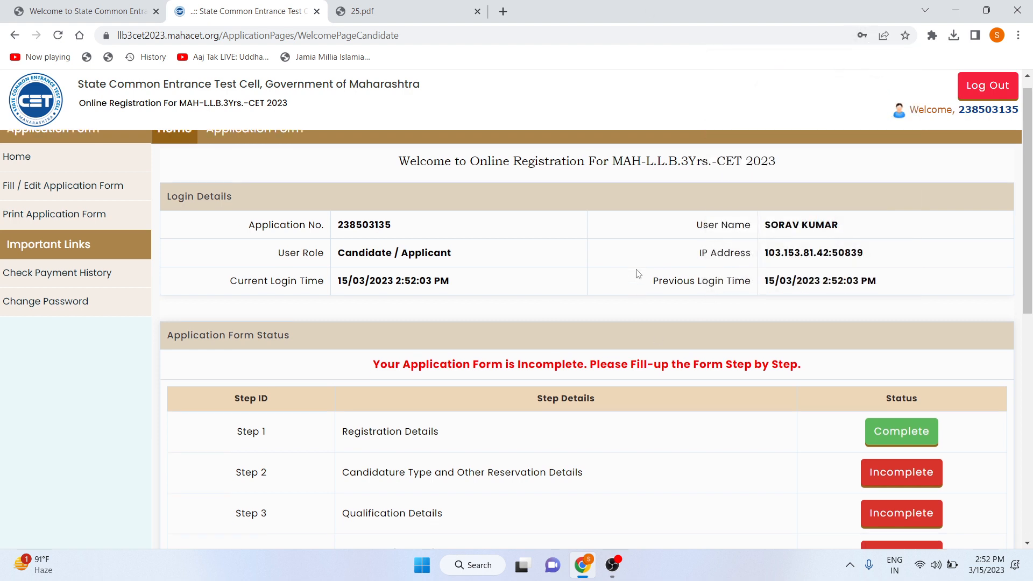
{"action": "scroll", "coordinate": [637, 274], "scroll_direction": "up", "scroll_amount": 3}
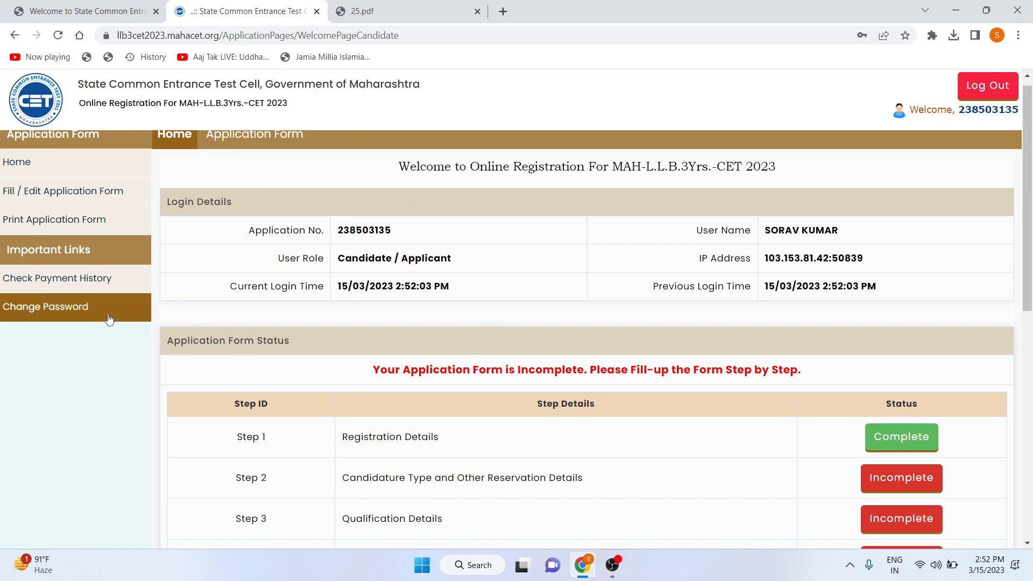
{"action": "scroll", "coordinate": [470, 443], "scroll_direction": "down", "scroll_amount": 2}
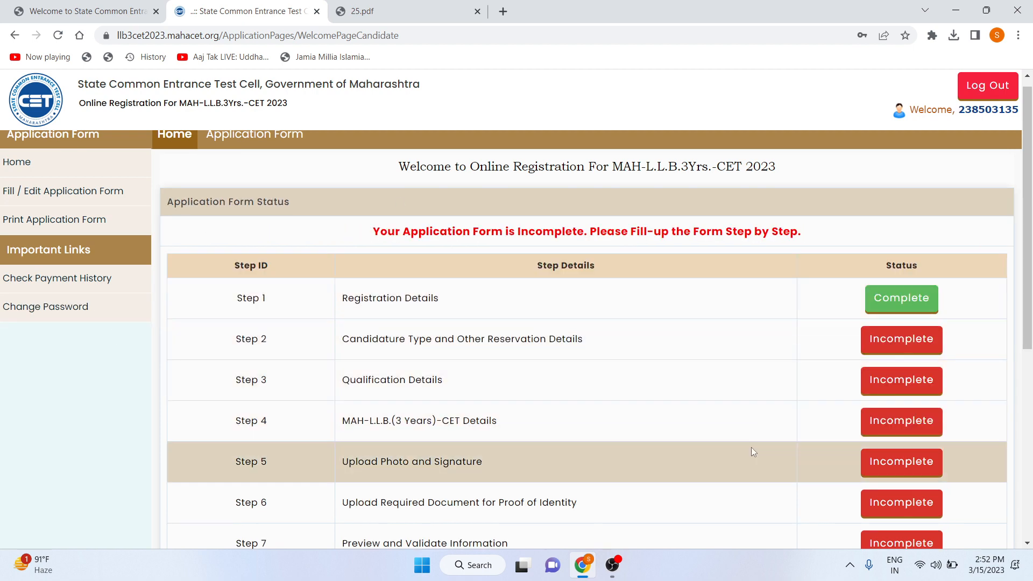
{"action": "scroll", "coordinate": [358, 262], "scroll_direction": "up", "scroll_amount": 1}
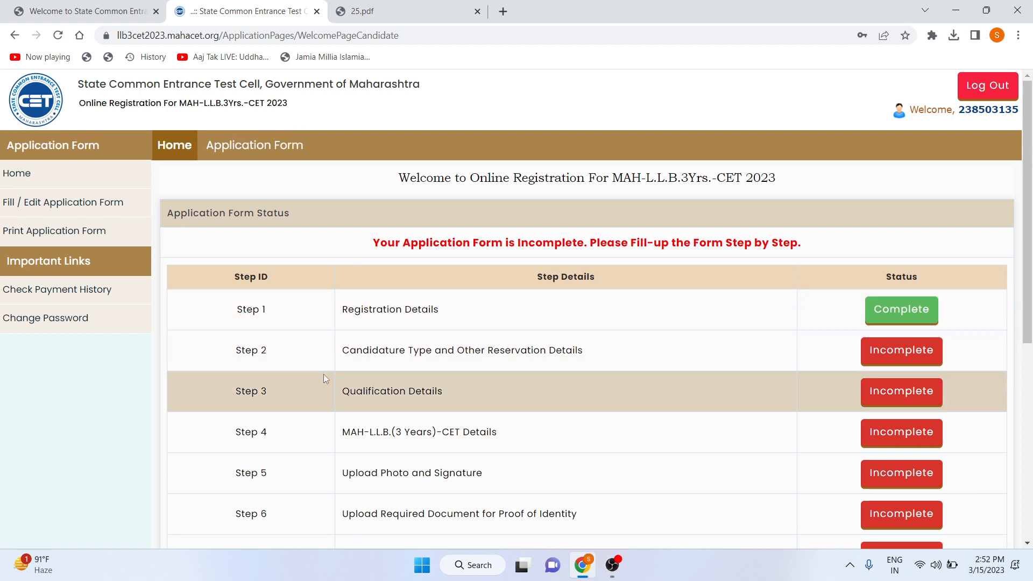
{"action": "scroll", "coordinate": [629, 318], "scroll_direction": "down", "scroll_amount": 1}
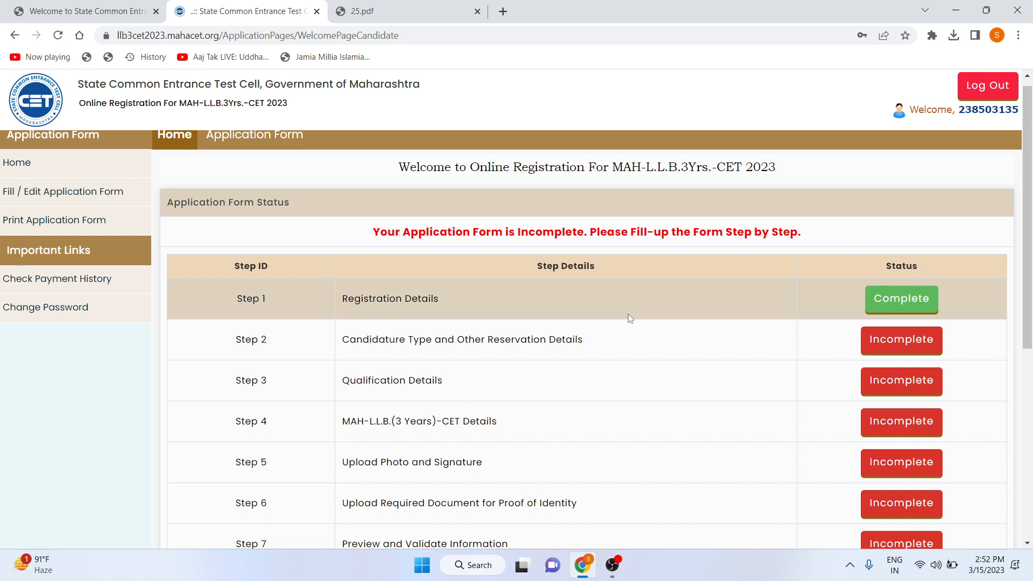
{"action": "scroll", "coordinate": [628, 316], "scroll_direction": "down", "scroll_amount": 1}
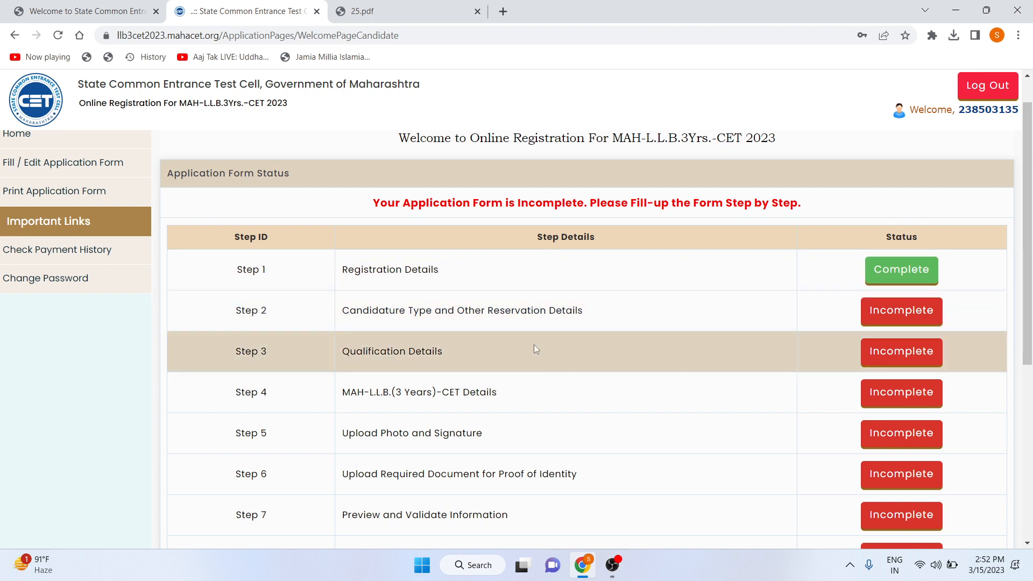
{"action": "scroll", "coordinate": [600, 323], "scroll_direction": "down", "scroll_amount": 3}
{"action": "scroll", "coordinate": [601, 327], "scroll_direction": "down", "scroll_amount": 1}
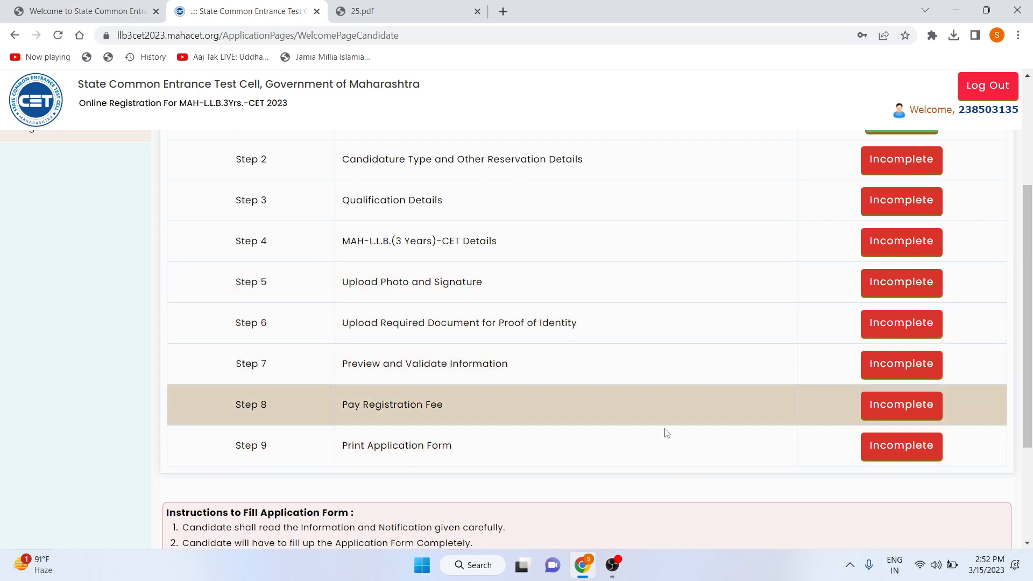
{"action": "scroll", "coordinate": [832, 312], "scroll_direction": "up", "scroll_amount": 2}
{"action": "left_click", "coordinate": [902, 242]}
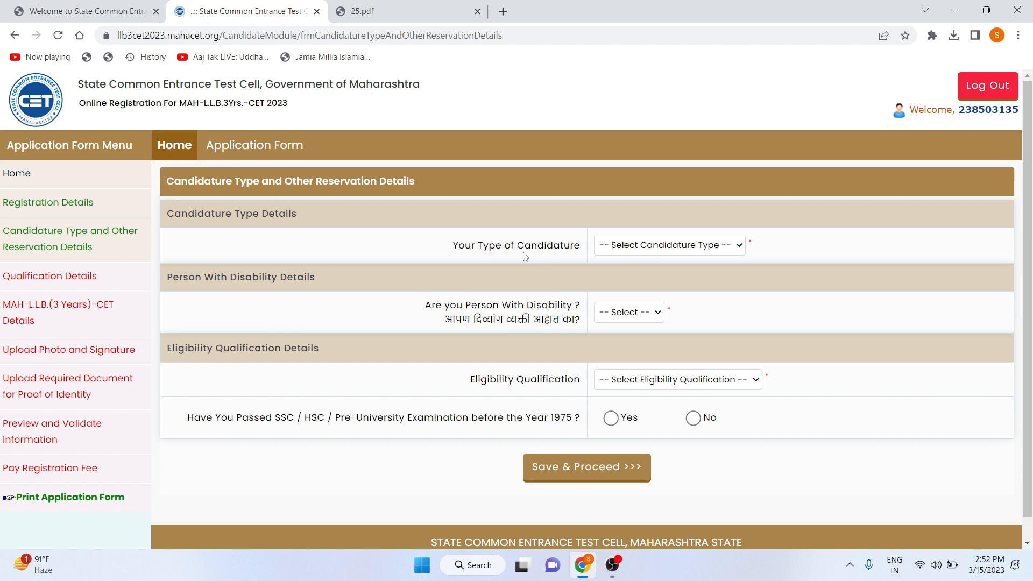
- Set the candidature type to OMS and read its nationality and graduation requirements
{"action": "left_click", "coordinate": [638, 248]}
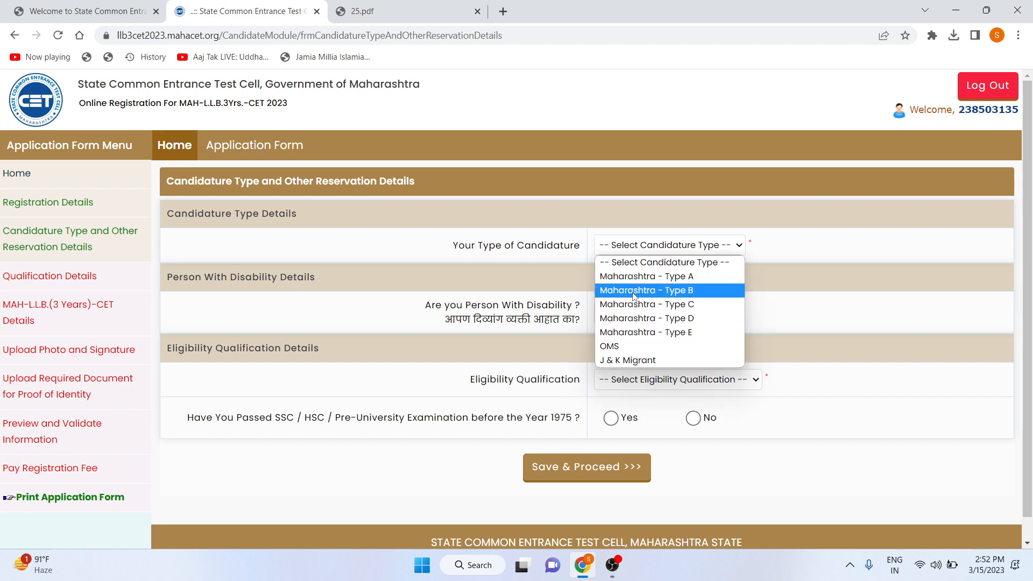
{"action": "left_click", "coordinate": [645, 347]}
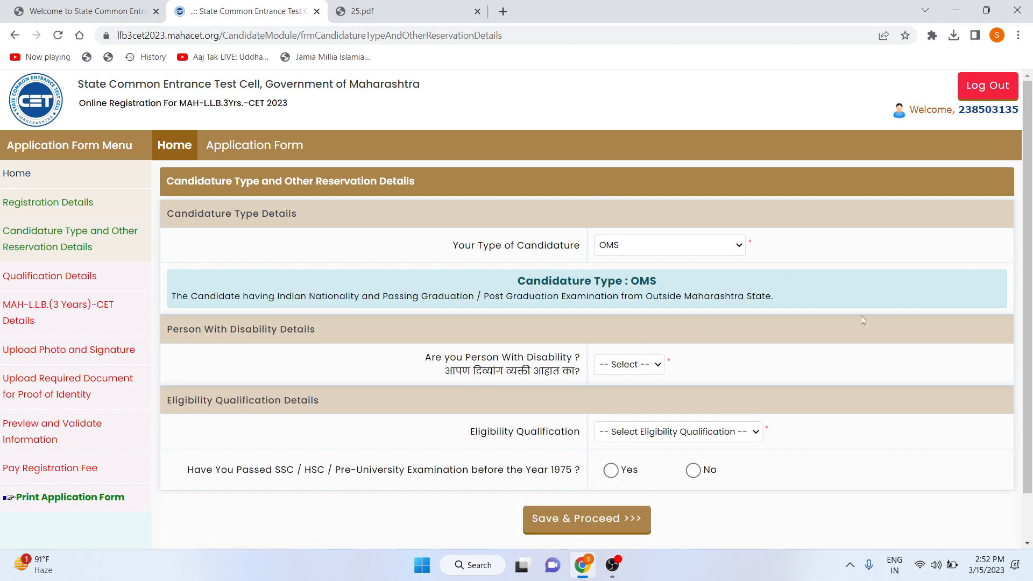
{"action": "scroll", "coordinate": [586, 279], "scroll_direction": "down", "scroll_amount": 2}
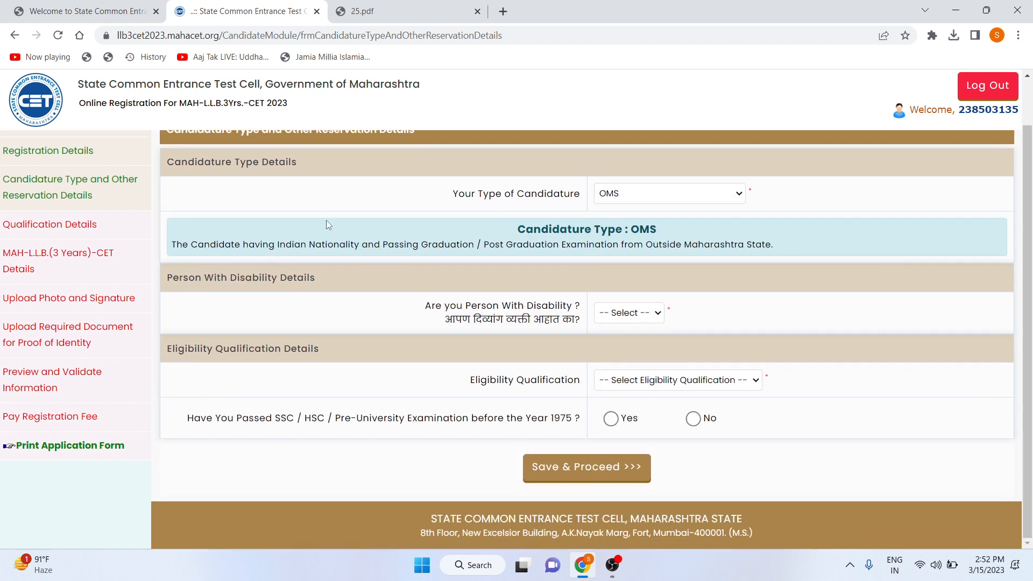
{"action": "left_click_drag", "start_coordinate": [276, 242], "coordinate": [360, 245]}
{"action": "left_click", "coordinate": [371, 216]}
{"action": "left_click_drag", "start_coordinate": [381, 246], "coordinate": [419, 236]}
{"action": "left_click", "coordinate": [409, 229]}
- Answer No to the disability question and set eligibility qualification to Graduation
{"action": "left_click_drag", "start_coordinate": [422, 305], "coordinate": [610, 316]}
{"action": "left_click", "coordinate": [634, 316]}
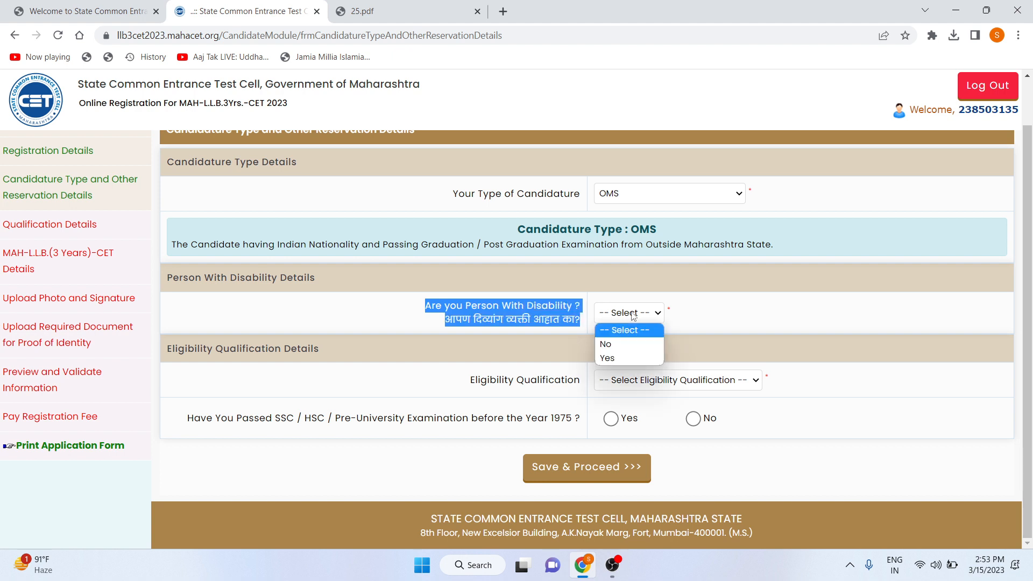
{"action": "left_click", "coordinate": [607, 344]}
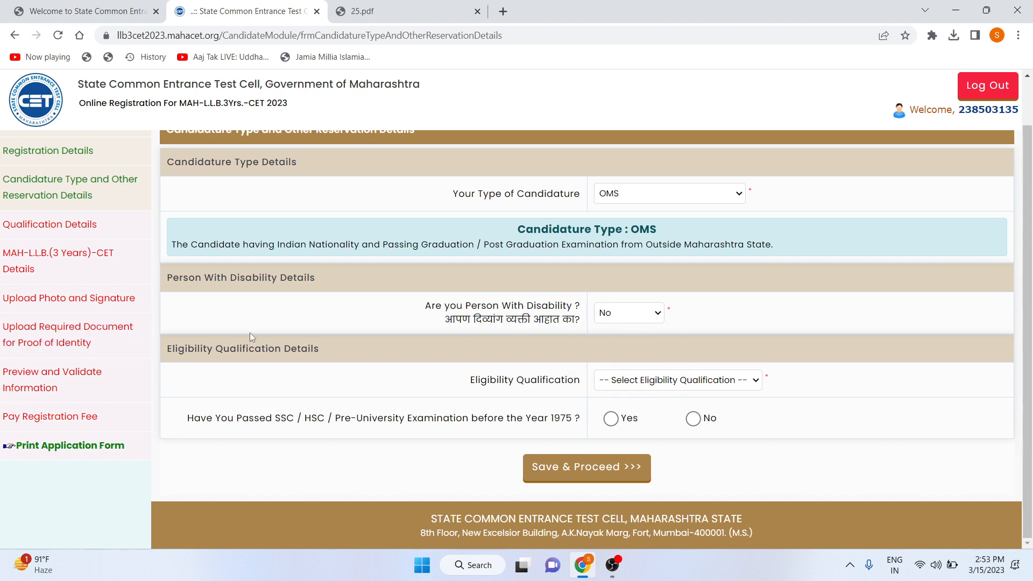
{"action": "left_click", "coordinate": [607, 380]}
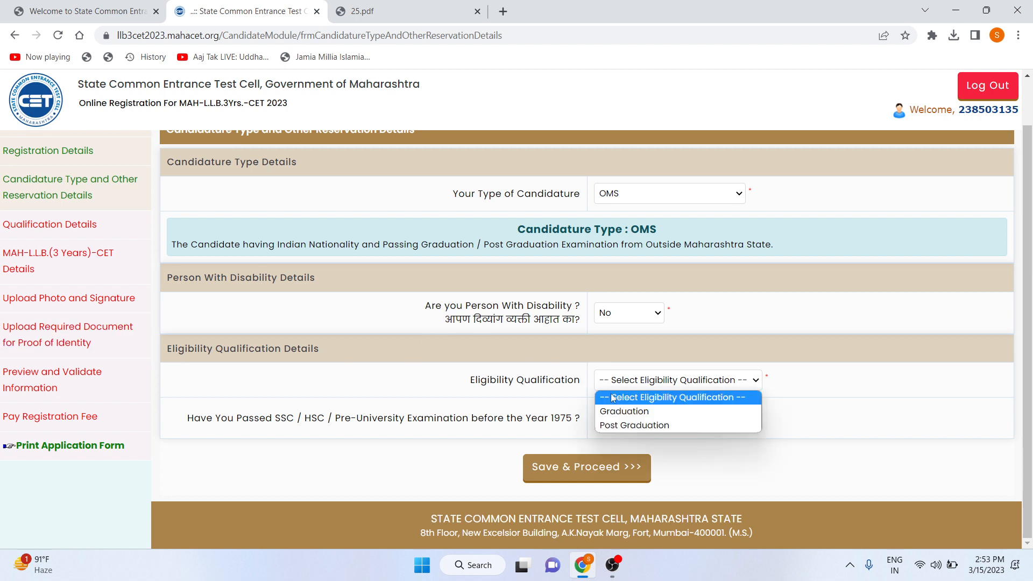
{"action": "left_click", "coordinate": [613, 412]}
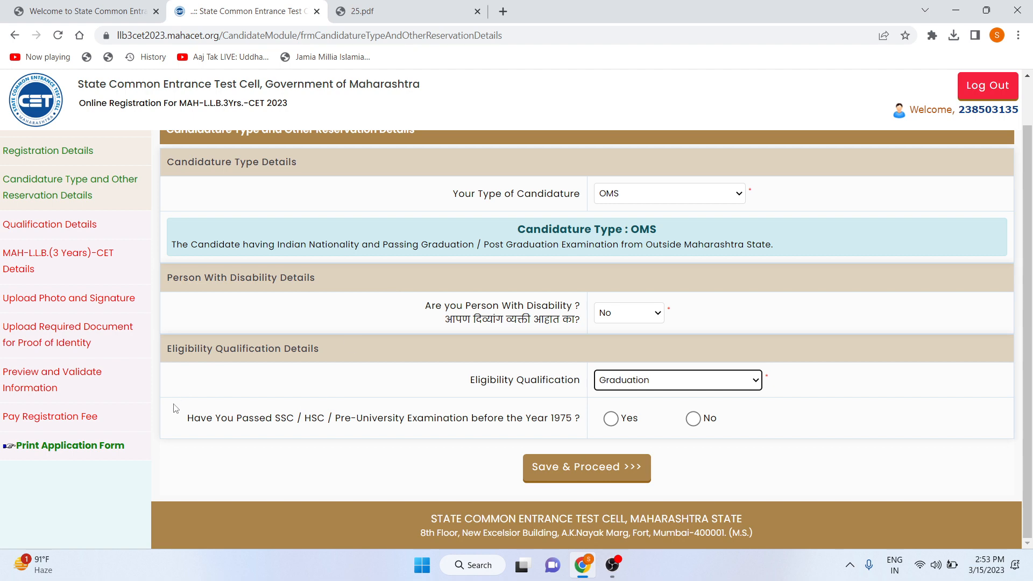
- Answer No to the pre-1975 SSC/HSC question and save the candidature details
{"action": "left_click_drag", "start_coordinate": [176, 424], "coordinate": [255, 425]}
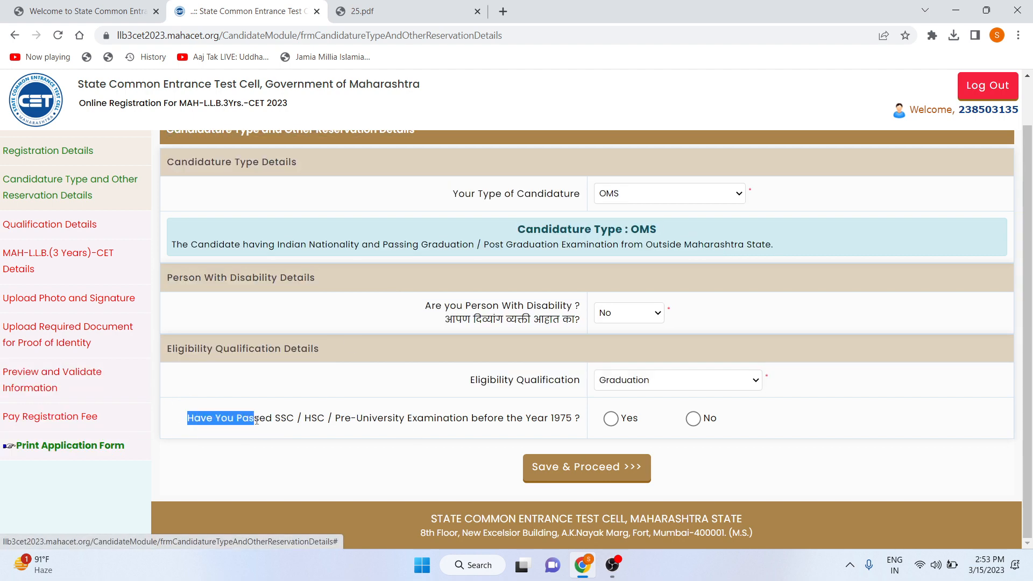
{"action": "left_click", "coordinate": [228, 466]}
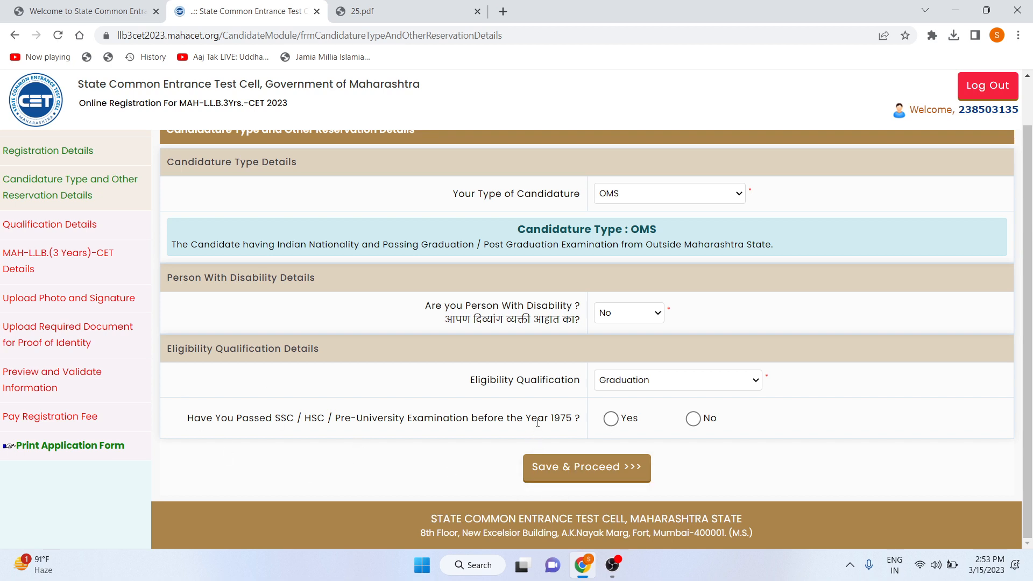
{"action": "left_click_drag", "start_coordinate": [529, 420], "coordinate": [572, 420]}
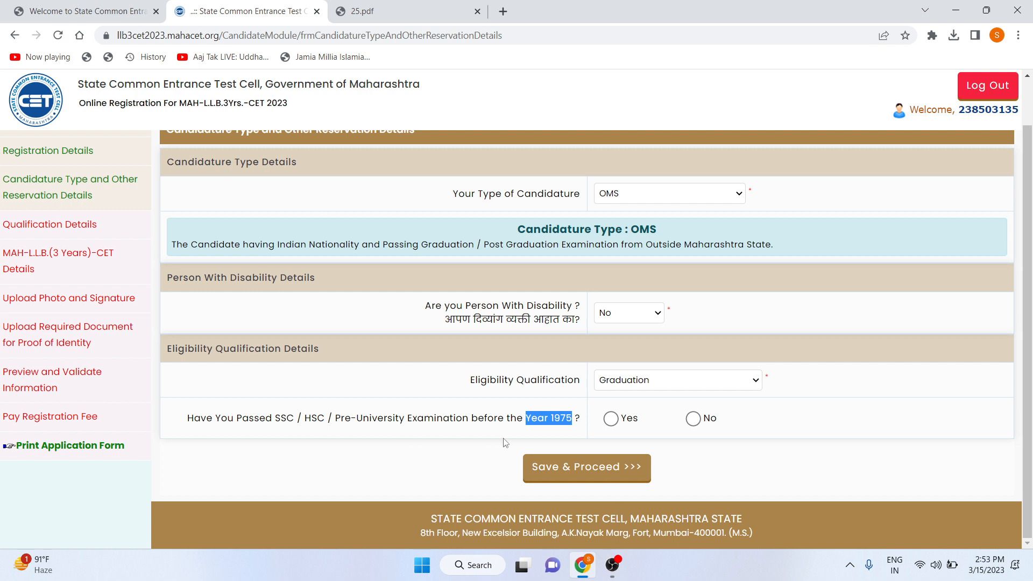
{"action": "left_click", "coordinate": [311, 468]}
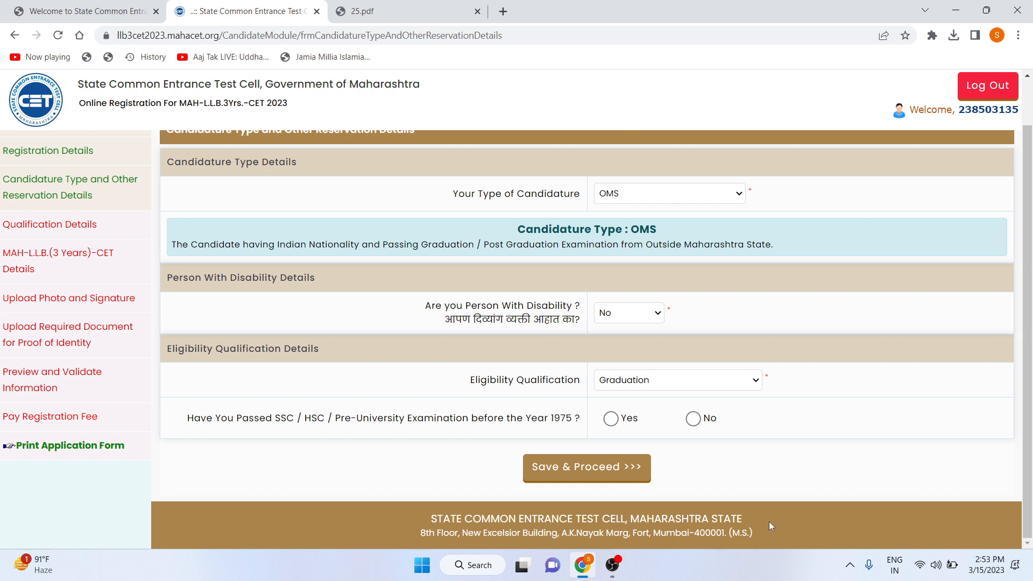
{"action": "left_click", "coordinate": [693, 418]}
{"action": "left_click", "coordinate": [552, 475]}
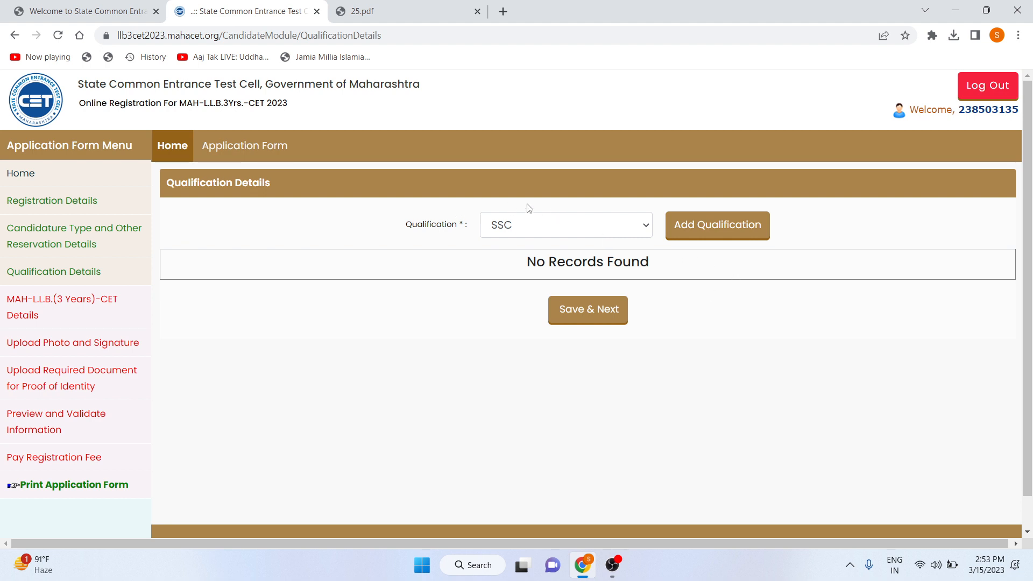
- Add an SSC qualification entry and set its board state to All India
{"action": "left_click", "coordinate": [529, 228]}
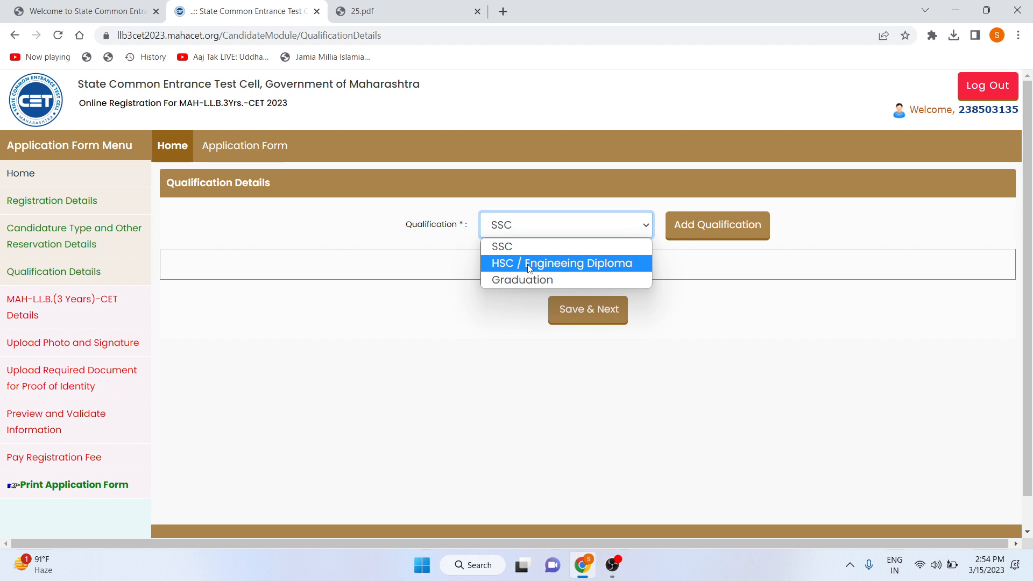
{"action": "left_click", "coordinate": [718, 225]}
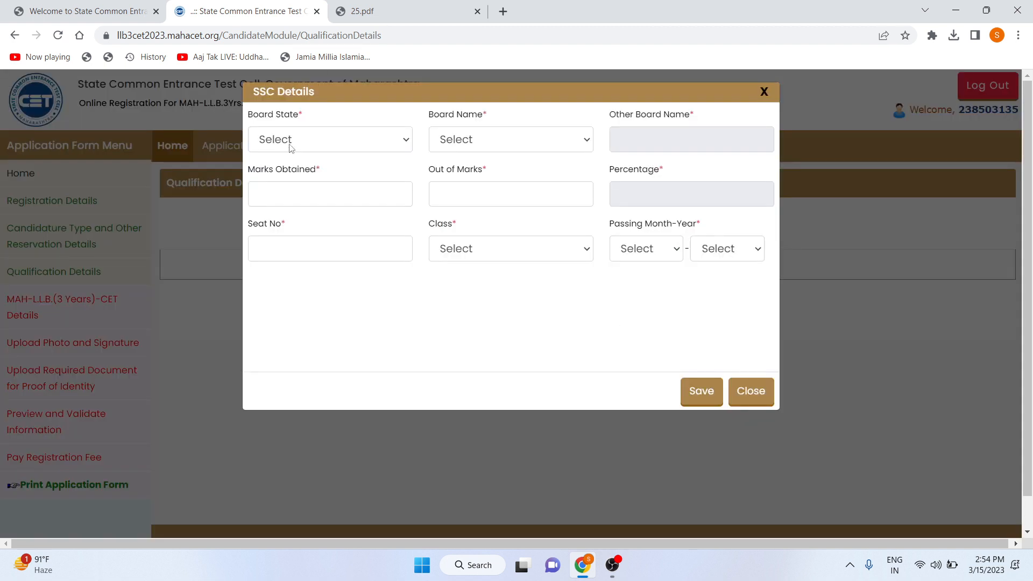
{"action": "left_click", "coordinate": [315, 141]}
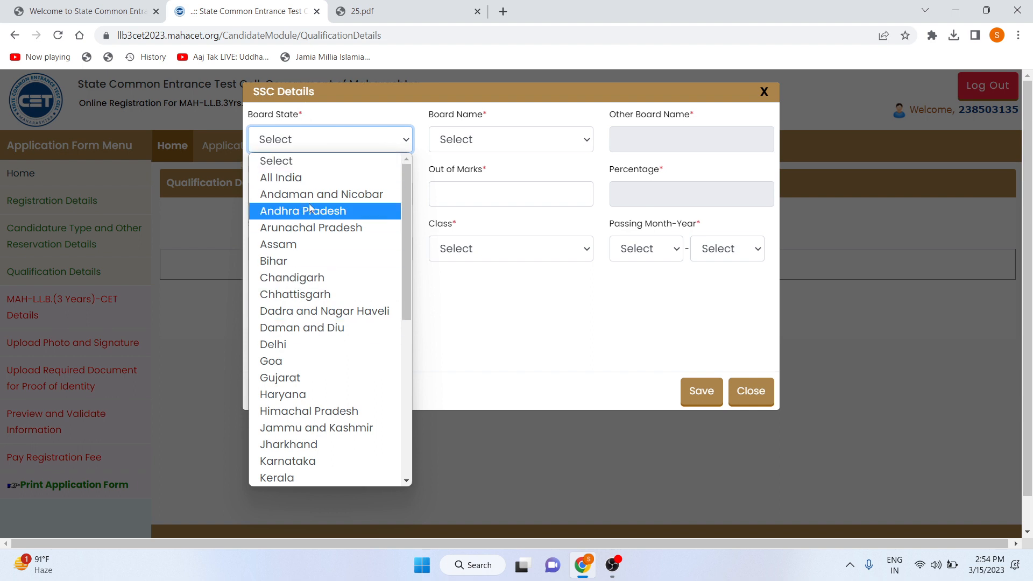
{"action": "scroll", "coordinate": [417, 377], "scroll_direction": "down", "scroll_amount": 1}
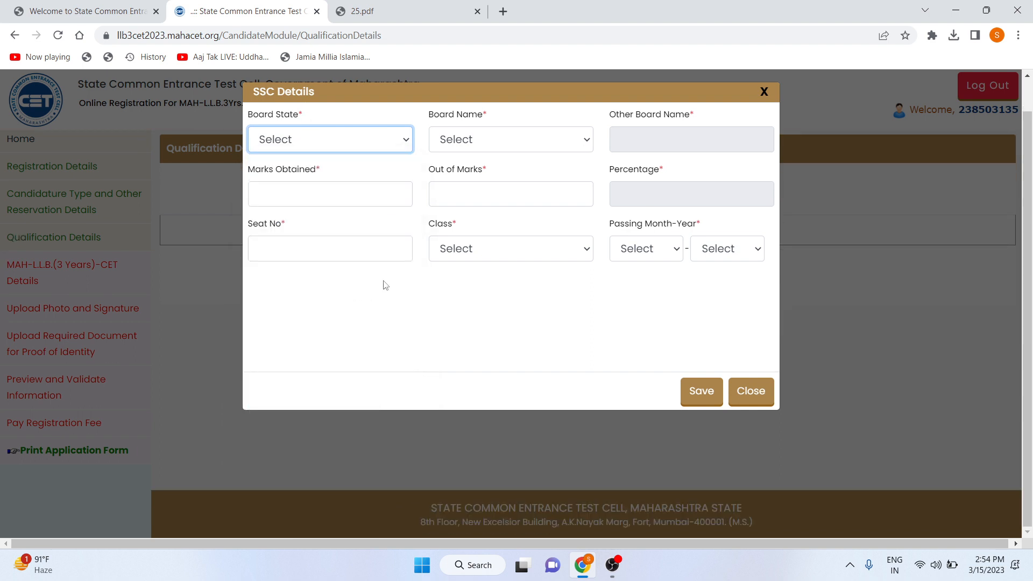
{"action": "left_click", "coordinate": [347, 140]}
{"action": "scroll", "coordinate": [319, 297], "scroll_direction": "down", "scroll_amount": 3}
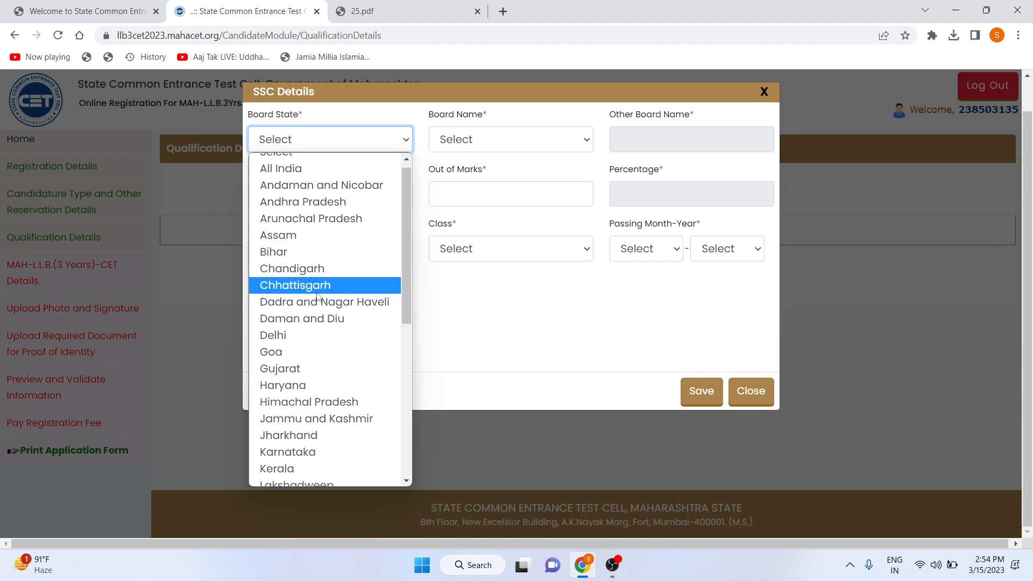
{"action": "scroll", "coordinate": [319, 297], "scroll_direction": "down", "scroll_amount": 2}
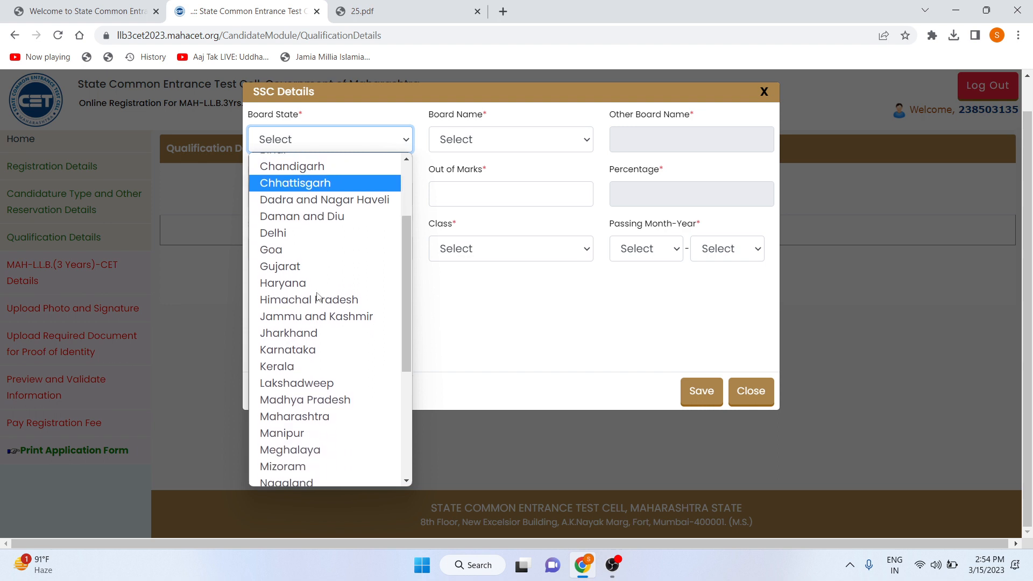
{"action": "scroll", "coordinate": [319, 297], "scroll_direction": "down", "scroll_amount": 1}
{"action": "scroll", "coordinate": [319, 297], "scroll_direction": "down", "scroll_amount": 1}
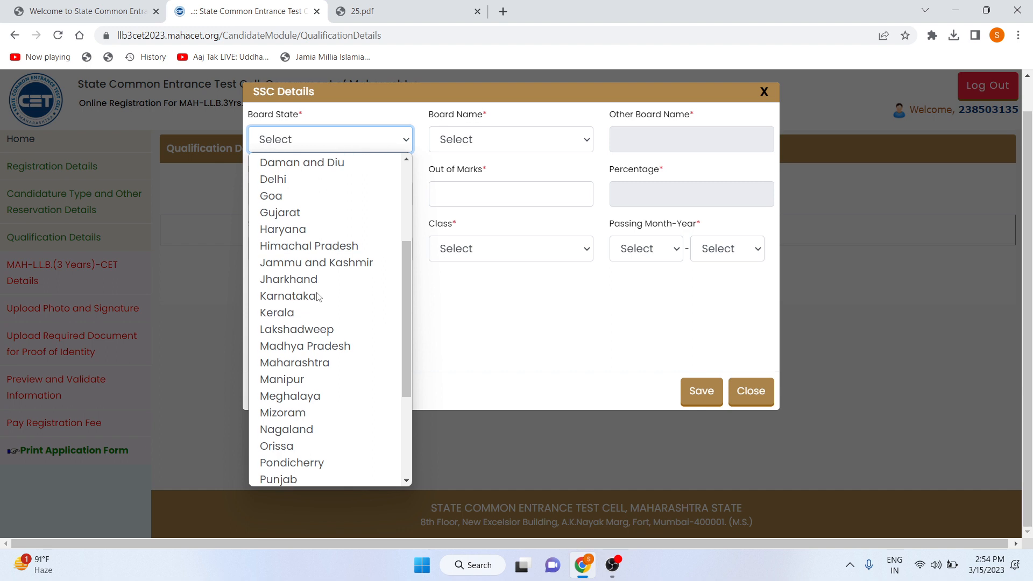
{"action": "scroll", "coordinate": [317, 297], "scroll_direction": "up", "scroll_amount": 3}
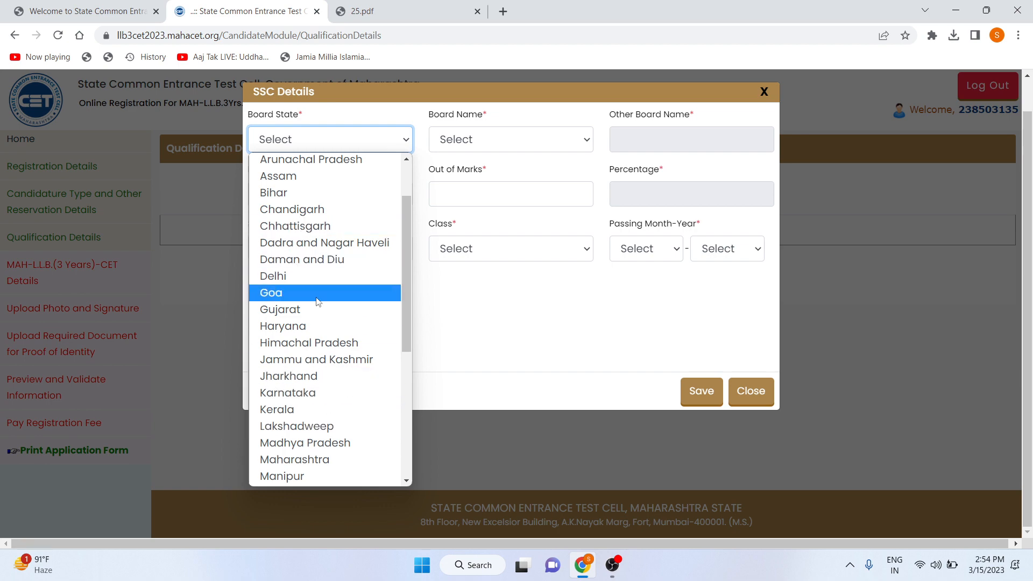
{"action": "scroll", "coordinate": [294, 183], "scroll_direction": "up", "scroll_amount": 2}
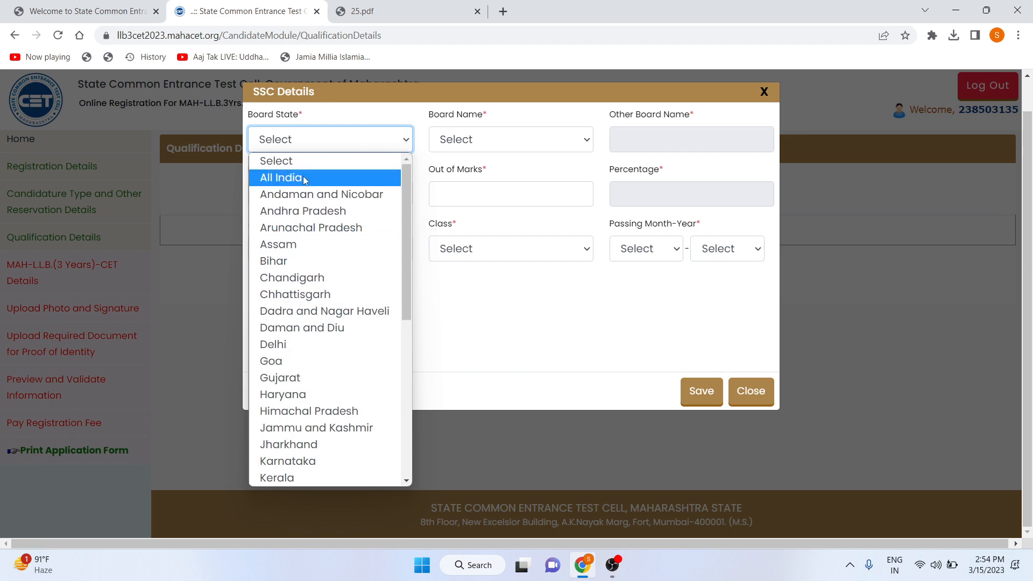
{"action": "left_click", "coordinate": [301, 177]}
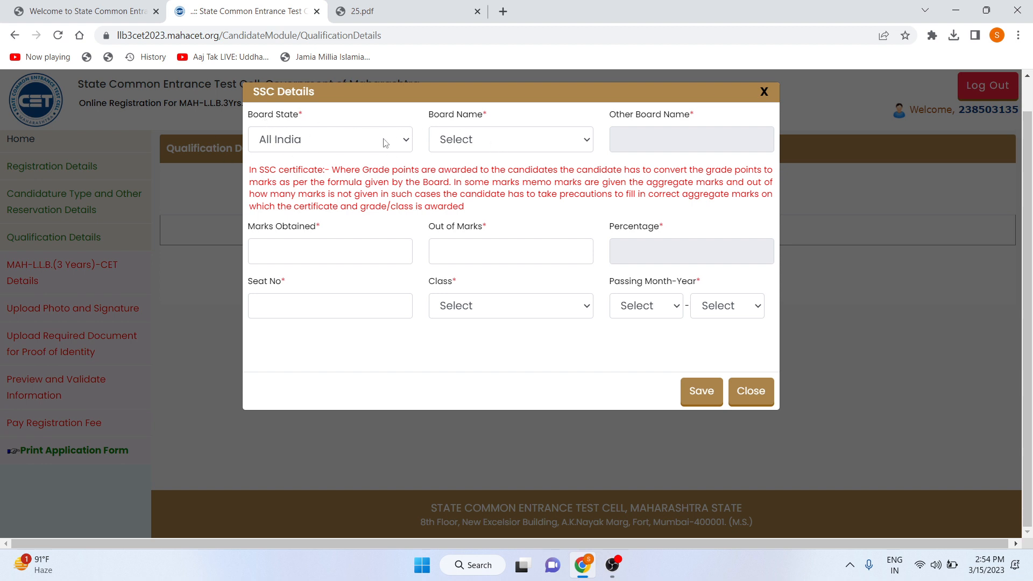
- Choose Central Board of Secondary Education, Delhi as the SSC board name
{"action": "left_click", "coordinate": [499, 138]}
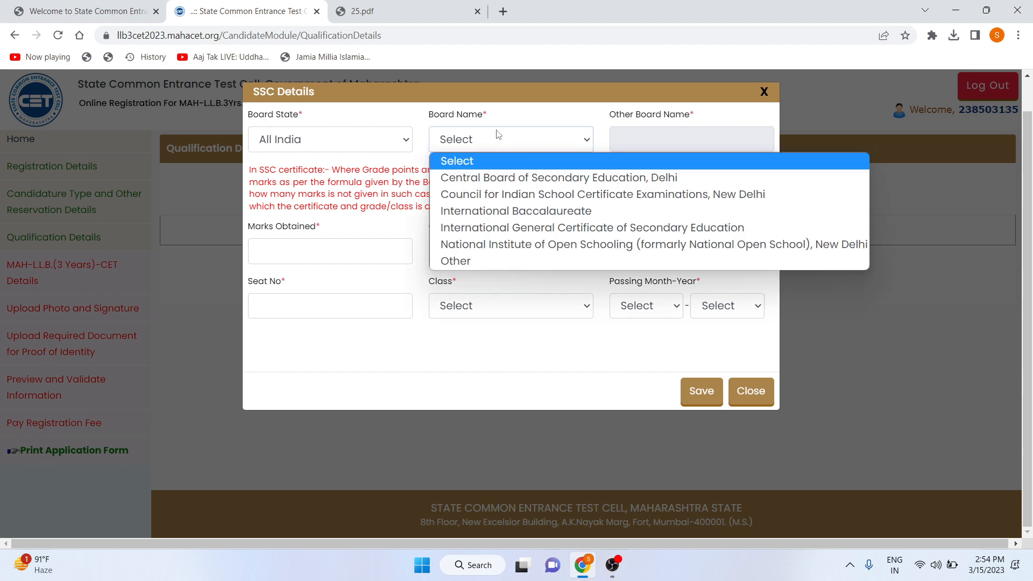
{"action": "left_click", "coordinate": [498, 183]}
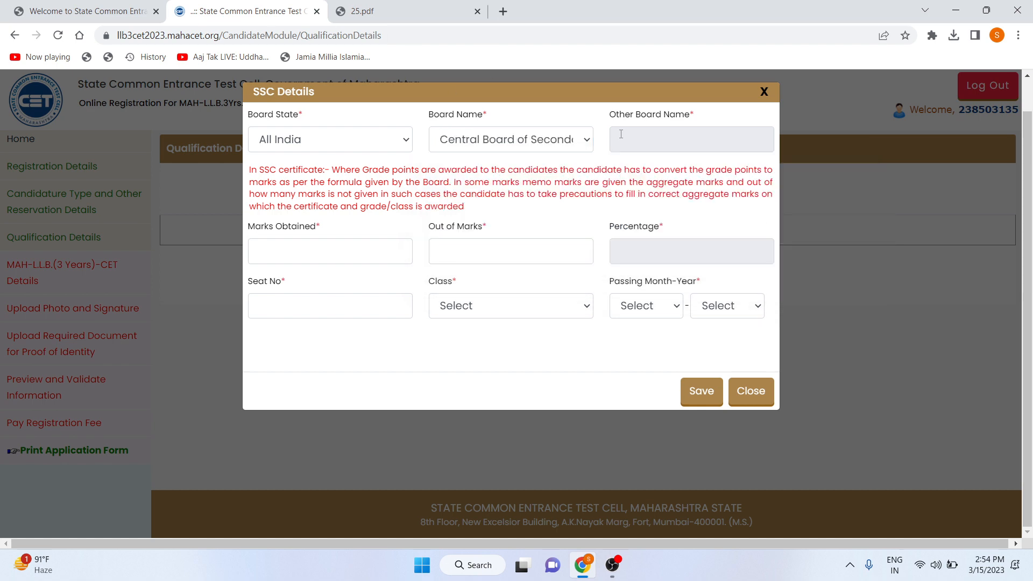
{"action": "left_click", "coordinate": [527, 137]}
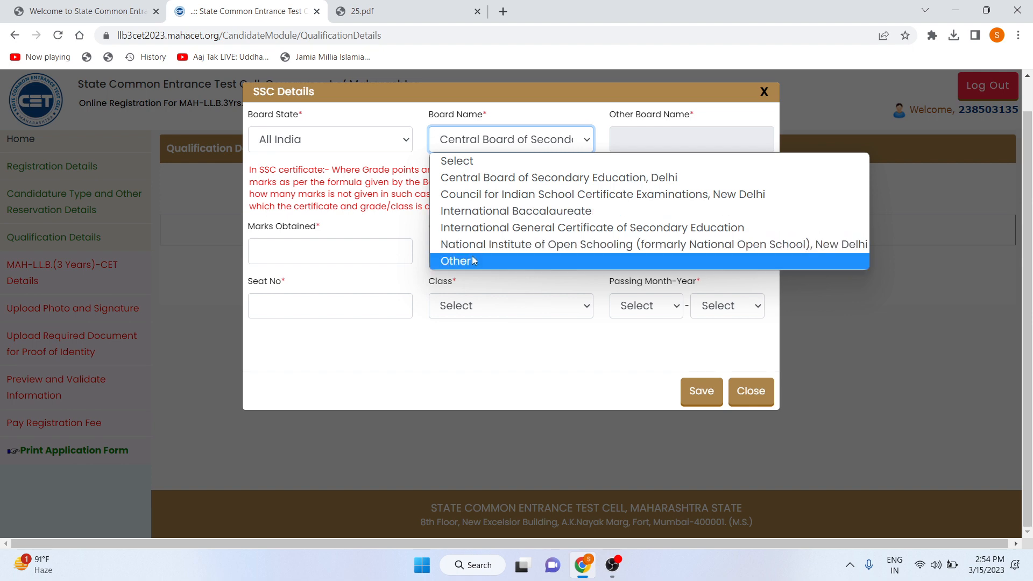
{"action": "left_click", "coordinate": [381, 242]}
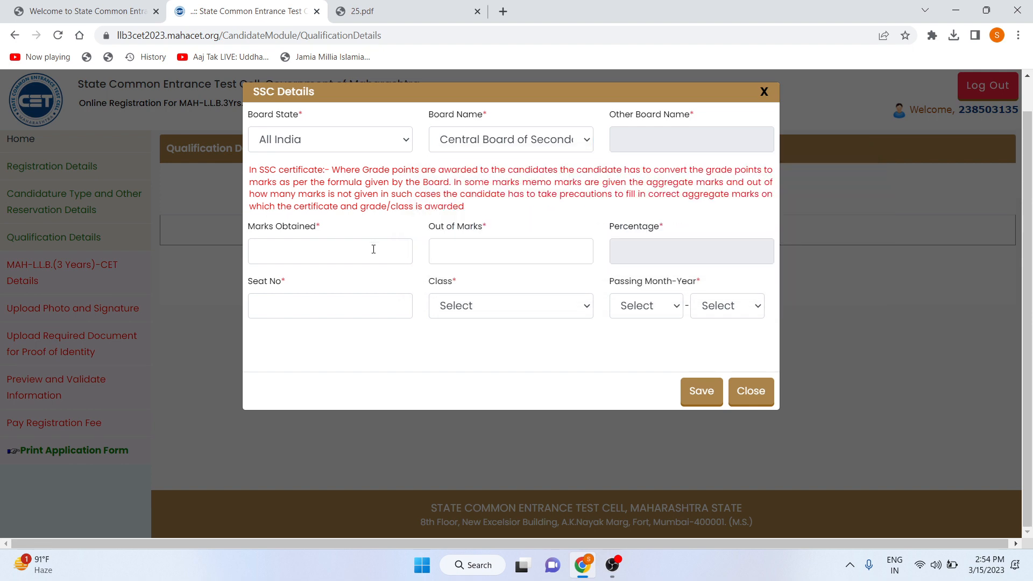
- Enter SSC marks of 440 out of 500 and the seat number
{"action": "left_click", "coordinate": [374, 249]}
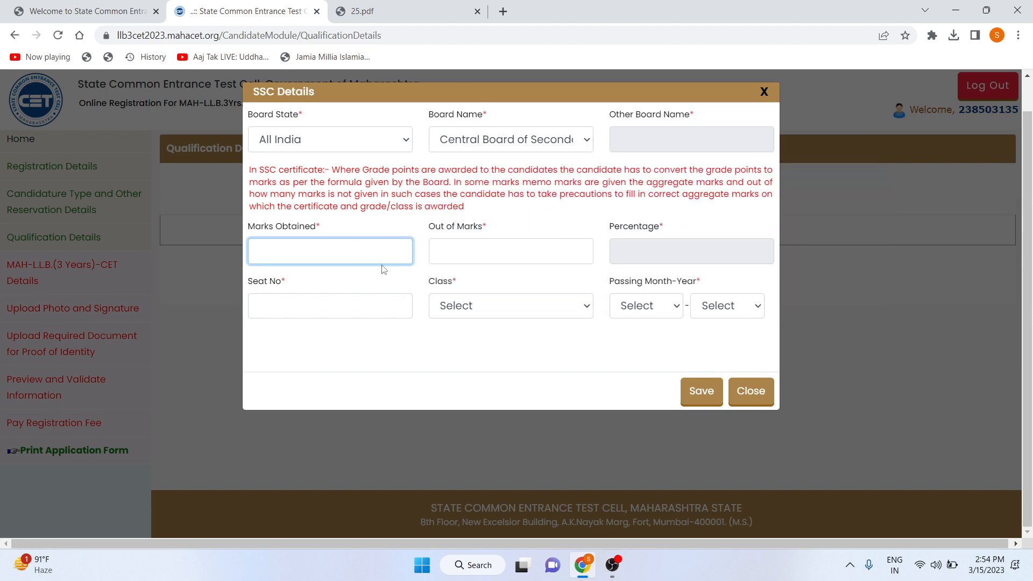
{"action": "left_click", "coordinate": [511, 249]}
{"action": "type", "text": "5"}
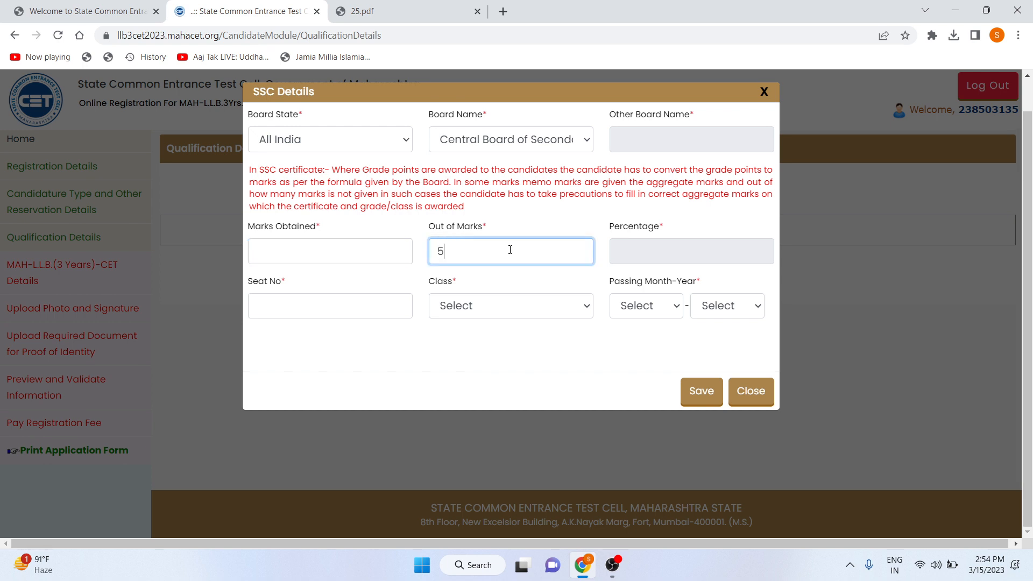
{"action": "type", "text": "00"}
{"action": "left_click", "coordinate": [358, 255]}
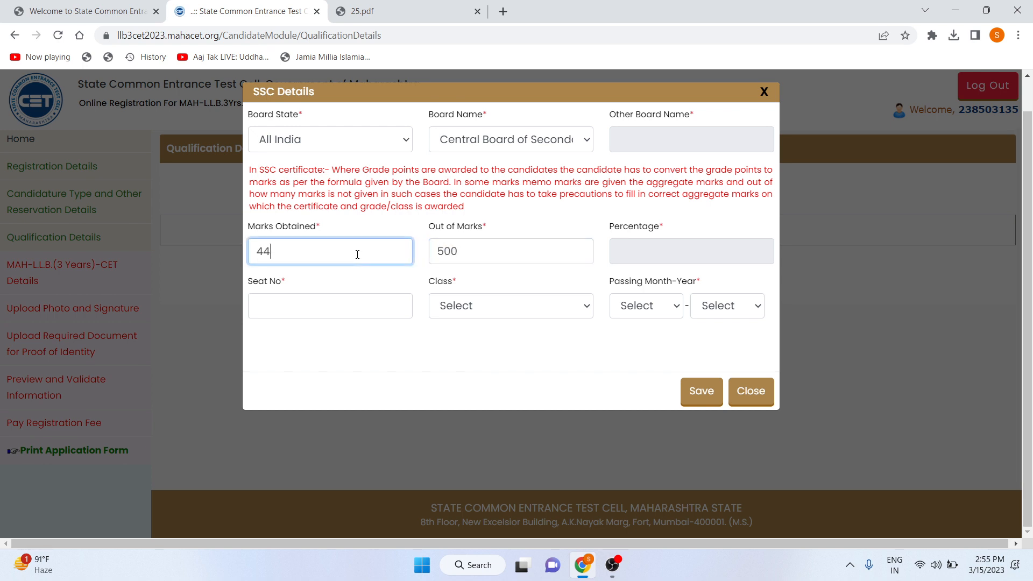
{"action": "left_click", "coordinate": [364, 299]}
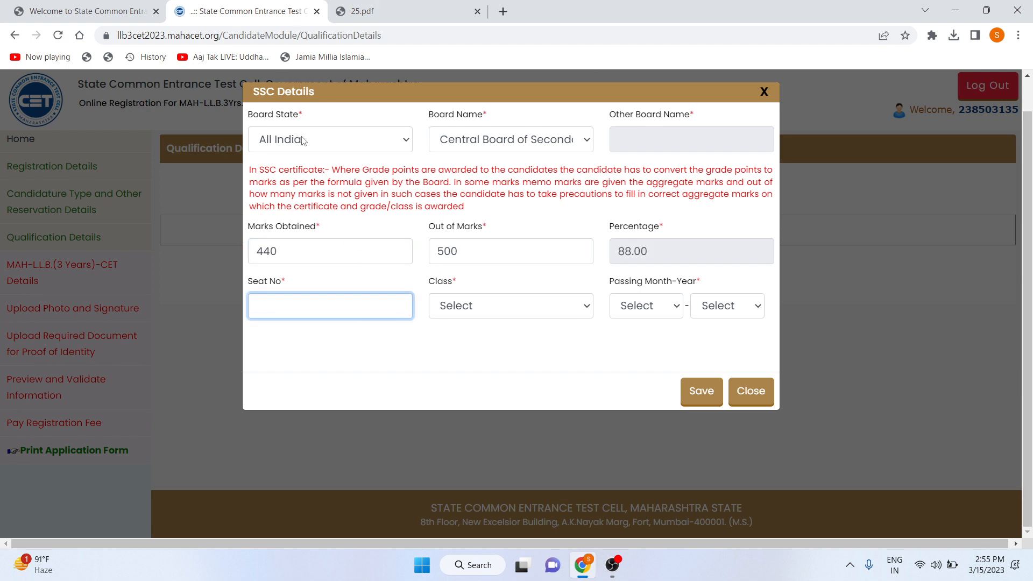
- Choose Second Division, passing month March and year 2018, then save the SSC entry
{"action": "left_click", "coordinate": [483, 305]}
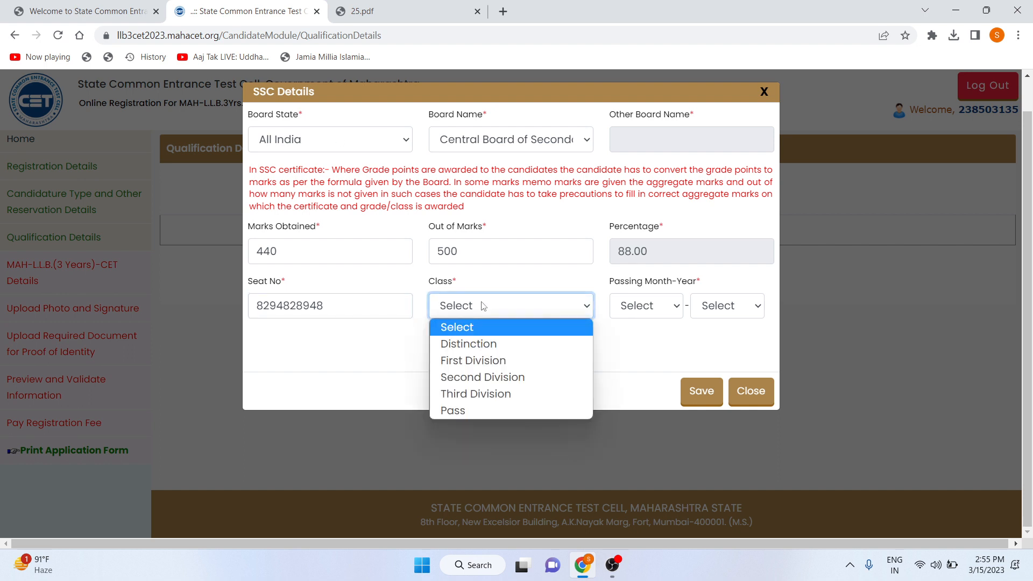
{"action": "left_click", "coordinate": [499, 381]}
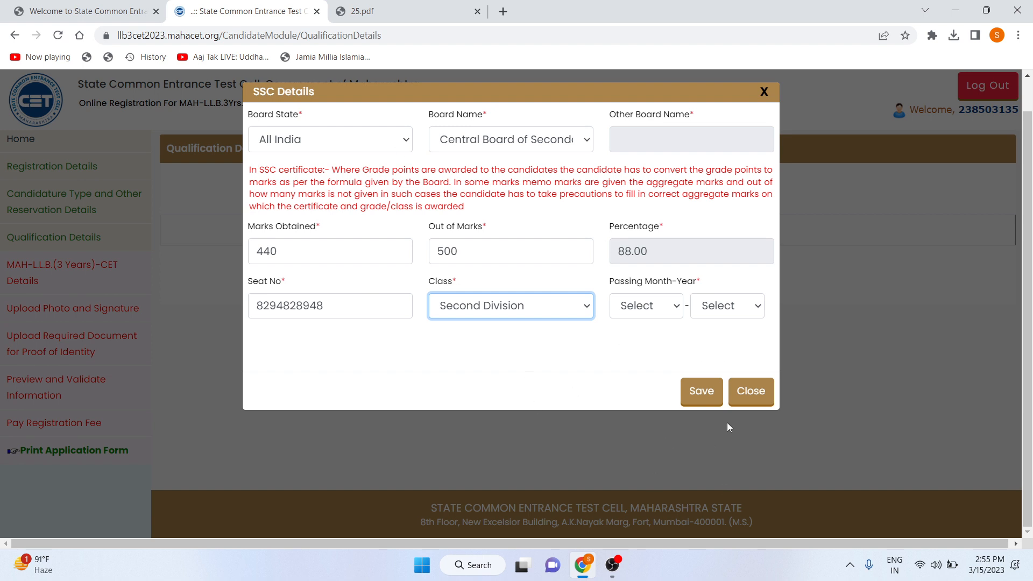
{"action": "left_click", "coordinate": [634, 310]}
{"action": "left_click", "coordinate": [641, 377]}
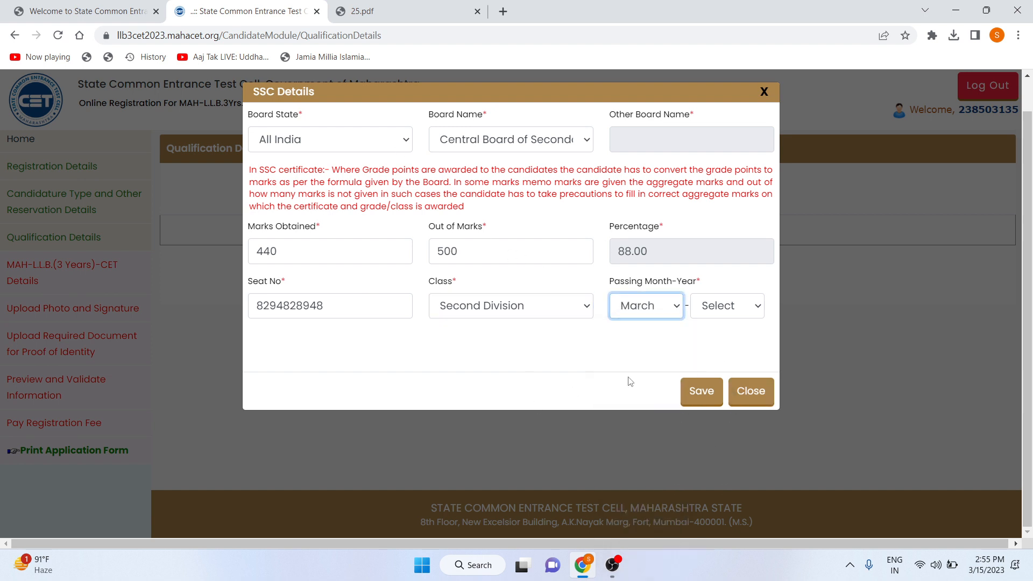
{"action": "left_click", "coordinate": [717, 306]}
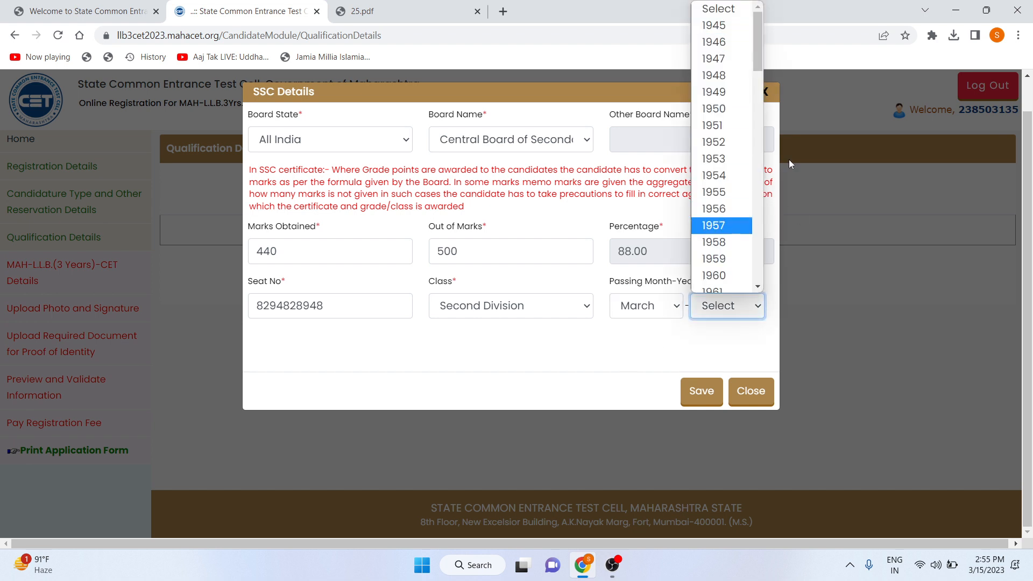
{"action": "scroll", "coordinate": [735, 98], "scroll_direction": "down", "scroll_amount": 20}
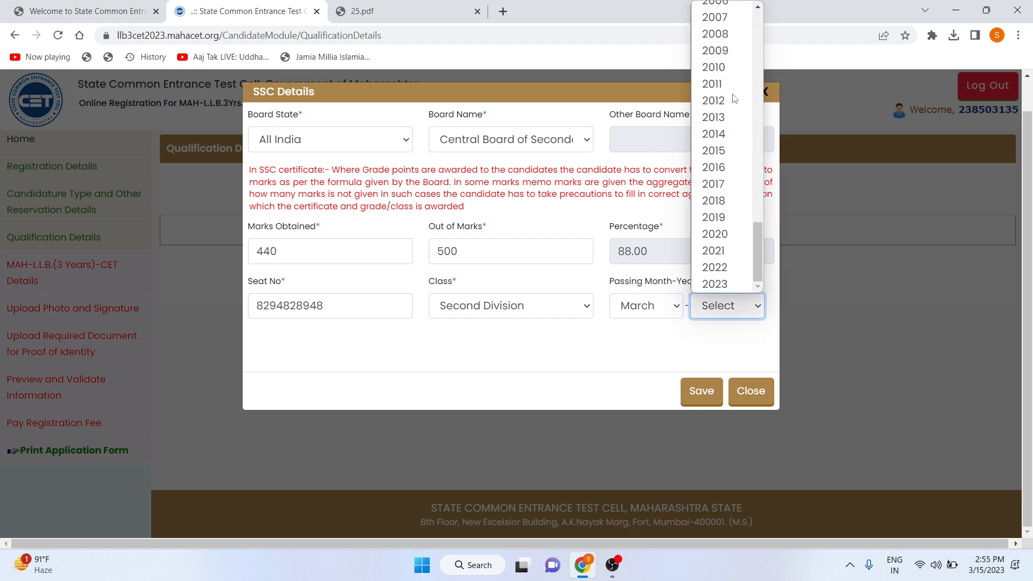
{"action": "left_click", "coordinate": [717, 208]}
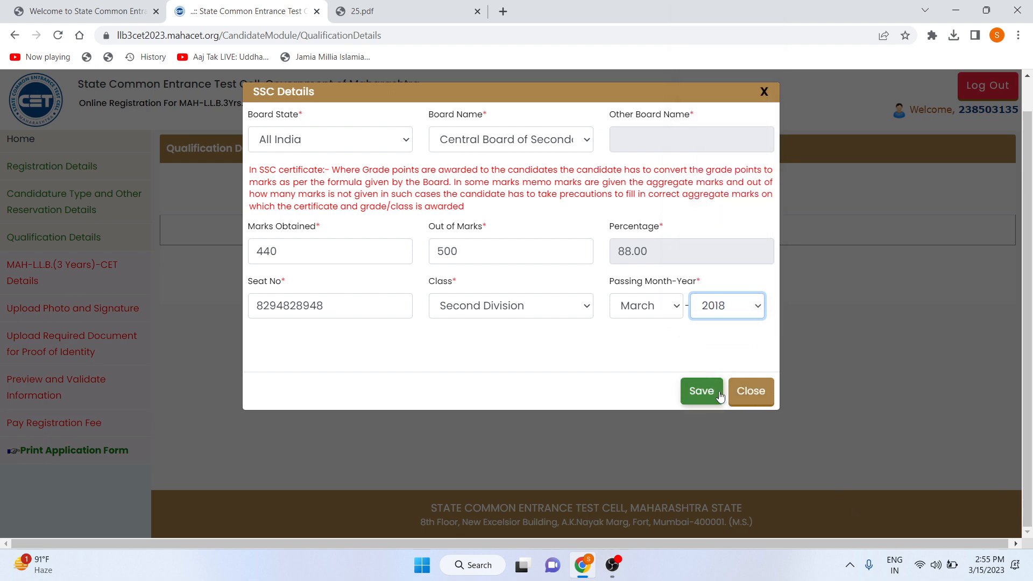
{"action": "left_click", "coordinate": [702, 391]}
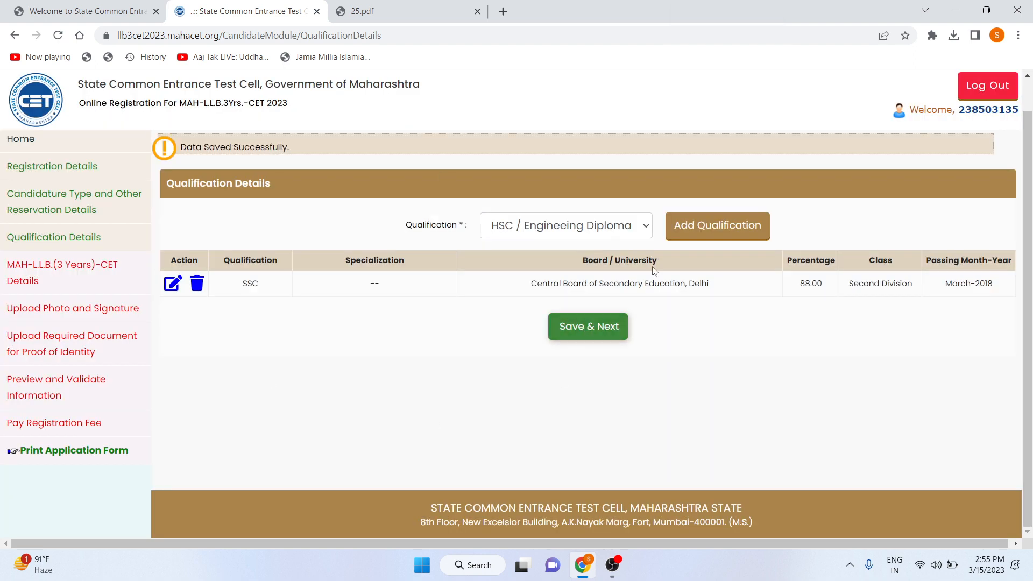
- Add the next qualification and select HSC as its course
{"action": "left_click", "coordinate": [711, 237]}
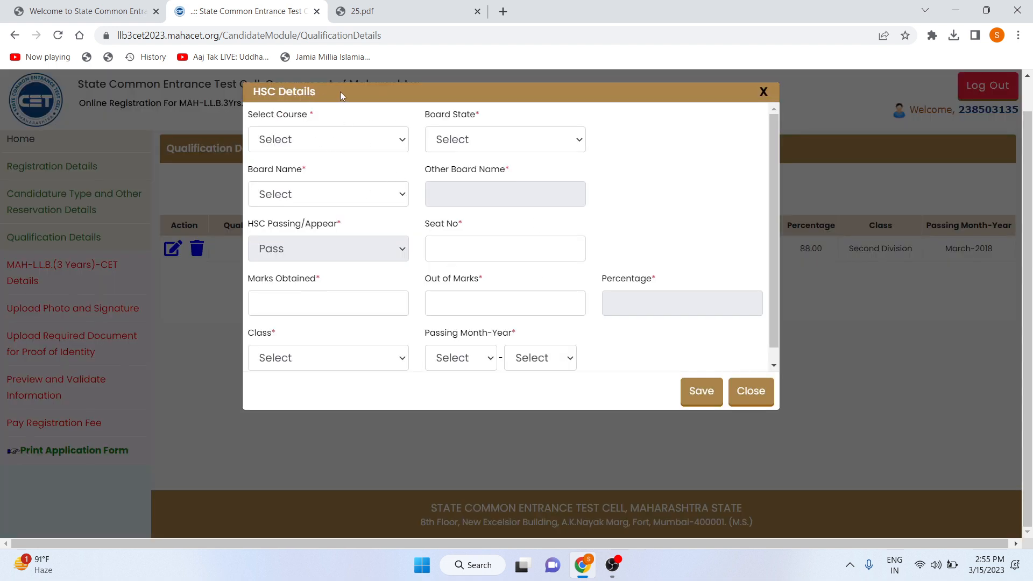
{"action": "left_click_drag", "start_coordinate": [340, 93], "coordinate": [262, 90]}
{"action": "left_click", "coordinate": [635, 157]}
{"action": "left_click", "coordinate": [361, 151]}
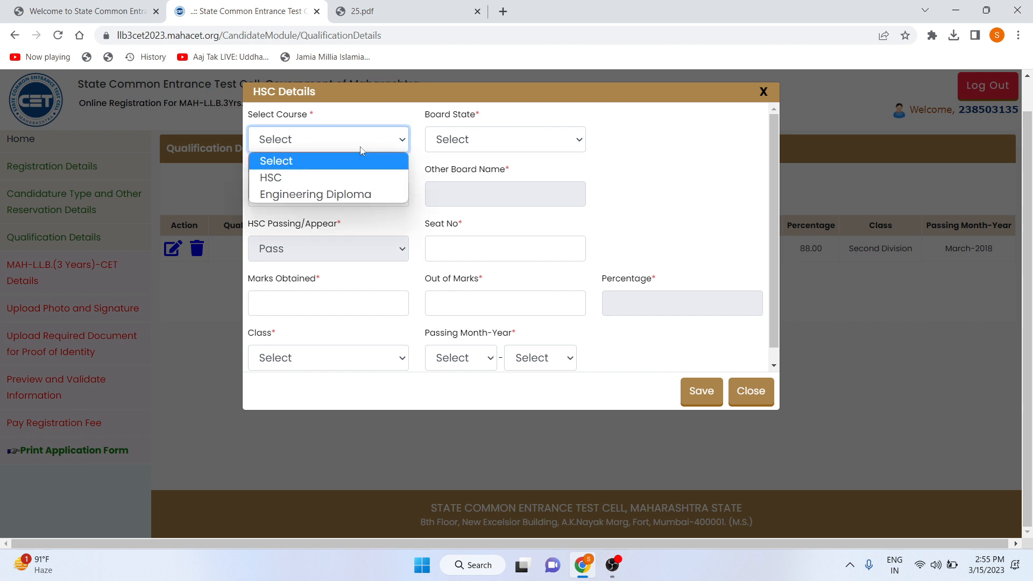
{"action": "left_click", "coordinate": [327, 178]}
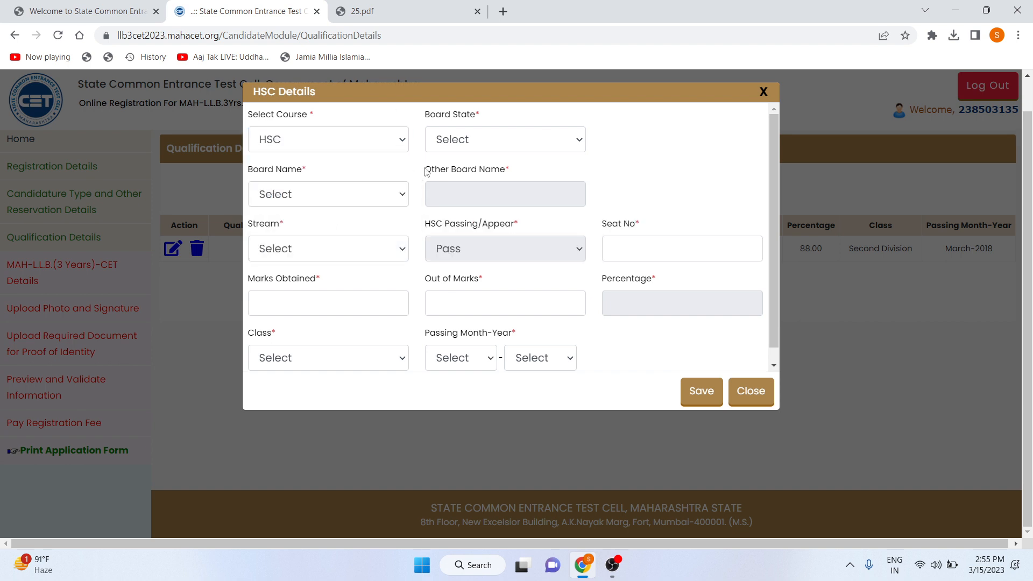
{"action": "left_click", "coordinate": [310, 141]}
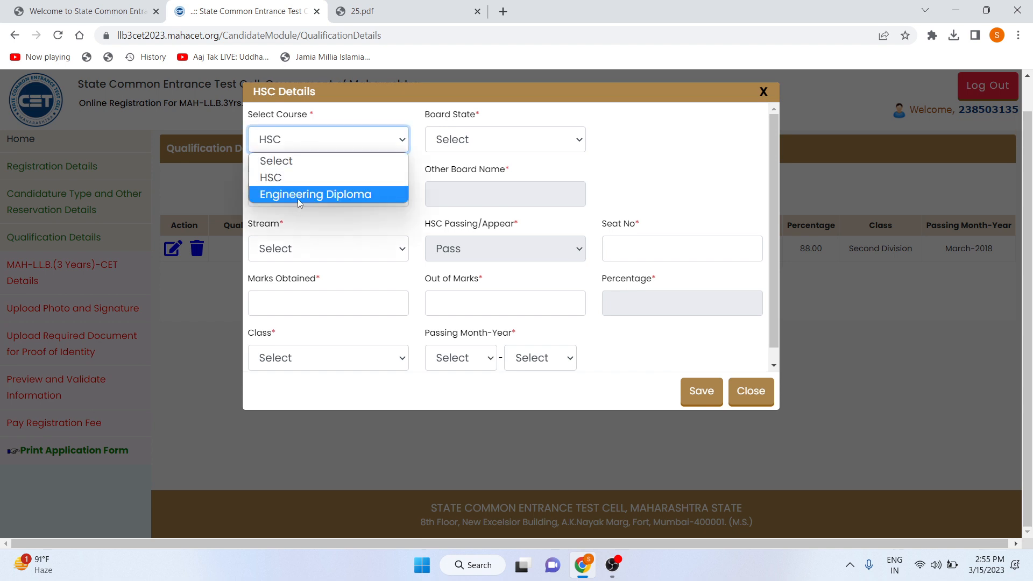
{"action": "left_click", "coordinate": [365, 179]}
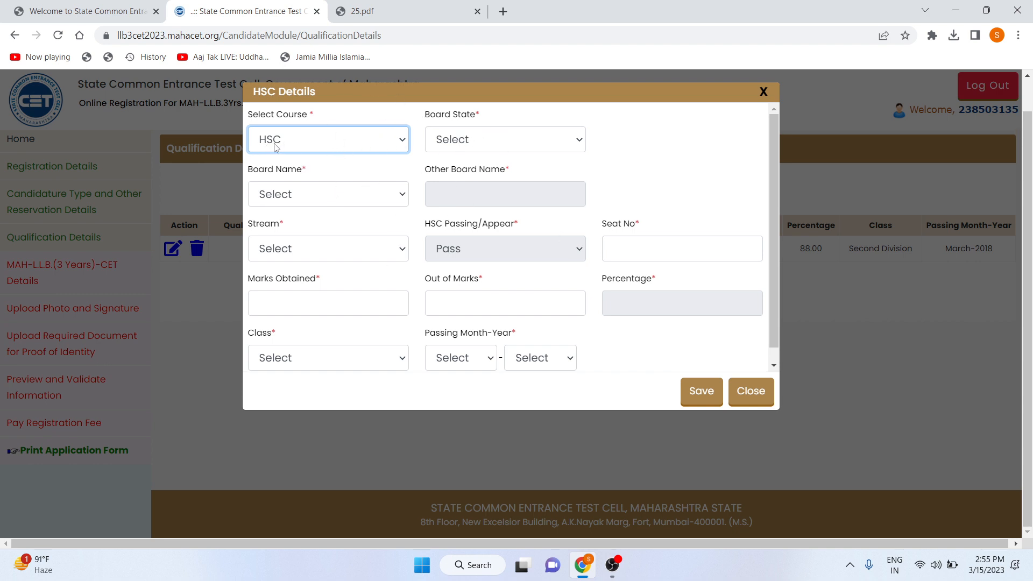
- Set the HSC board state to All India and board to Central Board of Secondary Education, Delhi
{"action": "left_click", "coordinate": [531, 143]}
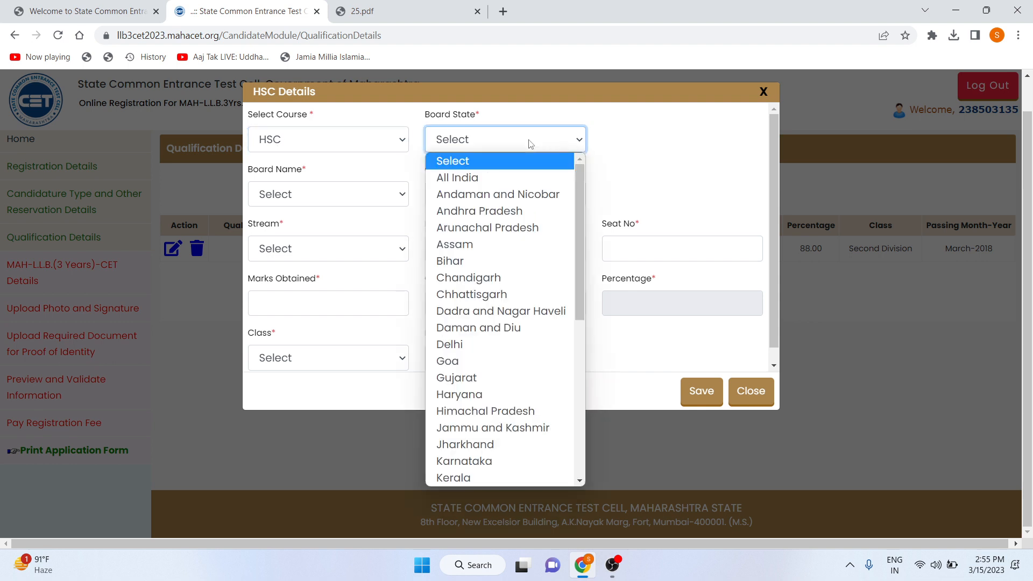
{"action": "left_click", "coordinate": [527, 177]}
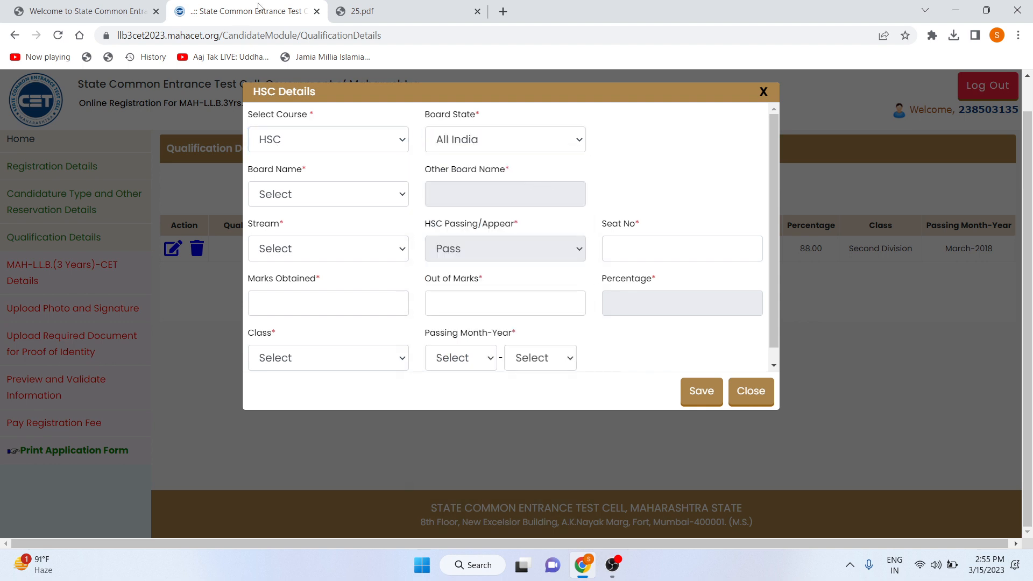
{"action": "left_click", "coordinate": [393, 196]}
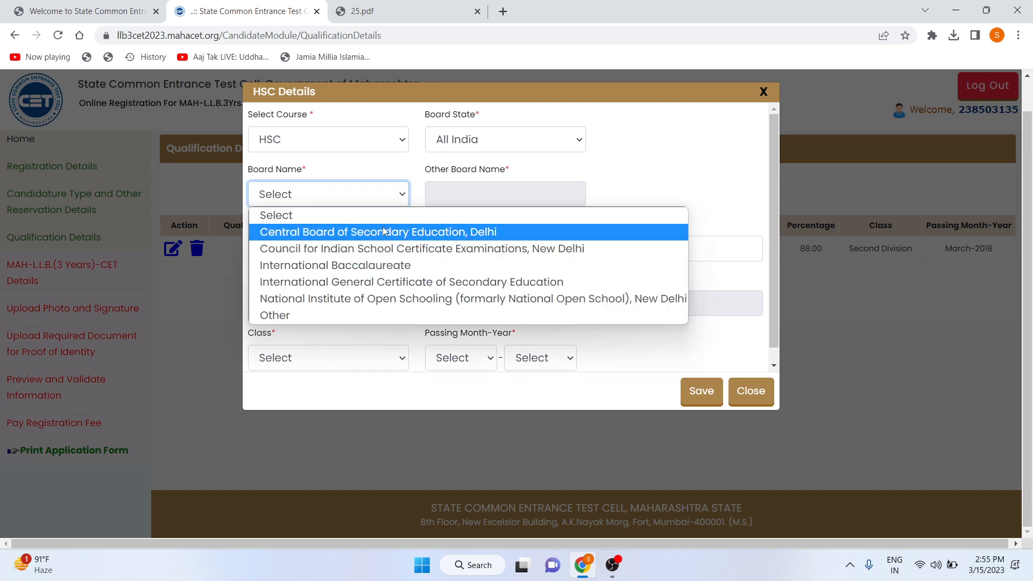
{"action": "left_click", "coordinate": [385, 231]}
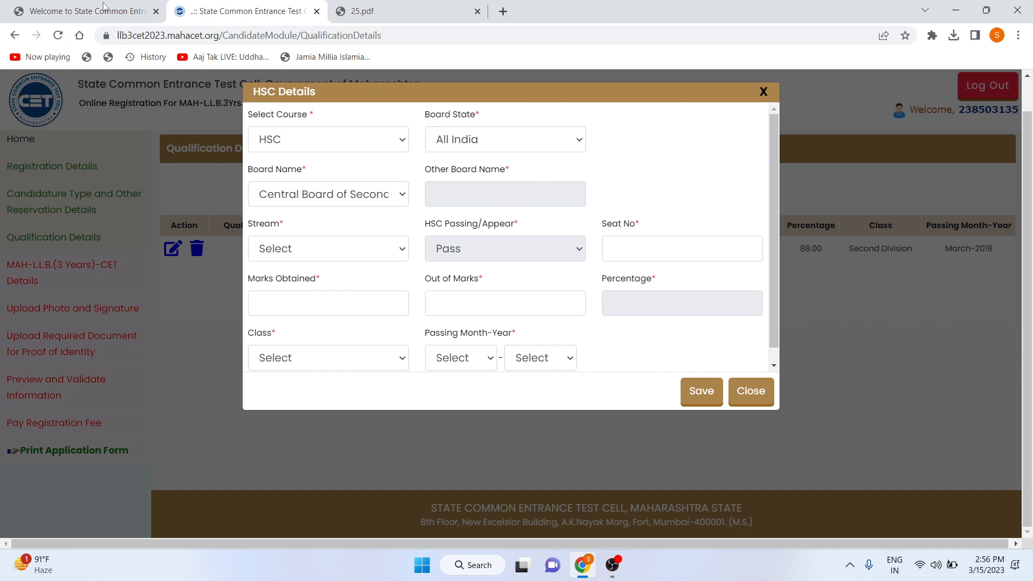
{"action": "left_click", "coordinate": [340, 258]}
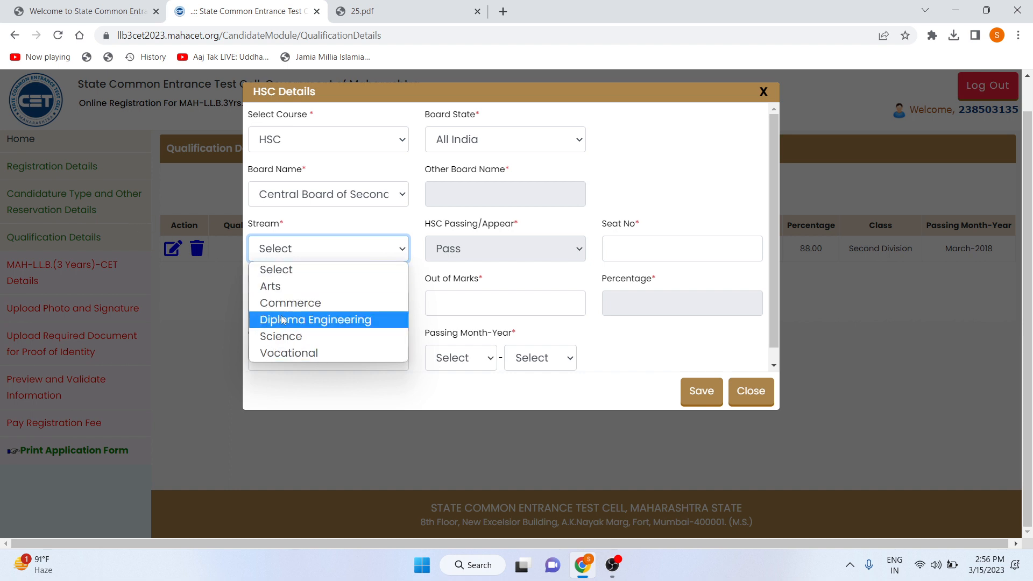
- Choose Science as the HSC stream and enter the seat number
{"action": "left_click", "coordinate": [283, 336]}
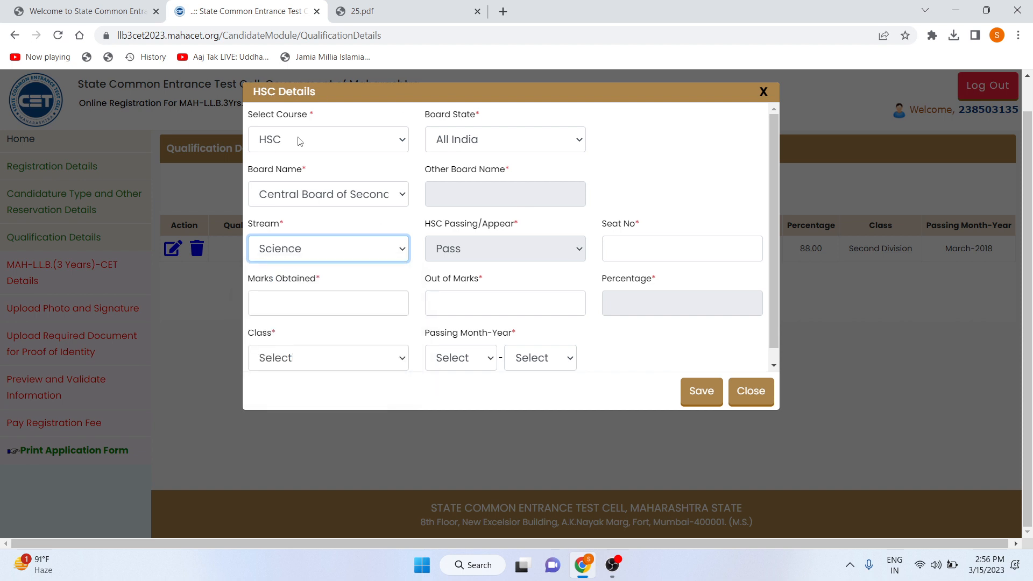
{"action": "left_click", "coordinate": [515, 257]}
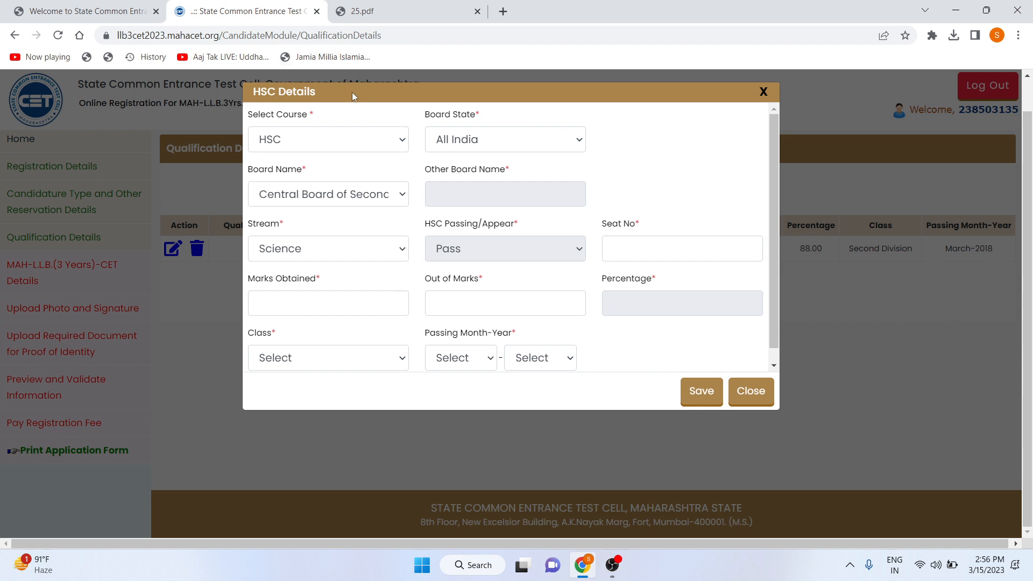
{"action": "left_click_drag", "start_coordinate": [354, 87], "coordinate": [259, 86]}
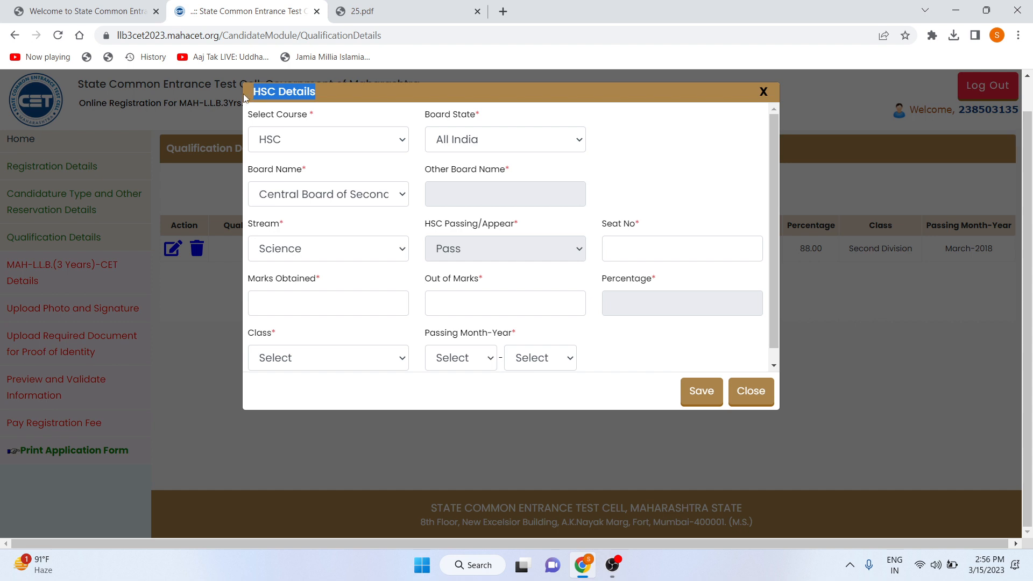
{"action": "left_click", "coordinate": [619, 185]}
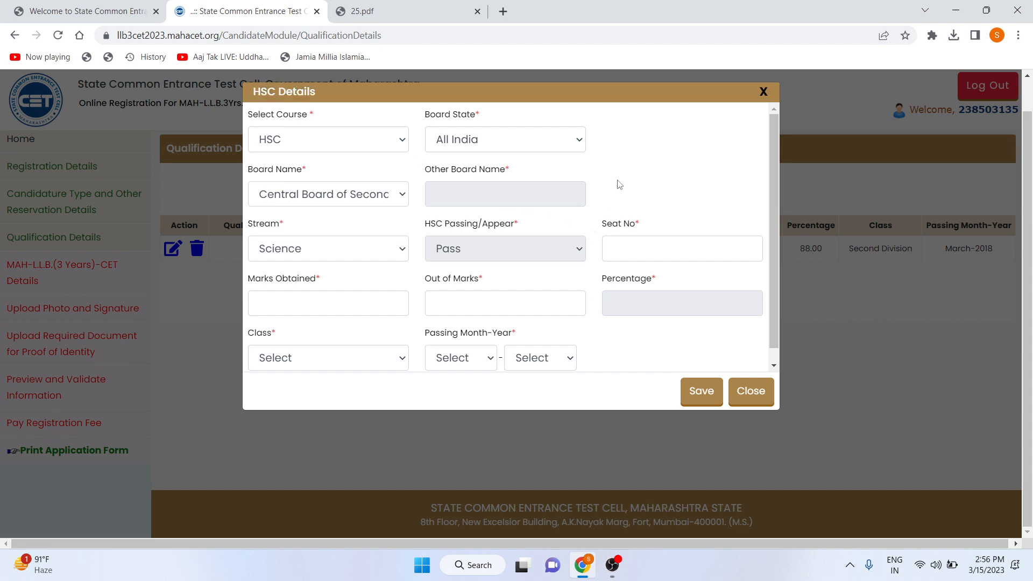
{"action": "left_click", "coordinate": [624, 238]}
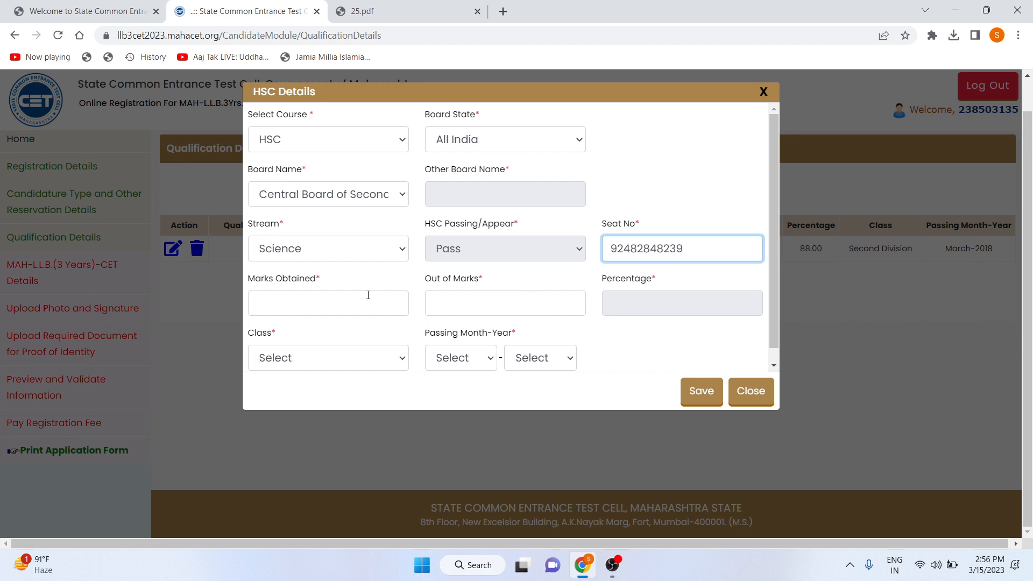
- Enter HSC marks of 560 out of 600 so the percentage is calculated
{"action": "left_click", "coordinate": [397, 305]}
{"action": "left_click", "coordinate": [450, 303]}
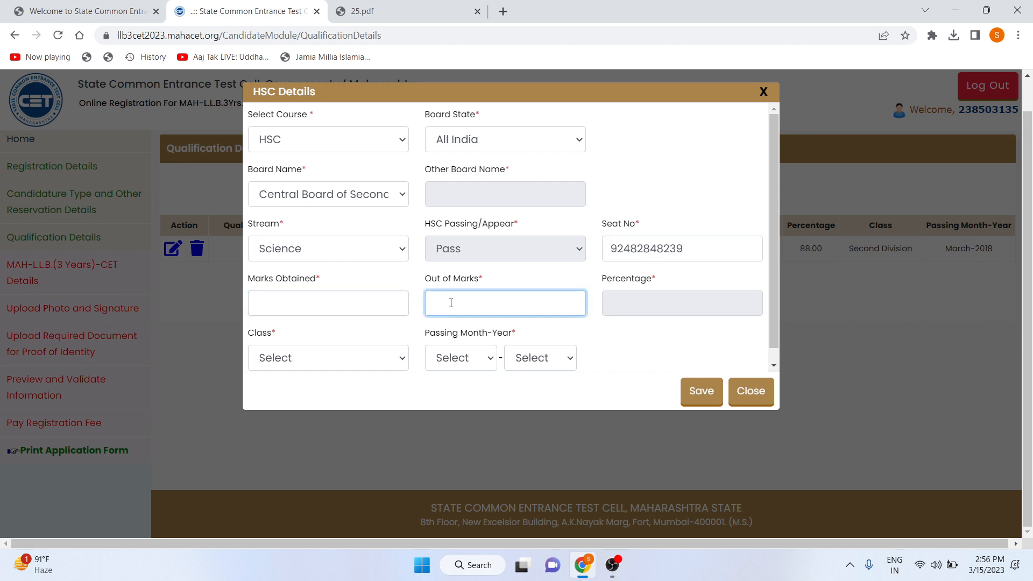
{"action": "type", "text": "600"}
{"action": "left_click", "coordinate": [329, 303]}
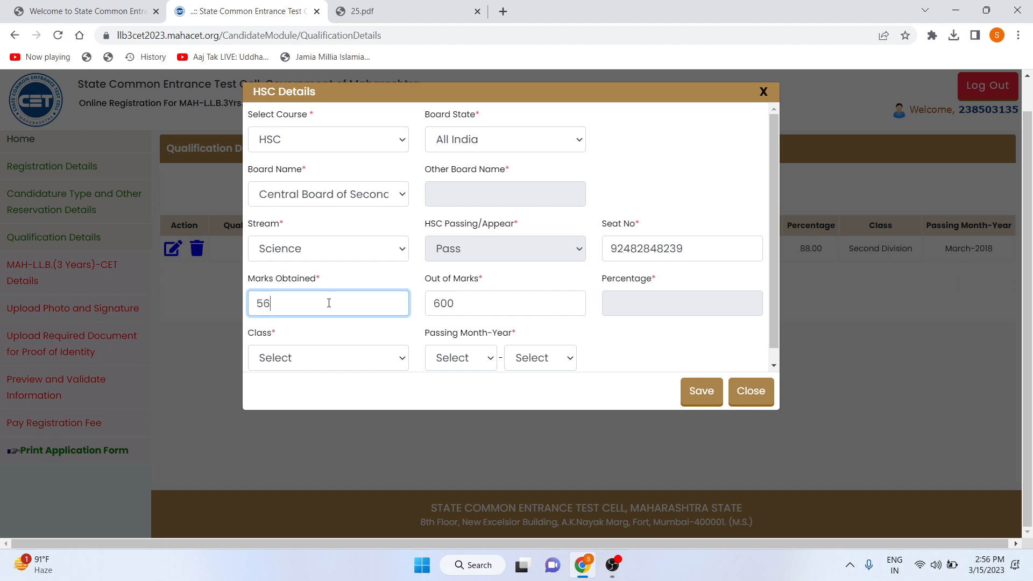
{"action": "left_click", "coordinate": [583, 337]}
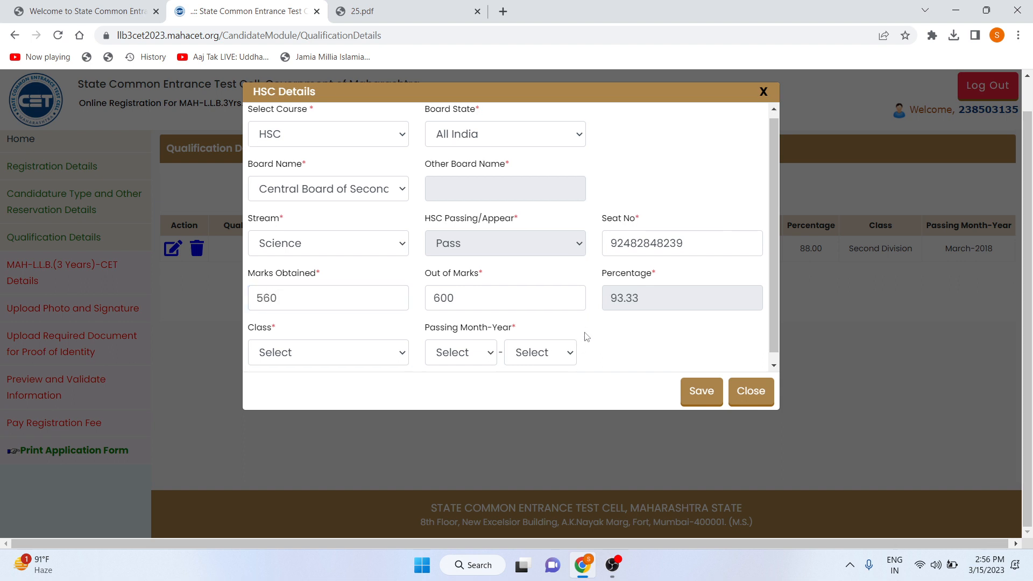
{"action": "scroll", "coordinate": [584, 337], "scroll_direction": "down", "scroll_amount": 1}
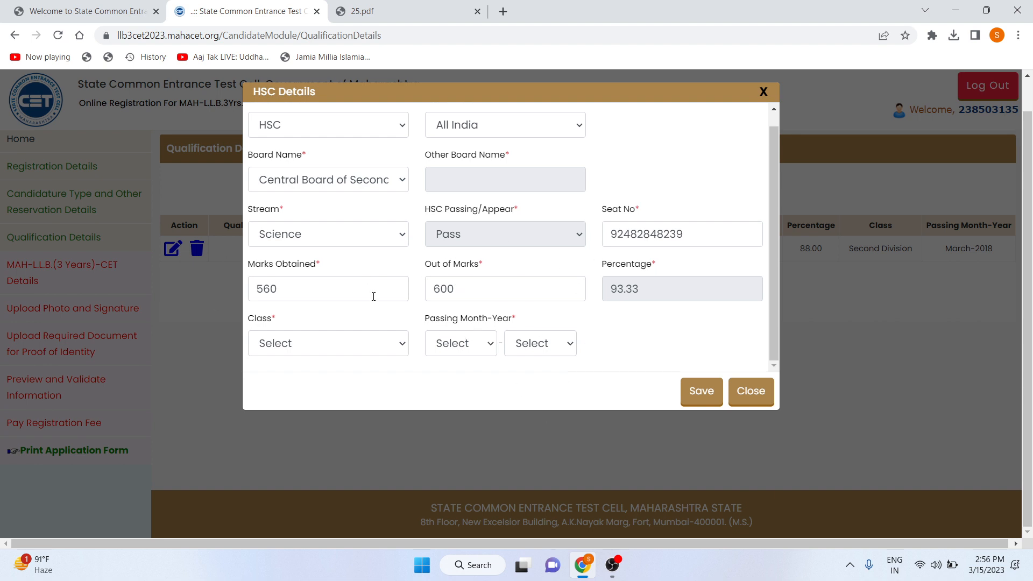
- Choose First Division, passing month March and year 2020, then save the HSC entry
{"action": "left_click", "coordinate": [359, 350]}
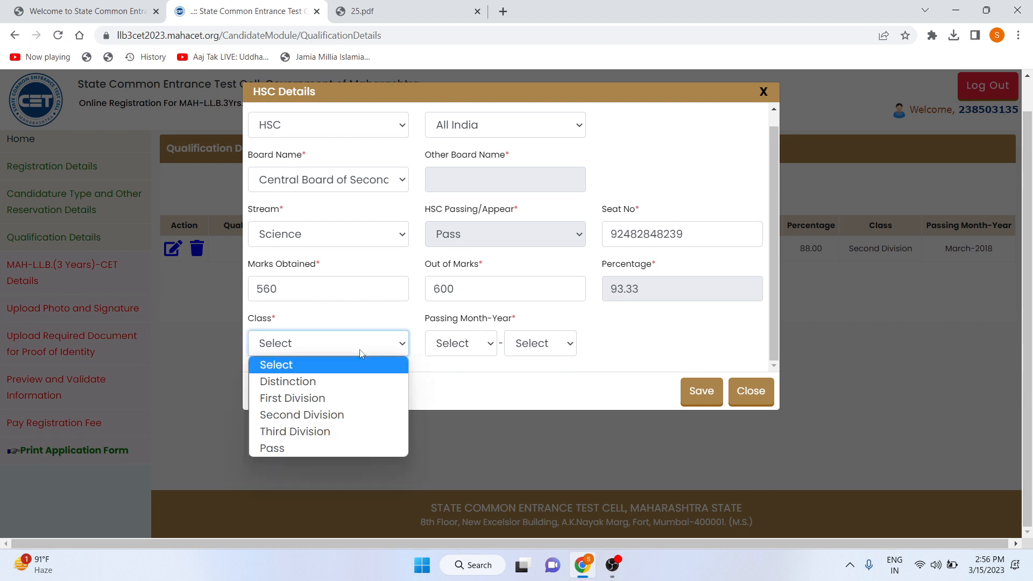
{"action": "left_click", "coordinate": [325, 398]}
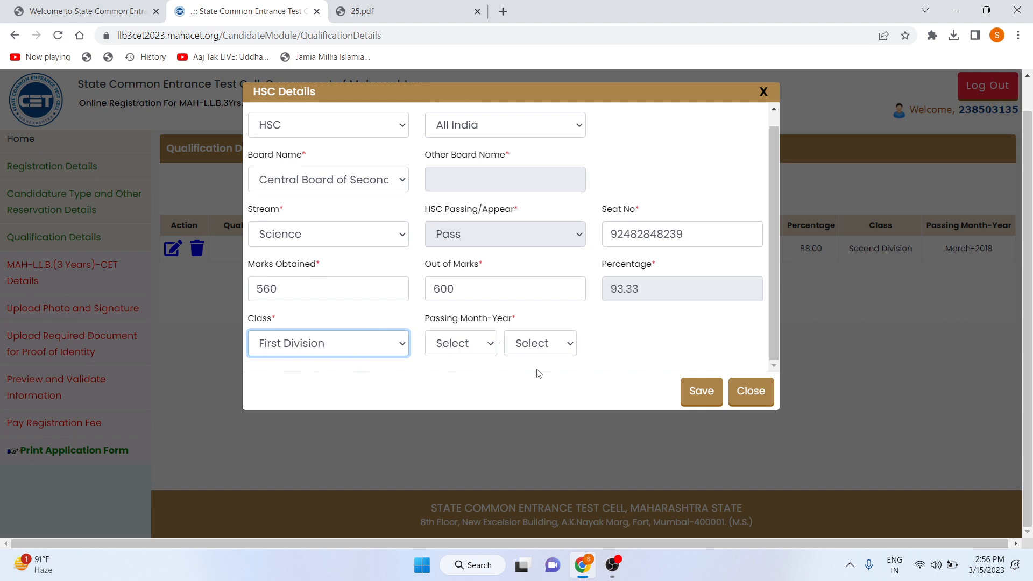
{"action": "left_click", "coordinate": [458, 343]}
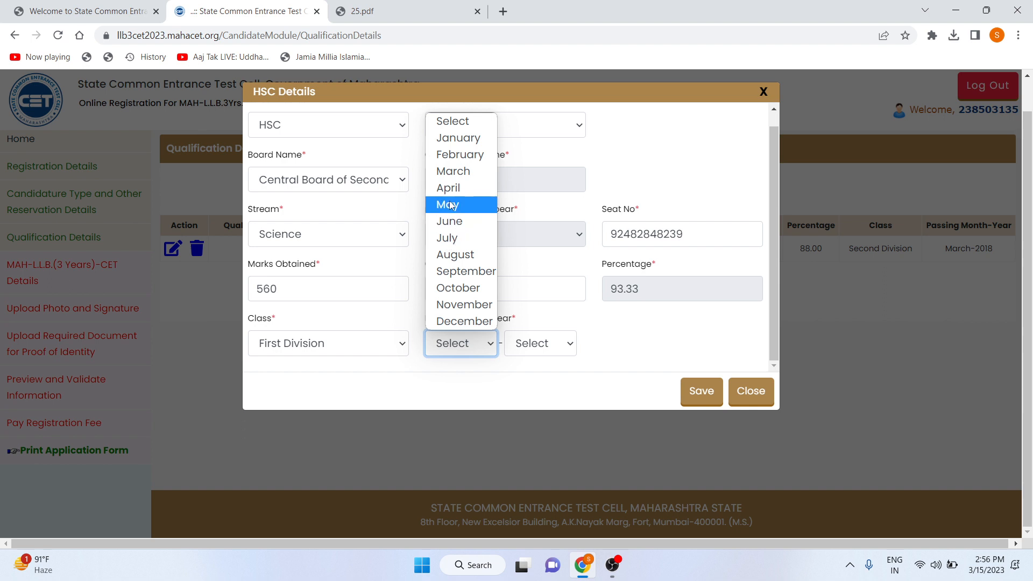
{"action": "left_click", "coordinate": [451, 171]}
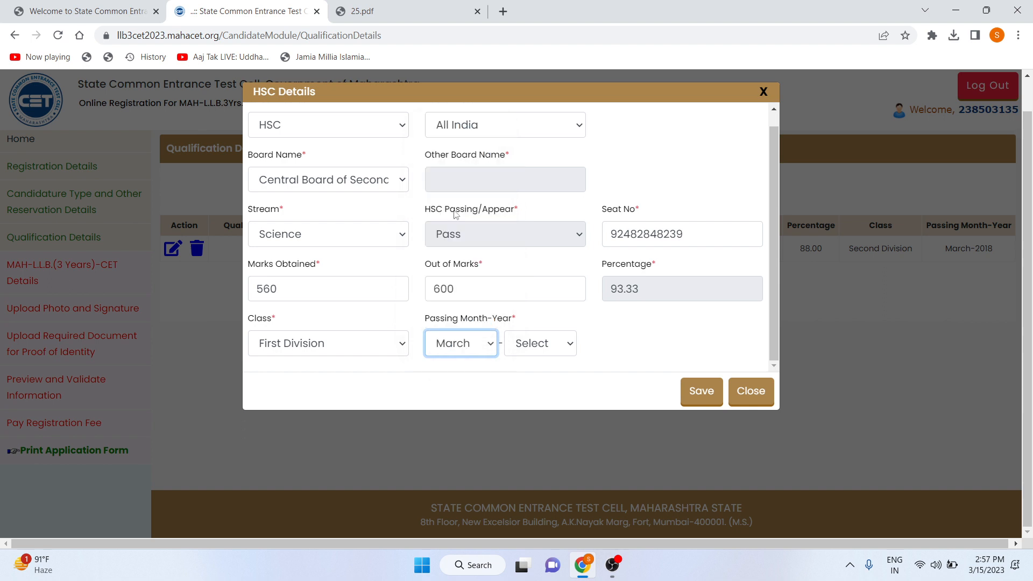
{"action": "left_click", "coordinate": [526, 349]}
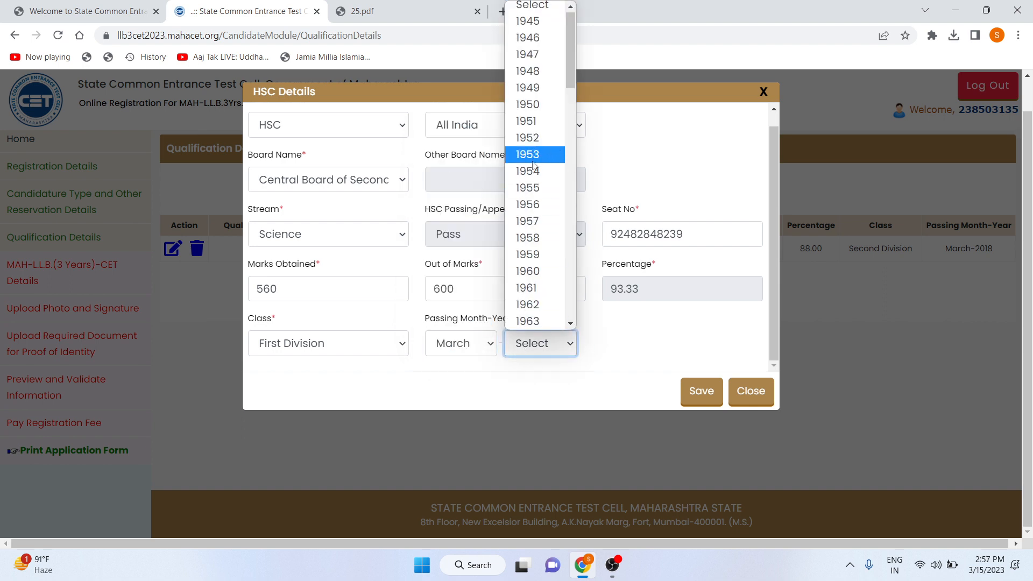
{"action": "scroll", "coordinate": [532, 167], "scroll_direction": "down", "scroll_amount": 18}
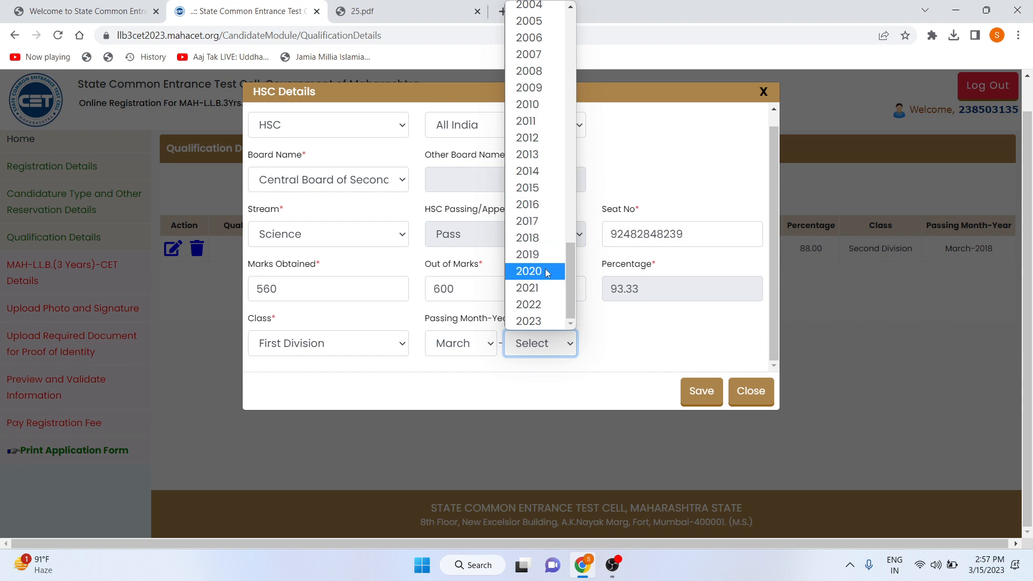
{"action": "left_click", "coordinate": [547, 272]}
{"action": "left_click", "coordinate": [696, 399]}
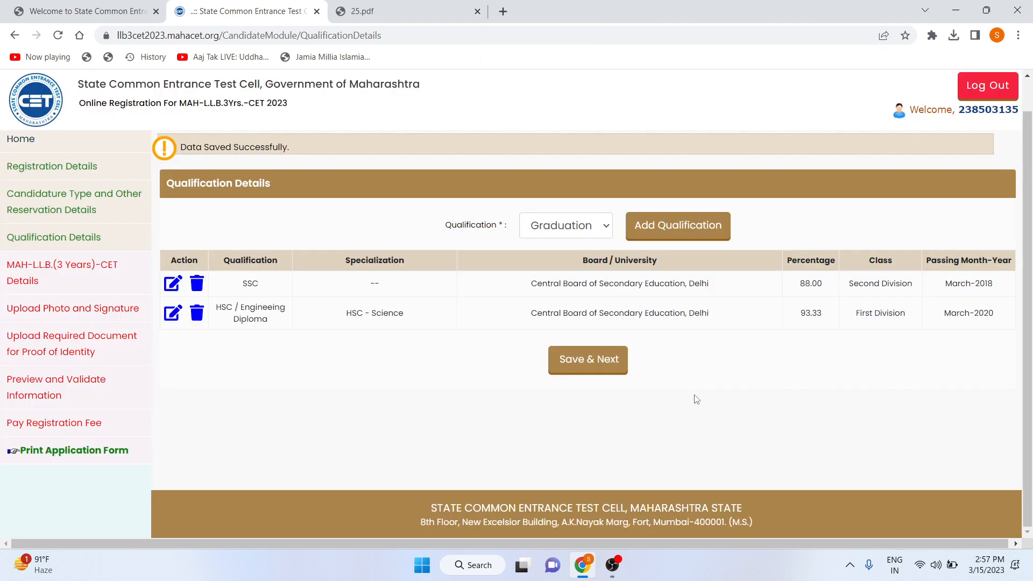
{"action": "left_click", "coordinate": [664, 221]}
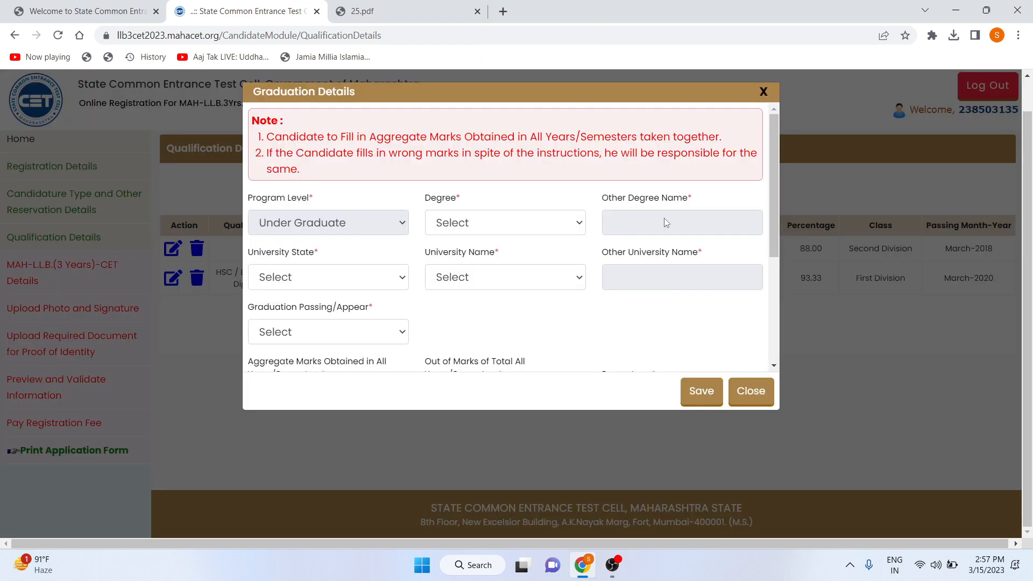
{"action": "left_click_drag", "start_coordinate": [365, 93], "coordinate": [247, 74]}
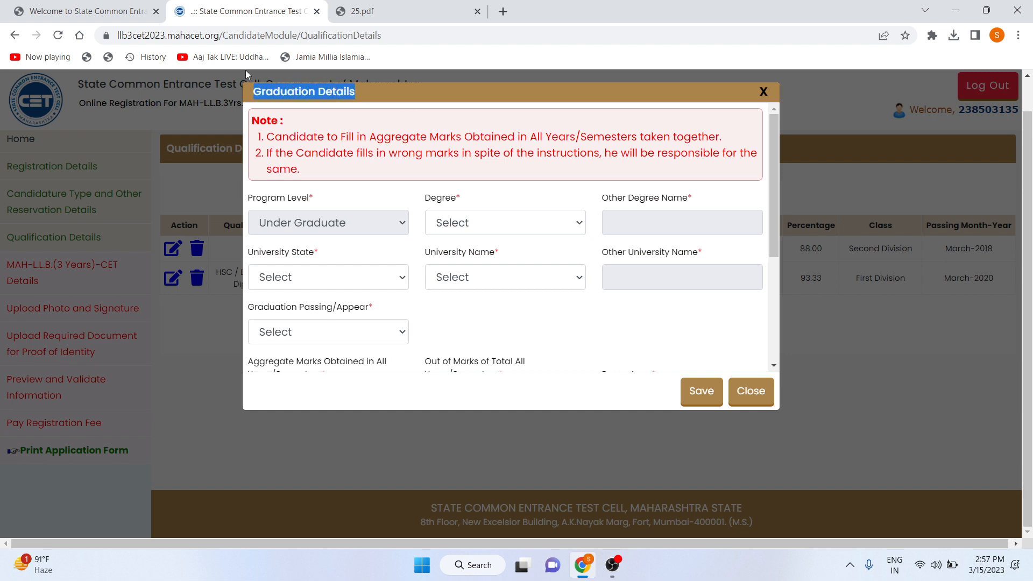
{"action": "left_click", "coordinate": [360, 135]}
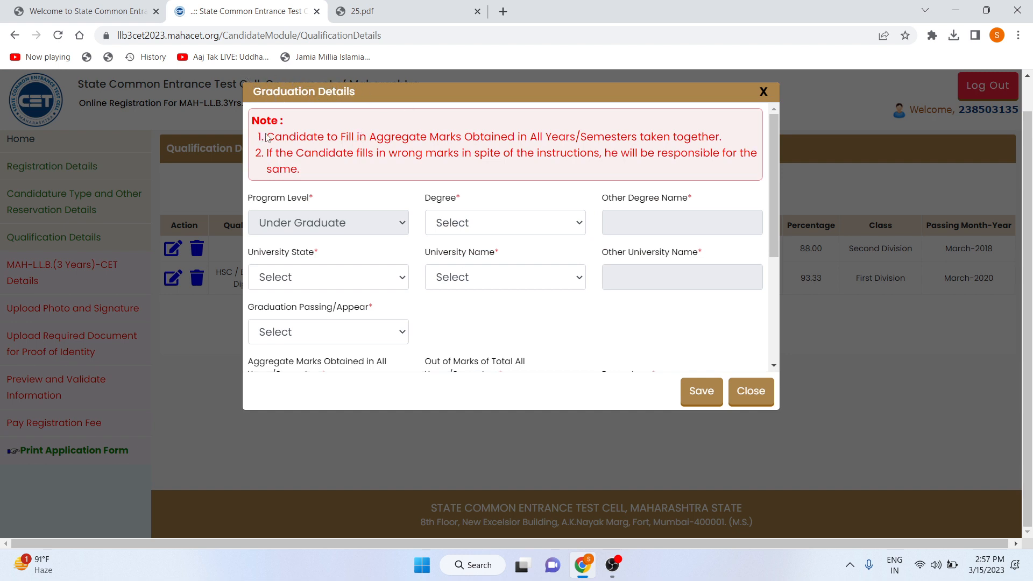
{"action": "left_click_drag", "start_coordinate": [268, 135], "coordinate": [699, 137]}
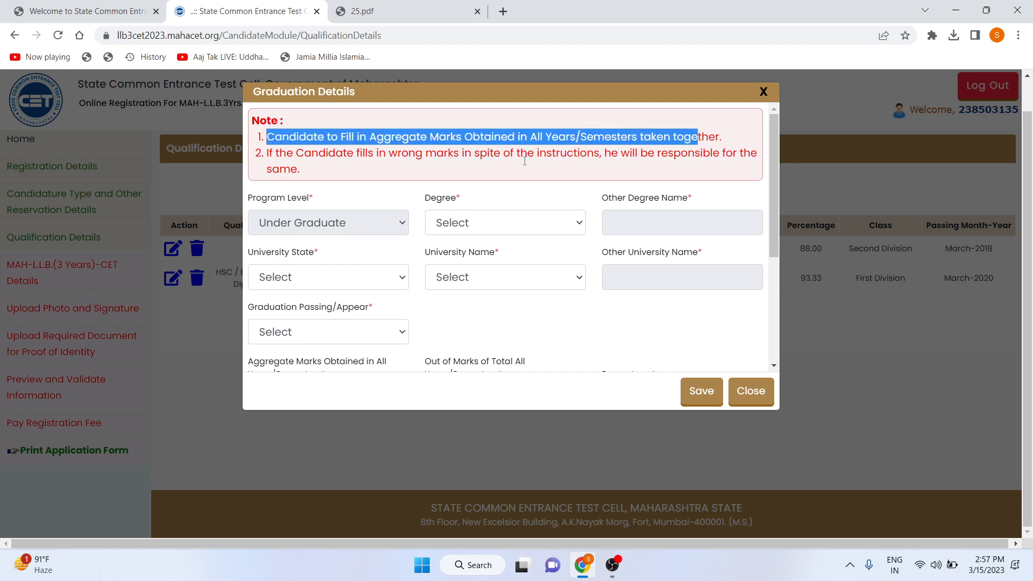
{"action": "left_click", "coordinate": [524, 177]}
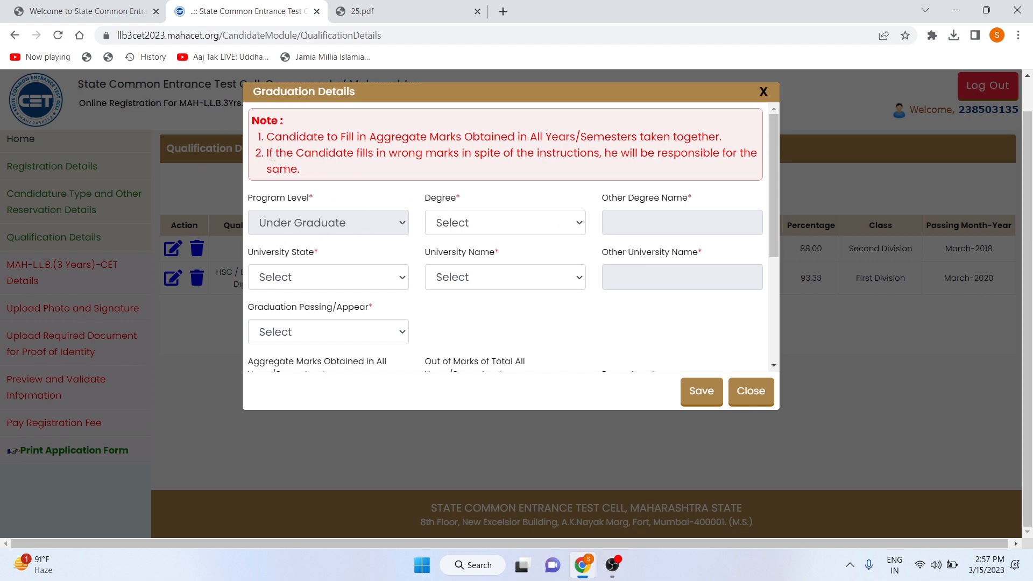
{"action": "left_click_drag", "start_coordinate": [272, 156], "coordinate": [579, 171]}
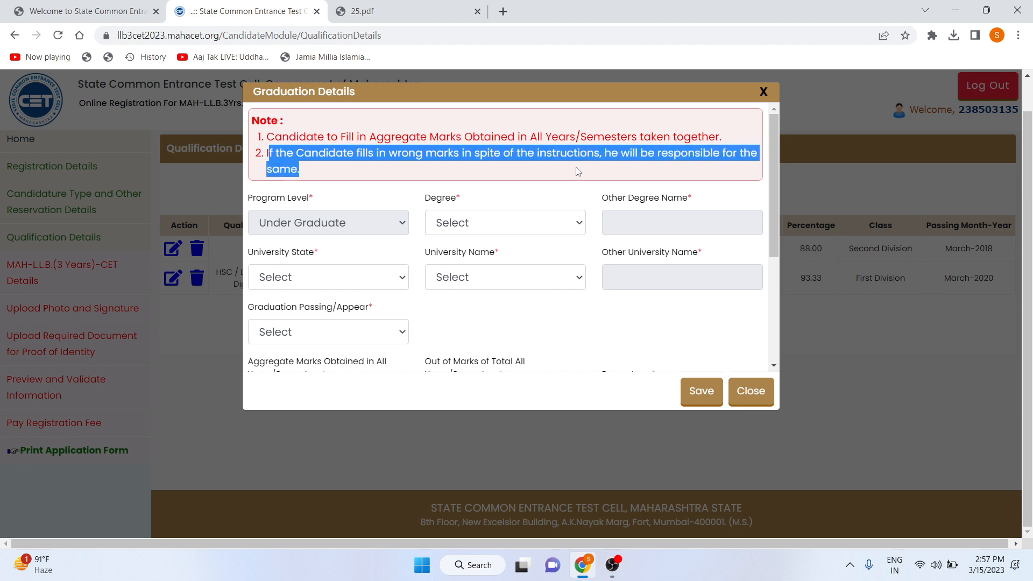
{"action": "left_click", "coordinate": [578, 171]}
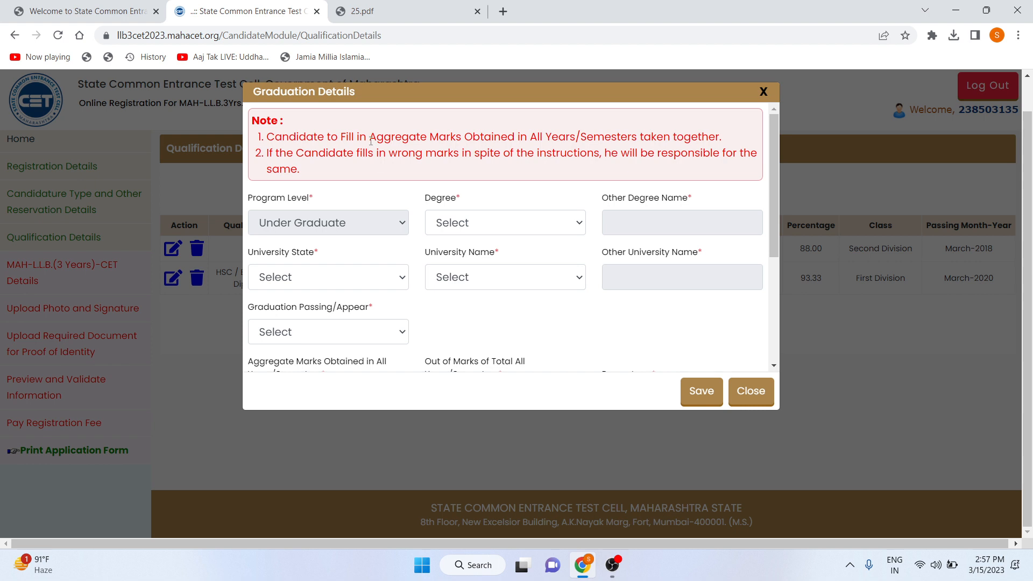
{"action": "left_click_drag", "start_coordinate": [267, 160], "coordinate": [355, 168]}
{"action": "left_click", "coordinate": [353, 170]}
- Pick B.C.A. from the Graduation Details Degree dropdown
{"action": "left_click", "coordinate": [529, 222]}
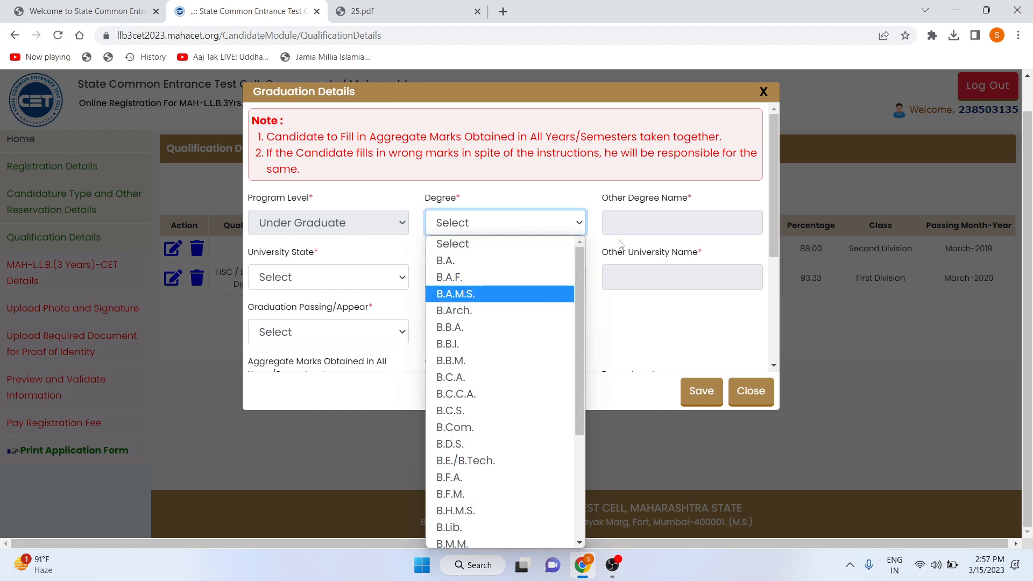
{"action": "left_click", "coordinate": [619, 340]}
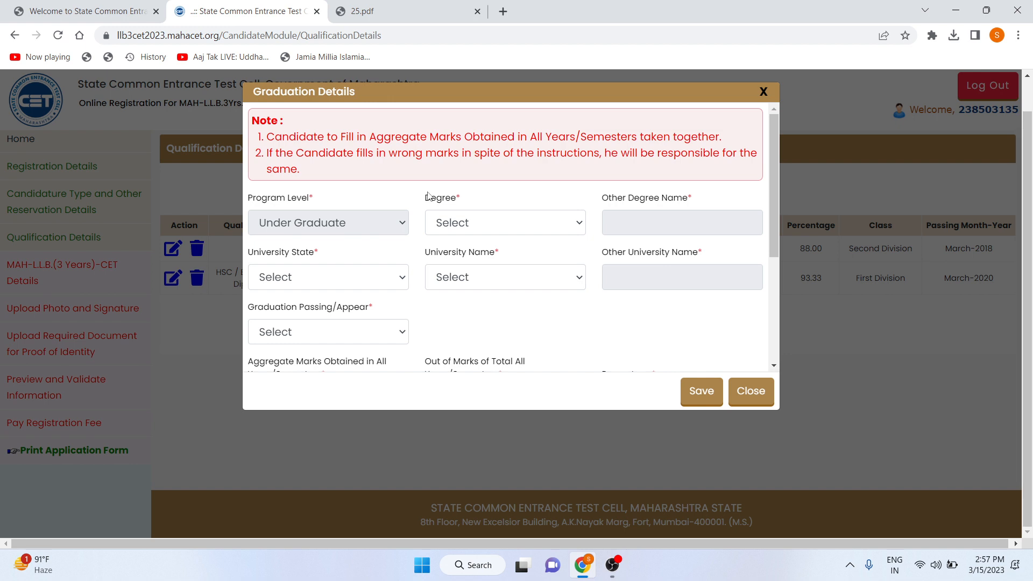
{"action": "left_click_drag", "start_coordinate": [428, 196], "coordinate": [464, 201]}
{"action": "left_click", "coordinate": [517, 217]}
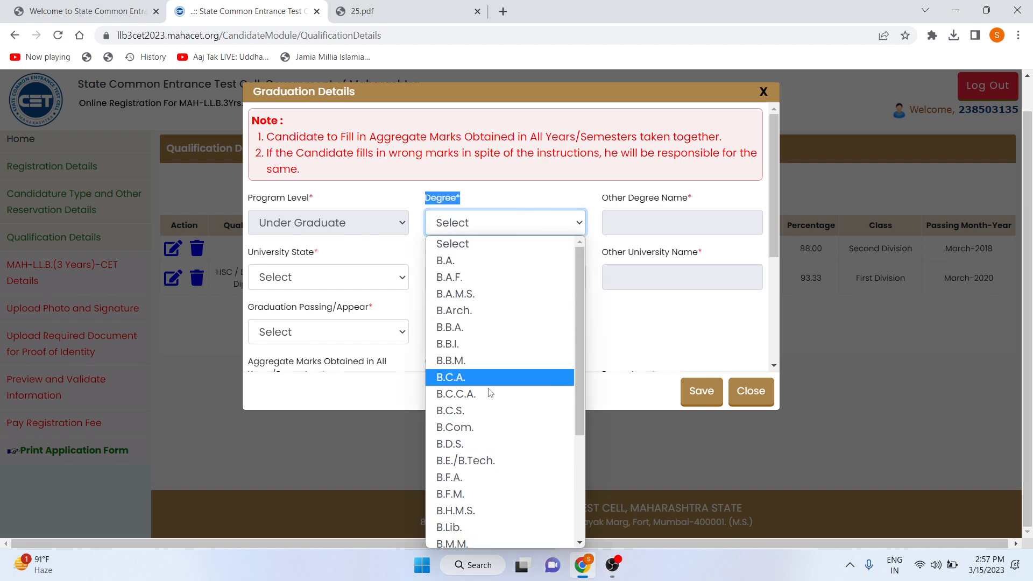
{"action": "scroll", "coordinate": [529, 337], "scroll_direction": "down", "scroll_amount": 3}
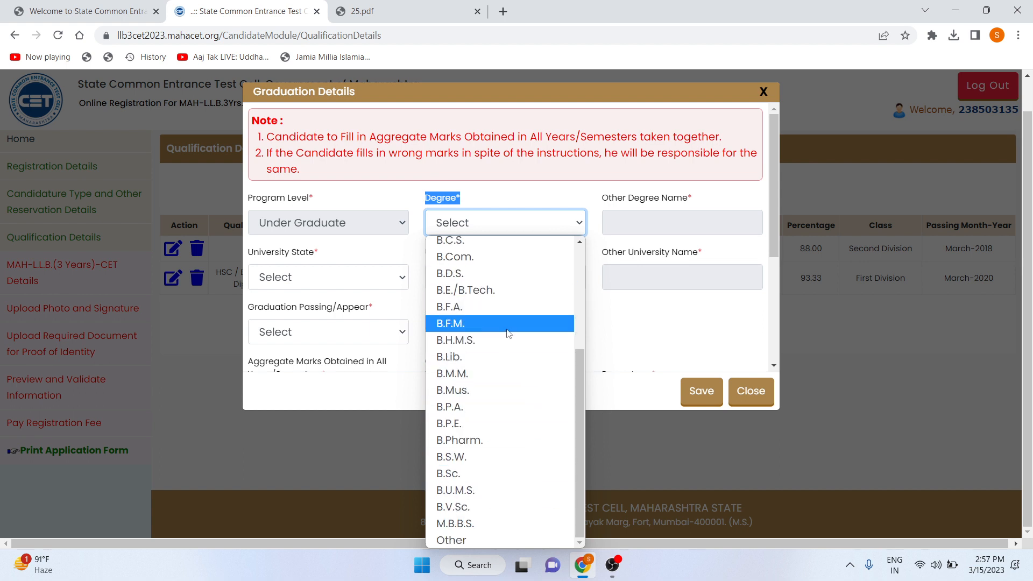
{"action": "scroll", "coordinate": [544, 279], "scroll_direction": "up", "scroll_amount": 3}
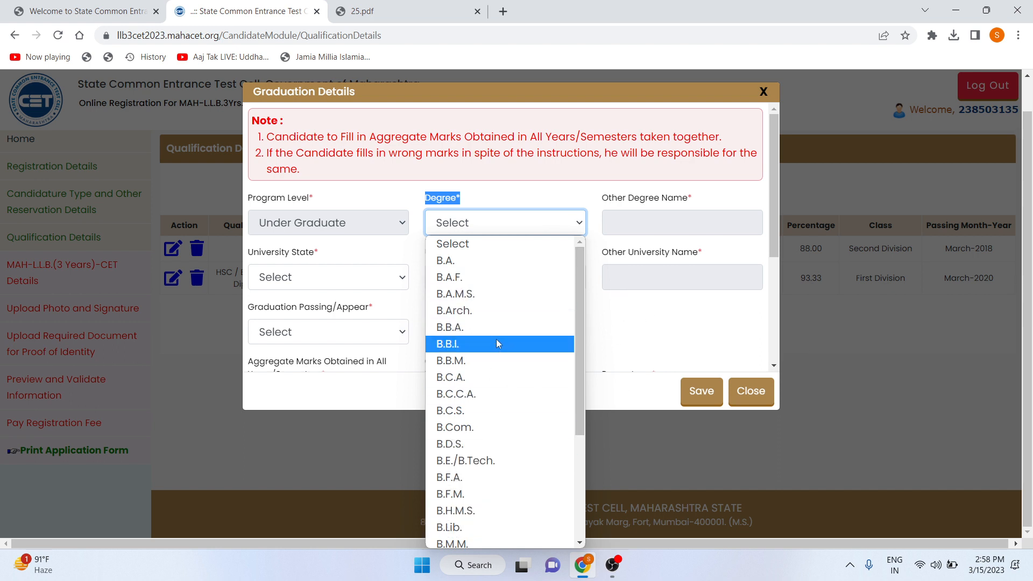
{"action": "scroll", "coordinate": [497, 344], "scroll_direction": "down", "scroll_amount": 3}
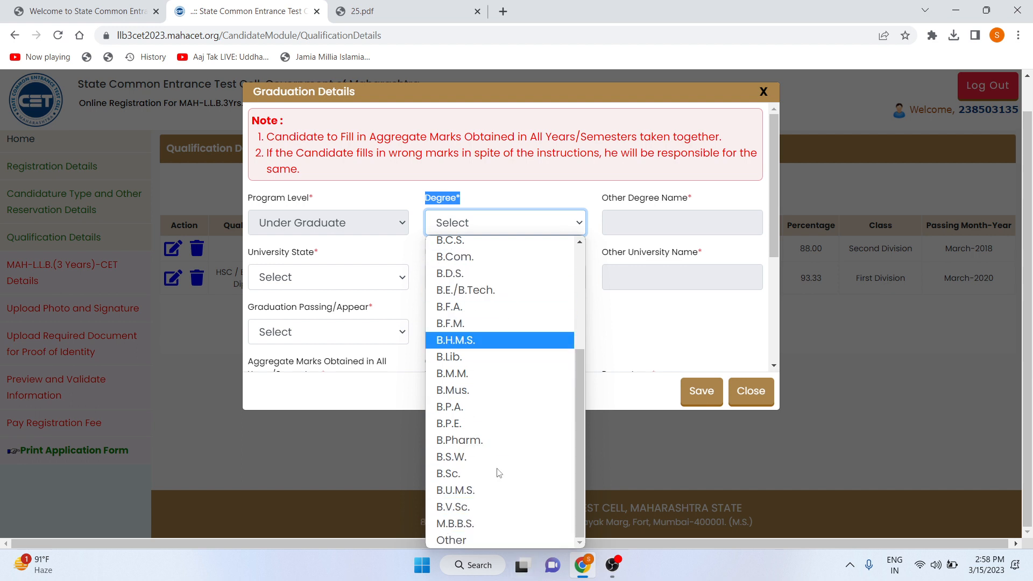
{"action": "mouse_move", "coordinate": [533, 562]}
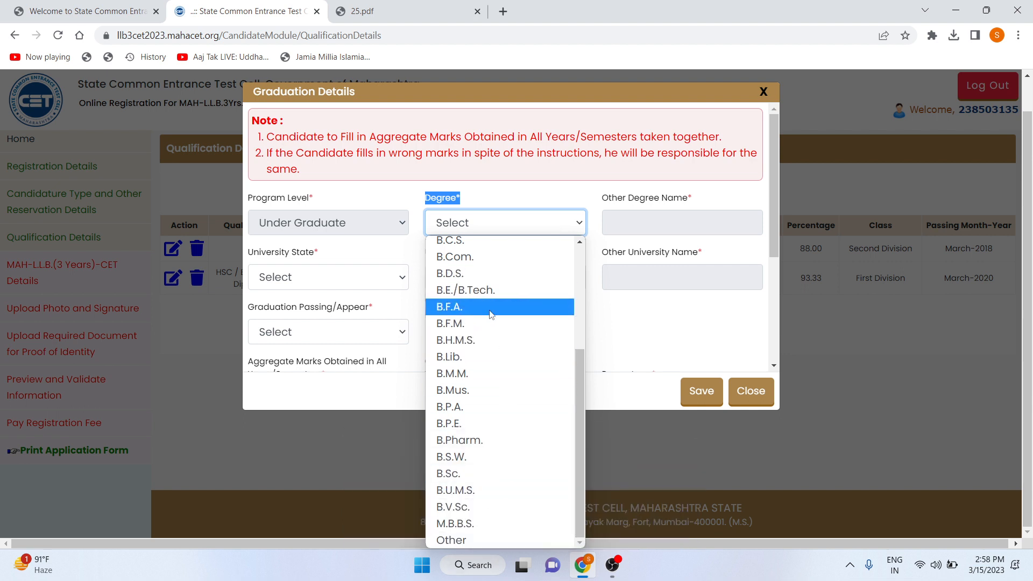
{"action": "scroll", "coordinate": [495, 323], "scroll_direction": "up", "scroll_amount": 4}
{"action": "left_click", "coordinate": [514, 377]}
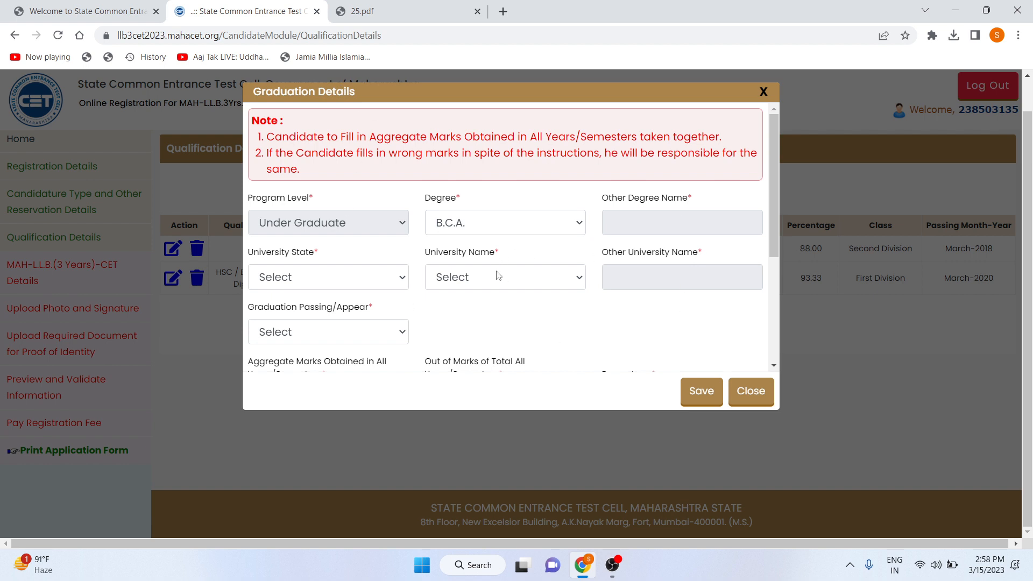
{"action": "left_click", "coordinate": [283, 278]}
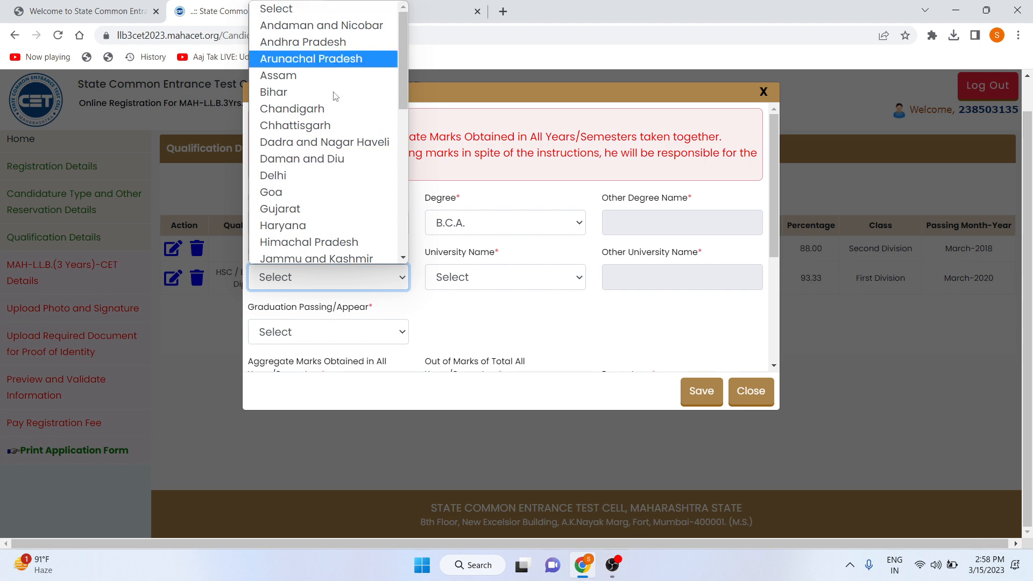
- Select Delhi as the University State
{"action": "left_click", "coordinate": [307, 177]}
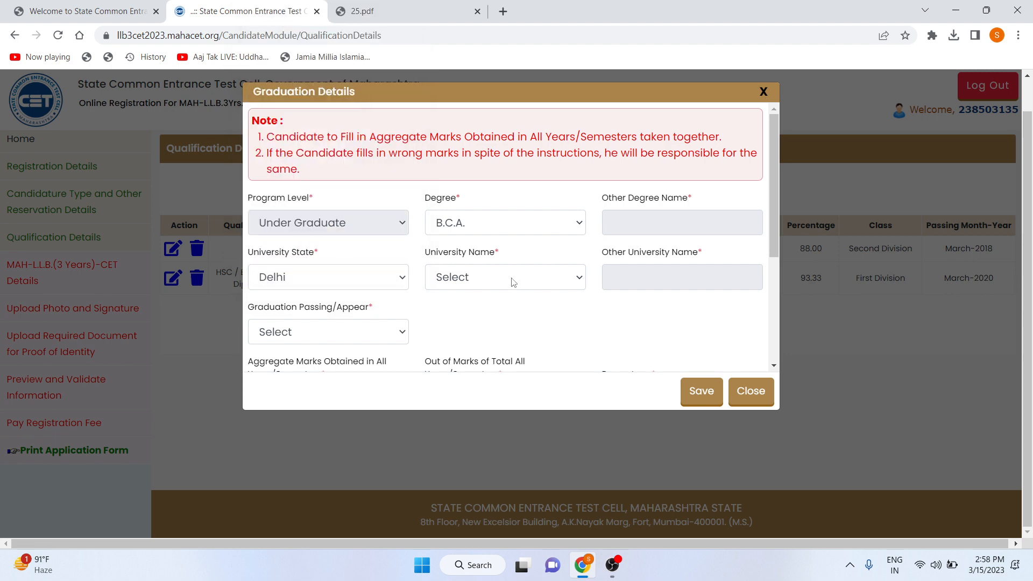
{"action": "left_click", "coordinate": [367, 280]}
{"action": "scroll", "coordinate": [350, 188], "scroll_direction": "down", "scroll_amount": 5}
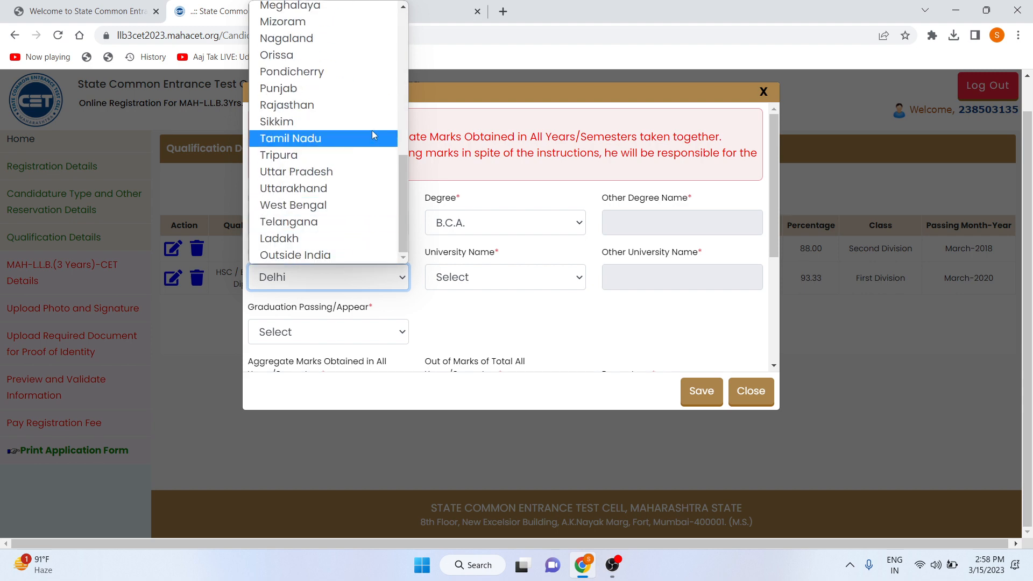
{"action": "scroll", "coordinate": [372, 132], "scroll_direction": "up", "scroll_amount": 5}
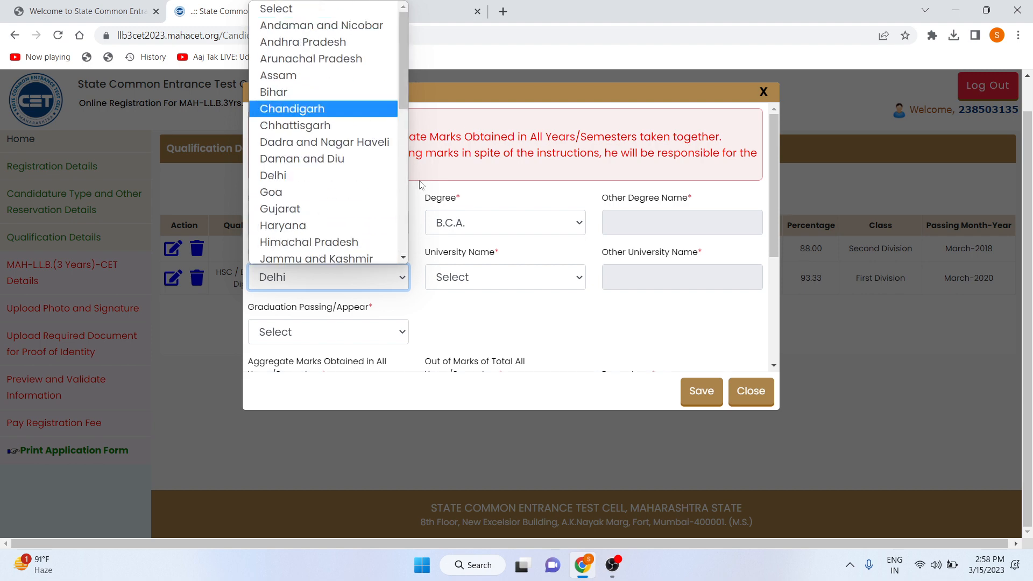
{"action": "left_click", "coordinate": [527, 308]}
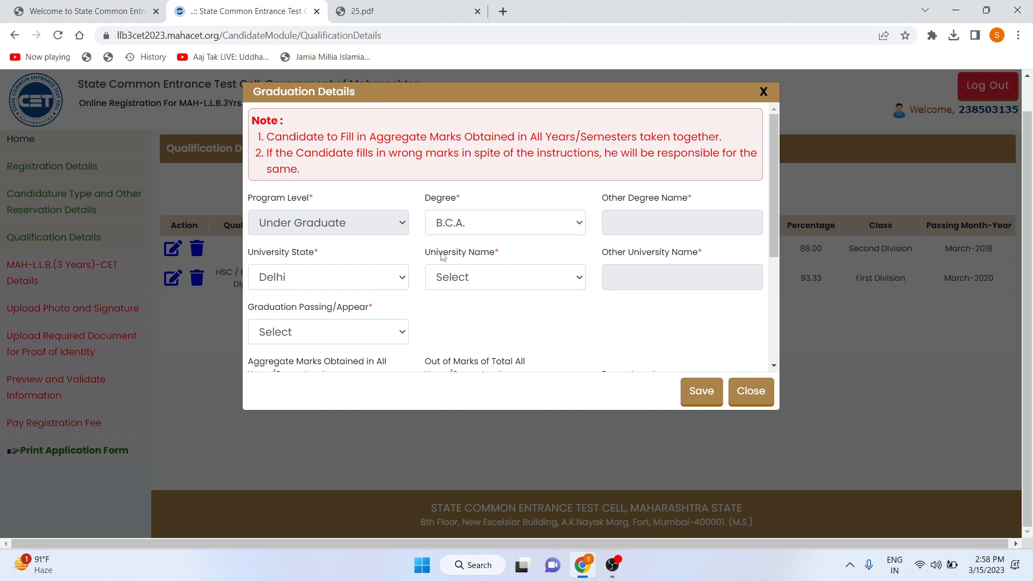
- Set University Name to Other and put the cursor in the Other University Name box
{"action": "left_click", "coordinate": [520, 284]}
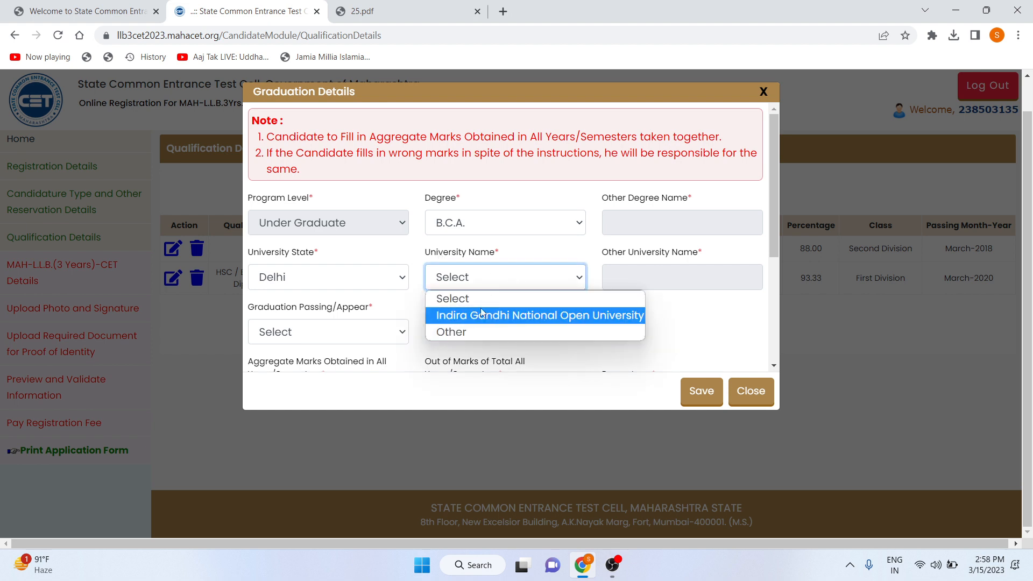
{"action": "left_click", "coordinate": [490, 333]}
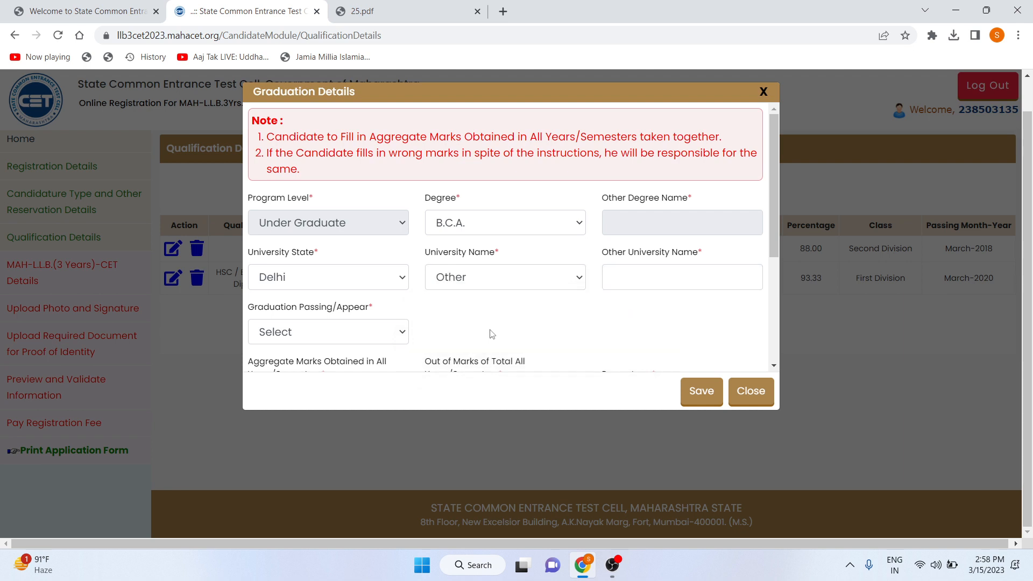
{"action": "left_click", "coordinate": [561, 281]}
{"action": "left_click", "coordinate": [548, 315]}
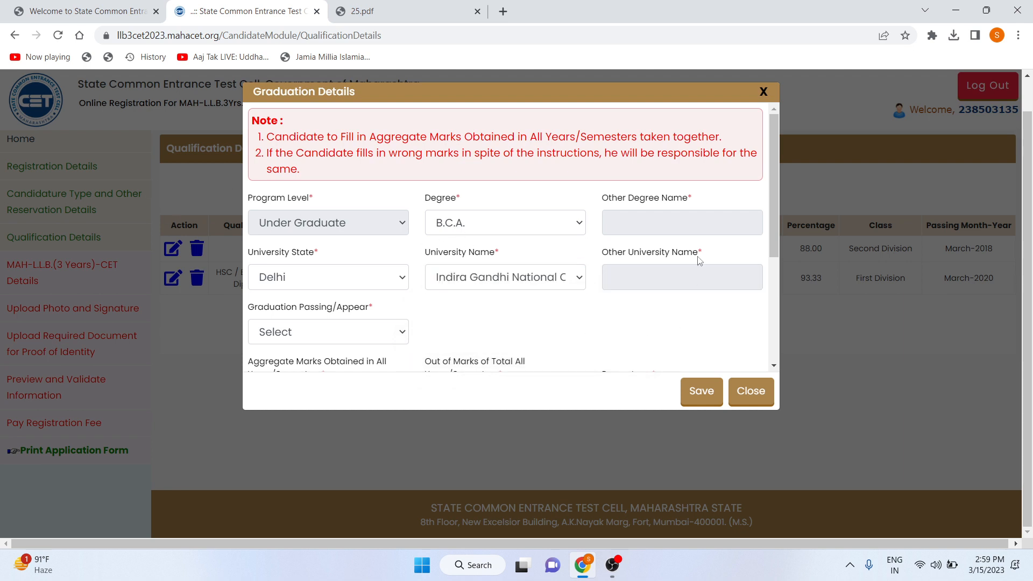
{"action": "left_click", "coordinate": [572, 285]}
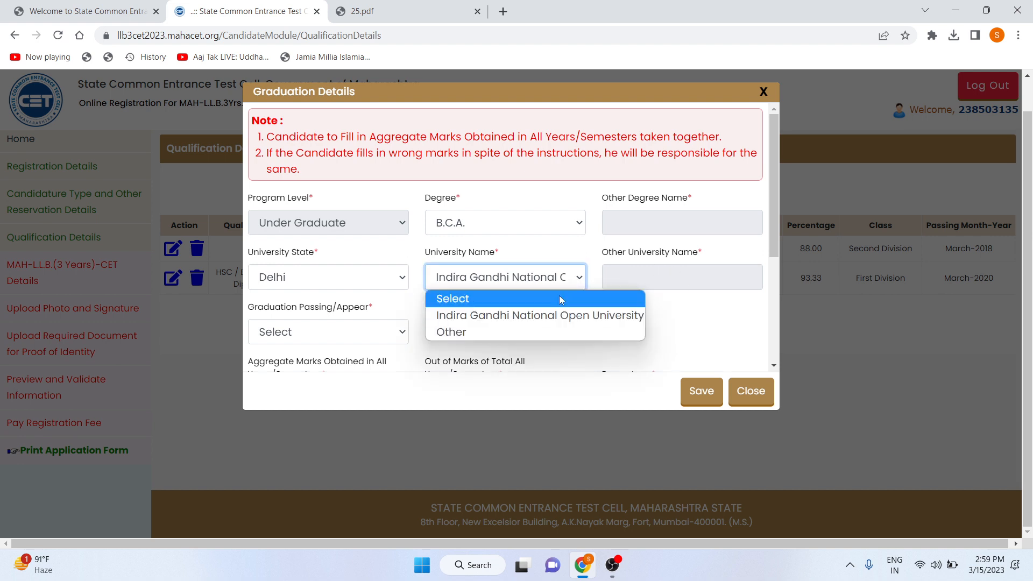
{"action": "left_click", "coordinate": [523, 332]}
{"action": "left_click", "coordinate": [647, 268]}
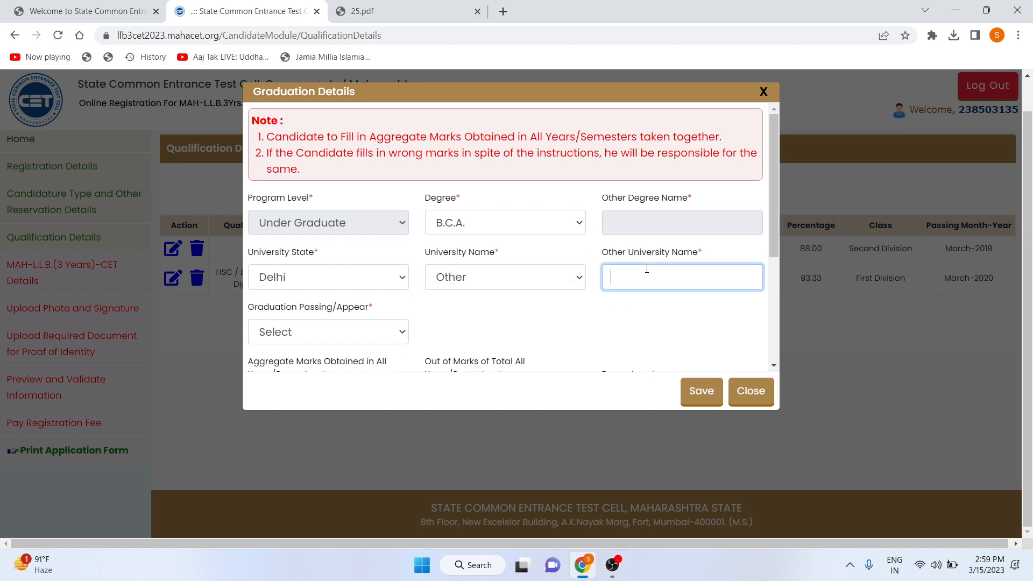
- Enter Delhi University in capitals as the other university name
{"action": "key", "text": "Caps_Lock"}
{"action": "type", "text": "D"}
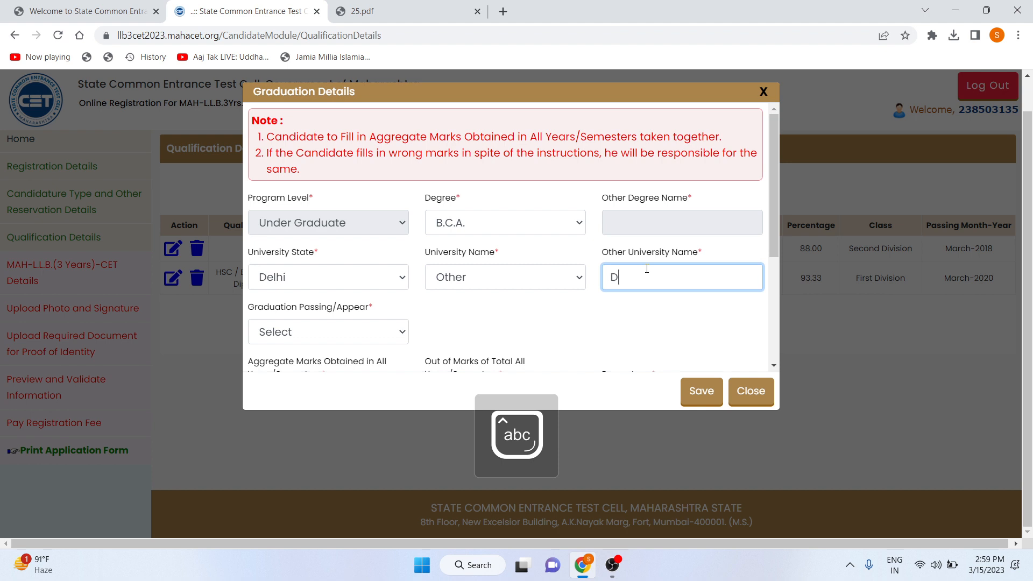
{"action": "type", "text": "elhi University"}
{"action": "scroll", "coordinate": [568, 281], "scroll_direction": "down", "scroll_amount": 3}
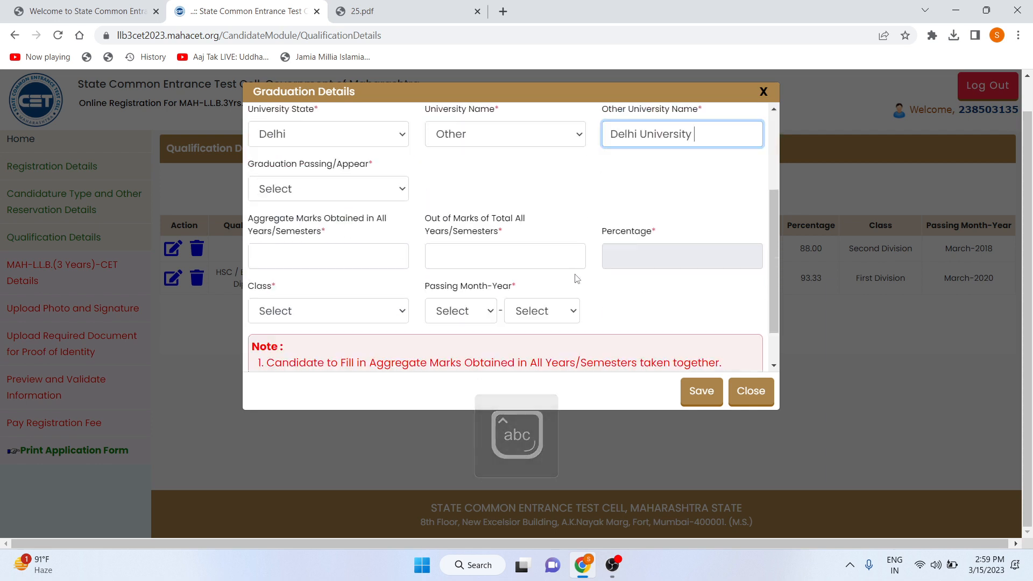
{"action": "scroll", "coordinate": [500, 228], "scroll_direction": "up", "scroll_amount": 1}
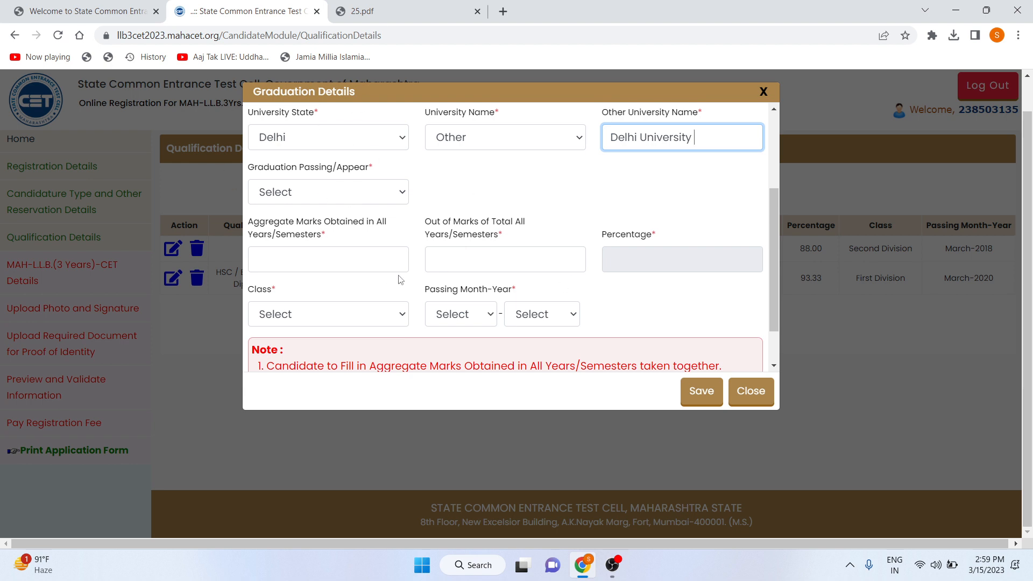
{"action": "left_click", "coordinate": [458, 266]}
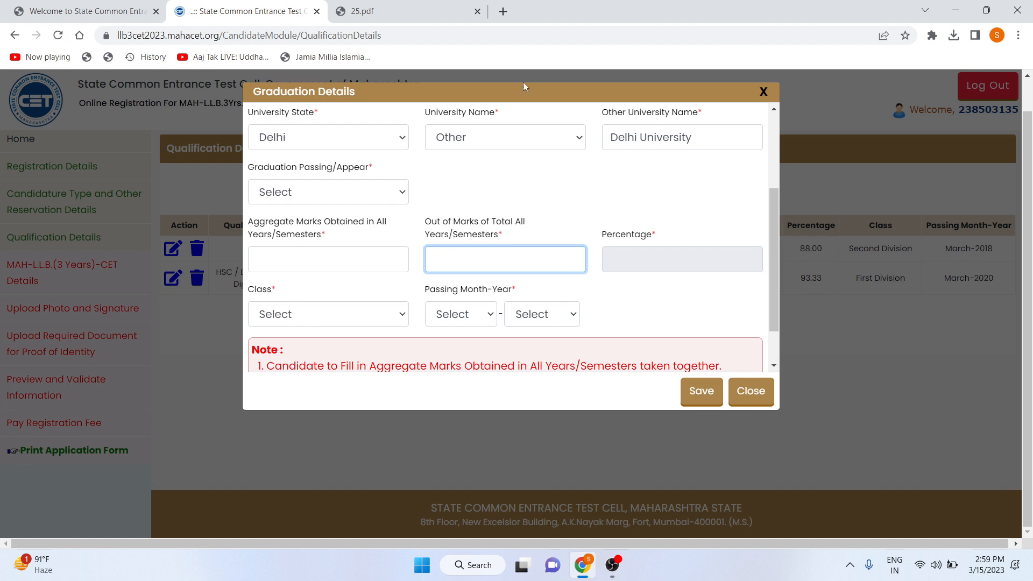
{"action": "left_click_drag", "start_coordinate": [249, 223], "coordinate": [355, 225]}
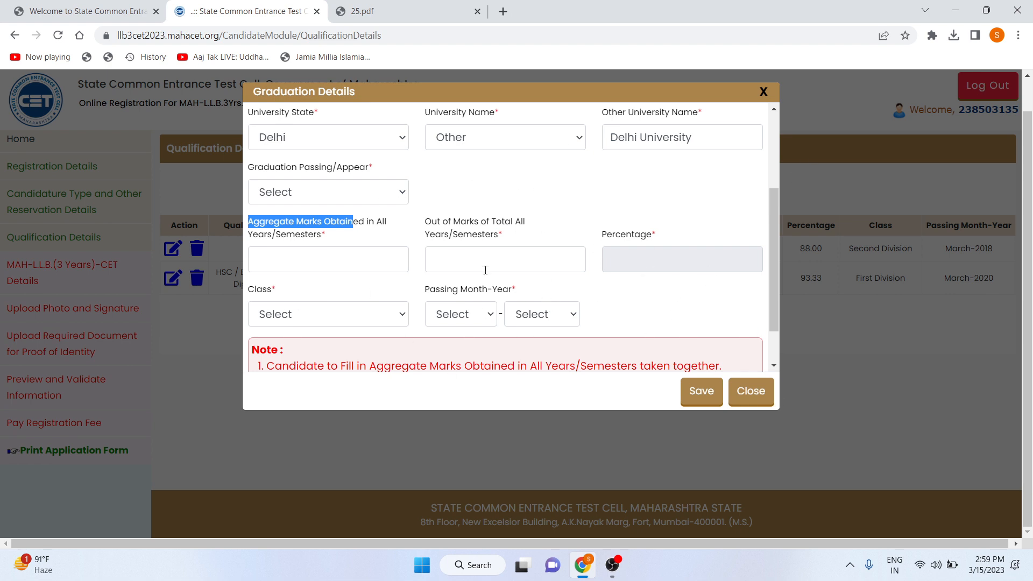
- Mark graduation passing status as Appeared, save the row, and continue to the next page
{"action": "left_click", "coordinate": [369, 193]}
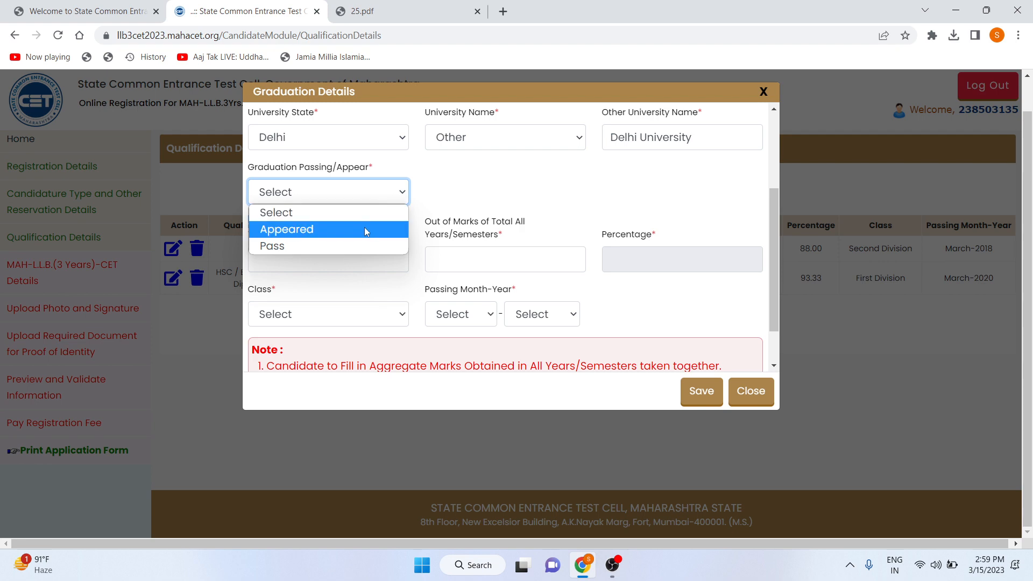
{"action": "left_click", "coordinate": [364, 227]}
{"action": "scroll", "coordinate": [525, 283], "scroll_direction": "down", "scroll_amount": 3}
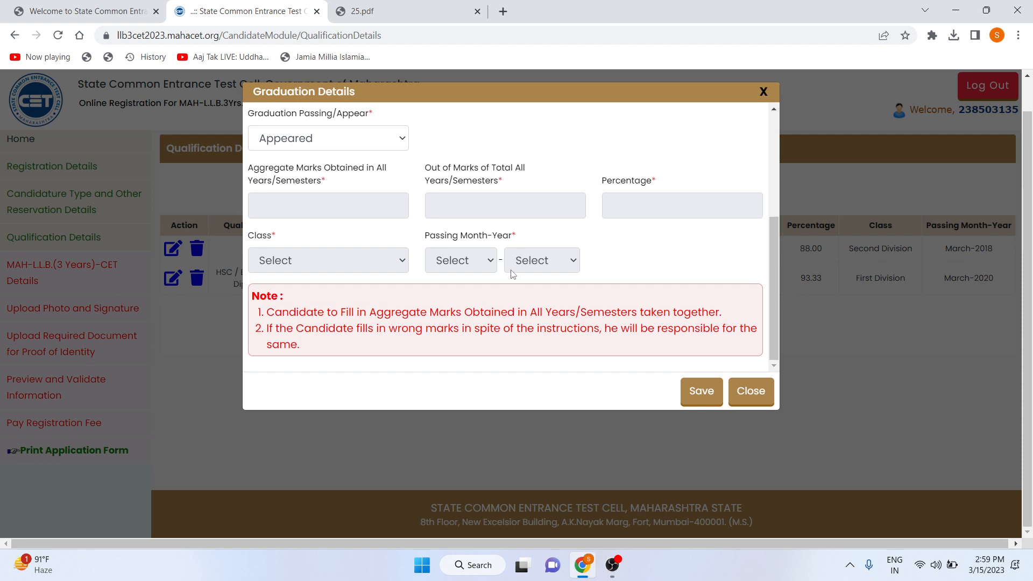
{"action": "scroll", "coordinate": [513, 275], "scroll_direction": "up", "scroll_amount": 3}
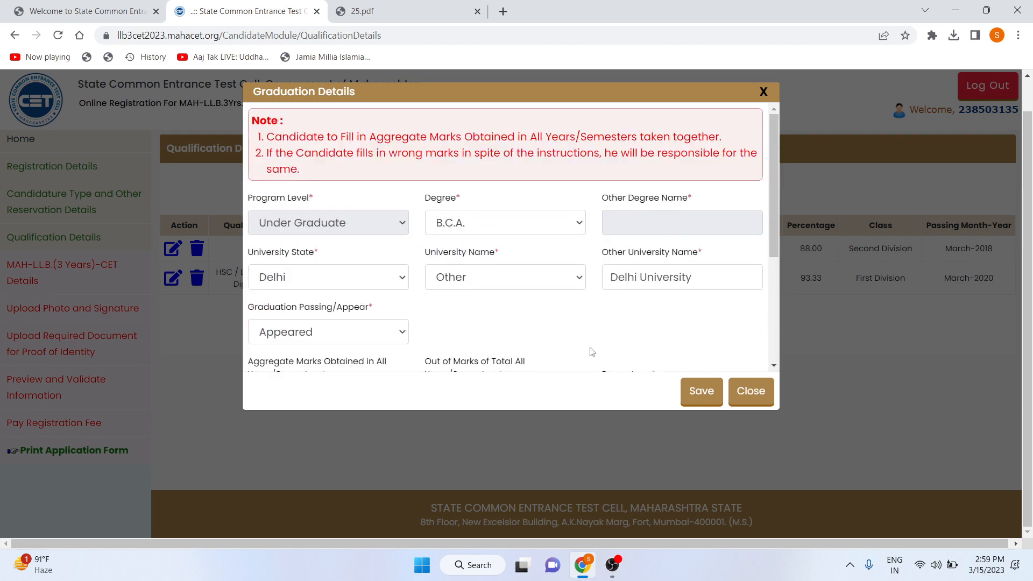
{"action": "scroll", "coordinate": [574, 353], "scroll_direction": "down", "scroll_amount": 3}
{"action": "left_click", "coordinate": [701, 391]}
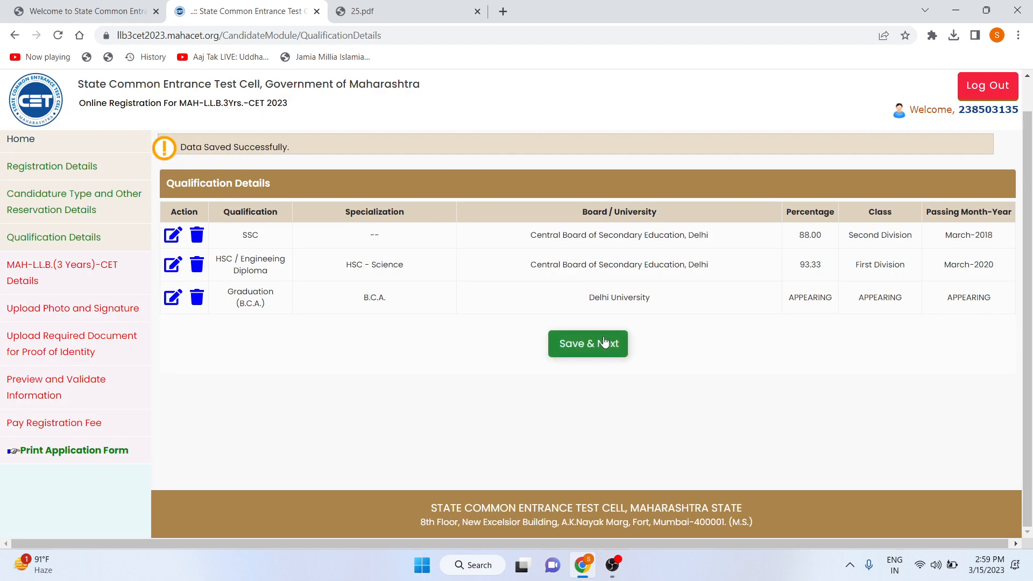
{"action": "left_click", "coordinate": [604, 343]}
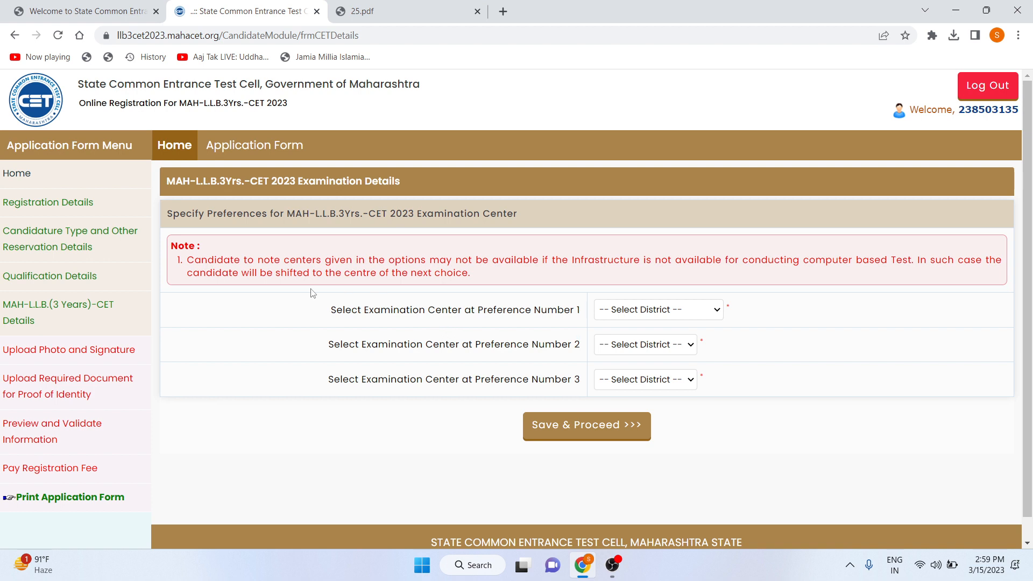
- Set exam centre Preference Number 1 to Delhi-NCR
{"action": "left_click_drag", "start_coordinate": [317, 312], "coordinate": [641, 317]}
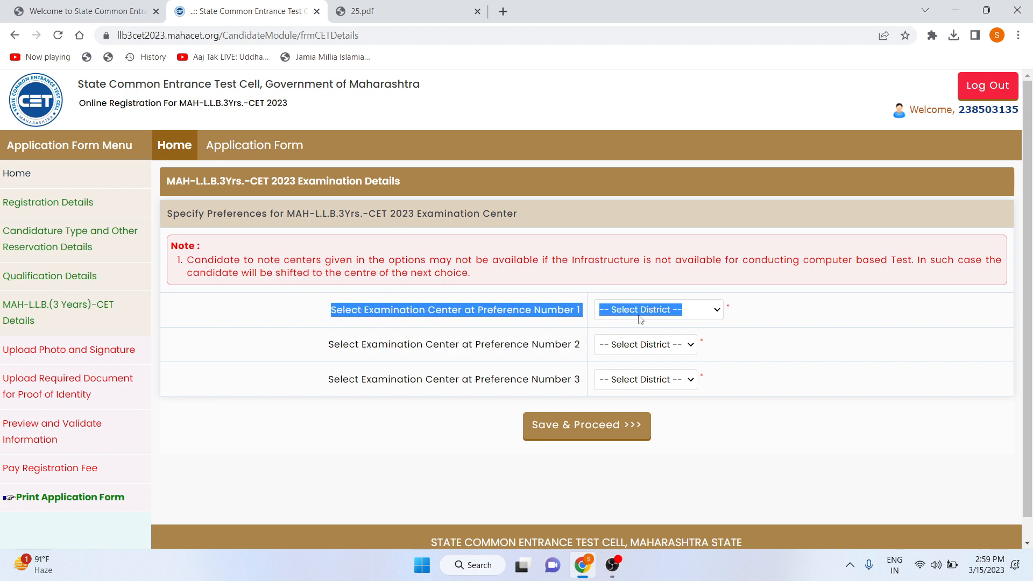
{"action": "left_click", "coordinate": [641, 317]}
{"action": "scroll", "coordinate": [640, 140], "scroll_direction": "down", "scroll_amount": 10}
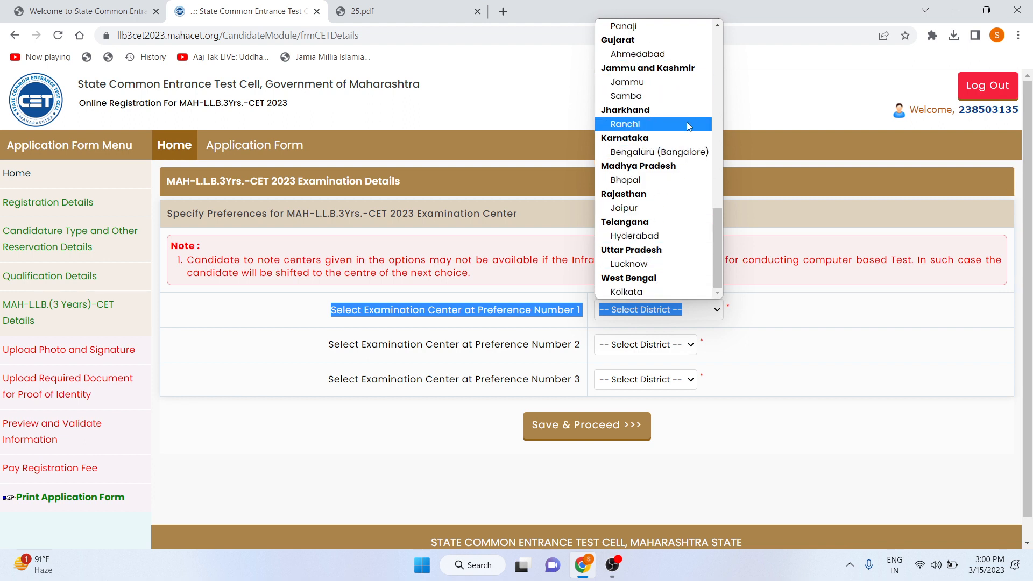
{"action": "scroll", "coordinate": [689, 128], "scroll_direction": "up", "scroll_amount": 3}
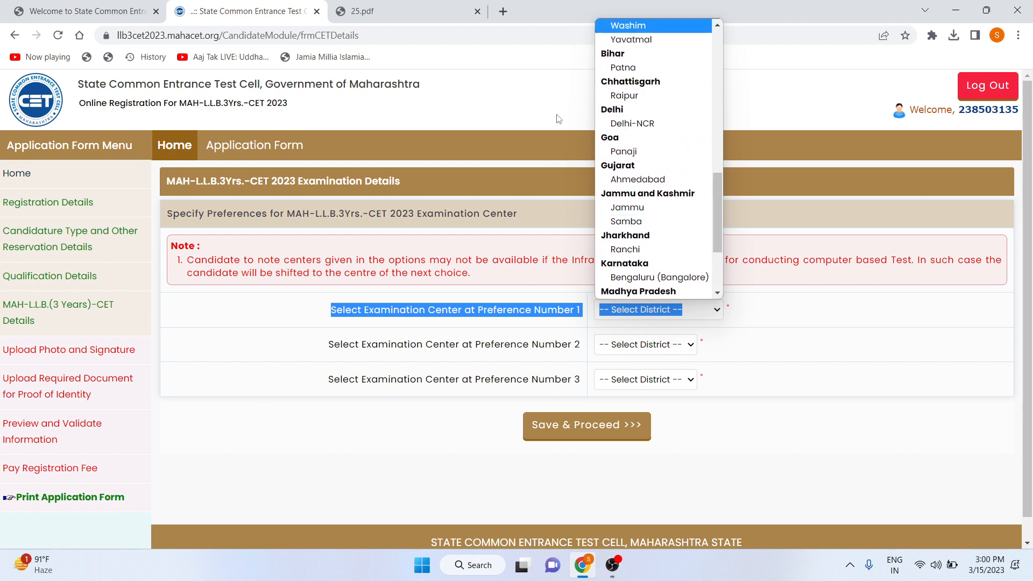
{"action": "left_click", "coordinate": [650, 122]}
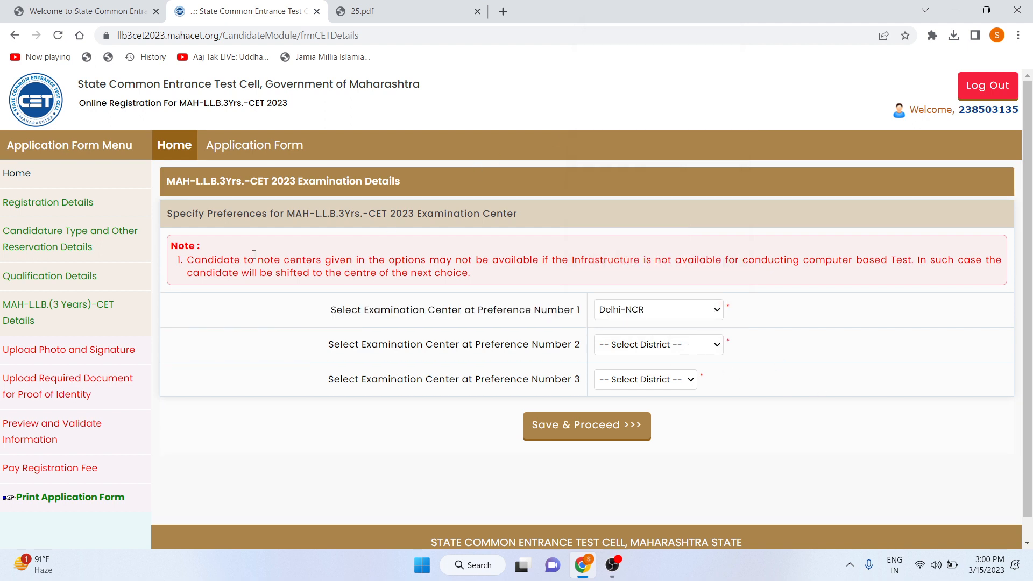
{"action": "left_click", "coordinate": [645, 309]}
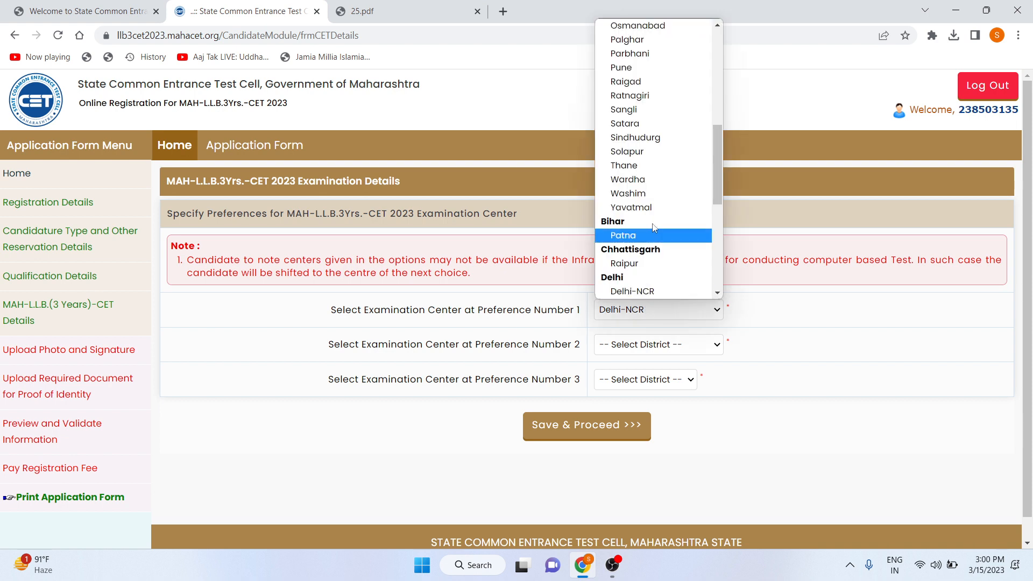
{"action": "scroll", "coordinate": [653, 226], "scroll_direction": "down", "scroll_amount": 5}
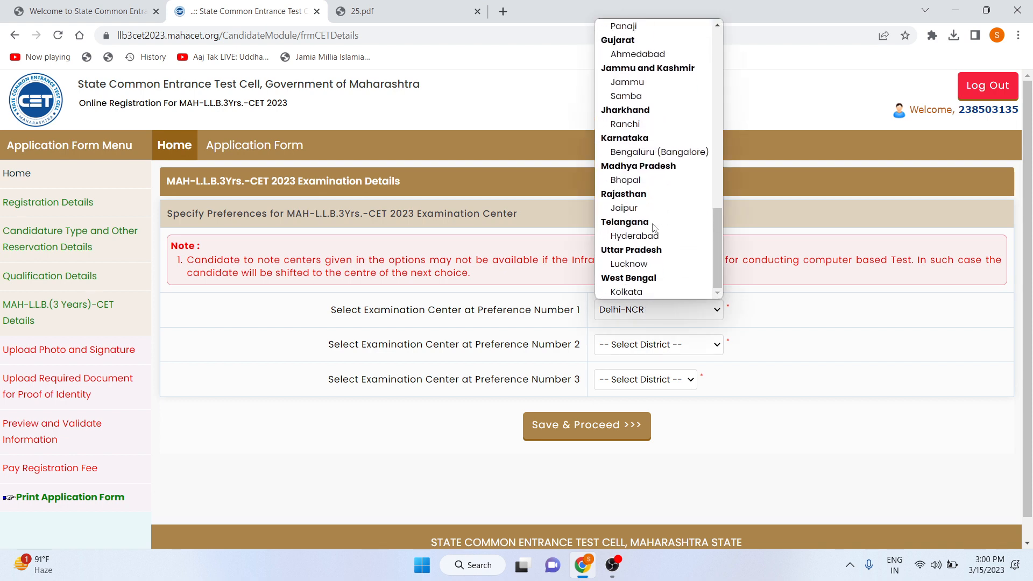
{"action": "scroll", "coordinate": [654, 180], "scroll_direction": "up", "scroll_amount": 1}
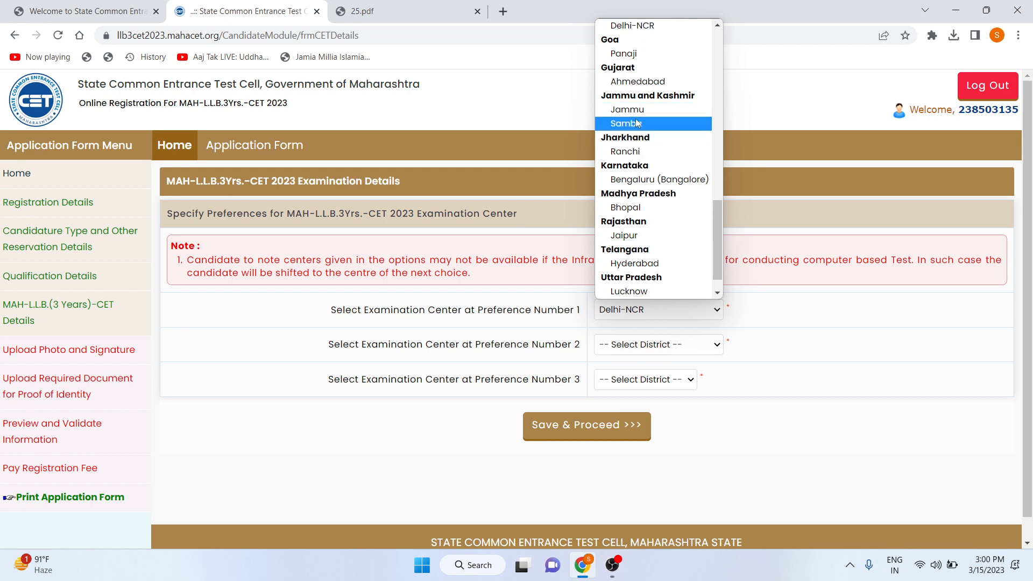
{"action": "scroll", "coordinate": [636, 123], "scroll_direction": "up", "scroll_amount": 5}
{"action": "scroll", "coordinate": [636, 122], "scroll_direction": "down", "scroll_amount": 3}
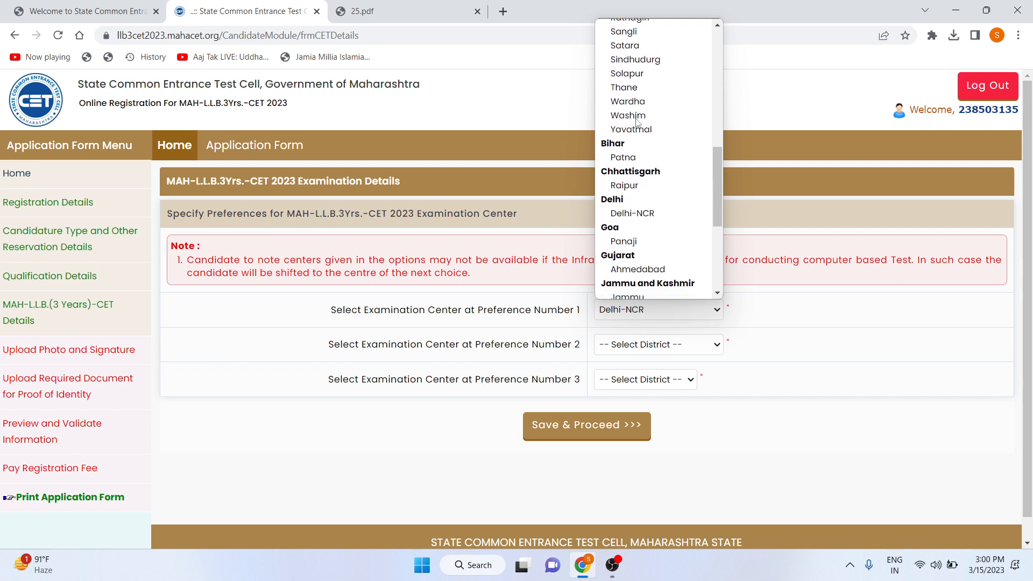
{"action": "scroll", "coordinate": [637, 122], "scroll_direction": "up", "scroll_amount": 8}
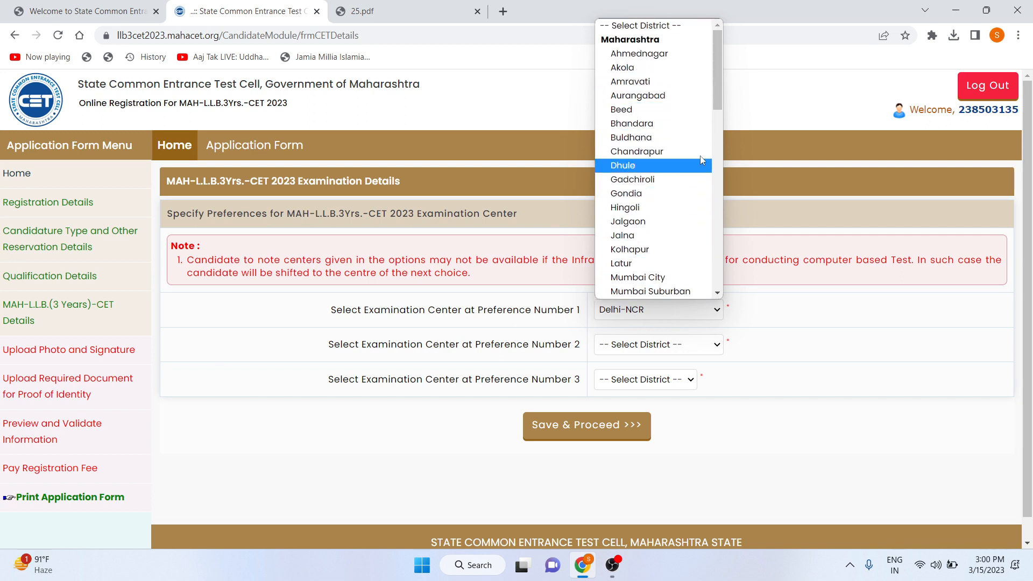
{"action": "scroll", "coordinate": [672, 163], "scroll_direction": "down", "scroll_amount": 2}
{"action": "scroll", "coordinate": [673, 170], "scroll_direction": "down", "scroll_amount": 8}
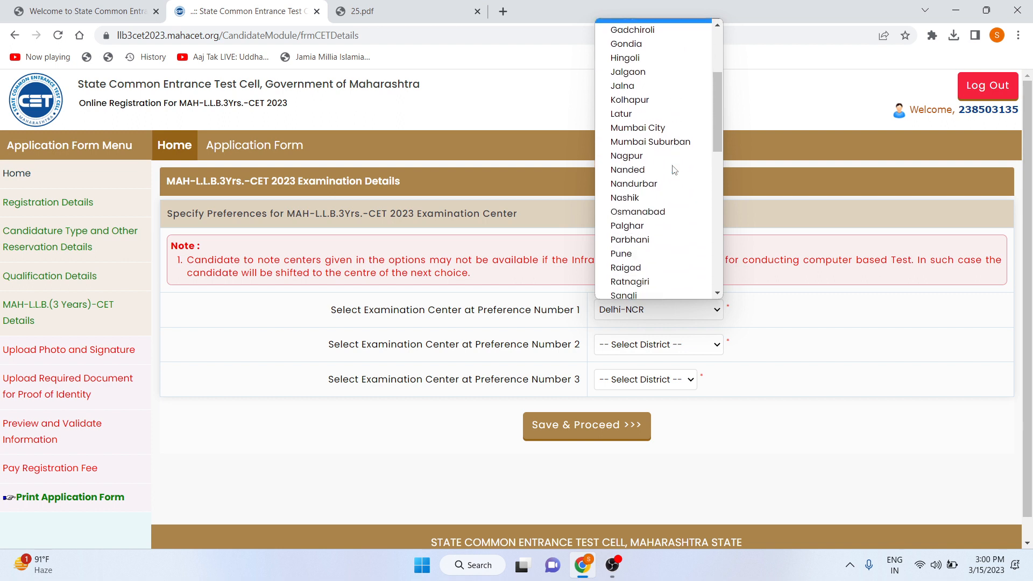
{"action": "scroll", "coordinate": [673, 158], "scroll_direction": "down", "scroll_amount": 1}
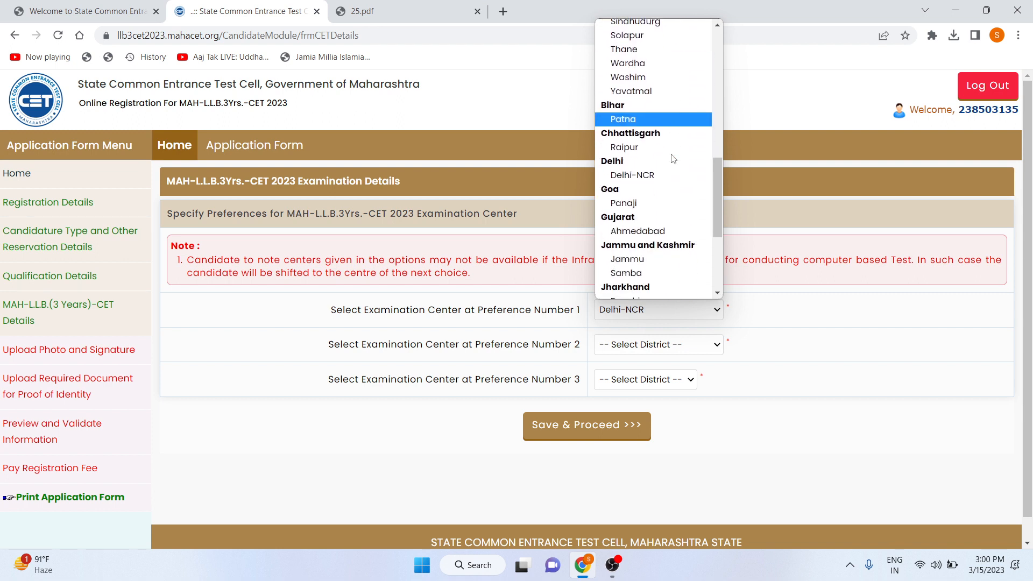
{"action": "scroll", "coordinate": [643, 197], "scroll_direction": "down", "scroll_amount": 2}
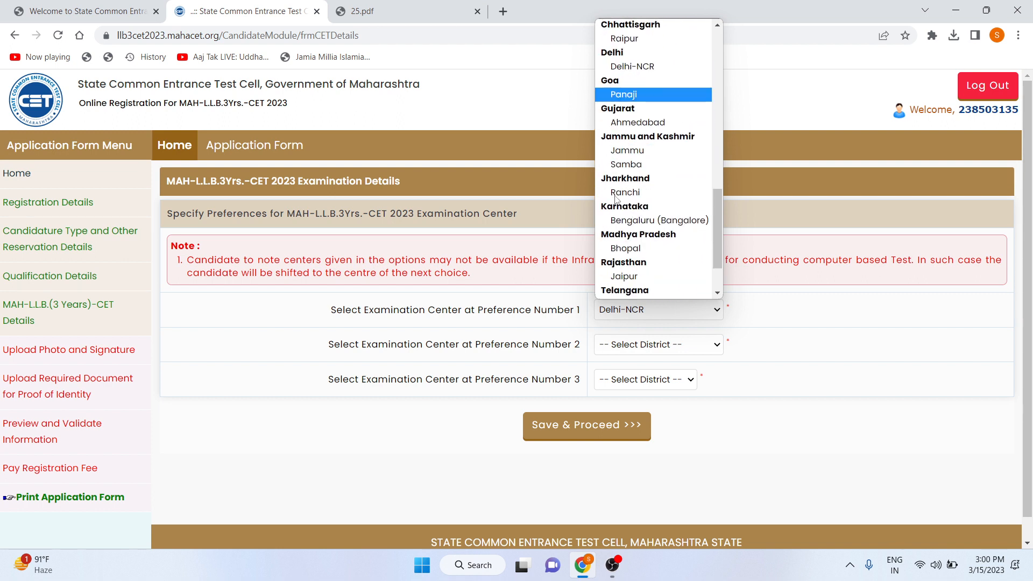
{"action": "left_click", "coordinate": [651, 157]}
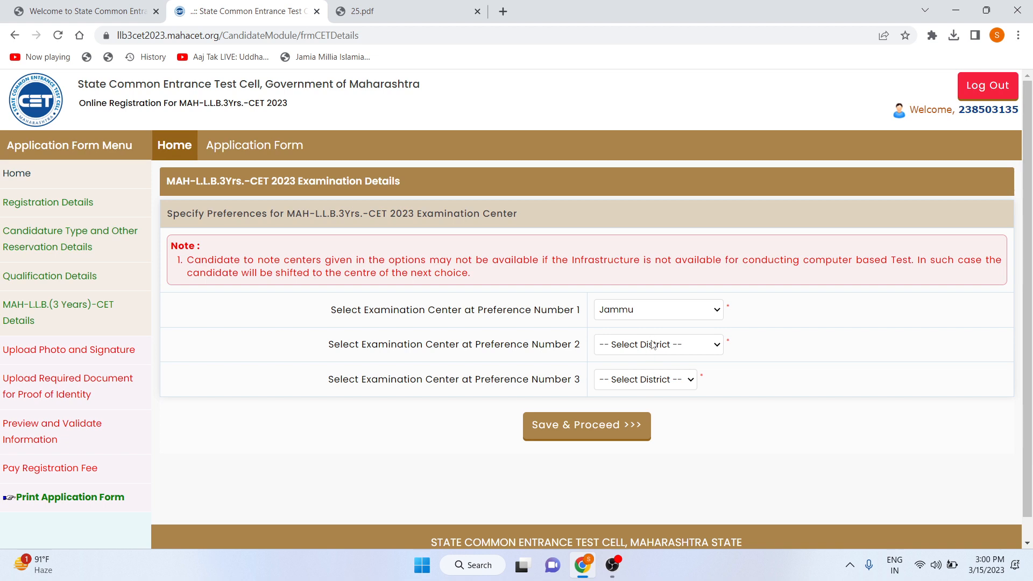
{"action": "left_click", "coordinate": [681, 312]}
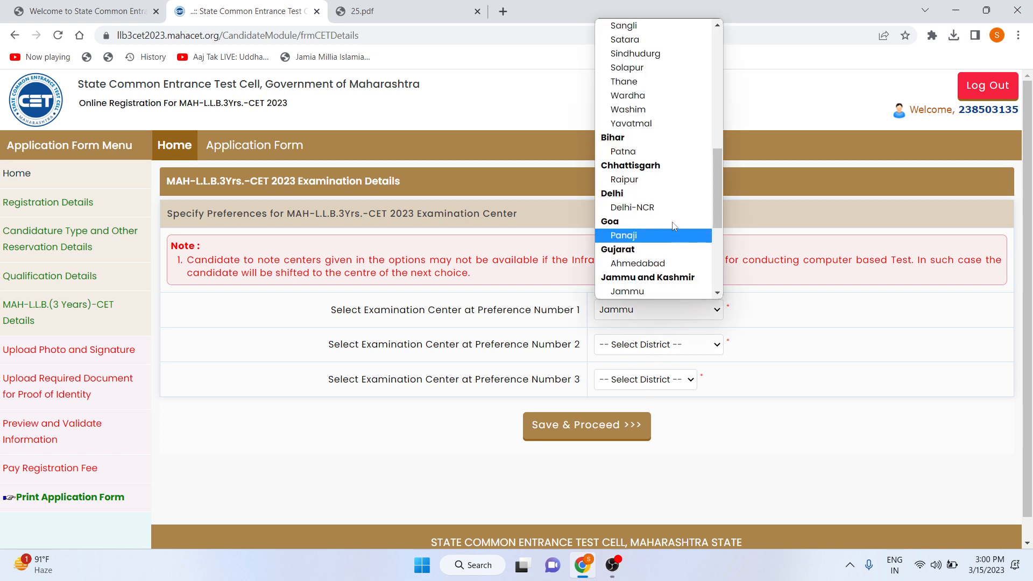
{"action": "scroll", "coordinate": [665, 199], "scroll_direction": "down", "scroll_amount": 1}
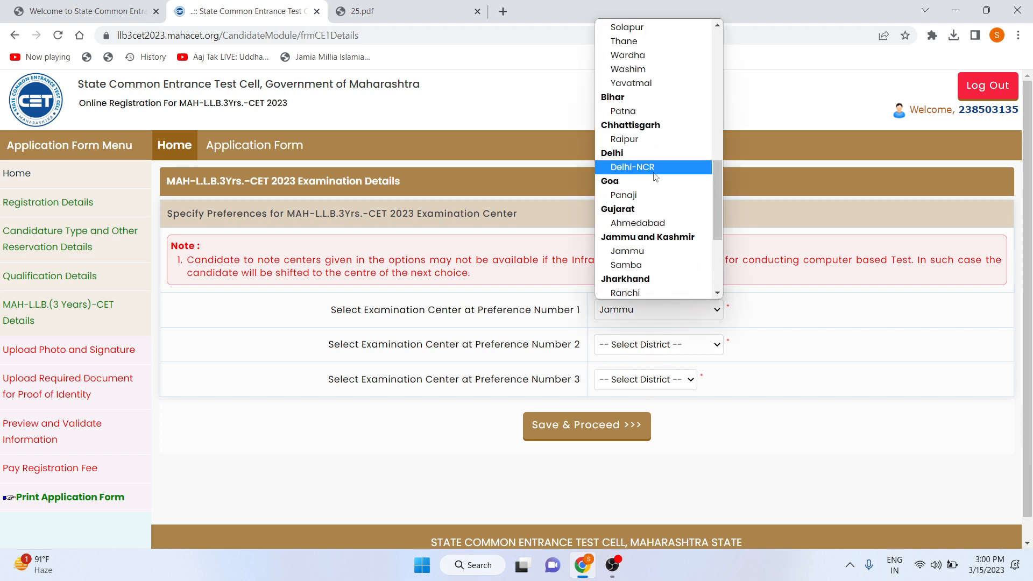
{"action": "left_click", "coordinate": [655, 168]}
- Choose Lucknow as the second and Patna as the third centre preference
{"action": "left_click", "coordinate": [681, 346]}
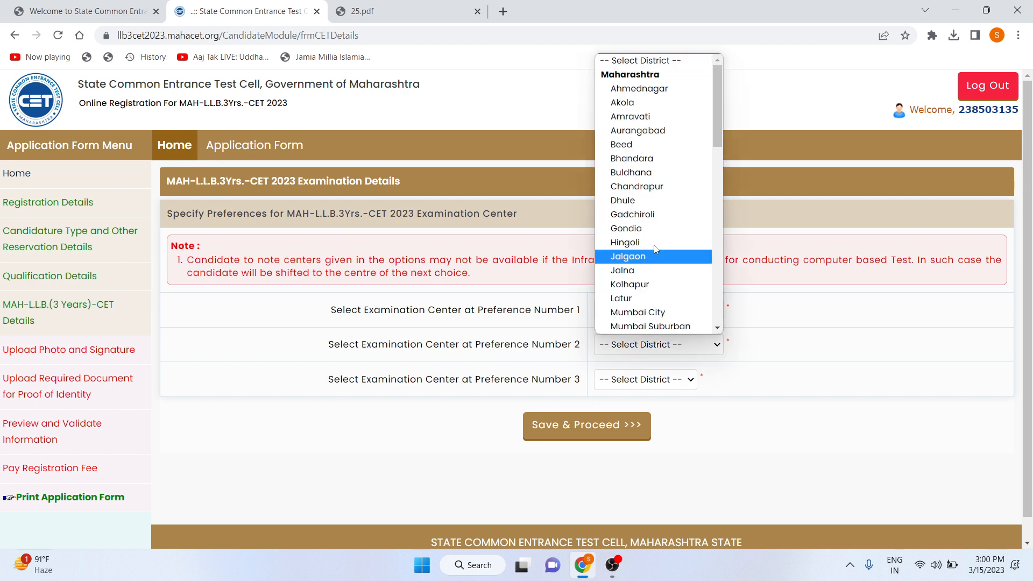
{"action": "scroll", "coordinate": [624, 189], "scroll_direction": "down", "scroll_amount": 4}
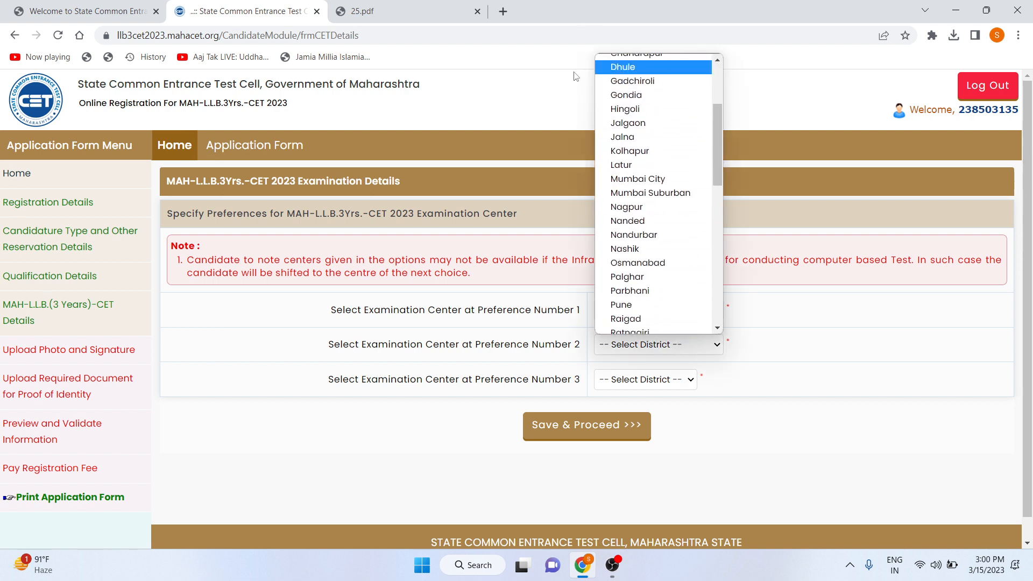
{"action": "scroll", "coordinate": [671, 156], "scroll_direction": "down", "scroll_amount": 4}
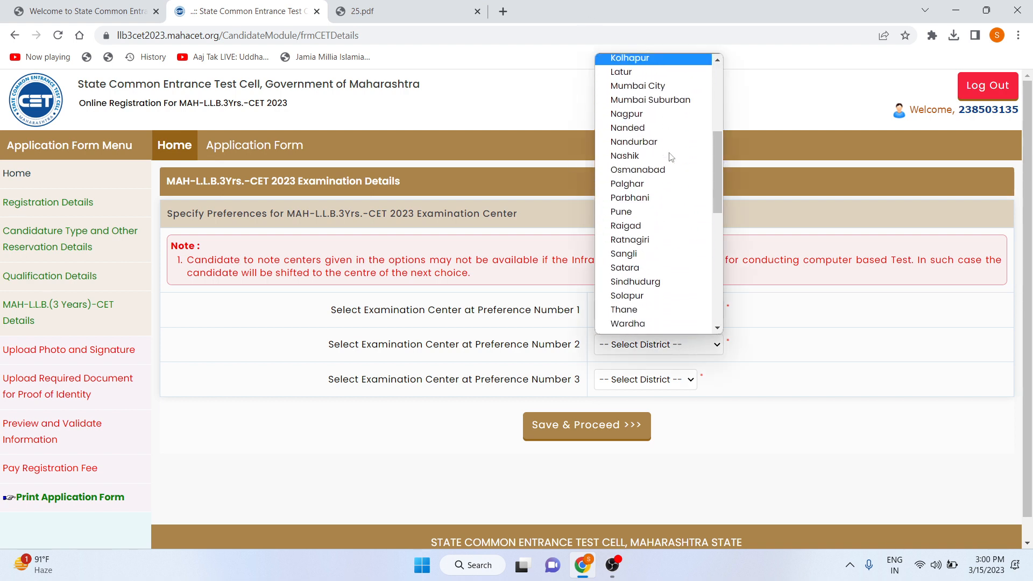
{"action": "scroll", "coordinate": [671, 156], "scroll_direction": "down", "scroll_amount": 3}
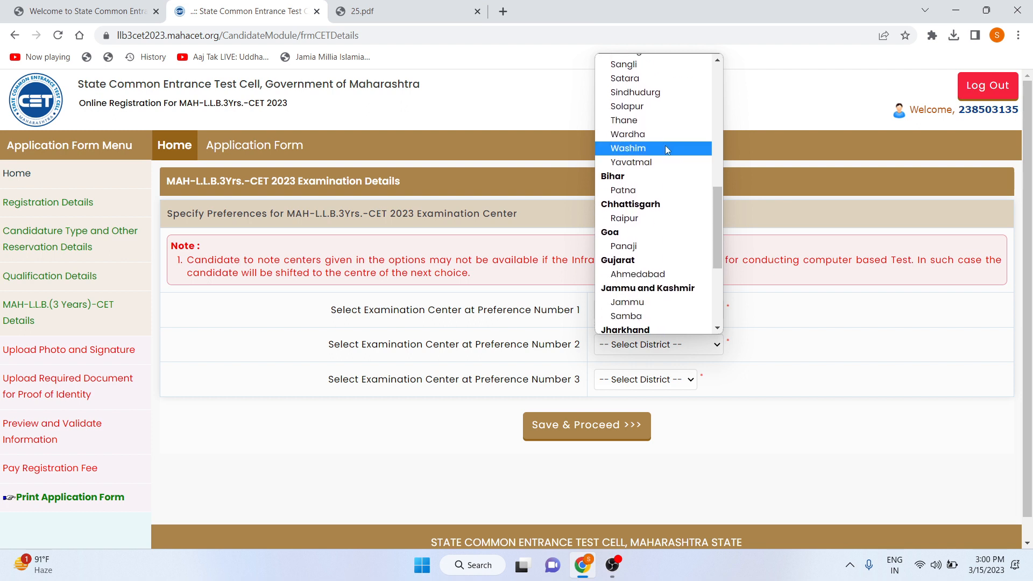
{"action": "scroll", "coordinate": [667, 150], "scroll_direction": "down", "scroll_amount": 5}
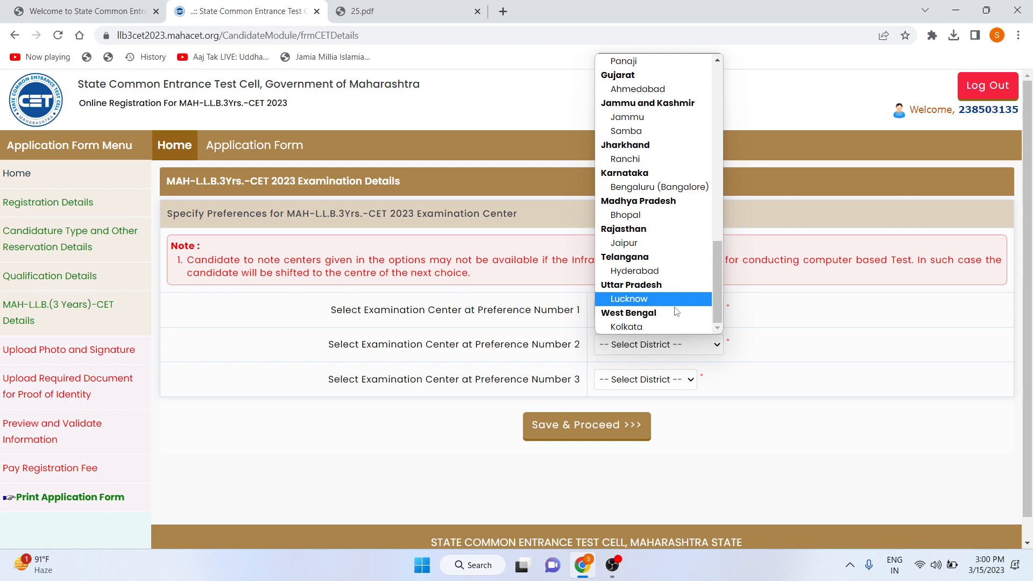
{"action": "left_click", "coordinate": [629, 298]}
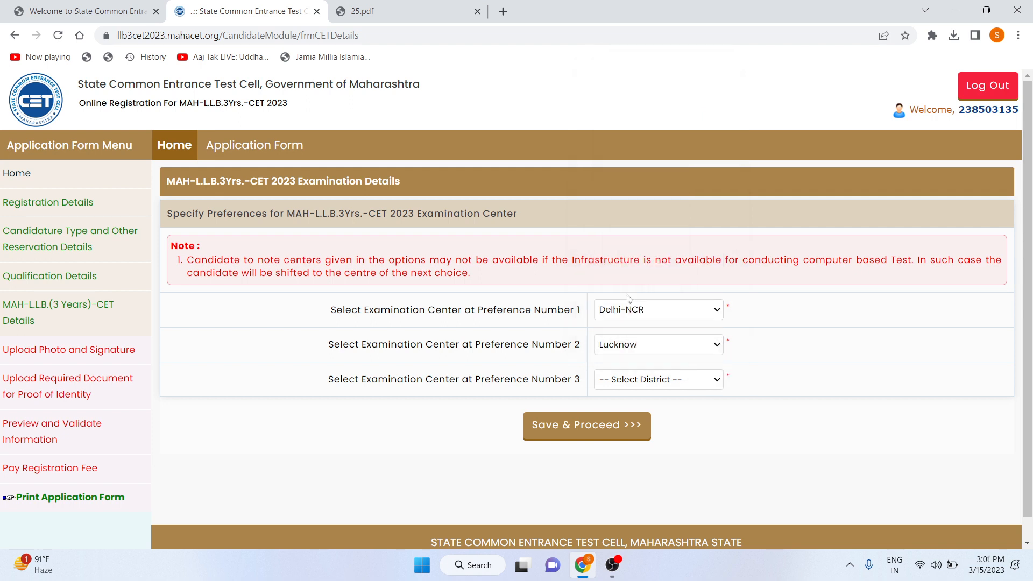
{"action": "left_click", "coordinate": [618, 384]}
{"action": "scroll", "coordinate": [635, 320], "scroll_direction": "down", "scroll_amount": 10}
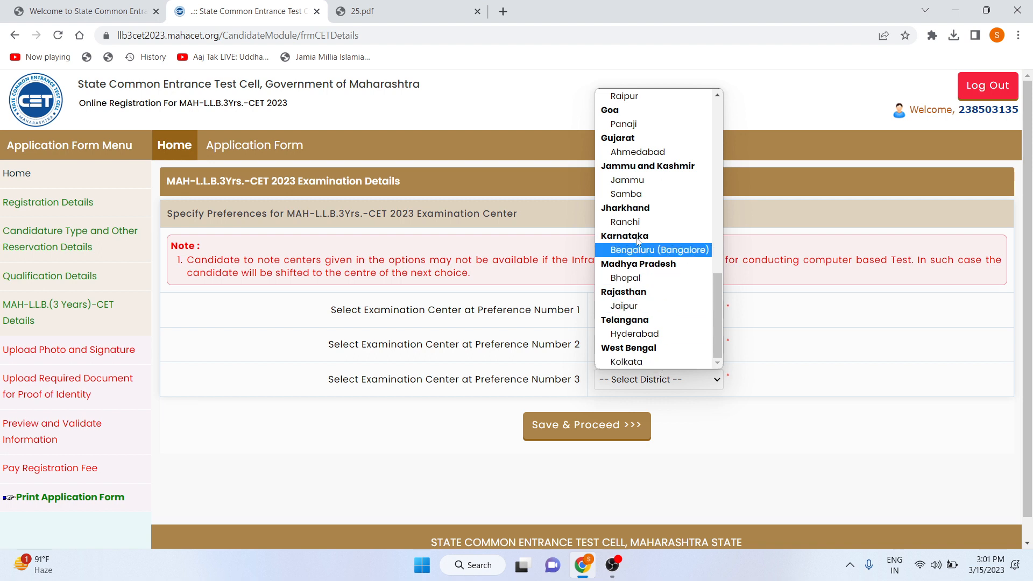
{"action": "scroll", "coordinate": [637, 240], "scroll_direction": "up", "scroll_amount": 6}
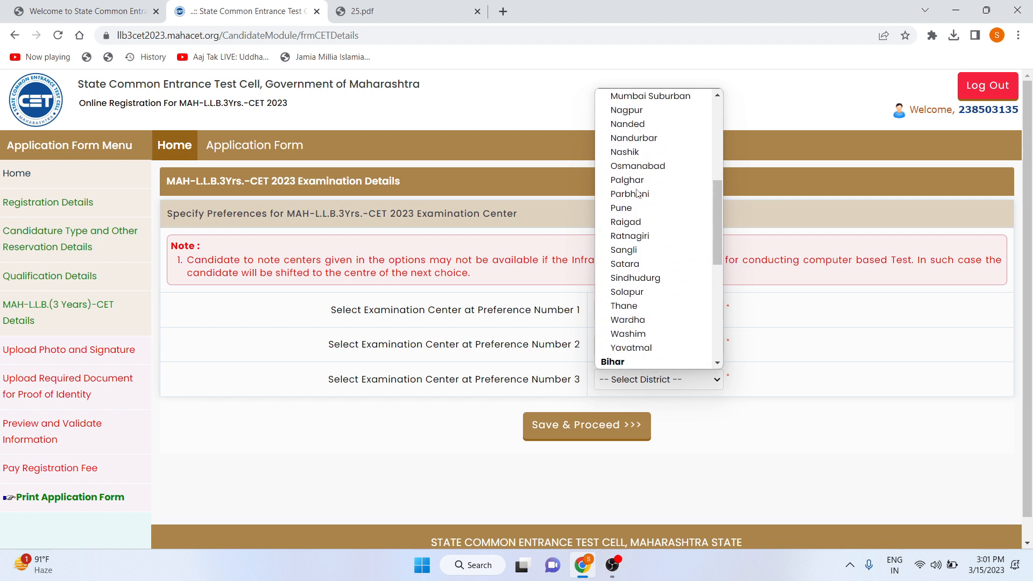
{"action": "scroll", "coordinate": [637, 193], "scroll_direction": "up", "scroll_amount": 5}
{"action": "scroll", "coordinate": [637, 193], "scroll_direction": "down", "scroll_amount": 6}
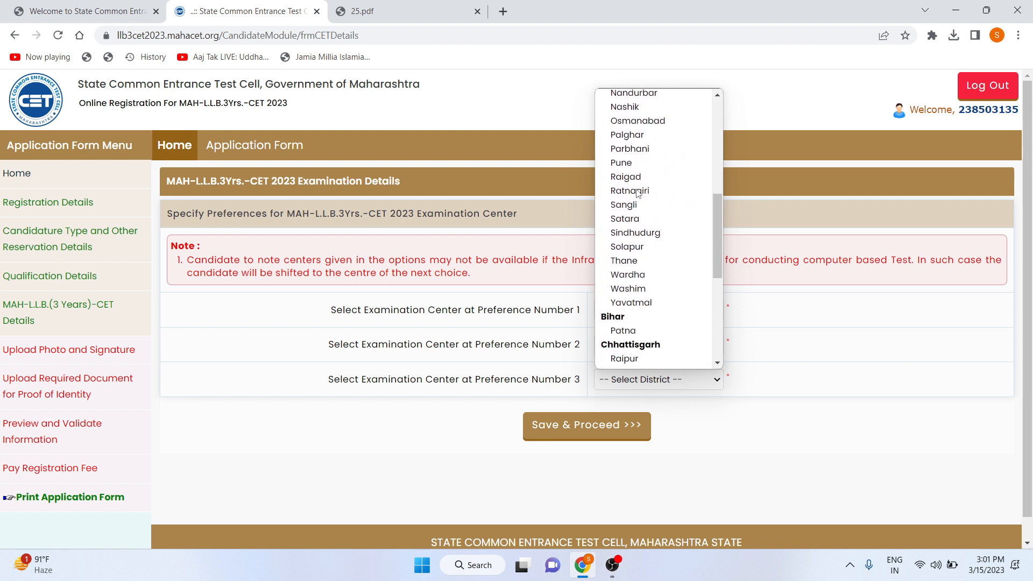
{"action": "scroll", "coordinate": [637, 193], "scroll_direction": "down", "scroll_amount": 3}
{"action": "left_click", "coordinate": [631, 226]}
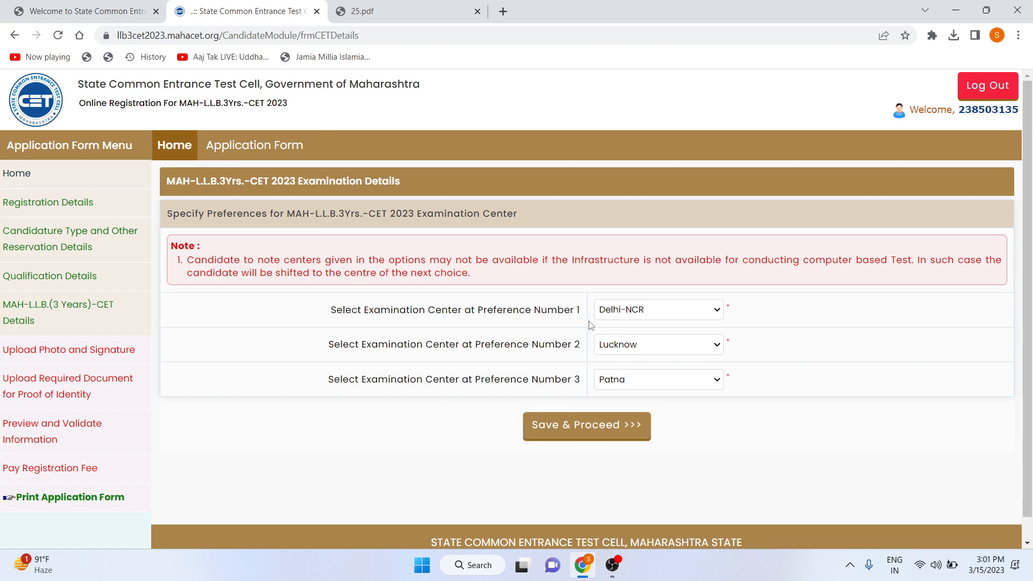
- Save the centre preferences and upload Ak1.jpg as the photograph
{"action": "left_click", "coordinate": [587, 426]}
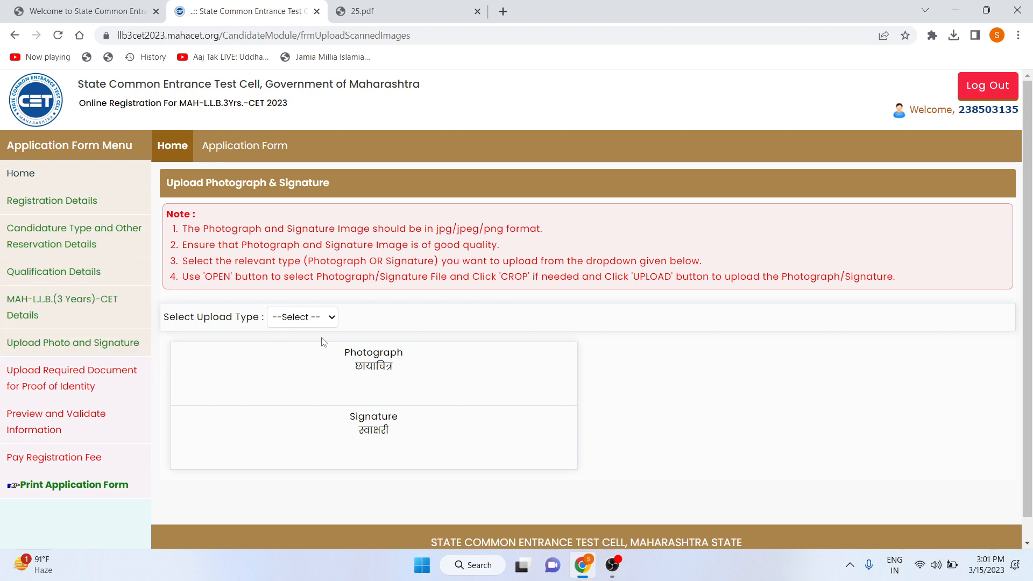
{"action": "left_click", "coordinate": [329, 317]}
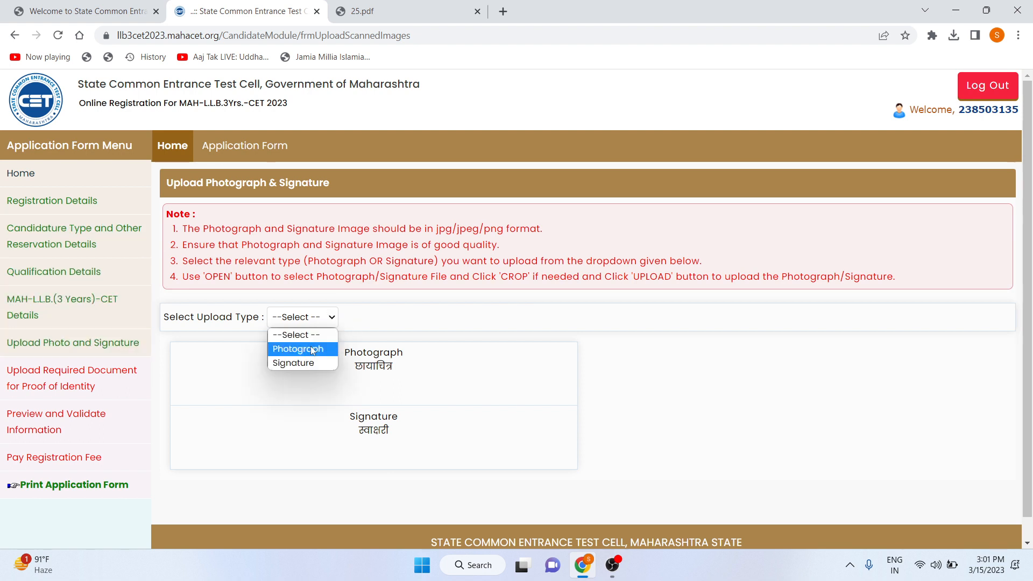
{"action": "left_click", "coordinate": [312, 350]}
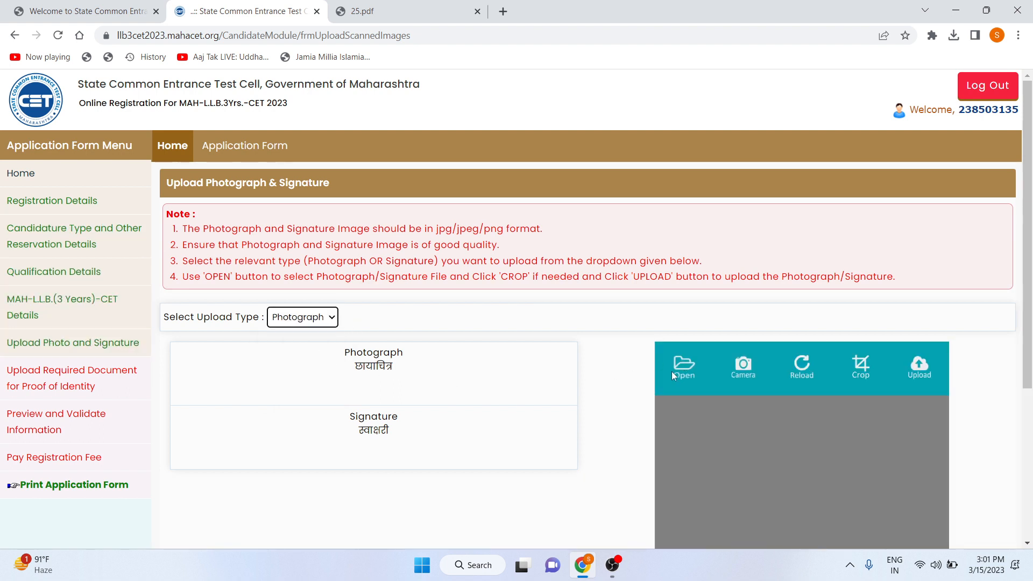
{"action": "left_click", "coordinate": [686, 366]}
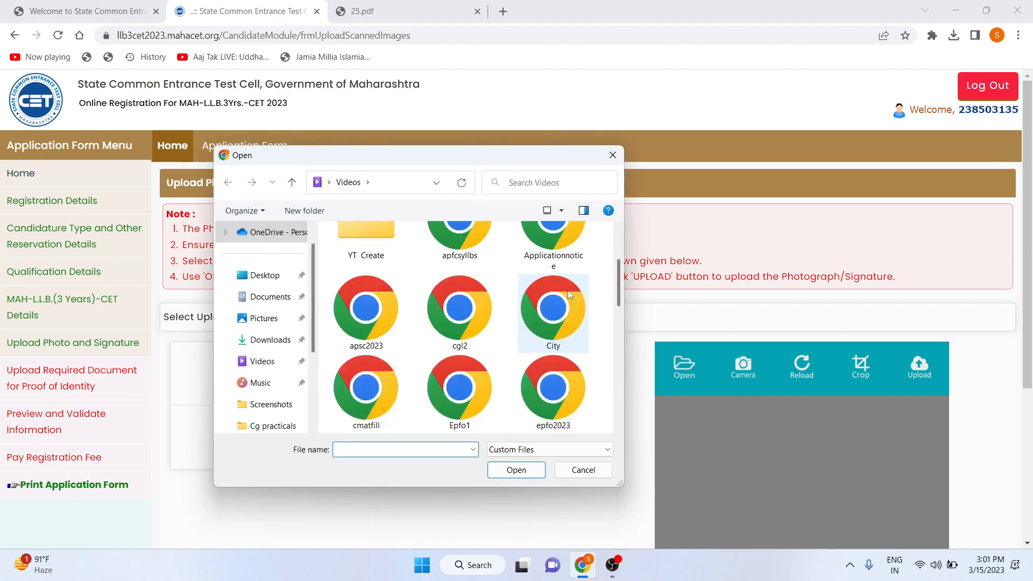
{"action": "type", "text": "Ak1"}
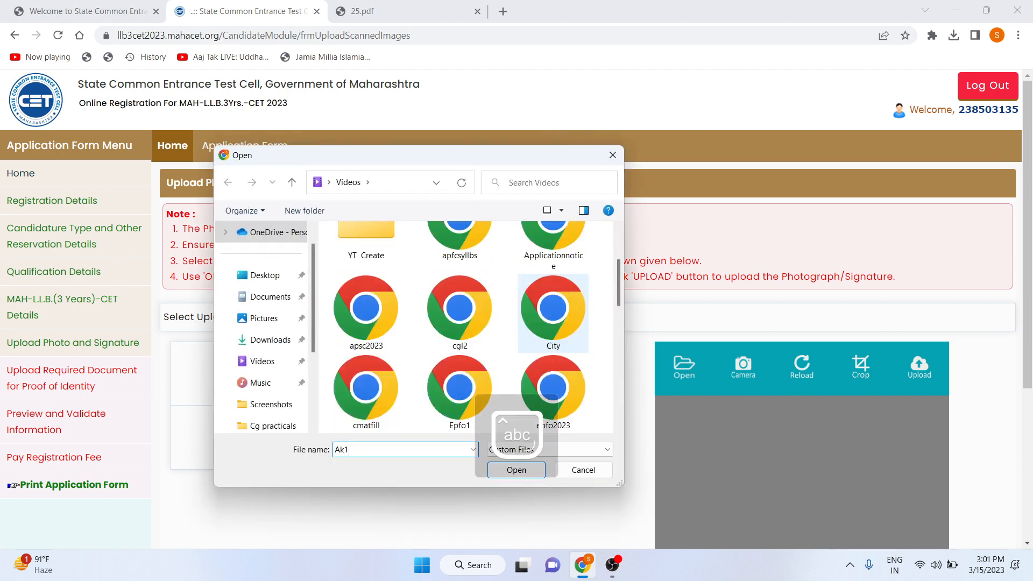
{"action": "left_click", "coordinate": [271, 340]}
{"action": "left_click", "coordinate": [380, 449]}
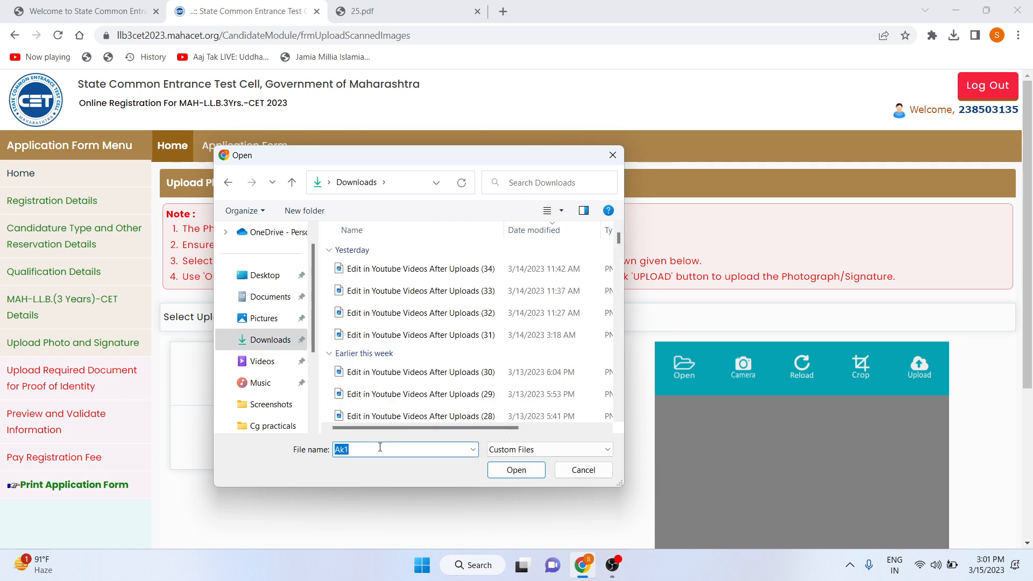
{"action": "type", "text": "Ak1"}
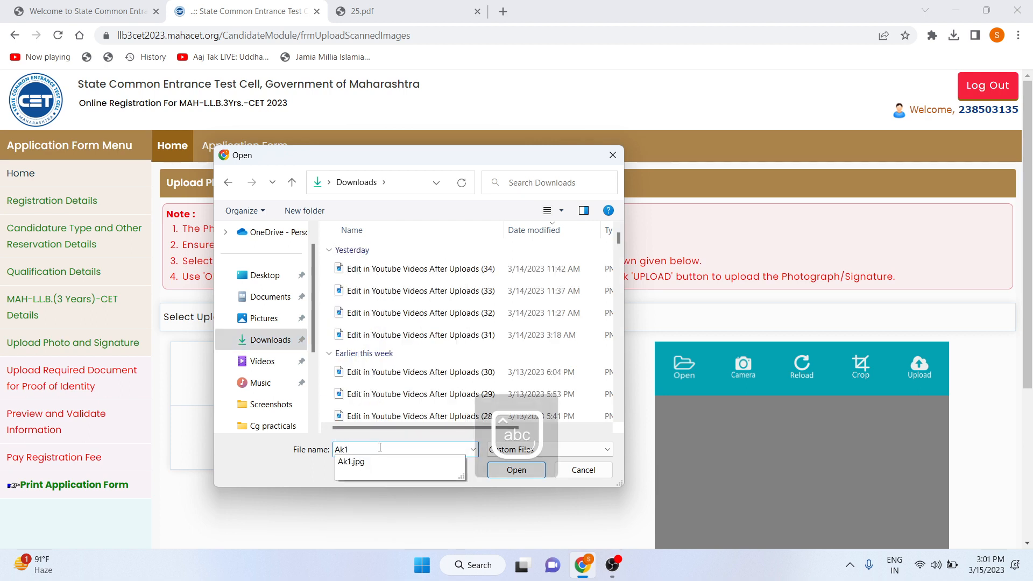
{"action": "left_click", "coordinate": [381, 464]}
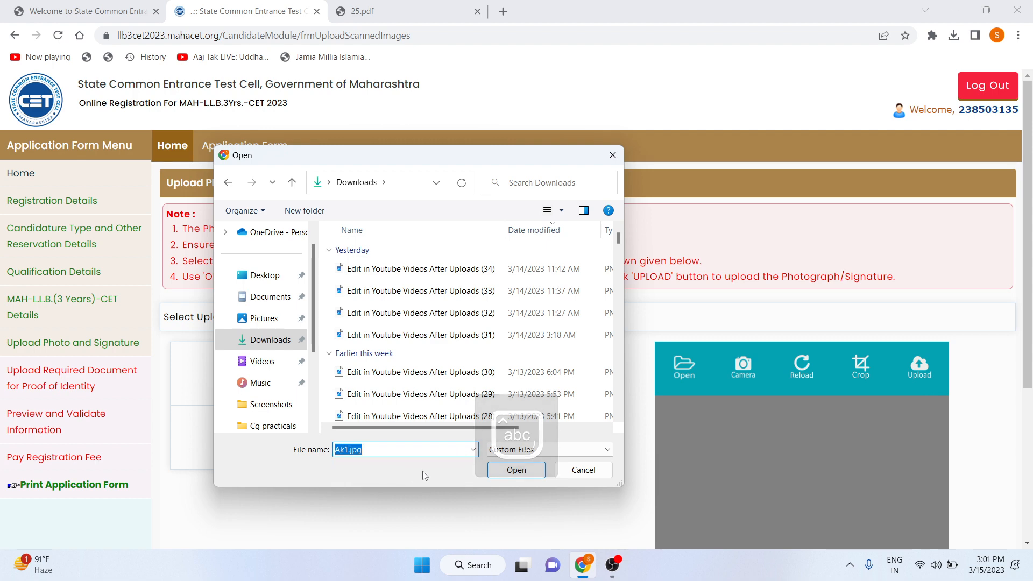
{"action": "left_click", "coordinate": [517, 470]}
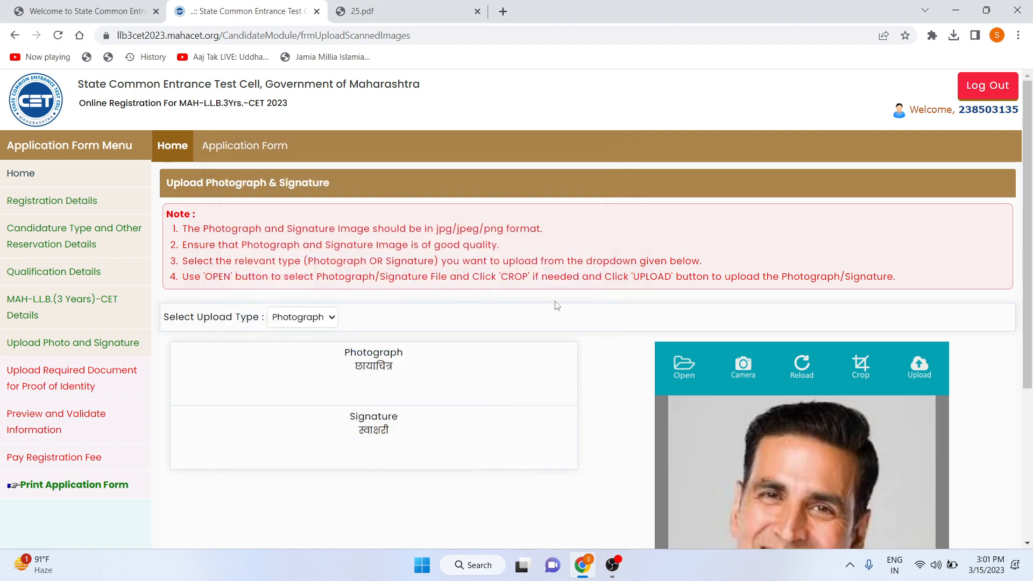
{"action": "scroll", "coordinate": [761, 286], "scroll_direction": "down", "scroll_amount": 4}
{"action": "left_click", "coordinate": [919, 166]}
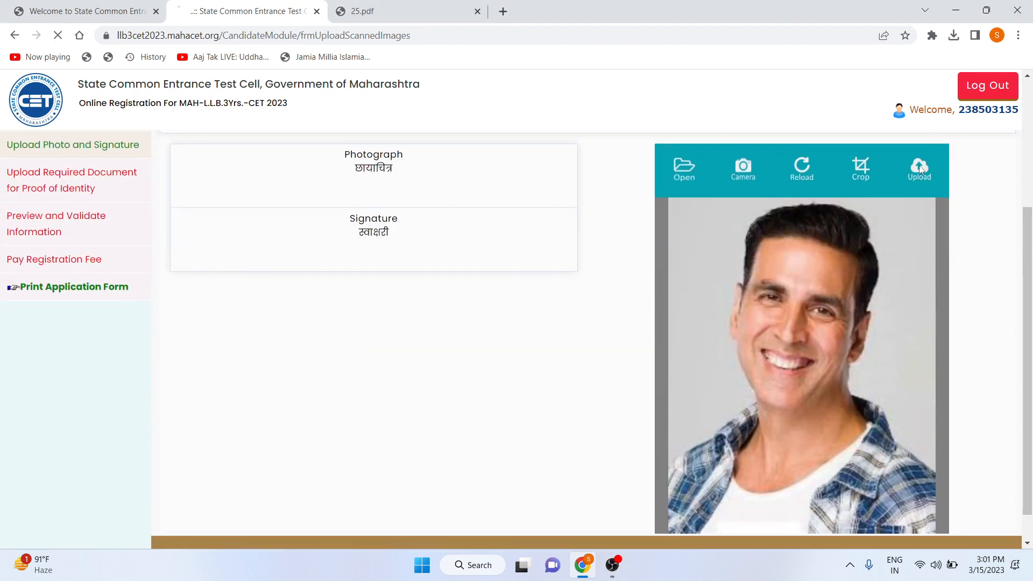
- Upload sig1.jpg as the Signature image
{"action": "scroll", "coordinate": [639, 341], "scroll_direction": "down", "scroll_amount": 2}
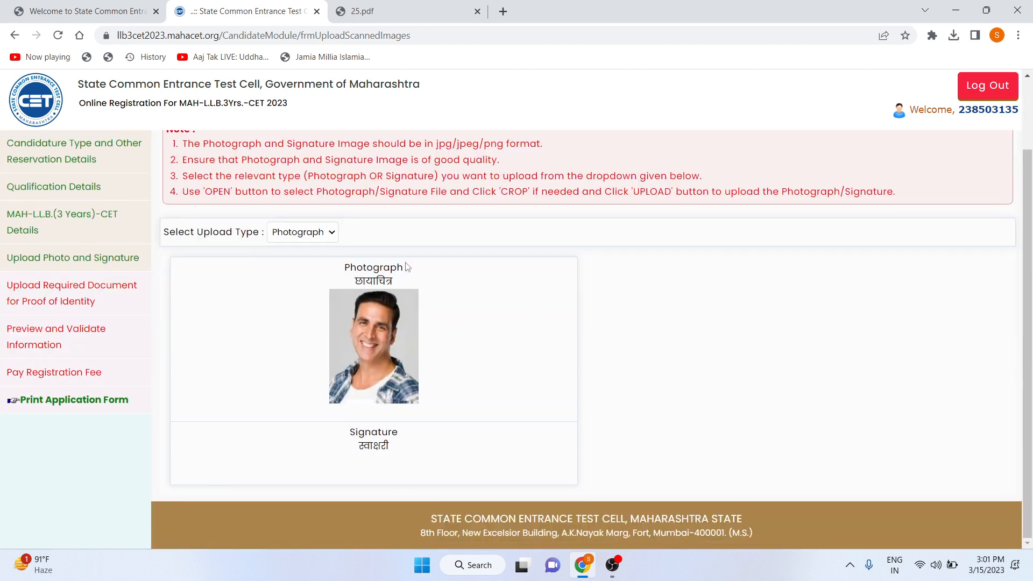
{"action": "left_click", "coordinate": [317, 239]}
{"action": "left_click", "coordinate": [304, 277]}
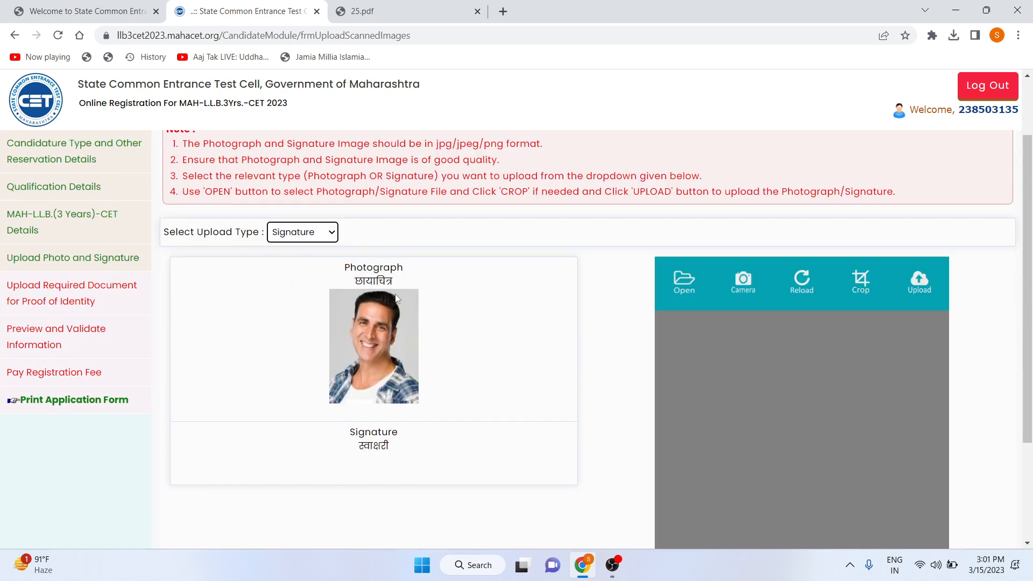
{"action": "left_click", "coordinate": [673, 281]}
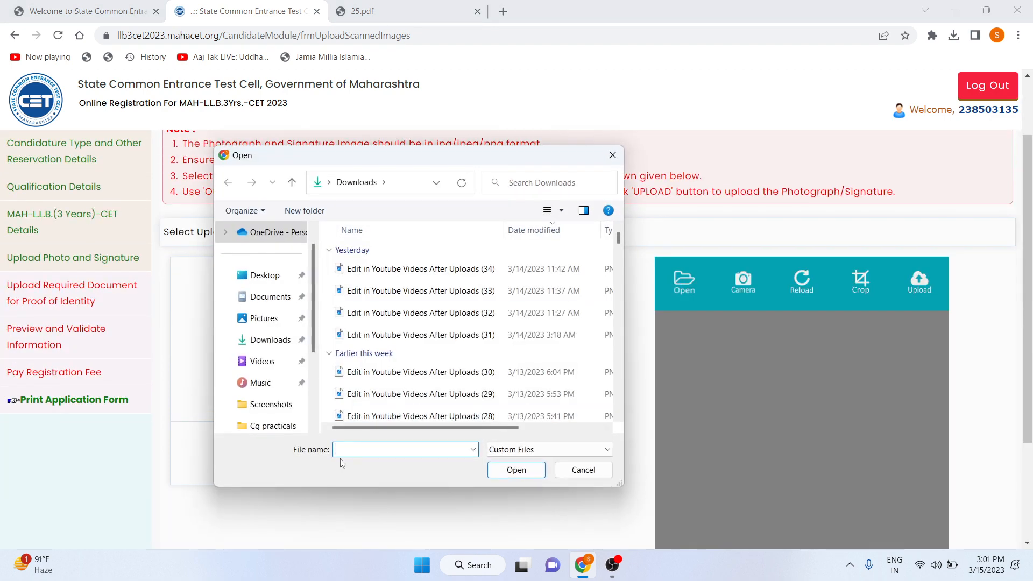
{"action": "type", "text": "Sig1"}
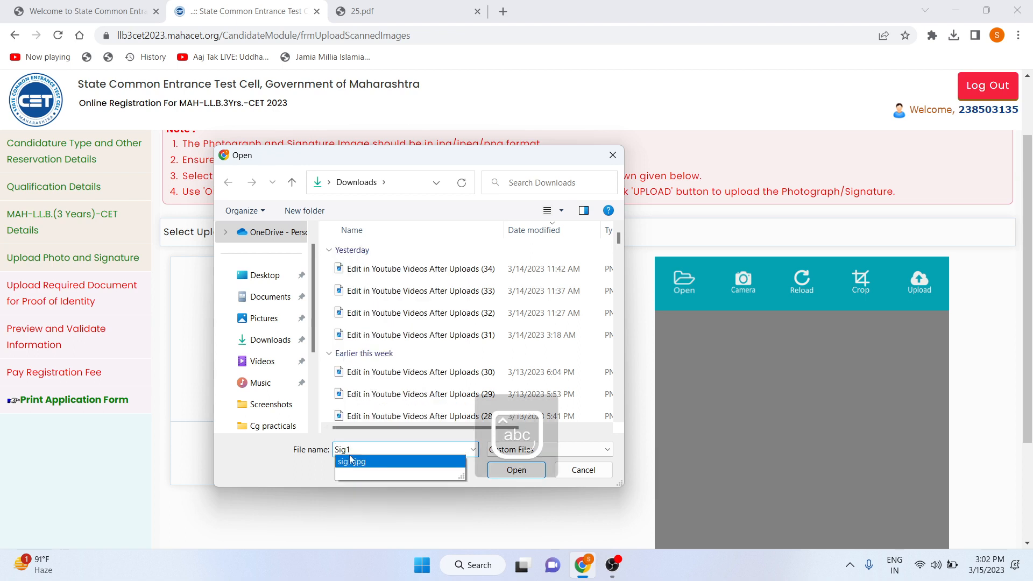
{"action": "left_click", "coordinate": [350, 461]}
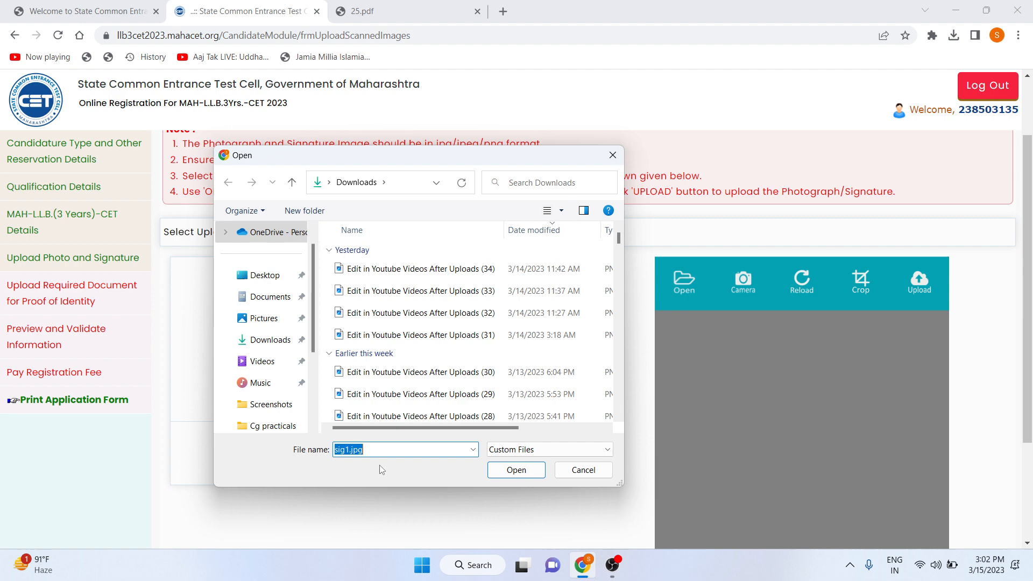
{"action": "left_click", "coordinate": [530, 475]}
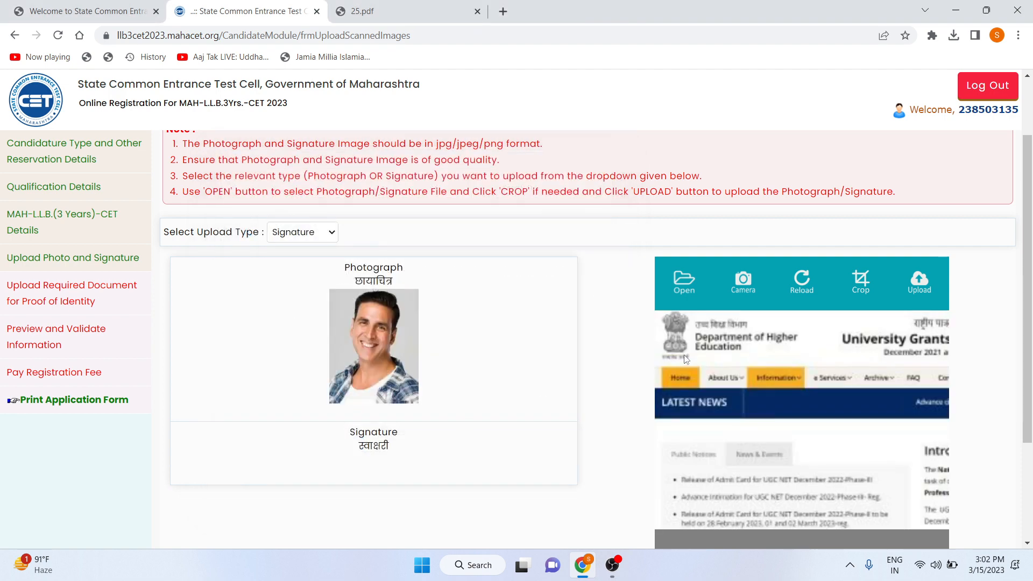
{"action": "left_click", "coordinate": [926, 279]}
{"action": "scroll", "coordinate": [571, 297], "scroll_direction": "down", "scroll_amount": 3}
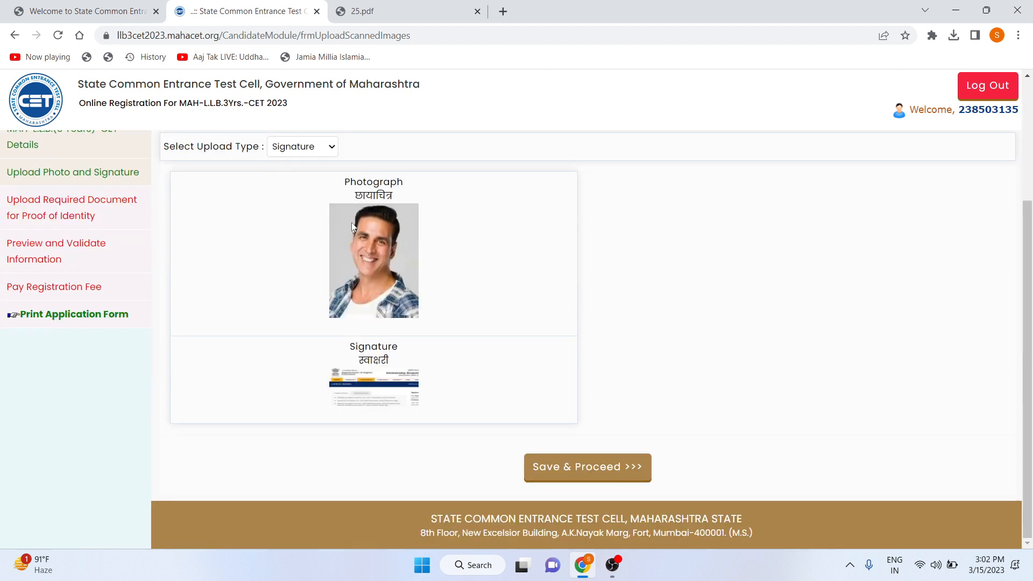
- Go to the proof-of-identity step and select Aadhaar Card as the document
{"action": "left_click", "coordinate": [541, 464]}
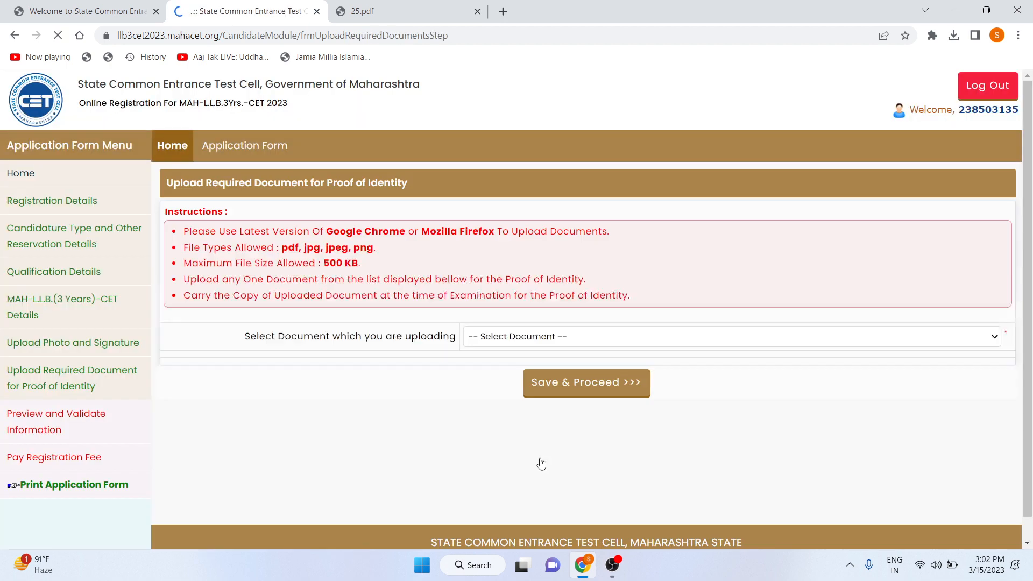
{"action": "left_click", "coordinate": [585, 333]}
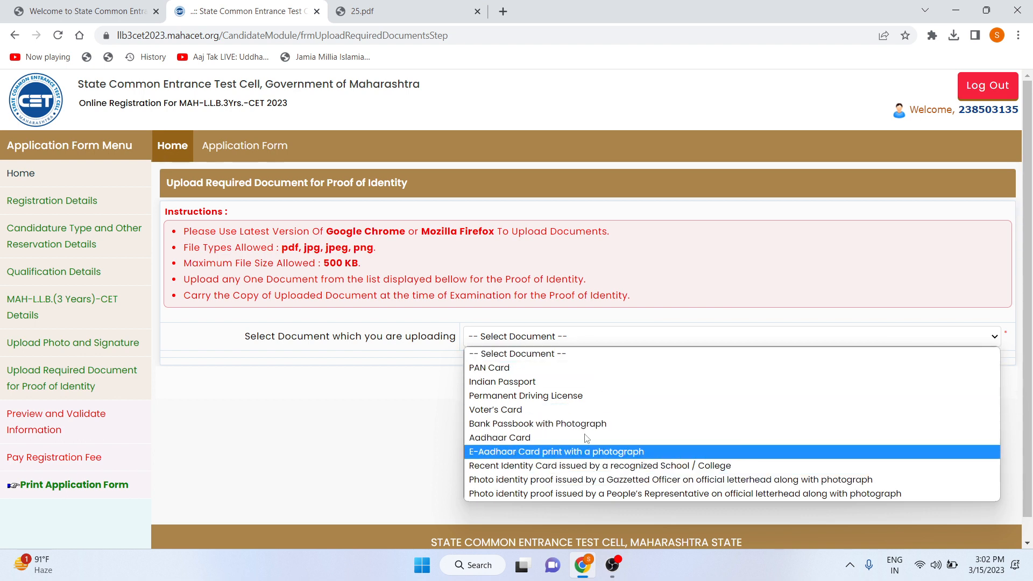
{"action": "left_click", "coordinate": [499, 438]}
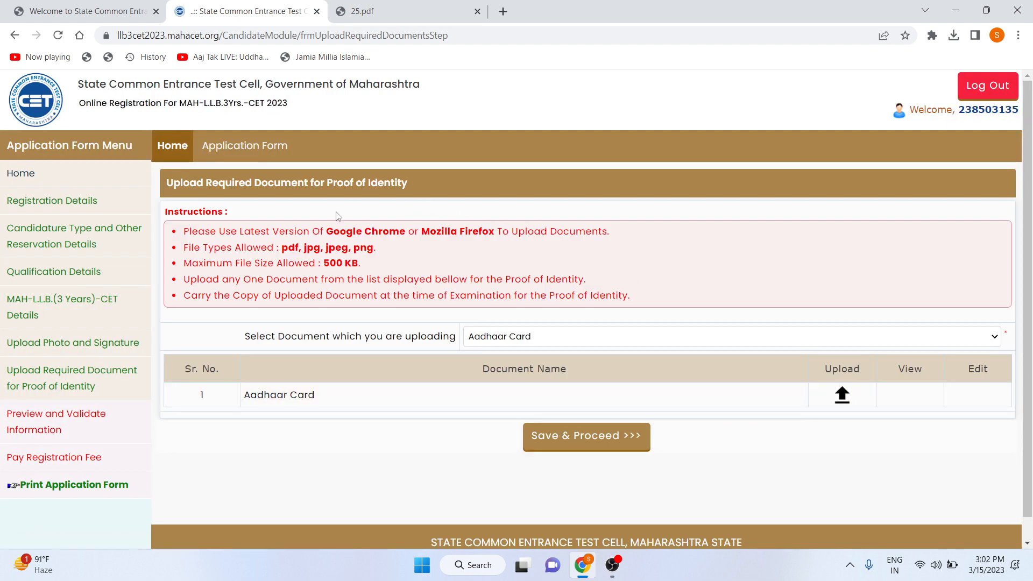
{"action": "left_click", "coordinate": [842, 395]}
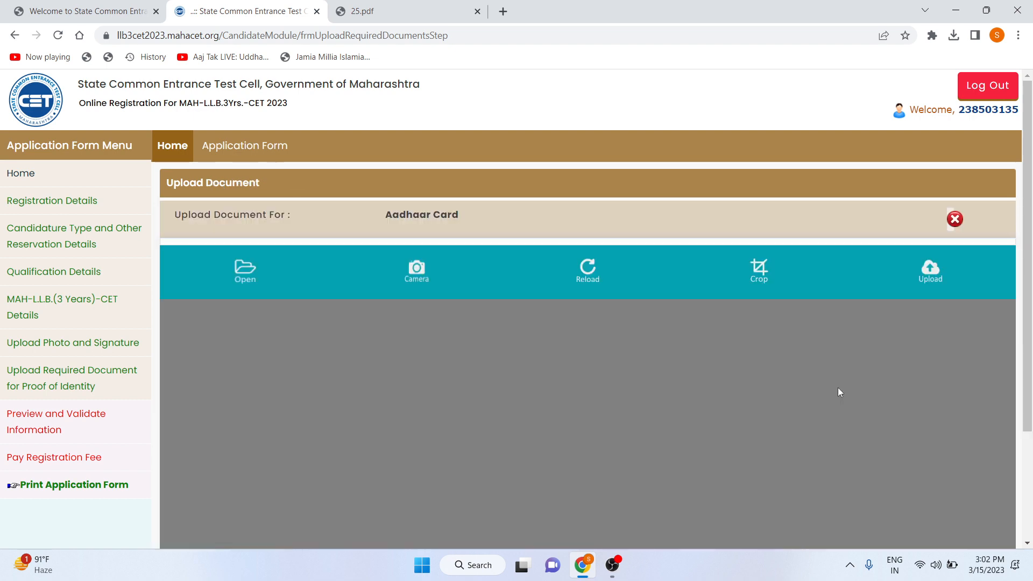
- Upload kcet.pdf as the Aadhaar Card and proceed to the application preview
{"action": "left_click", "coordinate": [247, 273]}
{"action": "type", "text": "k"}
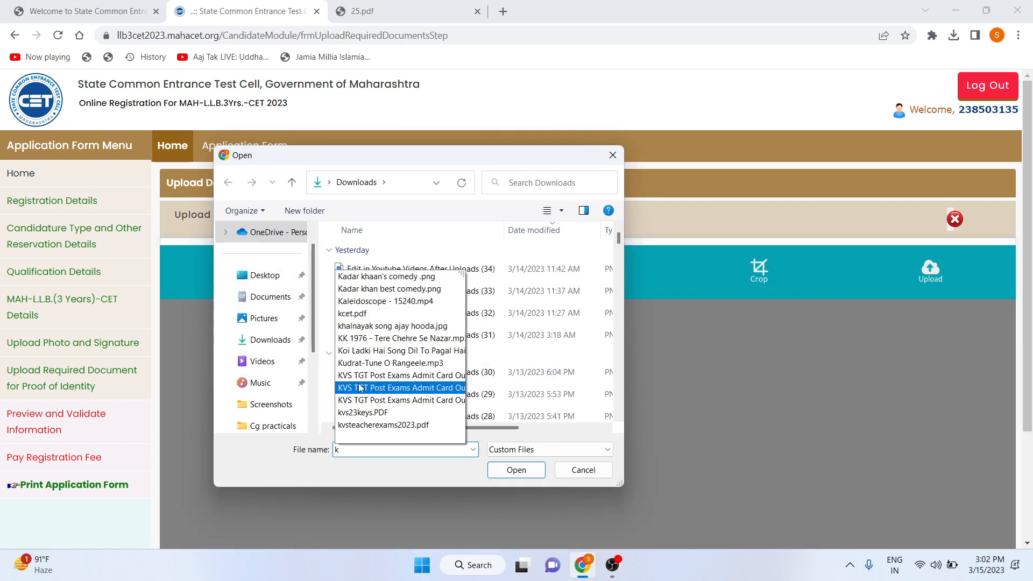
{"action": "type", "text": "cet"}
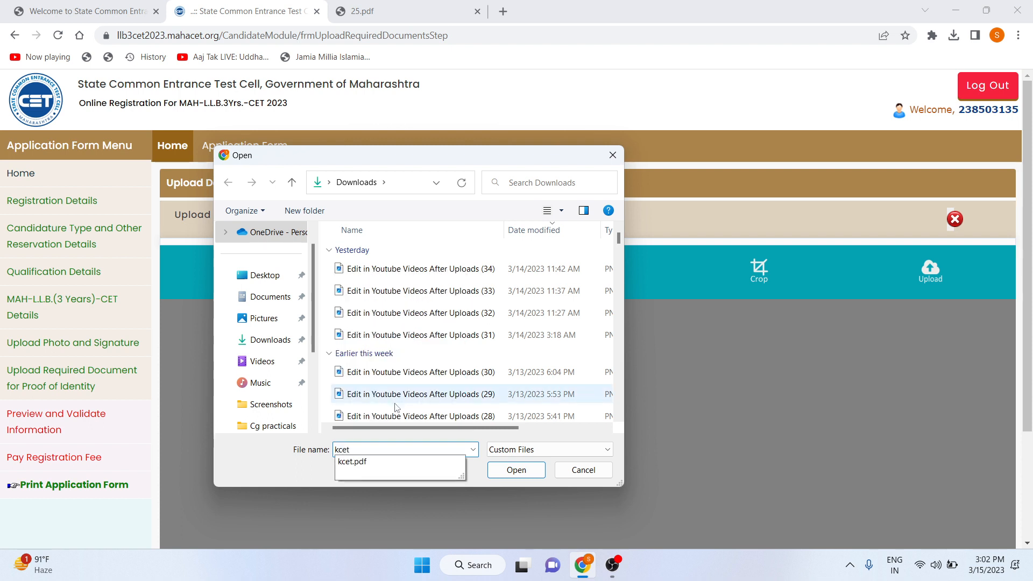
{"action": "left_click", "coordinate": [374, 464]}
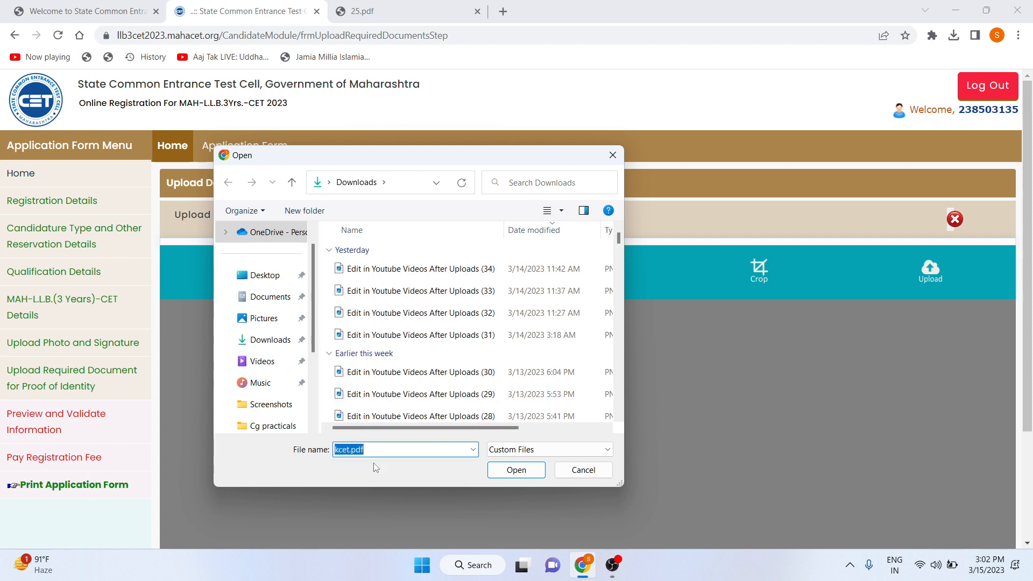
{"action": "left_click", "coordinate": [516, 470]}
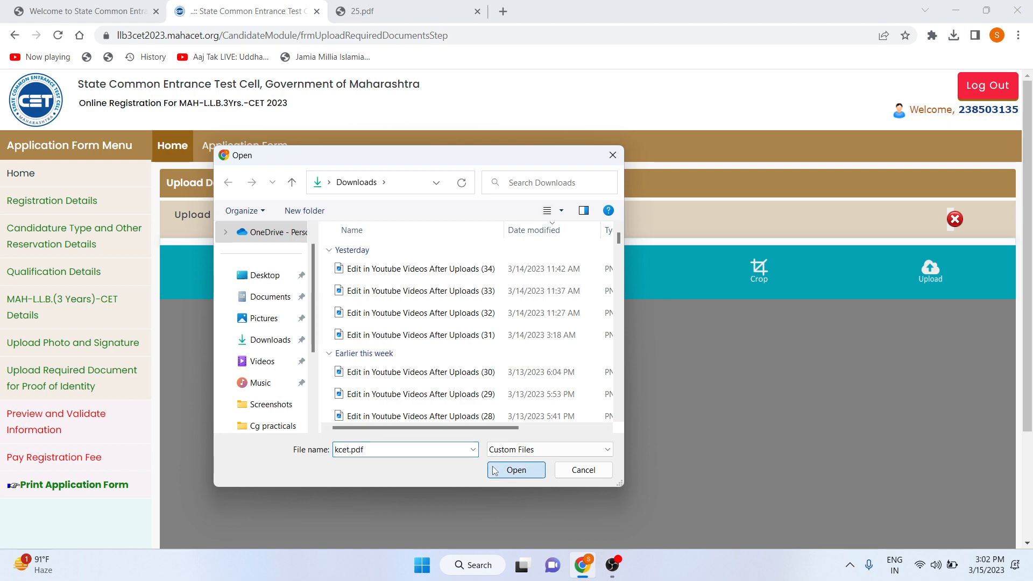
{"action": "scroll", "coordinate": [589, 400], "scroll_direction": "down", "scroll_amount": 3}
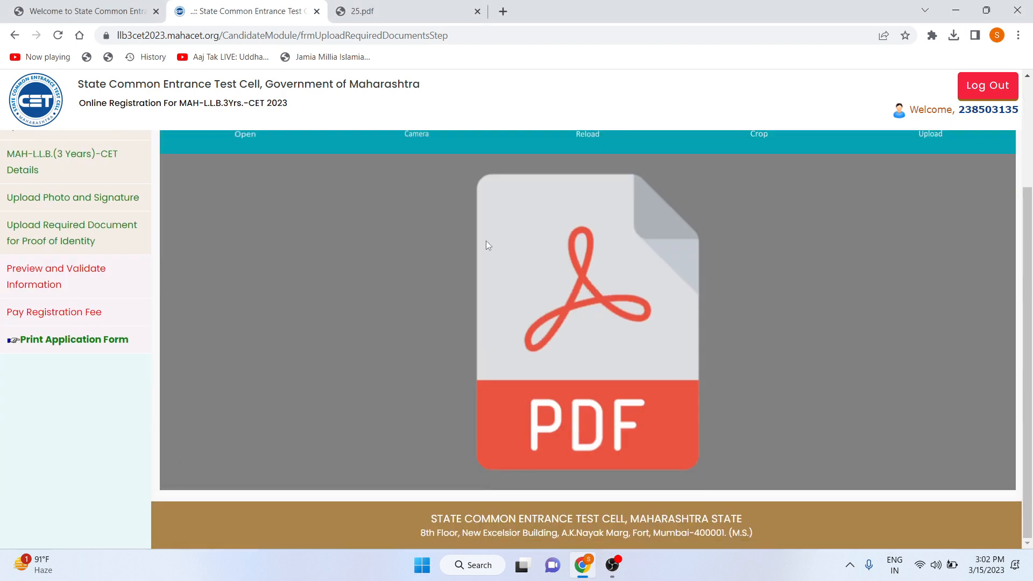
{"action": "scroll", "coordinate": [438, 214], "scroll_direction": "up", "scroll_amount": 2}
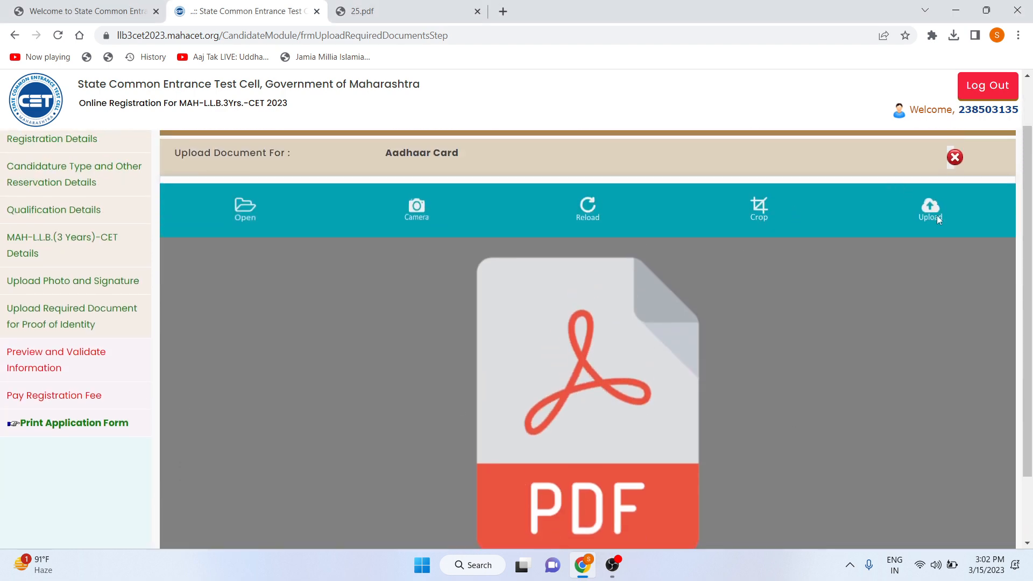
{"action": "left_click", "coordinate": [937, 216]}
{"action": "scroll", "coordinate": [525, 233], "scroll_direction": "down", "scroll_amount": 1}
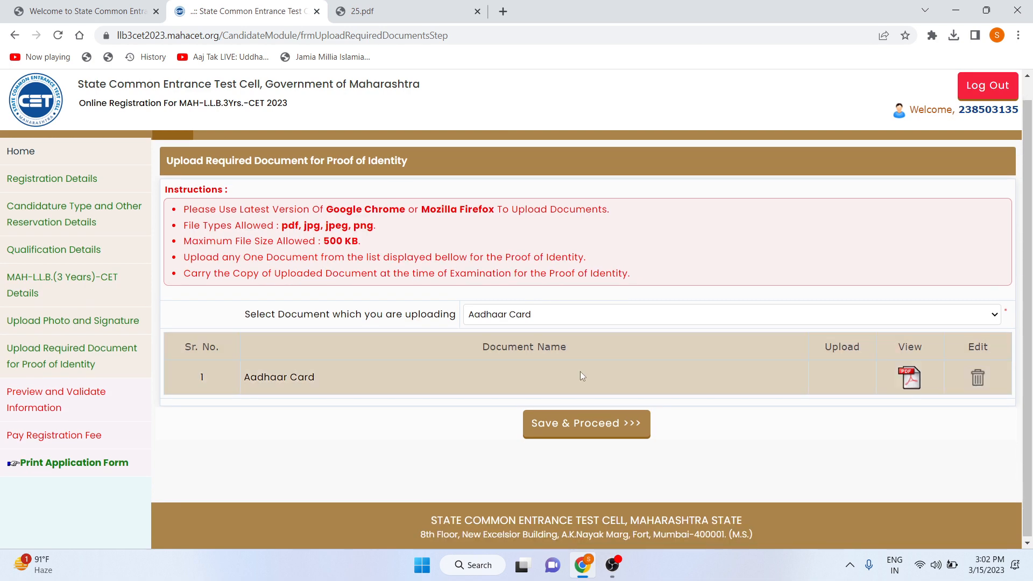
{"action": "left_click", "coordinate": [559, 433]}
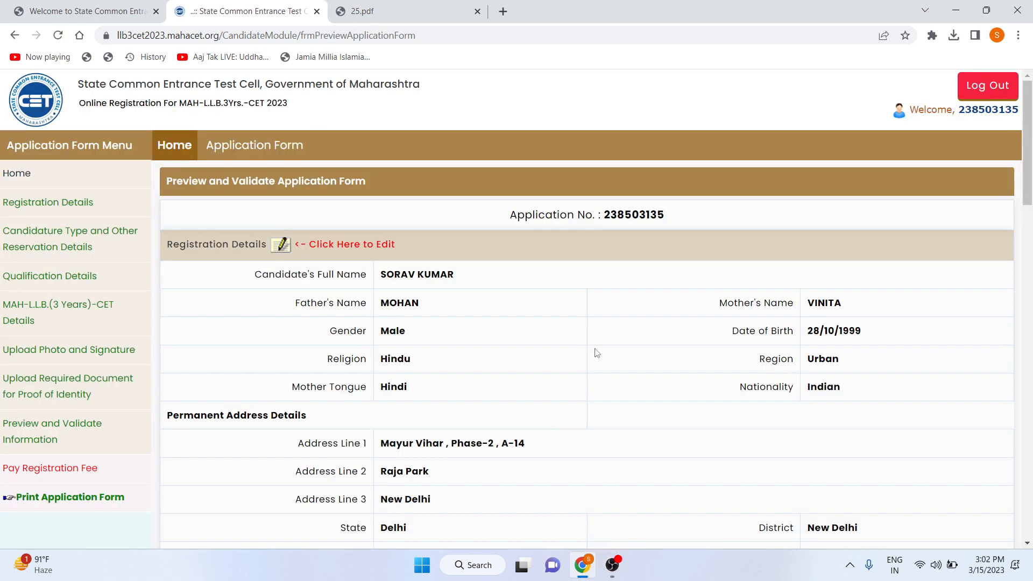
{"action": "scroll", "coordinate": [644, 240], "scroll_direction": "down", "scroll_amount": 3}
{"action": "scroll", "coordinate": [644, 240], "scroll_direction": "up", "scroll_amount": 2}
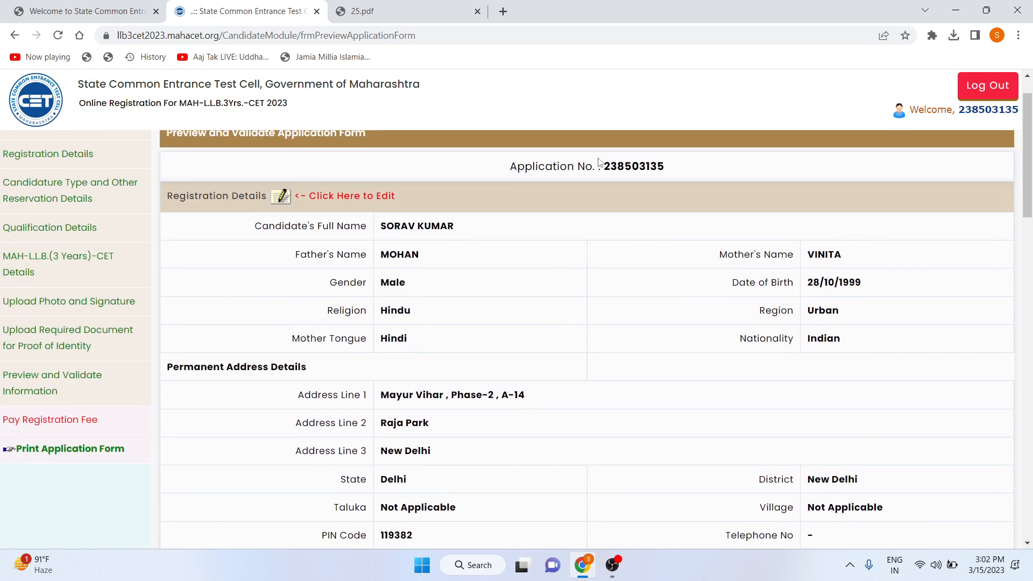
{"action": "left_click_drag", "start_coordinate": [660, 167], "coordinate": [611, 170]}
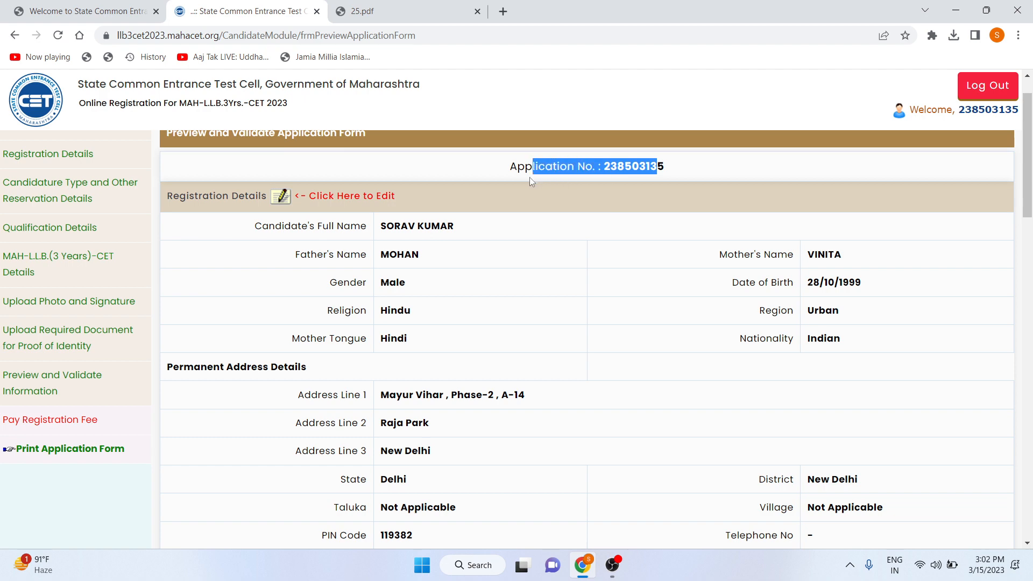
{"action": "left_click", "coordinate": [497, 170]}
{"action": "scroll", "coordinate": [388, 312], "scroll_direction": "down", "scroll_amount": 5}
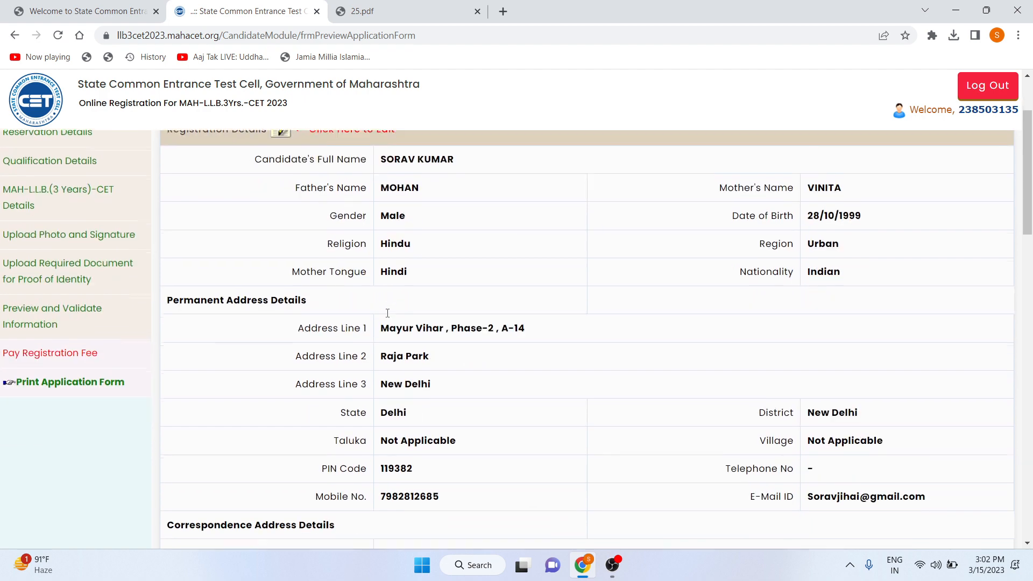
{"action": "scroll", "coordinate": [387, 313], "scroll_direction": "down", "scroll_amount": 6}
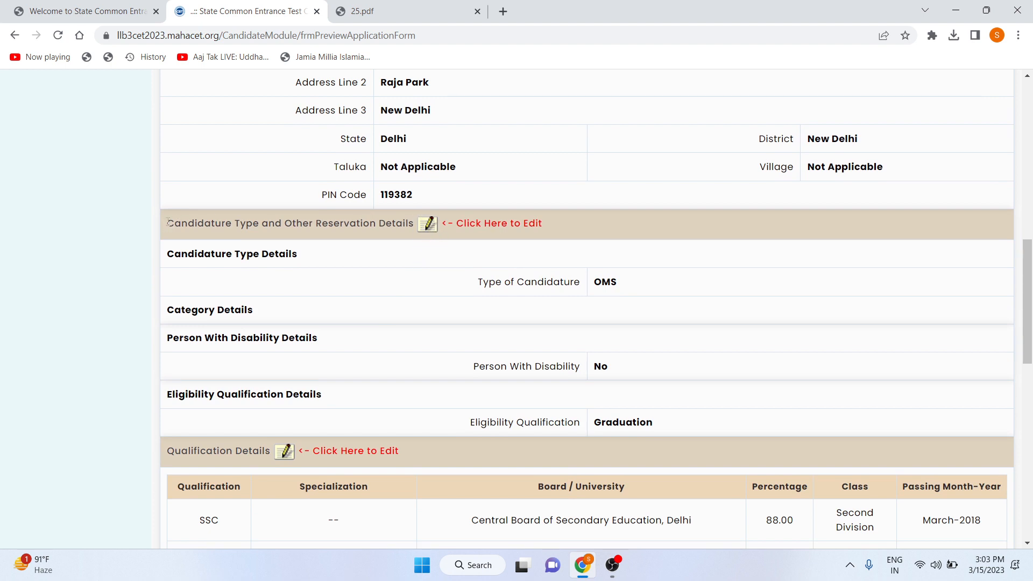
{"action": "left_click_drag", "start_coordinate": [168, 222], "coordinate": [377, 227]}
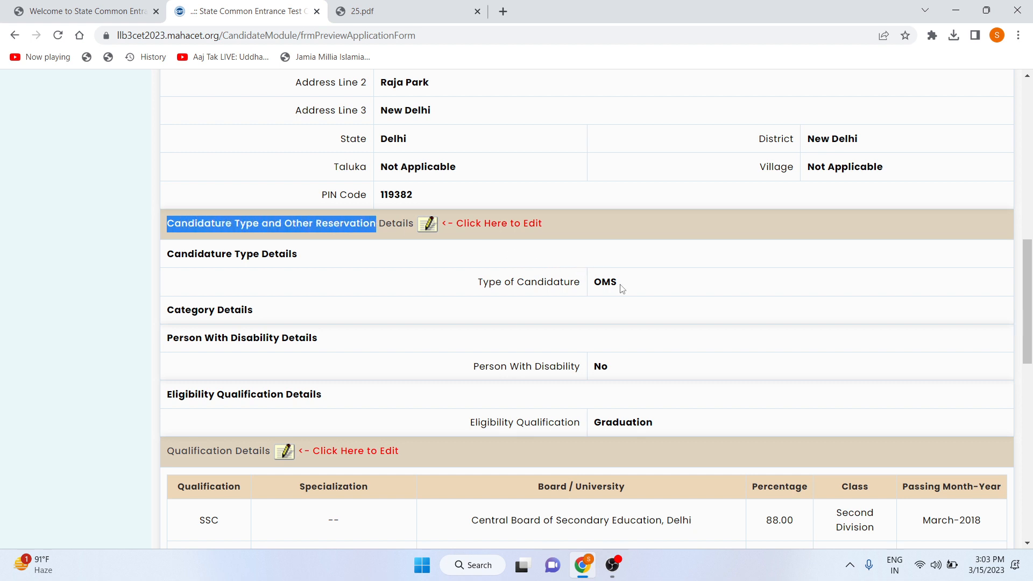
{"action": "left_click_drag", "start_coordinate": [620, 288], "coordinate": [595, 286]}
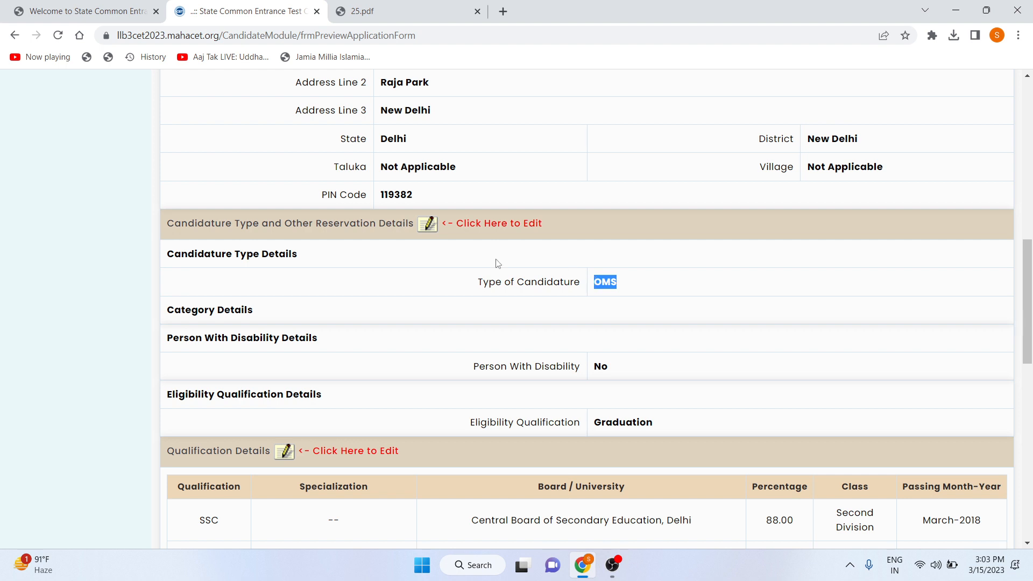
{"action": "left_click_drag", "start_coordinate": [405, 269], "coordinate": [424, 243]}
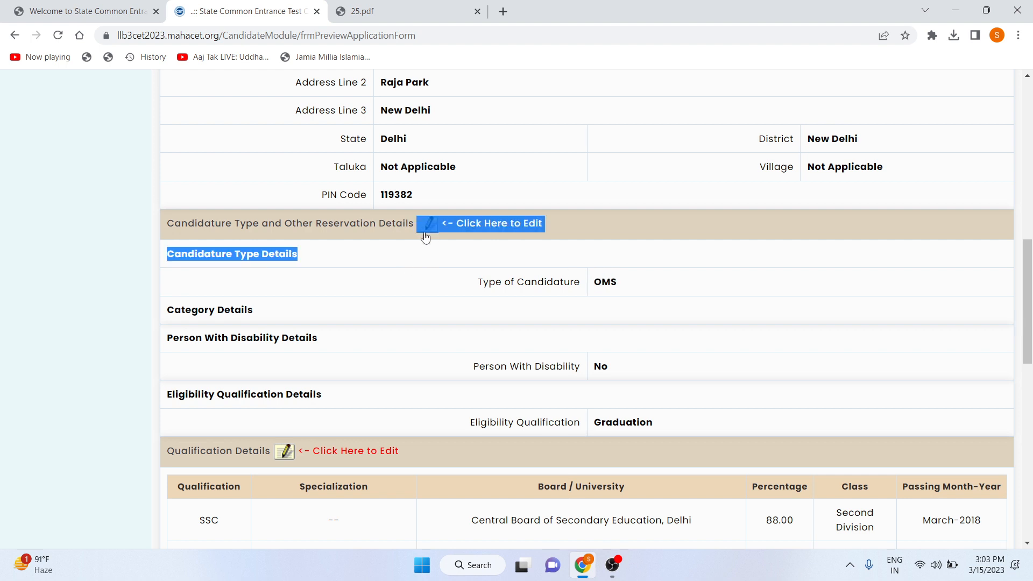
{"action": "left_click", "coordinate": [417, 283]}
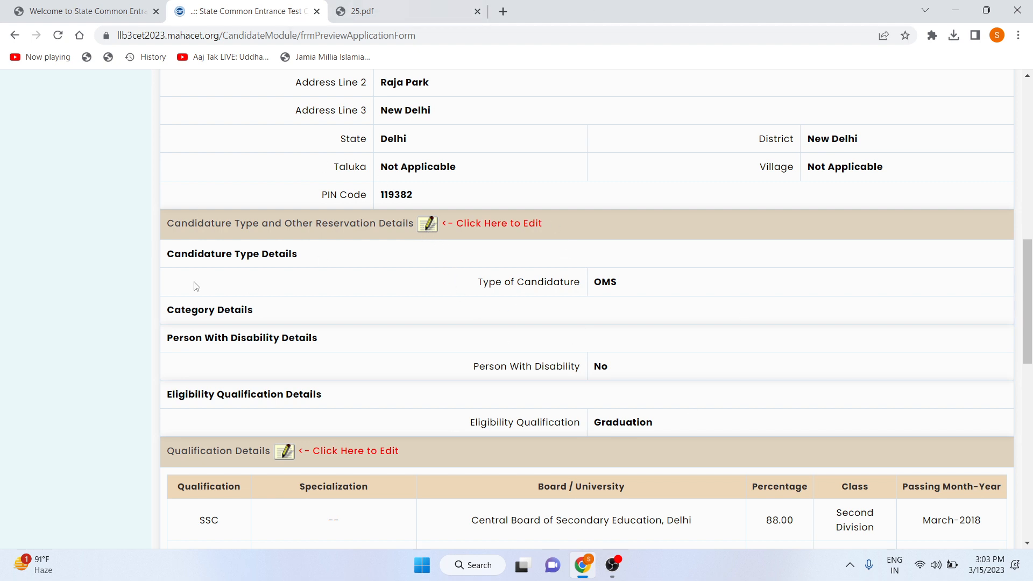
{"action": "scroll", "coordinate": [409, 328], "scroll_direction": "down", "scroll_amount": 4}
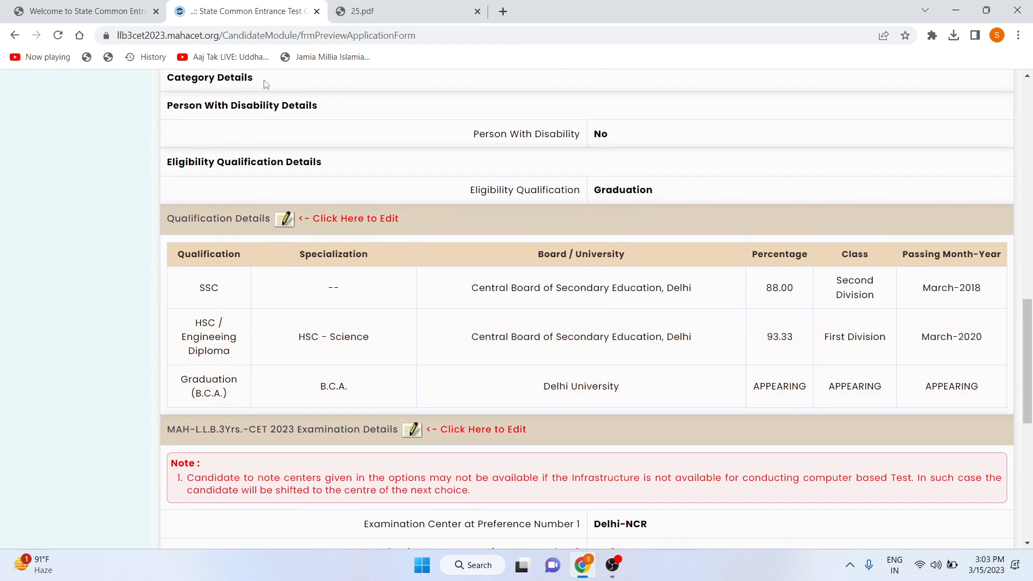
{"action": "scroll", "coordinate": [491, 262], "scroll_direction": "down", "scroll_amount": 6}
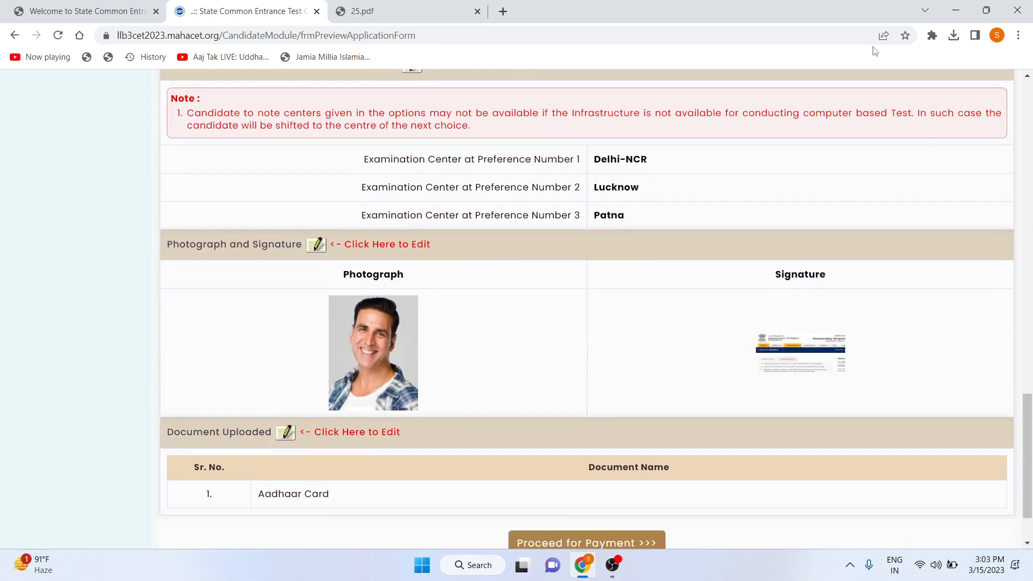
{"action": "scroll", "coordinate": [477, 292], "scroll_direction": "down", "scroll_amount": 2}
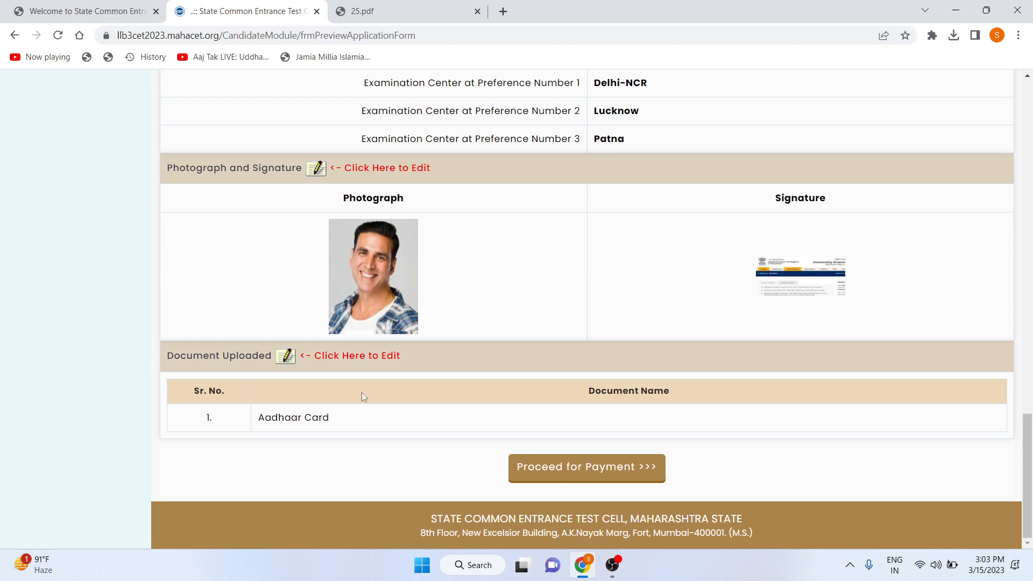
- Confirm proceeding to payment and check the 800/- fee and OMS candidature type
{"action": "left_click", "coordinate": [611, 477]}
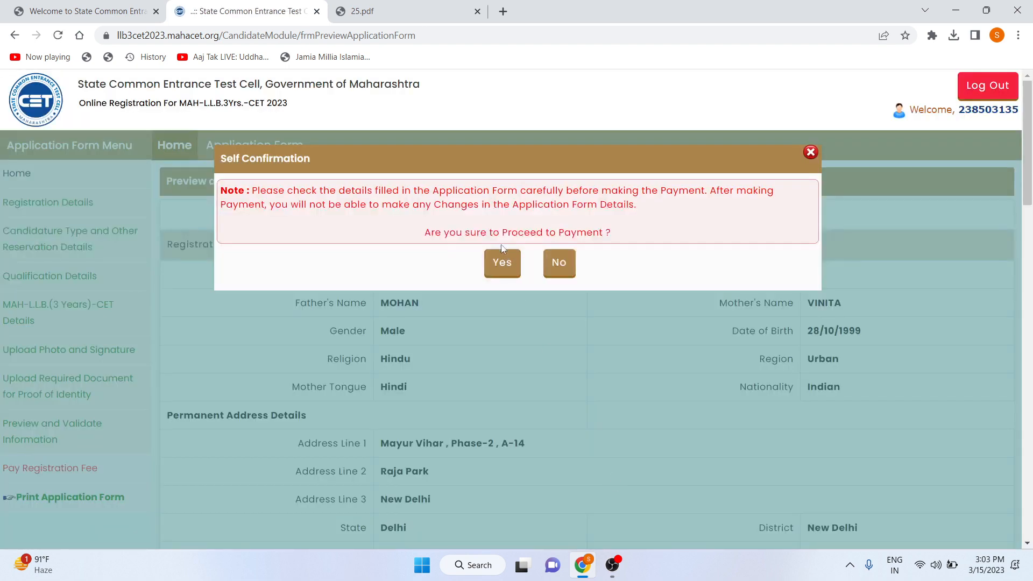
{"action": "left_click", "coordinate": [501, 262]}
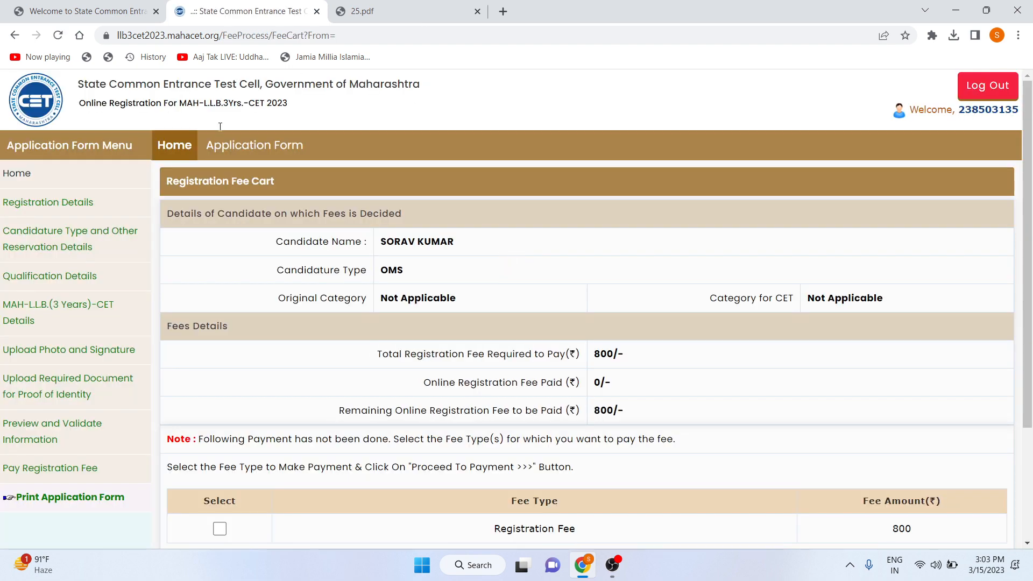
{"action": "scroll", "coordinate": [567, 305], "scroll_direction": "down", "scroll_amount": 2}
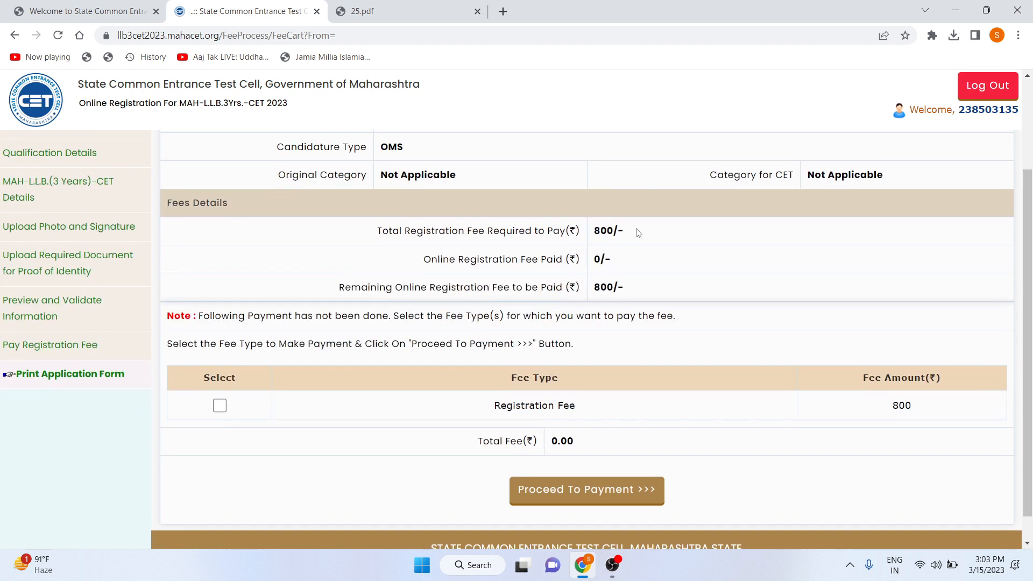
{"action": "left_click_drag", "start_coordinate": [638, 233], "coordinate": [596, 231]}
{"action": "left_click", "coordinate": [304, 245]}
{"action": "scroll", "coordinate": [304, 244], "scroll_direction": "up", "scroll_amount": 2}
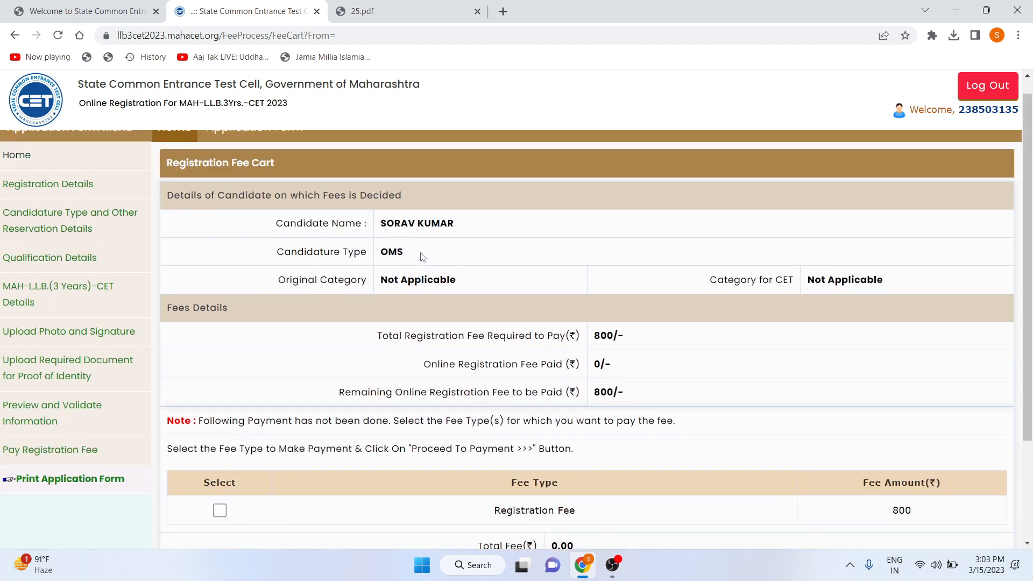
{"action": "left_click_drag", "start_coordinate": [423, 257], "coordinate": [382, 260]}
{"action": "left_click", "coordinate": [336, 316]}
- Tick the ₹800 Registration Fee in the cart and proceed to the payment gateway
{"action": "scroll", "coordinate": [336, 315], "scroll_direction": "down", "scroll_amount": 1}
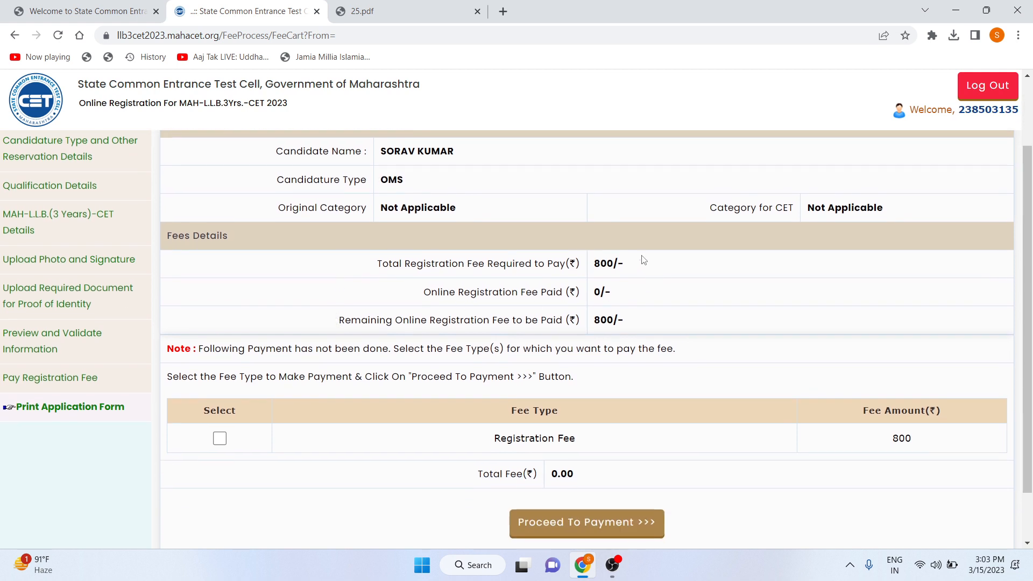
{"action": "left_click_drag", "start_coordinate": [641, 262], "coordinate": [550, 271]}
{"action": "left_click", "coordinate": [315, 276]}
{"action": "scroll", "coordinate": [316, 276], "scroll_direction": "down", "scroll_amount": 1}
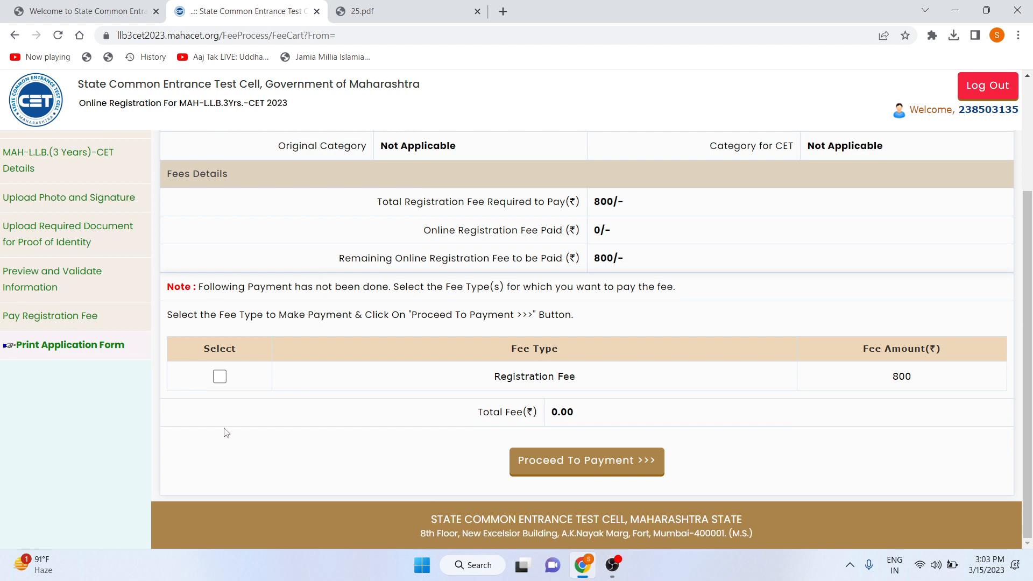
{"action": "left_click", "coordinate": [219, 377]}
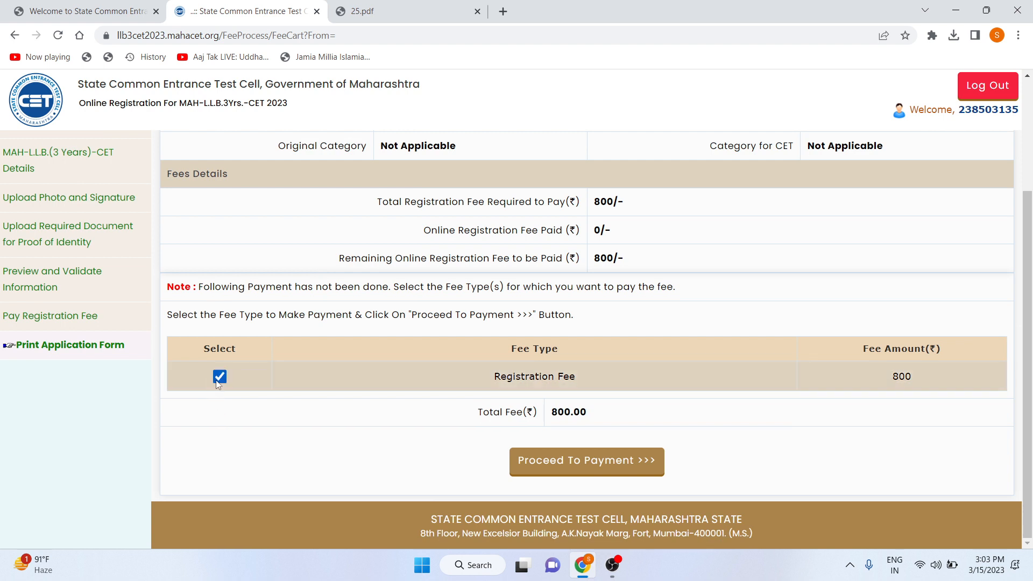
{"action": "left_click", "coordinate": [550, 458]}
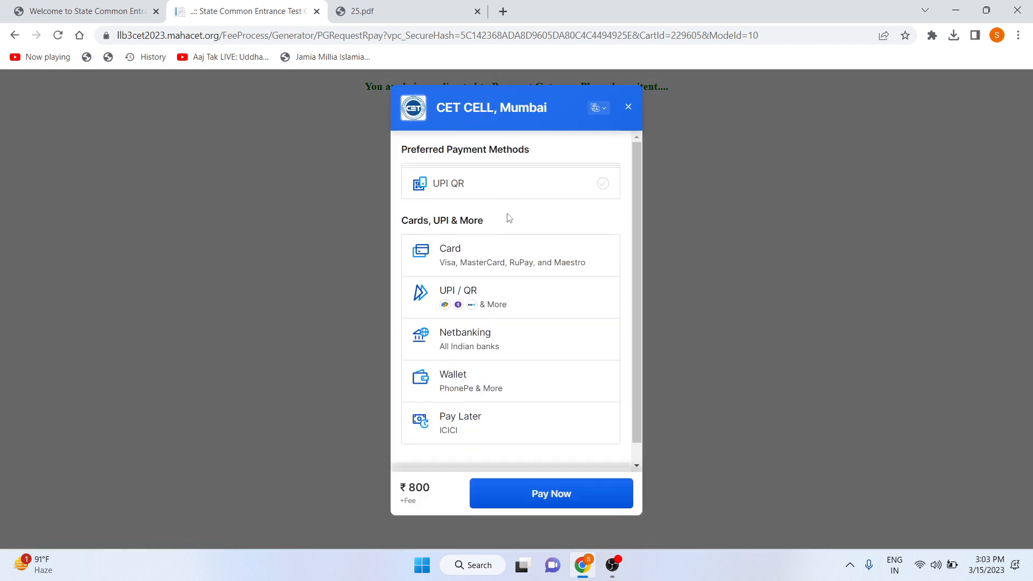
- Pay by UPI QR, generating a QR code for ₹805.90
{"action": "scroll", "coordinate": [528, 265], "scroll_direction": "down", "scroll_amount": 1}
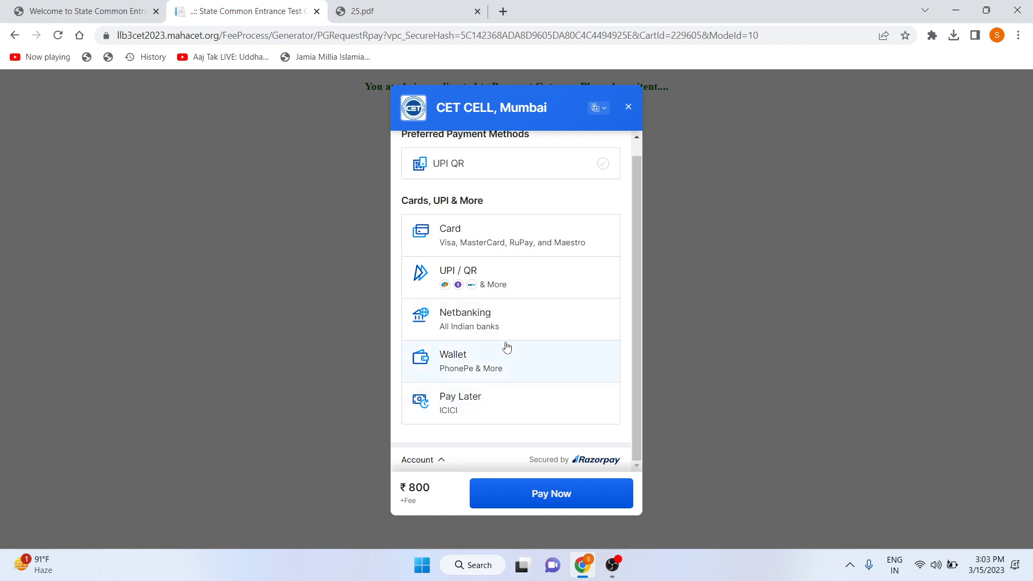
{"action": "scroll", "coordinate": [503, 338], "scroll_direction": "up", "scroll_amount": 1}
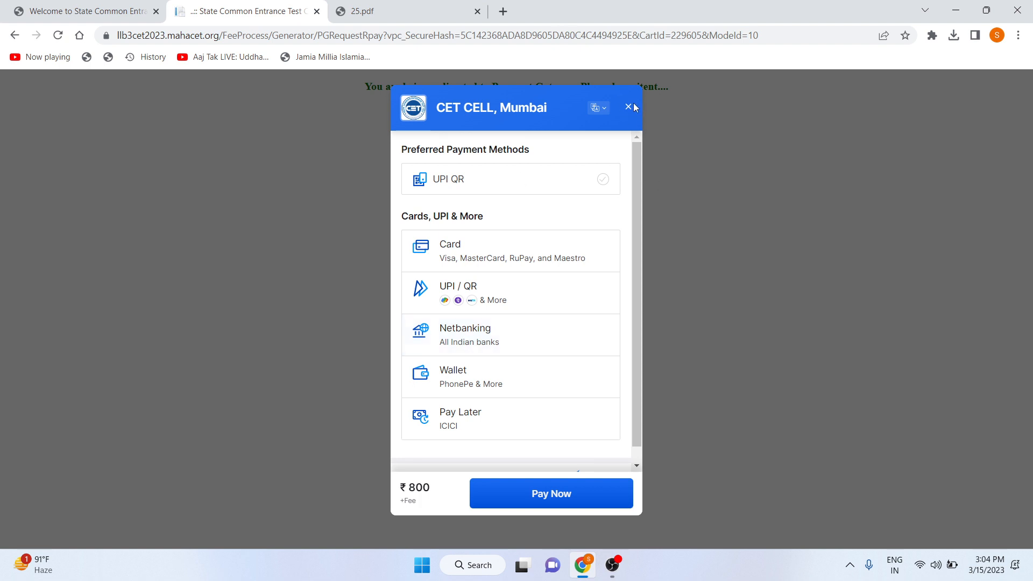
{"action": "left_click", "coordinate": [465, 191]}
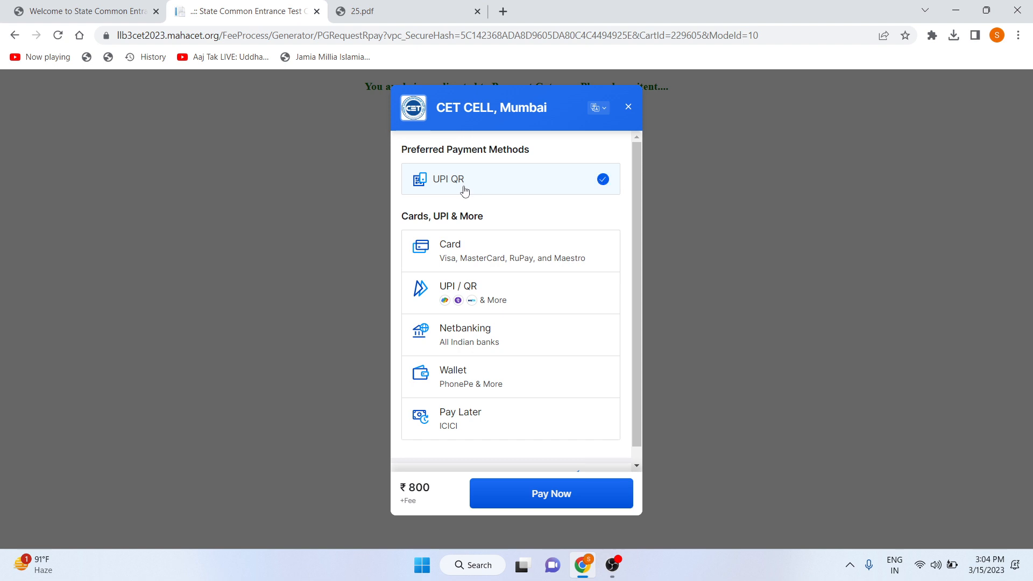
{"action": "left_click", "coordinate": [562, 490]}
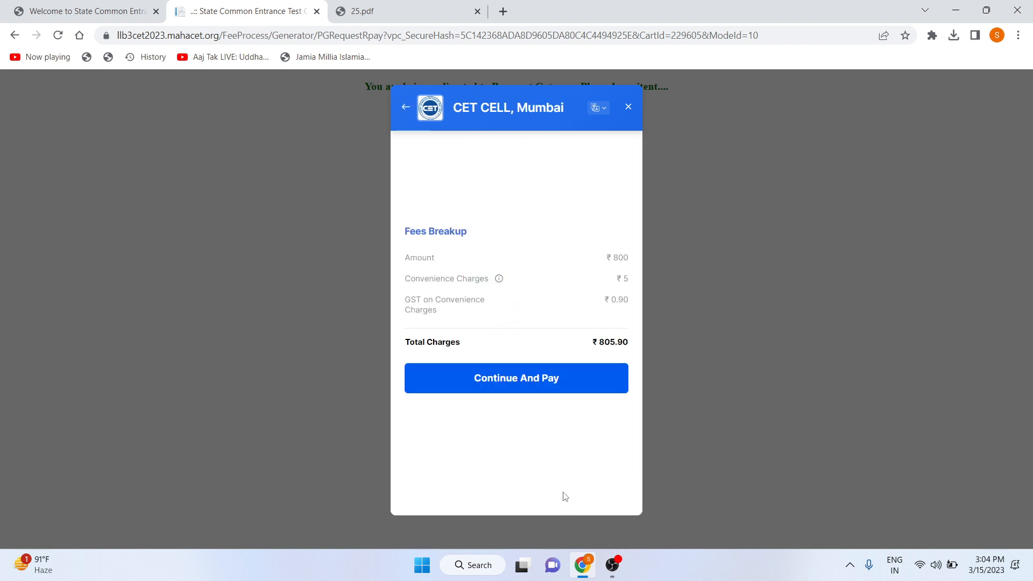
{"action": "left_click", "coordinate": [498, 384]}
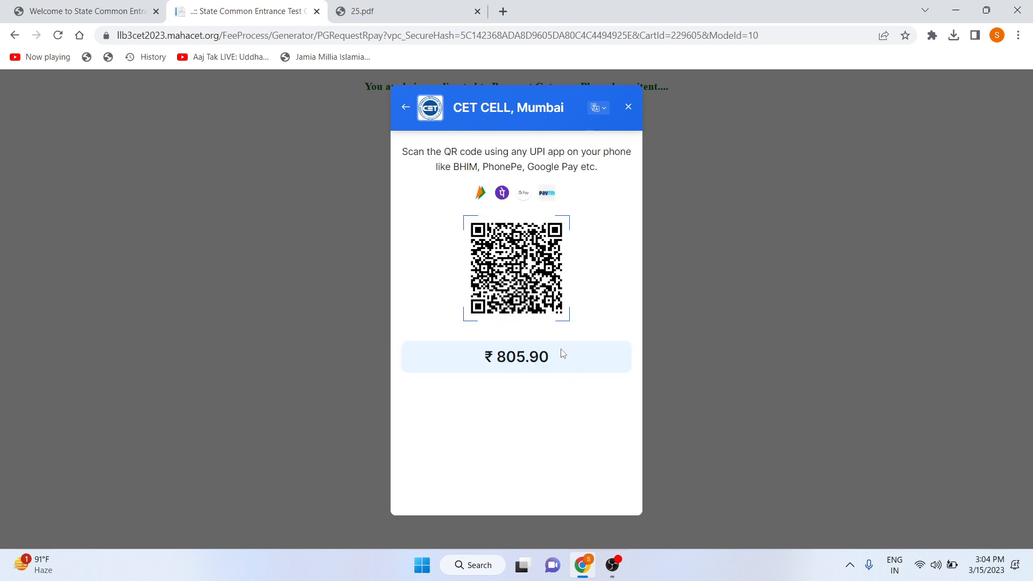
{"action": "left_click_drag", "start_coordinate": [564, 356], "coordinate": [520, 357]}
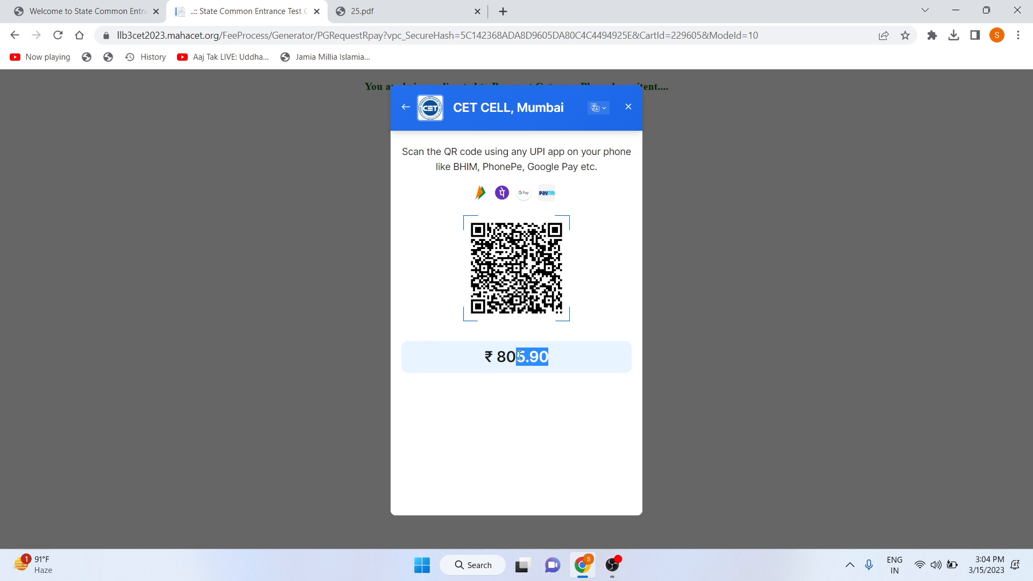
{"action": "left_click", "coordinate": [509, 388]}
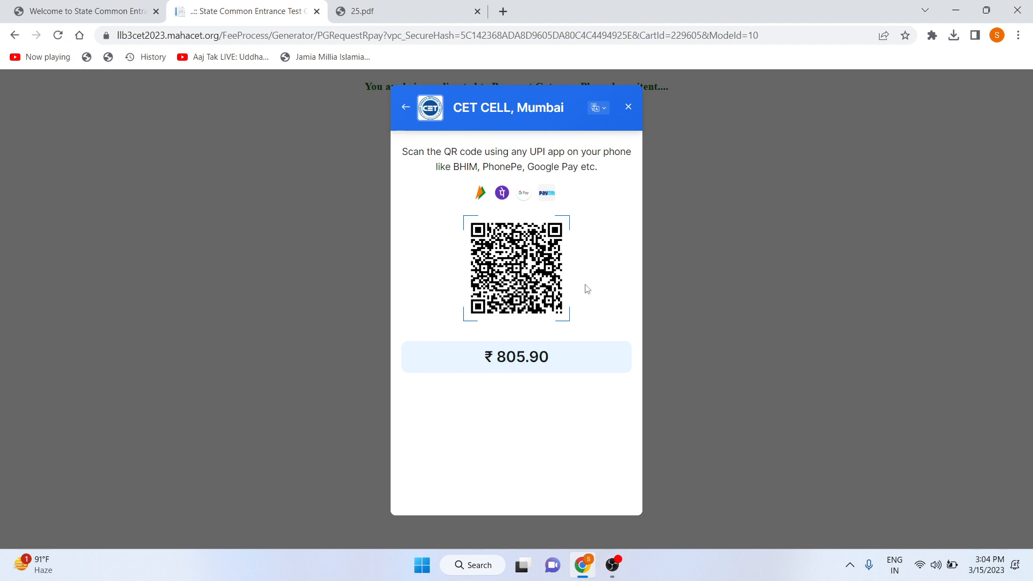
- Cancel the UPI QR payment and close the Razorpay window
{"action": "left_click", "coordinate": [628, 106]}
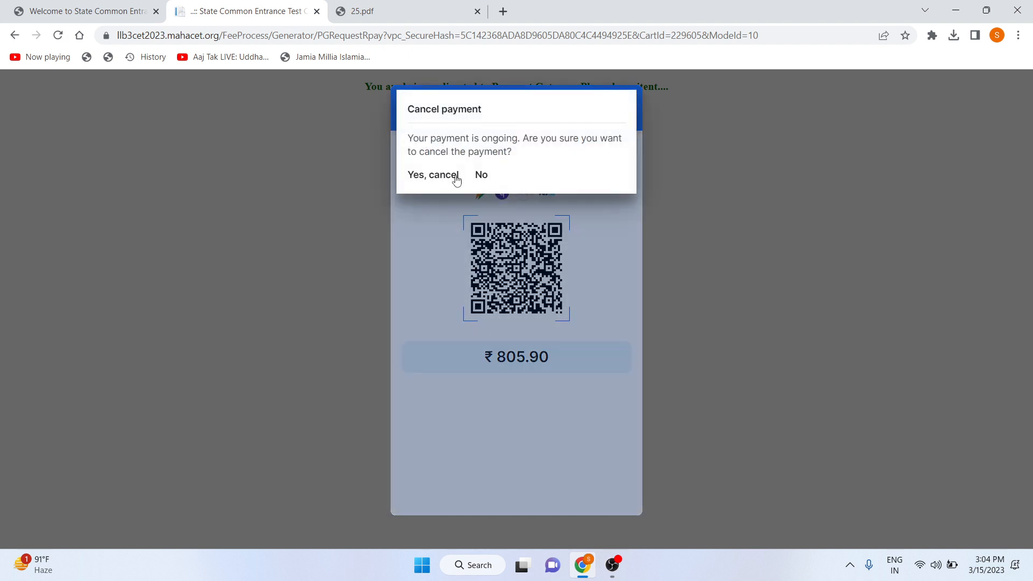
{"action": "left_click", "coordinate": [456, 180]}
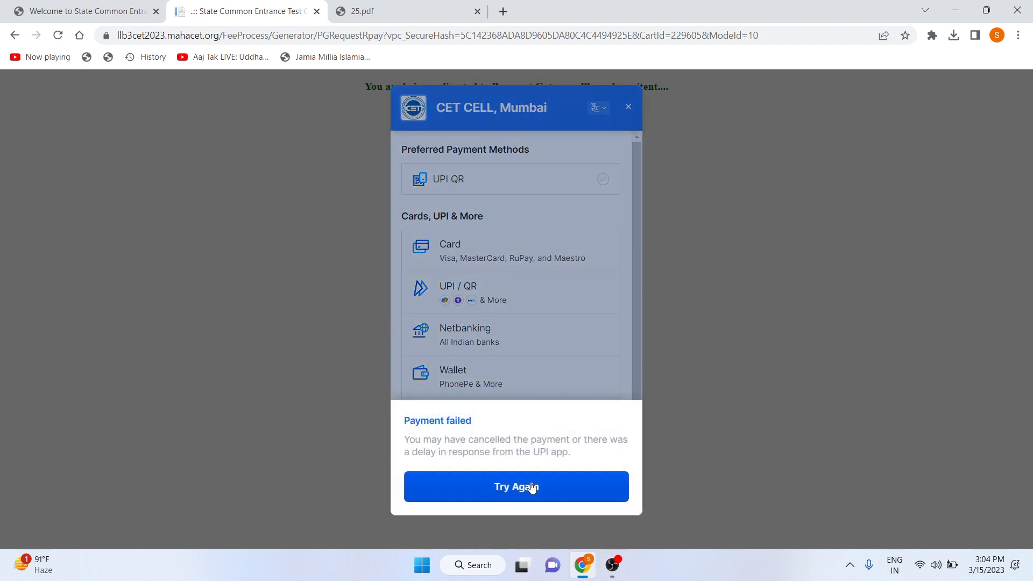
{"action": "left_click", "coordinate": [532, 488]}
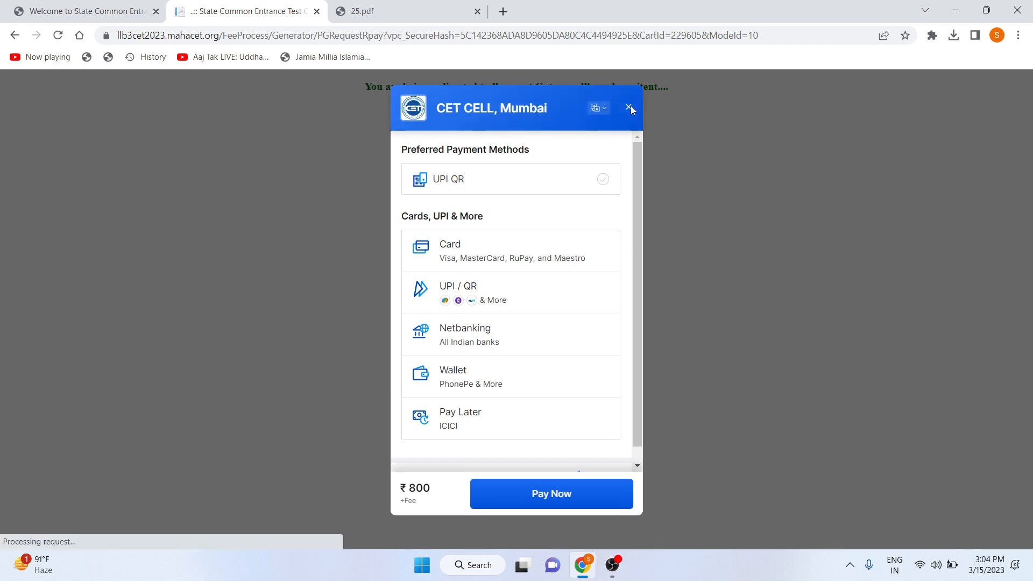
{"action": "left_click", "coordinate": [628, 108]}
- Check the Failed status of the ₹800 transaction on the Payment Details page
{"action": "scroll", "coordinate": [542, 256], "scroll_direction": "down", "scroll_amount": 4}
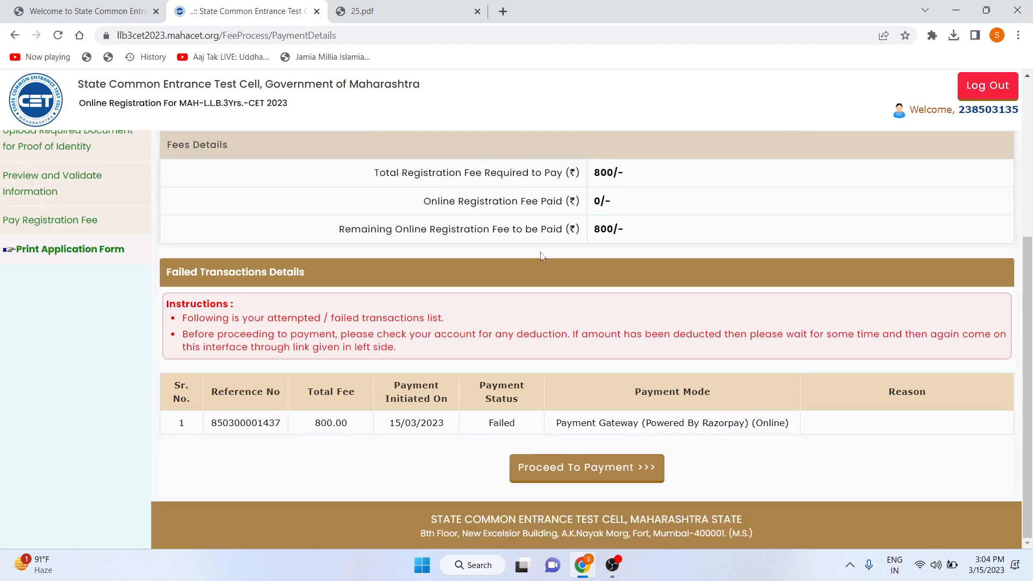
{"action": "left_click_drag", "start_coordinate": [524, 429], "coordinate": [489, 424]}
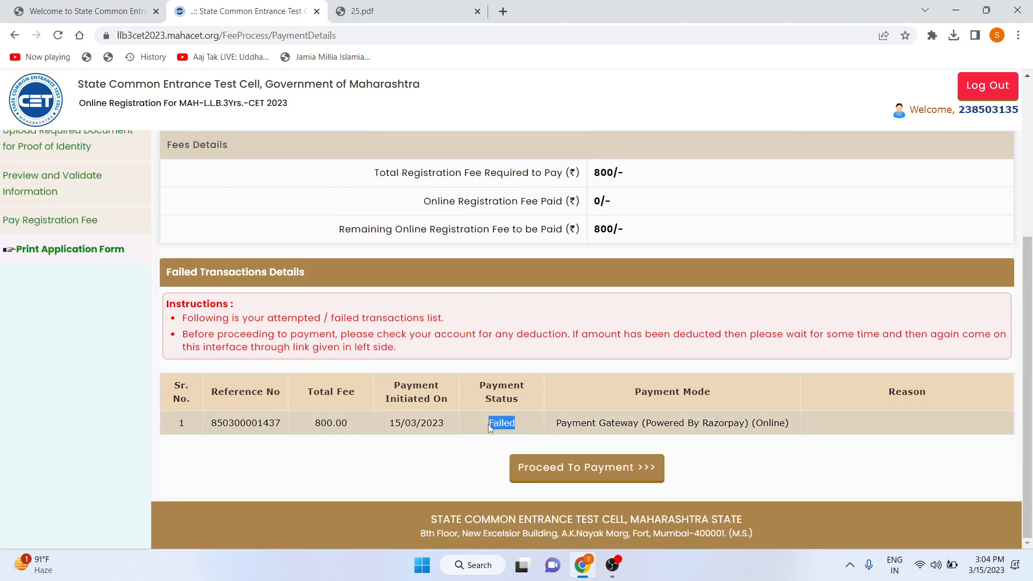
{"action": "left_click", "coordinate": [460, 468]}
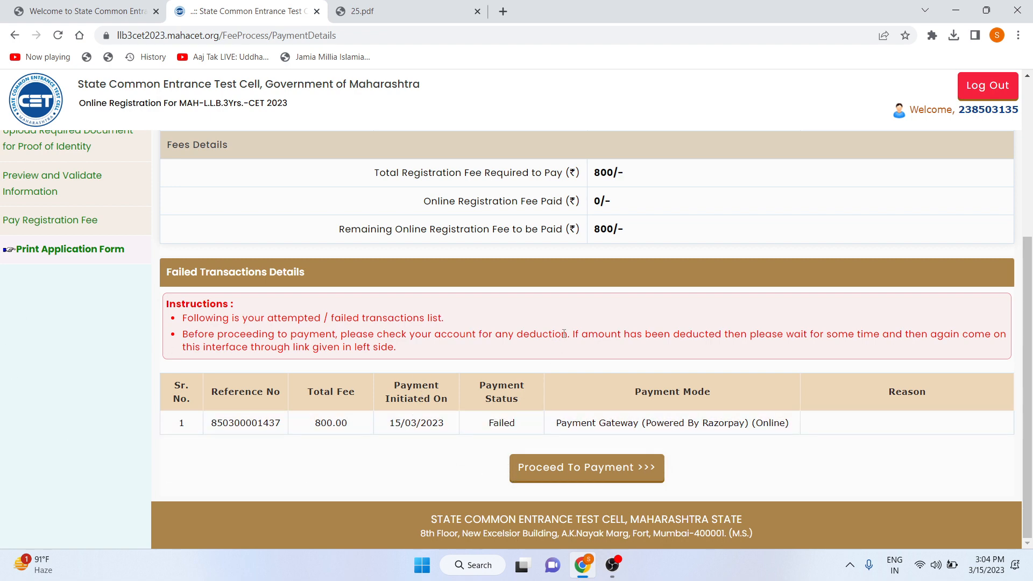
{"action": "scroll", "coordinate": [564, 334], "scroll_direction": "up", "scroll_amount": 5}
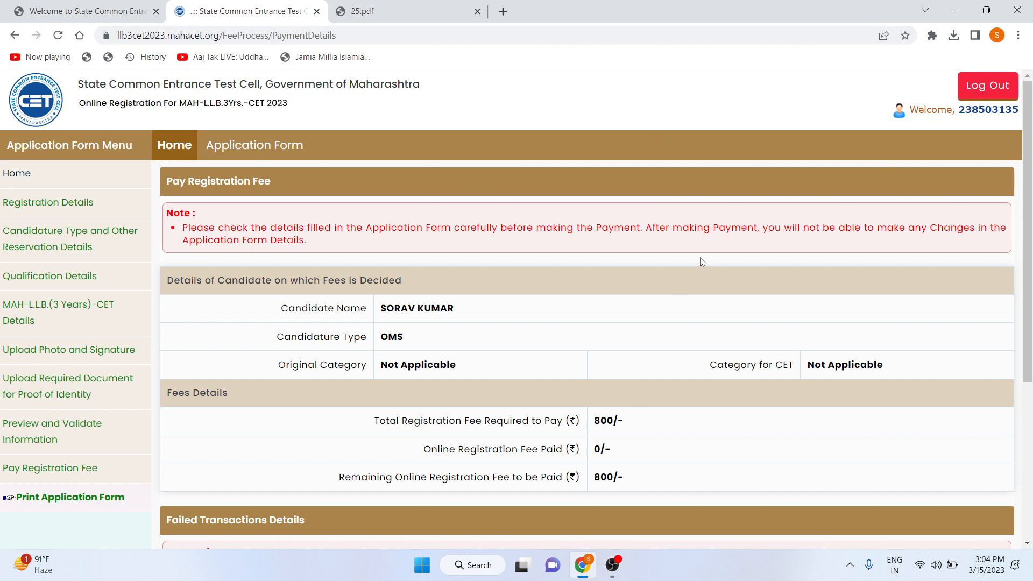
- Minimise Chrome to the desktop and bring up OBS Studio
{"action": "scroll", "coordinate": [702, 262], "scroll_direction": "down", "scroll_amount": 5}
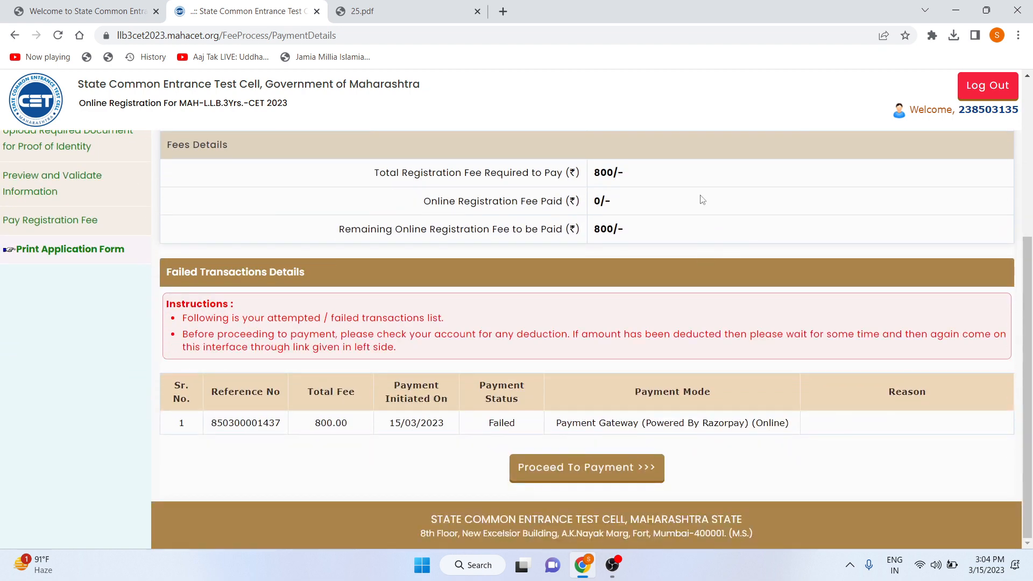
{"action": "scroll", "coordinate": [566, 245], "scroll_direction": "up", "scroll_amount": 5}
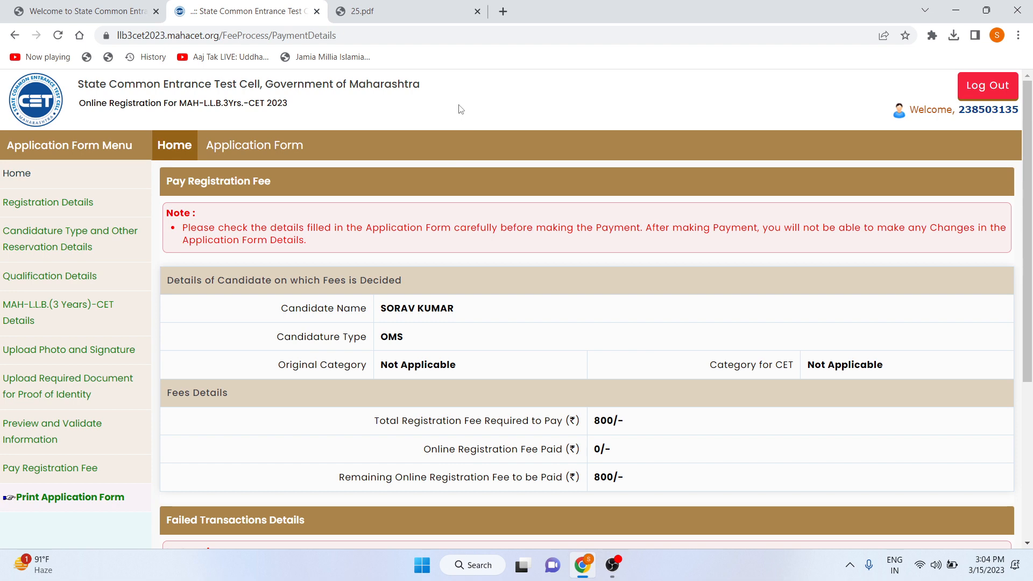
{"action": "scroll", "coordinate": [495, 319], "scroll_direction": "down", "scroll_amount": 5}
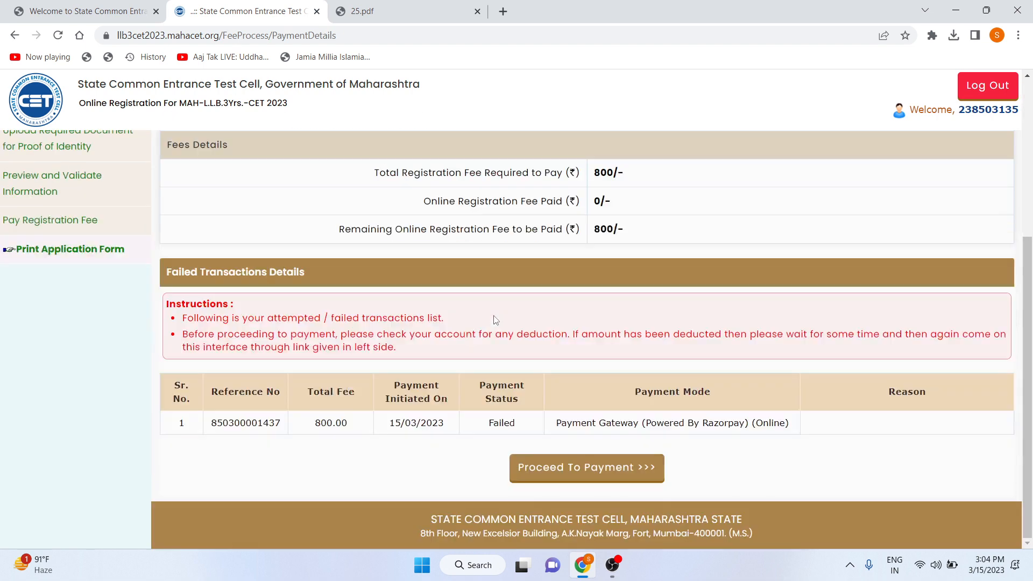
{"action": "scroll", "coordinate": [494, 320], "scroll_direction": "up", "scroll_amount": 5}
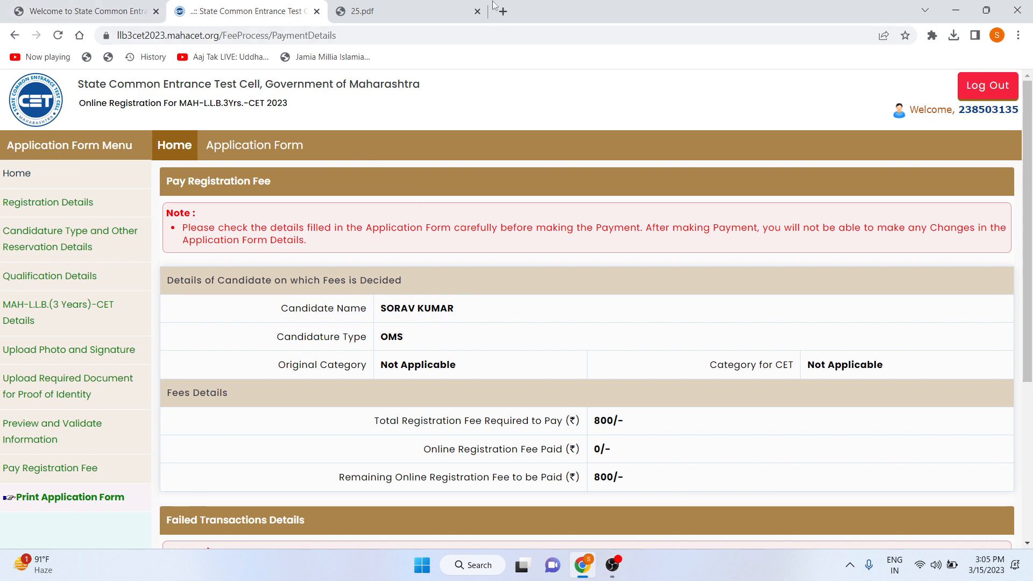
{"action": "key", "text": "super+d"}
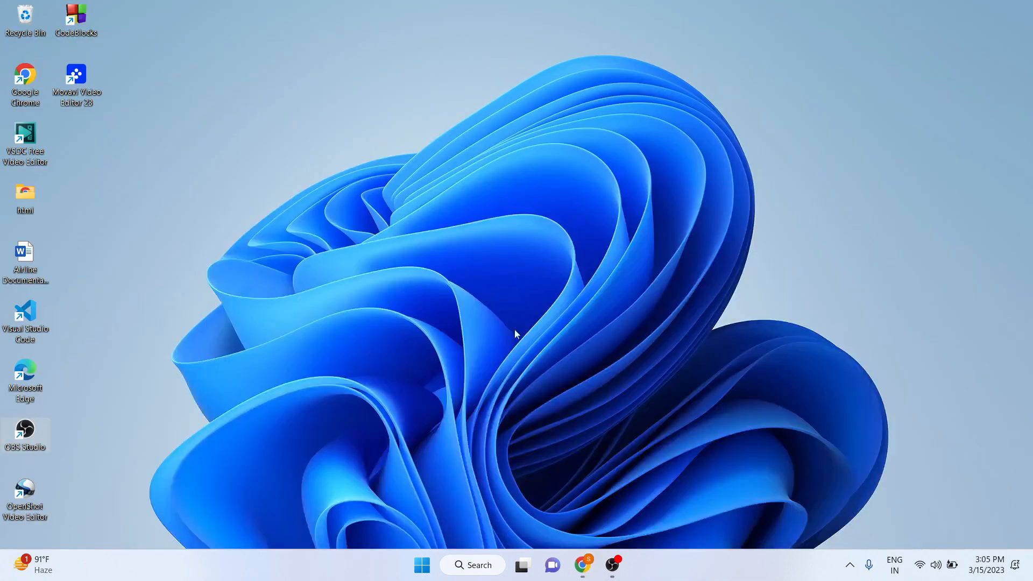
{"action": "left_click", "coordinate": [614, 578]}
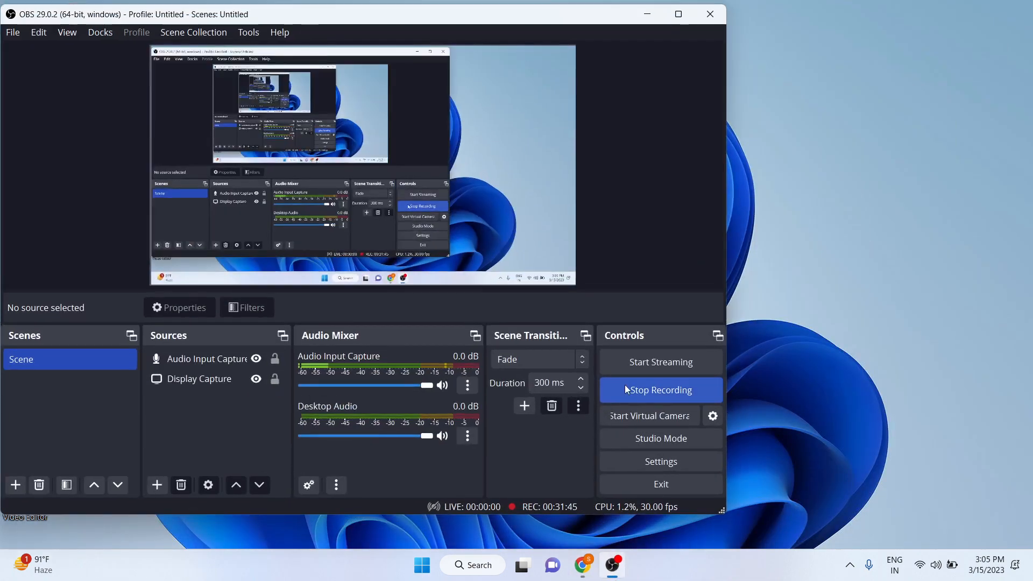